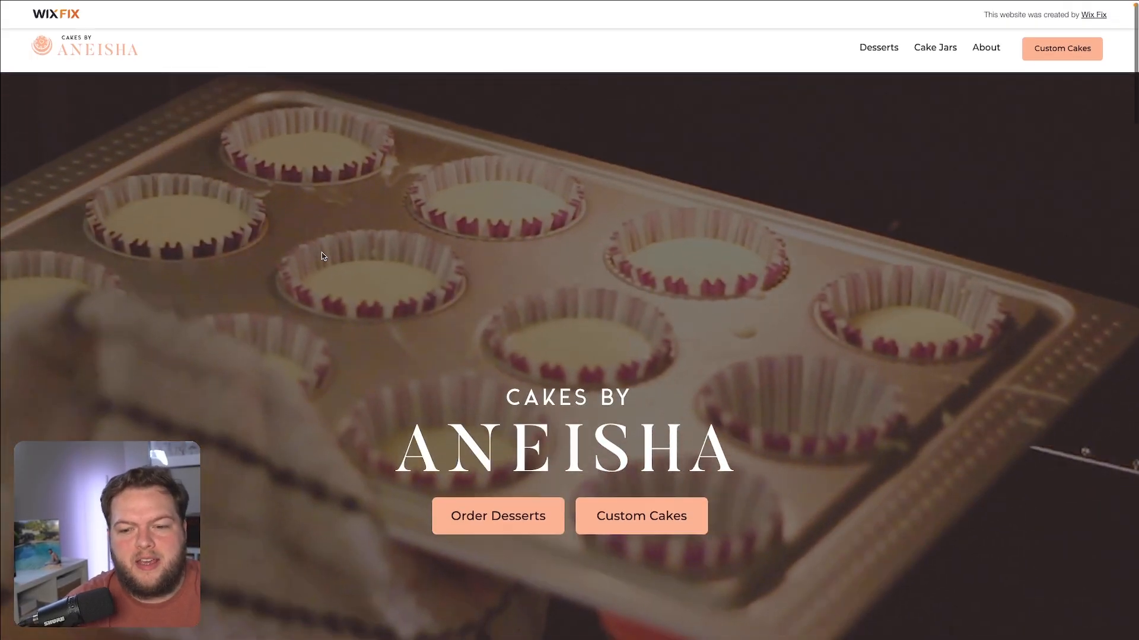
pyautogui.scroll(-1, 321, 251)
pyautogui.scroll(-6, 323, 256)
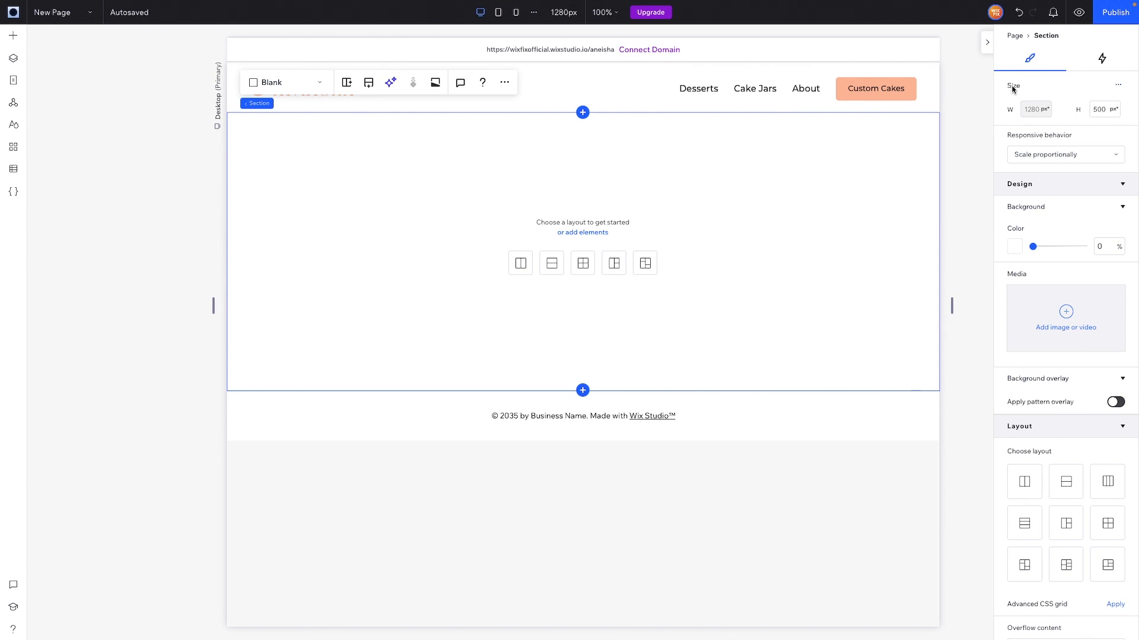
# Step: Turn on advanced sizing for the blank section and set its height to 100 vh
pyautogui.click(1120, 89)
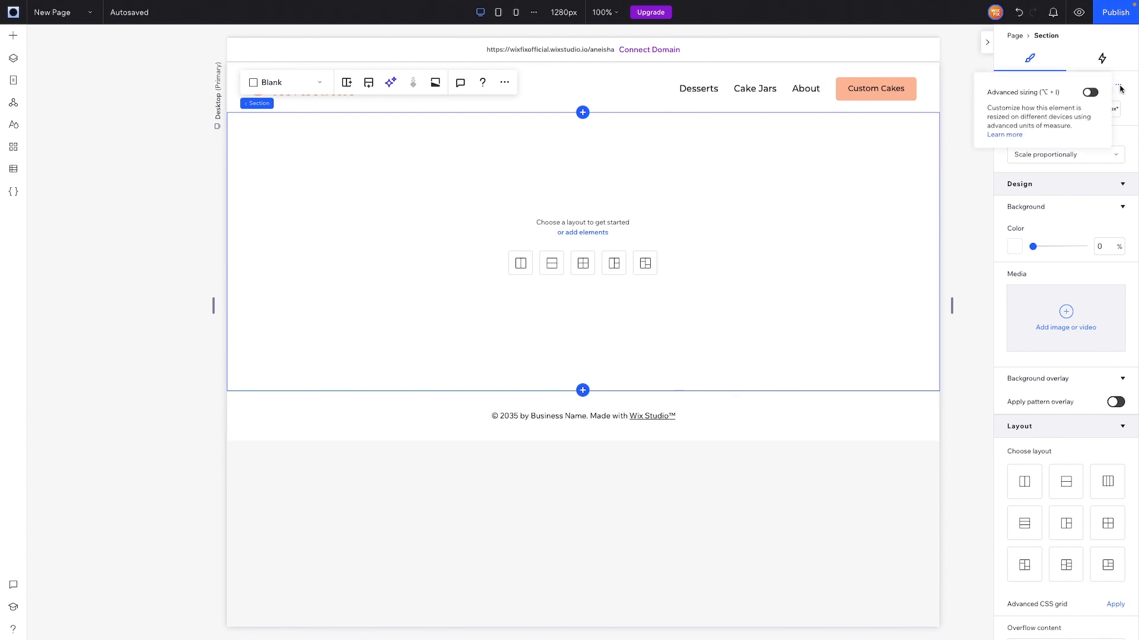
pyautogui.click(1090, 94)
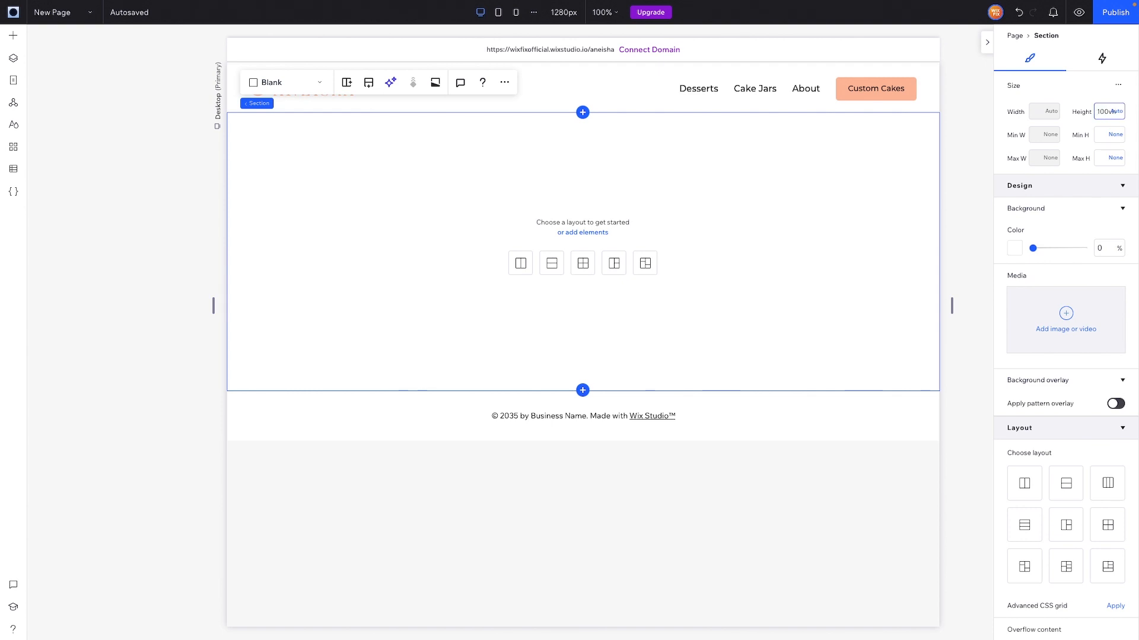
pyautogui.click(679, 382)
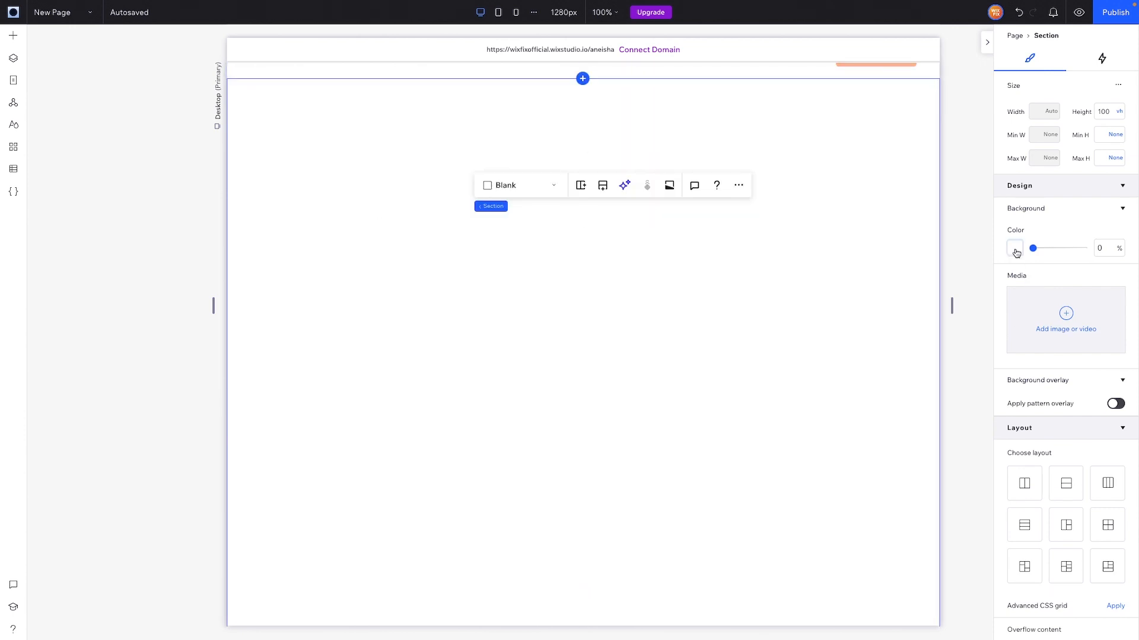
# Step: Set the blank section's background color to the black theme color
pyautogui.click(1036, 262)
pyautogui.click(1116, 347)
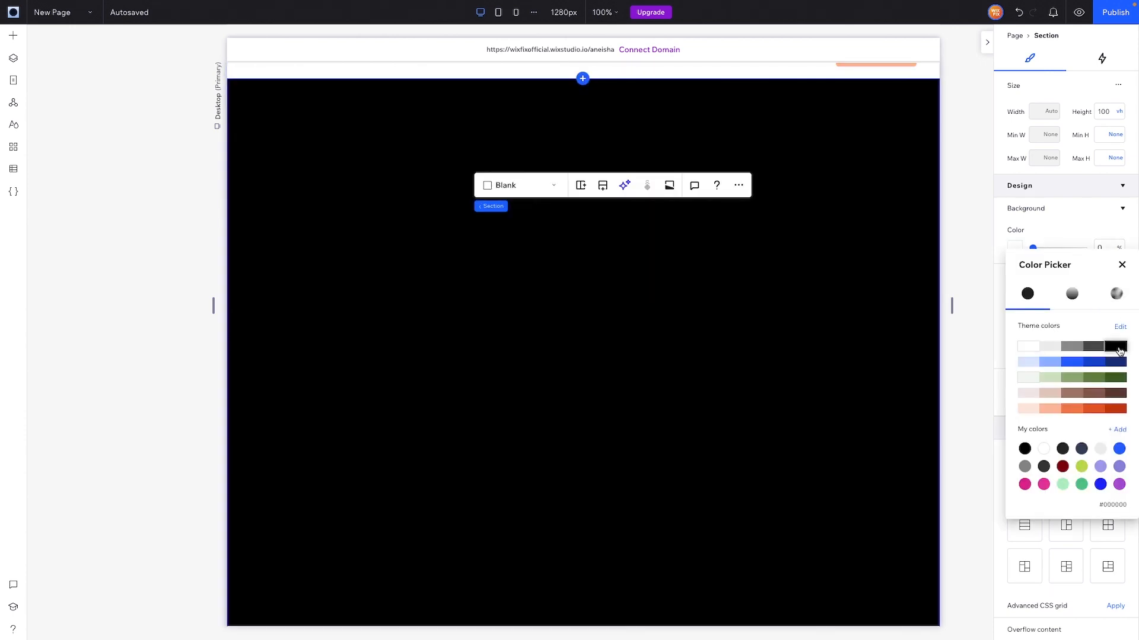
pyautogui.click(702, 285)
# Step: Add a container inside the black section and stretch it to fill the whole section
pyautogui.click(13, 35)
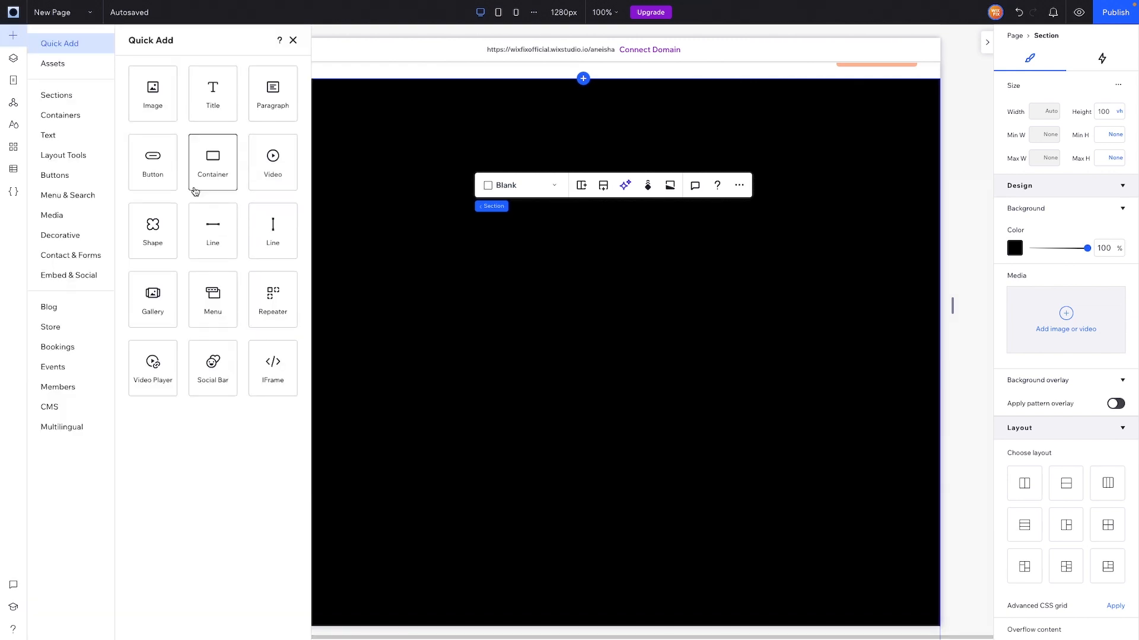
pyautogui.moveTo(209, 178); pyautogui.dragTo(577, 267)
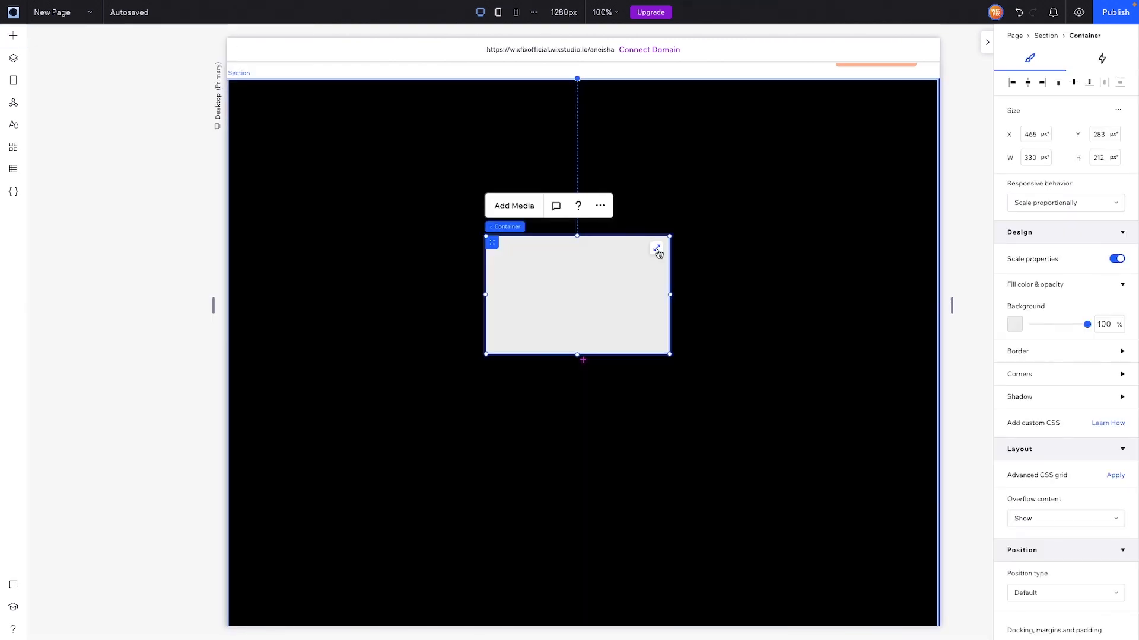
pyautogui.click(657, 250)
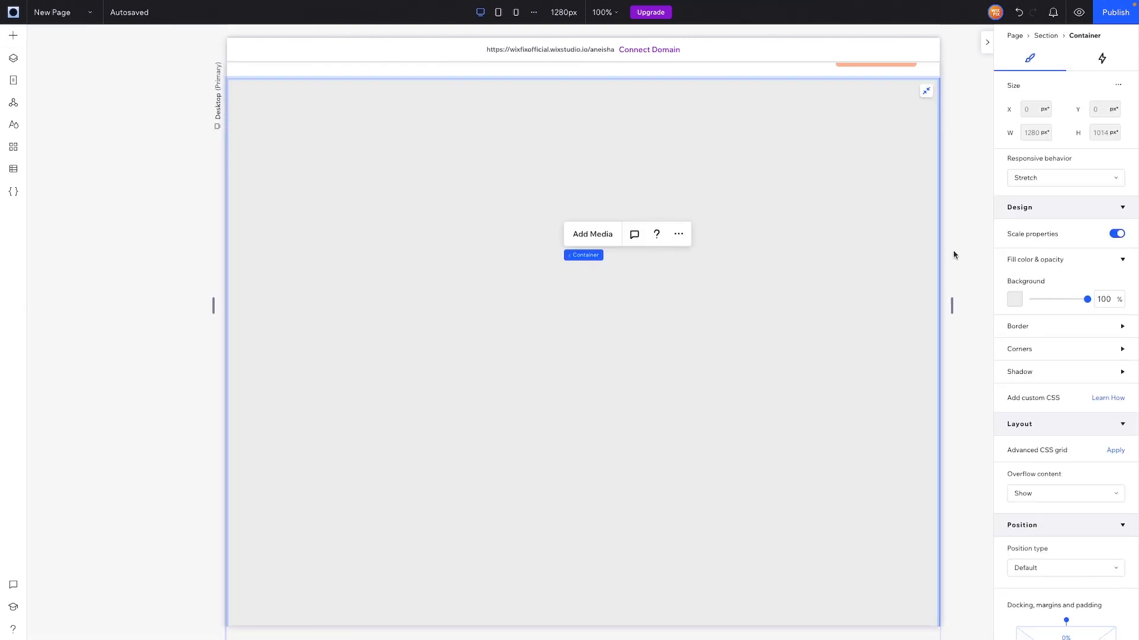
# Step: Fill the stretched container with the light peach theme color and lower the fill opacity to 49%
pyautogui.click(1014, 301)
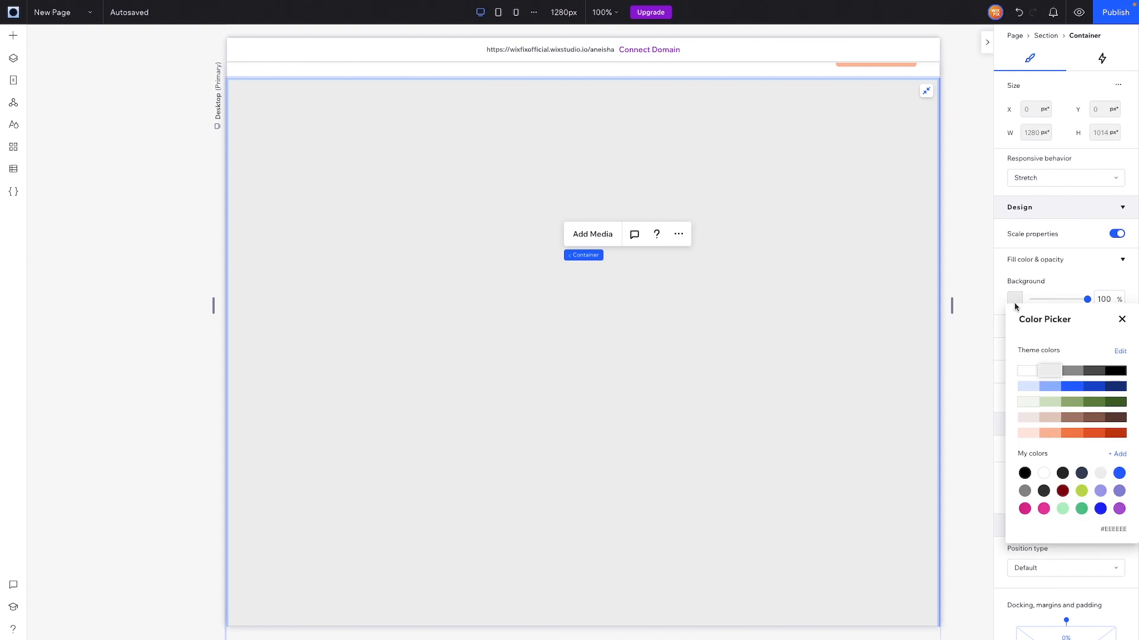
pyautogui.click(1051, 433)
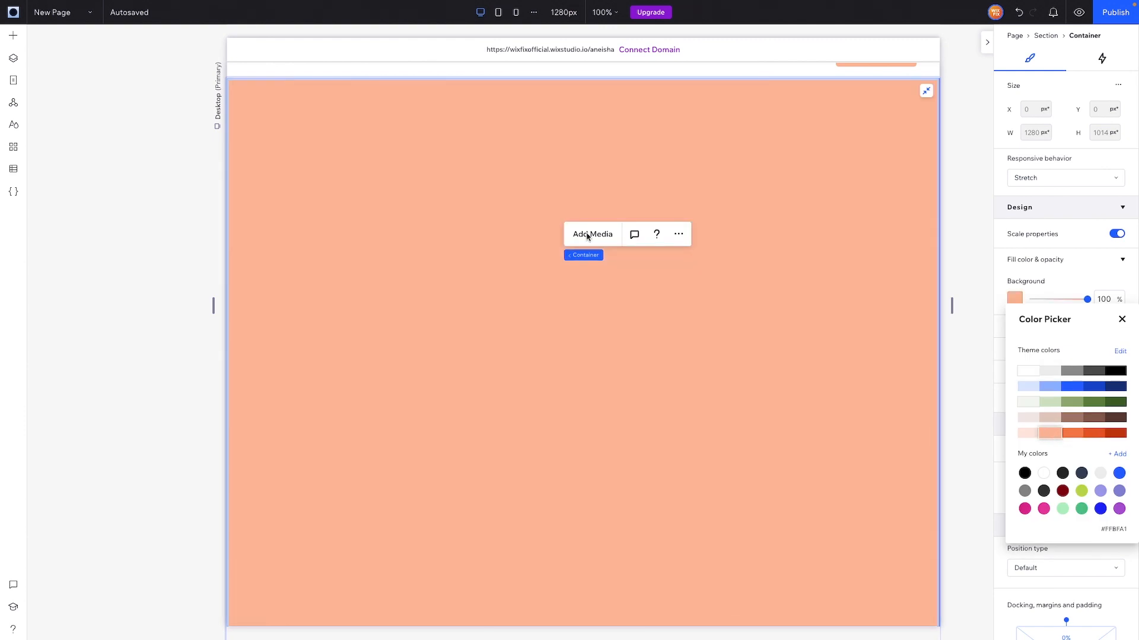
pyautogui.moveTo(1057, 302)
pyautogui.mouseDown()
pyautogui.moveTo(1041, 304)
pyautogui.moveTo(1058, 304)
pyautogui.mouseUp()
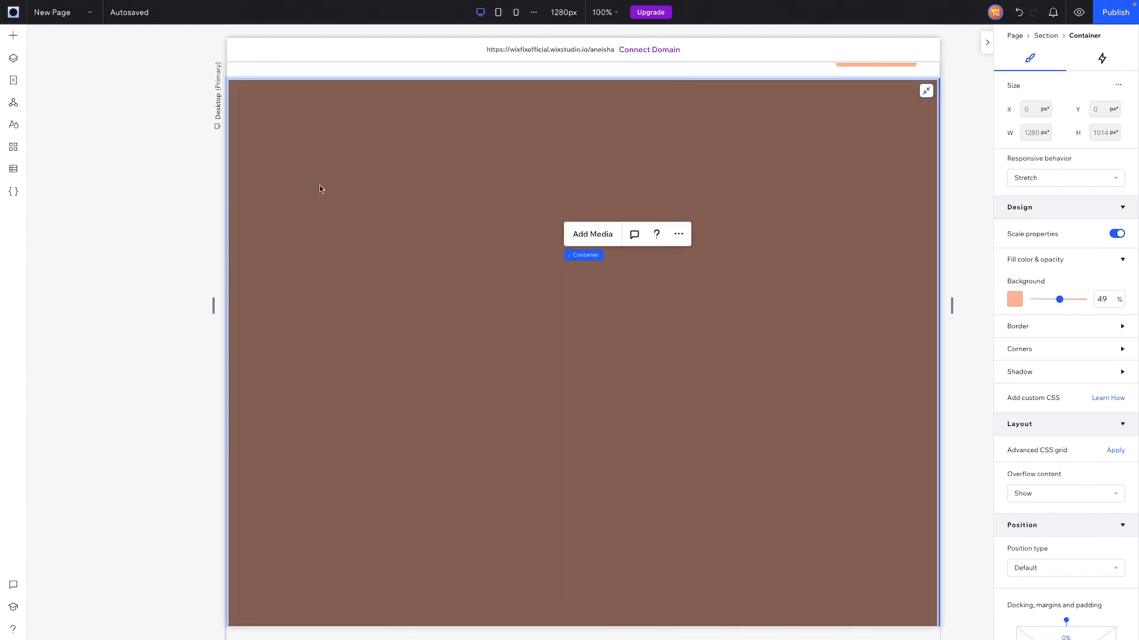
# Step: Place the jellyfish VideoBox inside the tinted container and stretch it to fill the container
pyautogui.click(13, 36)
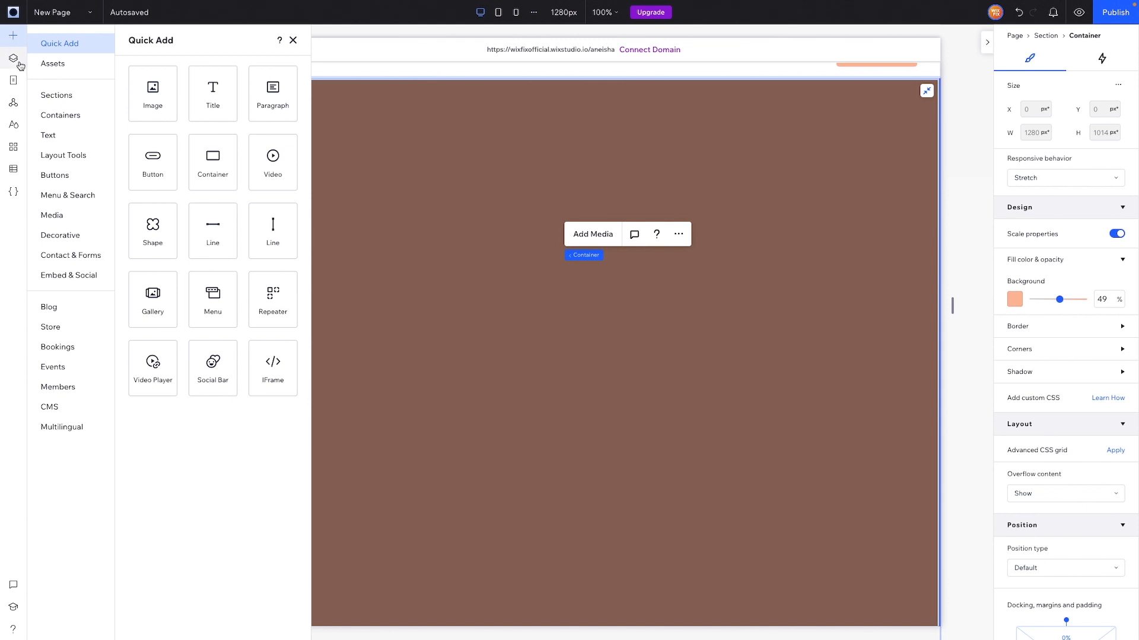
pyautogui.click(54, 215)
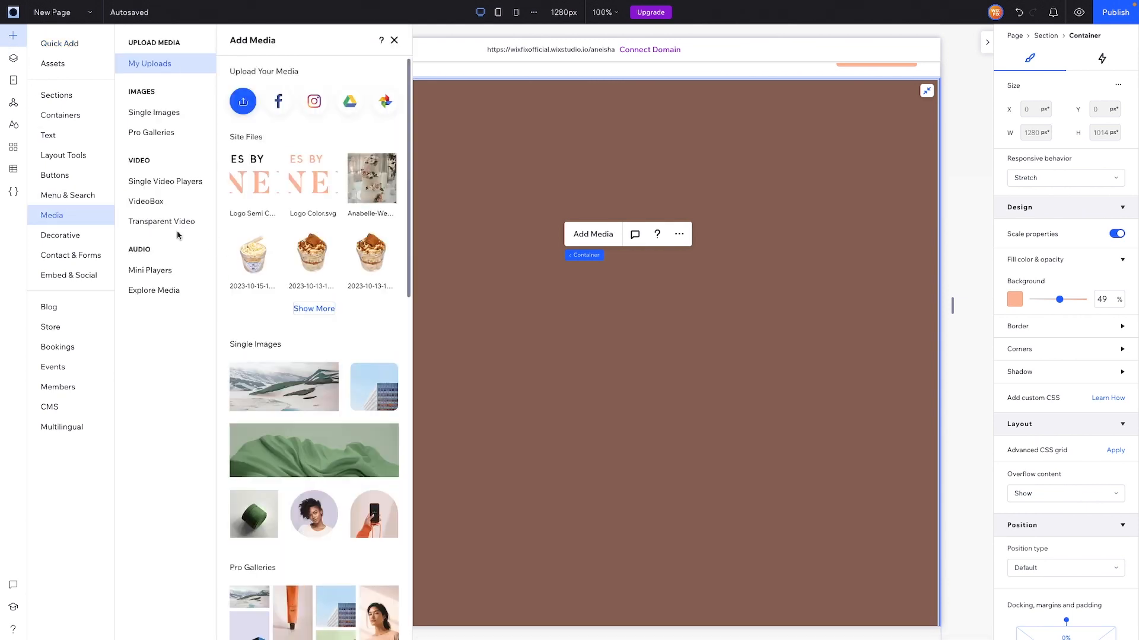
pyautogui.click(146, 201)
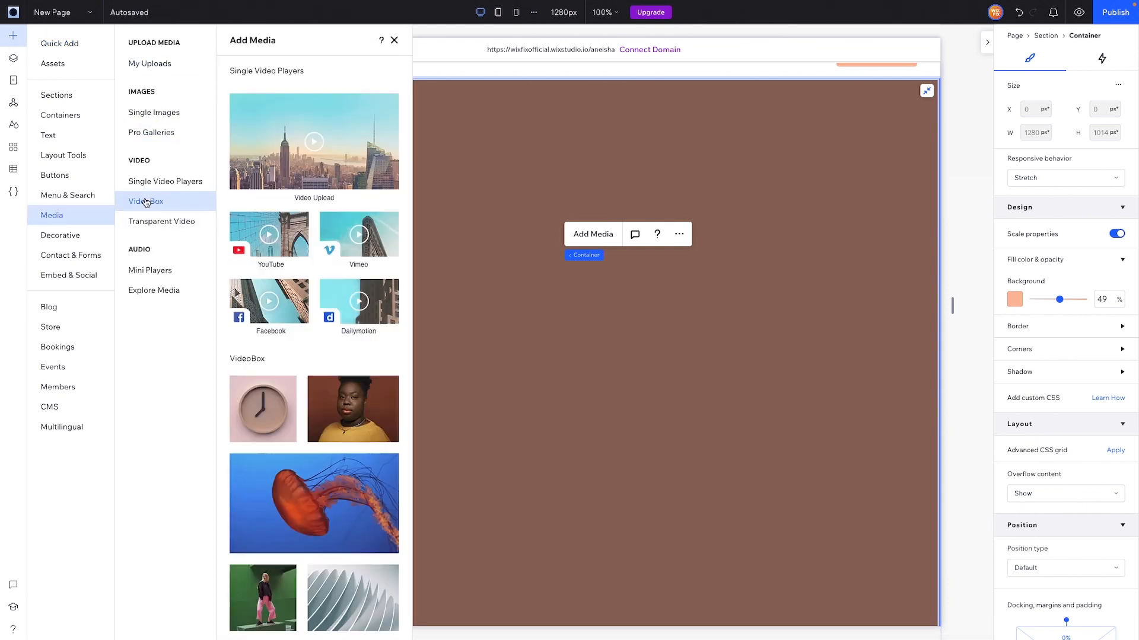
pyautogui.moveTo(315, 221); pyautogui.dragTo(654, 303)
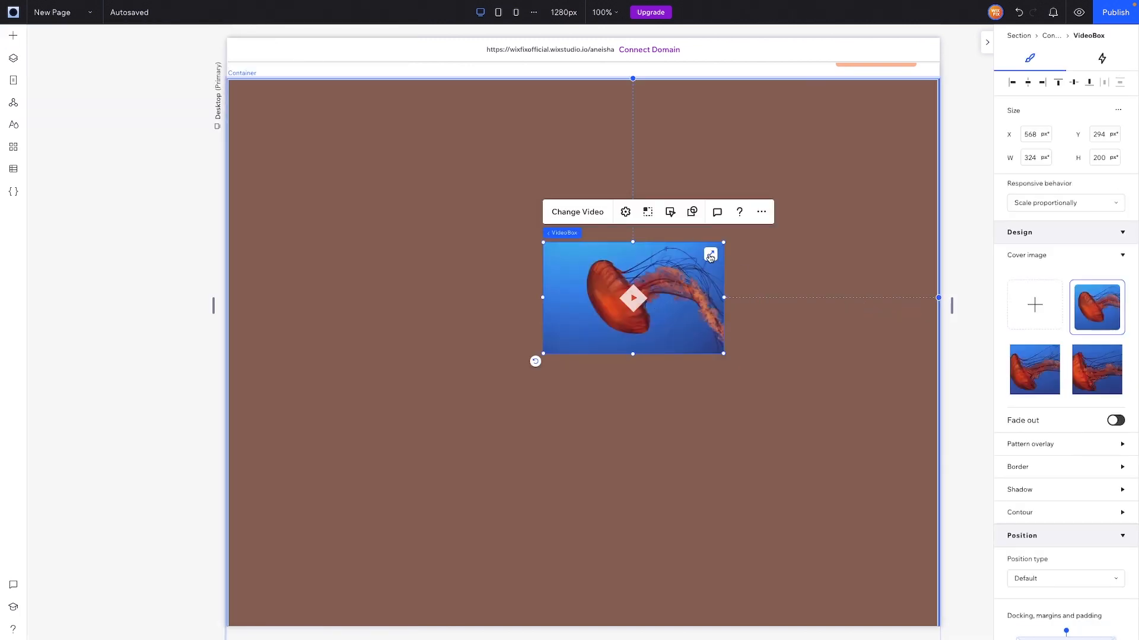
pyautogui.click(711, 254)
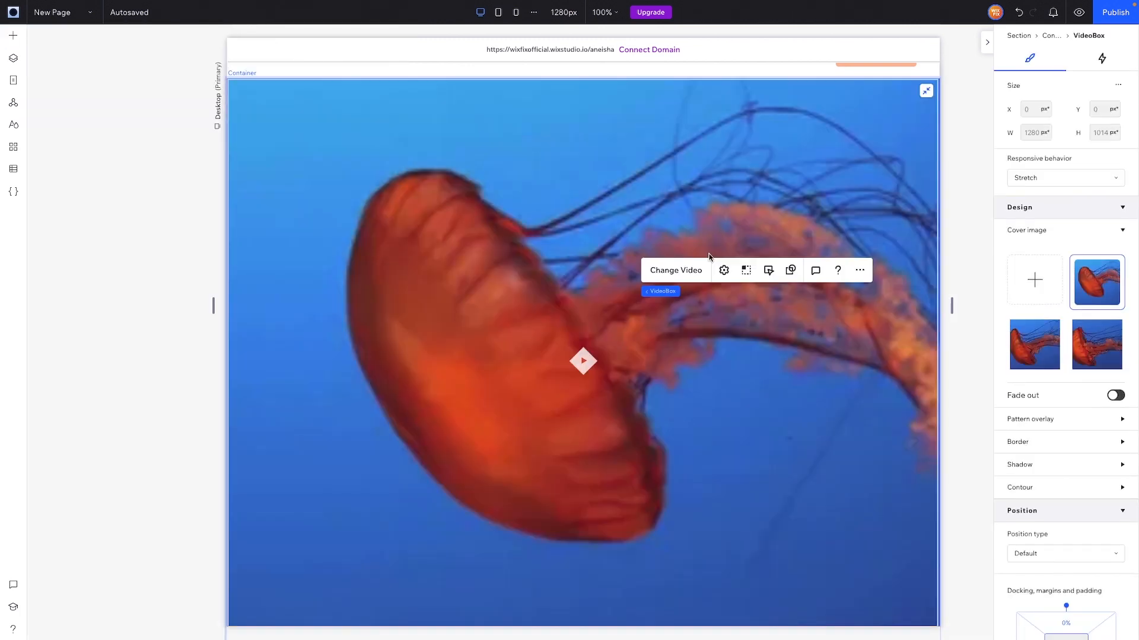
# Step: Replace the jellyfish clip with the Cupcakes video from Media from Wix, searching for "bakery" and "cake"
pyautogui.click(676, 271)
pyautogui.write('bakery')
pyautogui.press('Return')
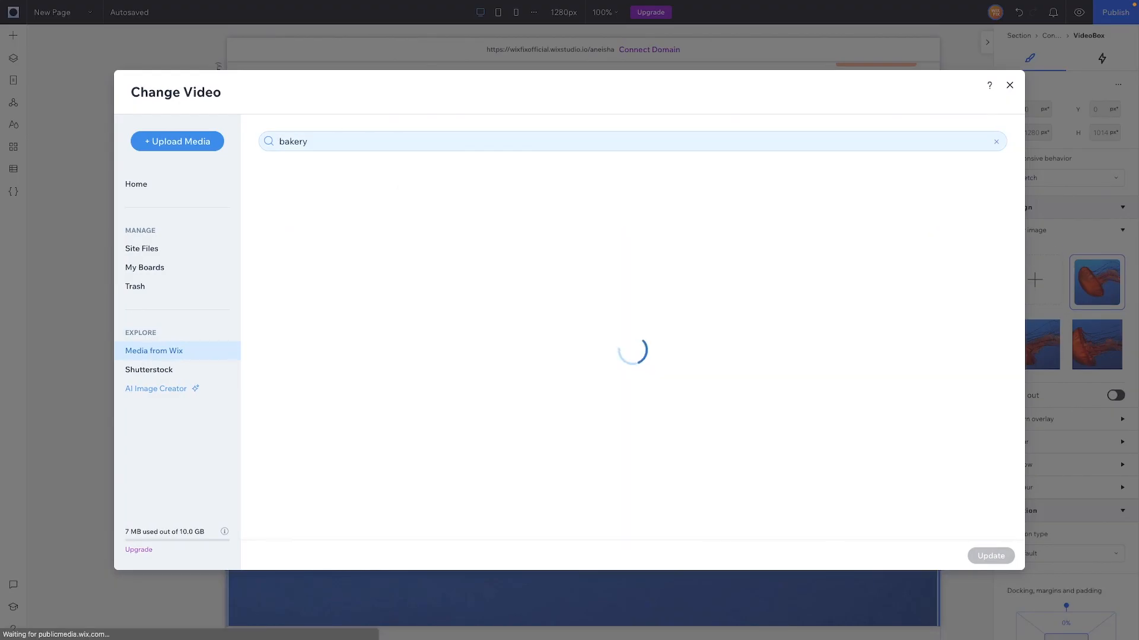
pyautogui.hotkey('ctrl', 'a')
pyautogui.write('cake')
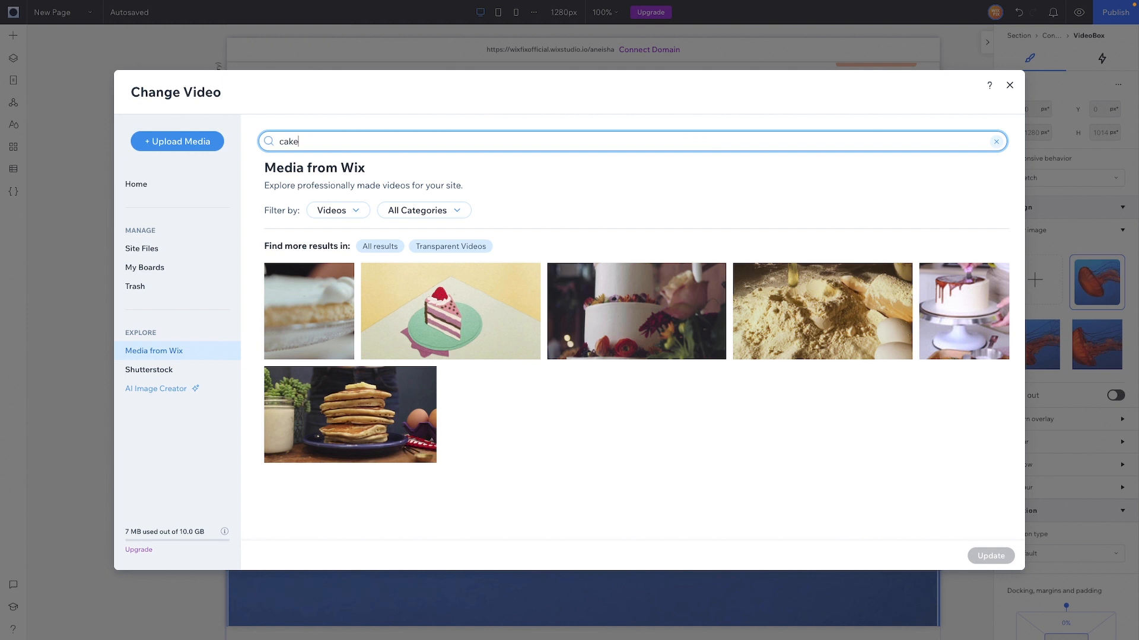
pyautogui.click(823, 311)
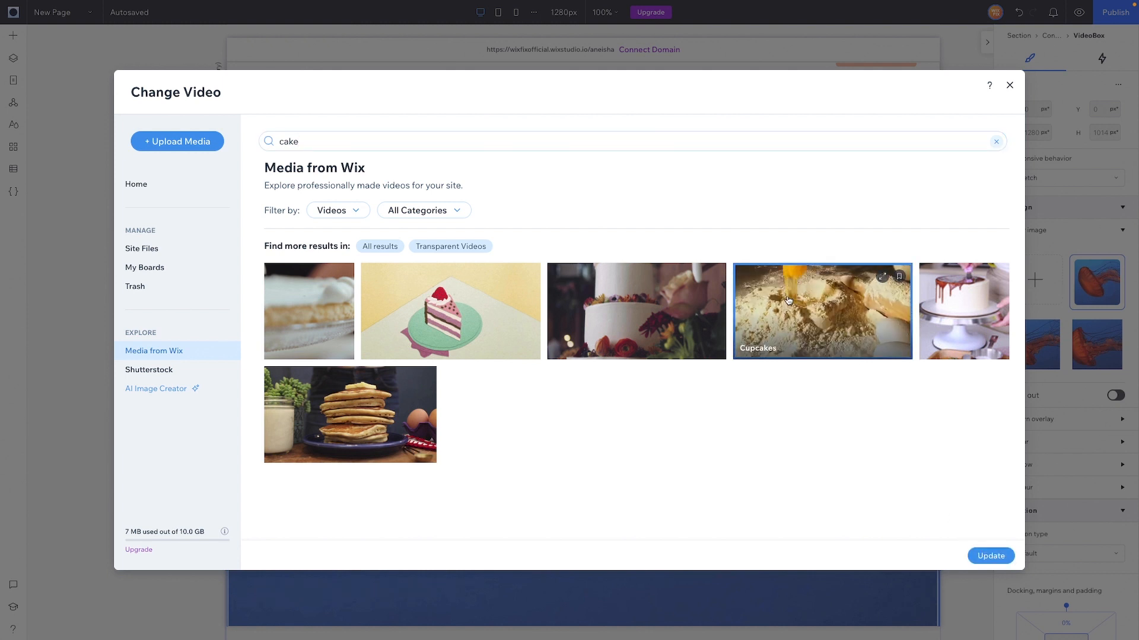
pyautogui.click(991, 555)
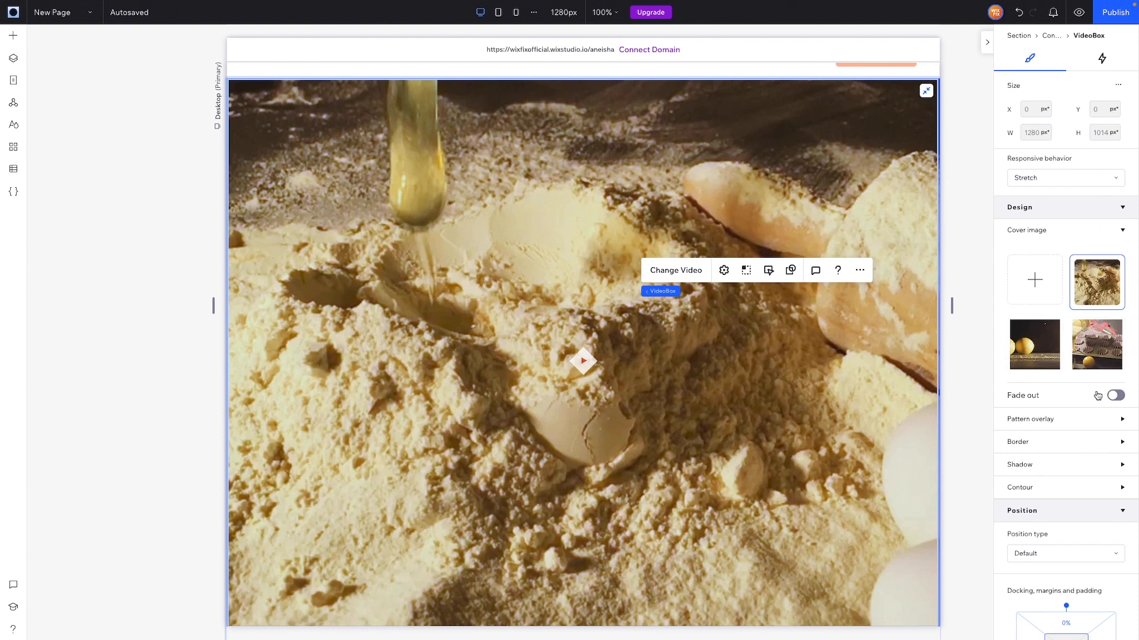
# Step: Set the VideoBox's opacity to 40% in its Adjust settings
pyautogui.scroll(-3, 1098, 396)
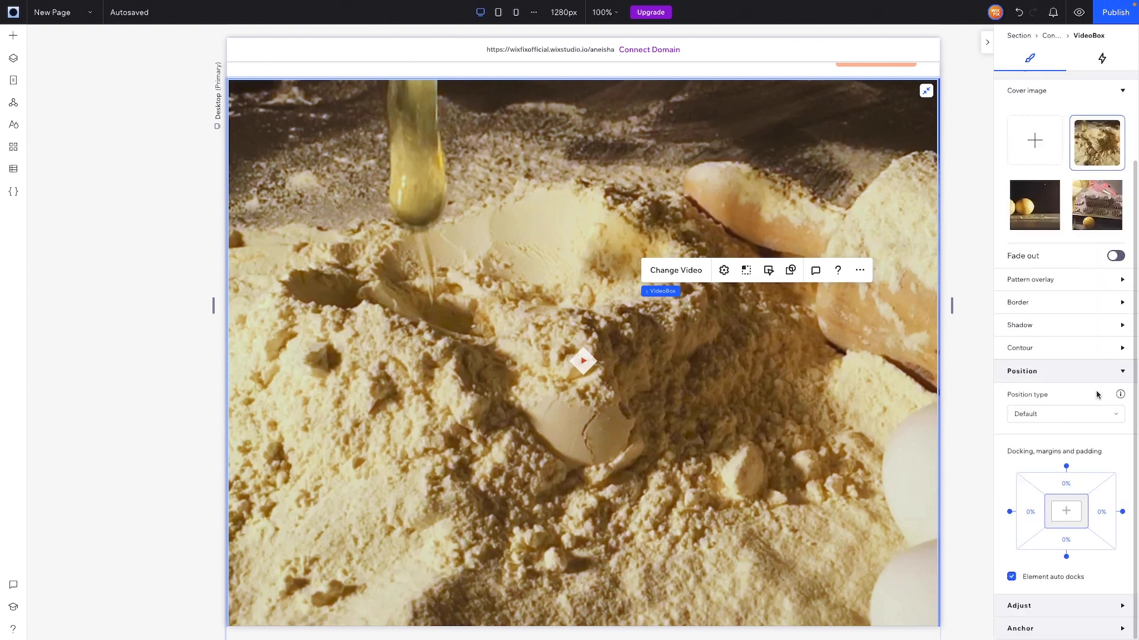
pyautogui.click(1047, 614)
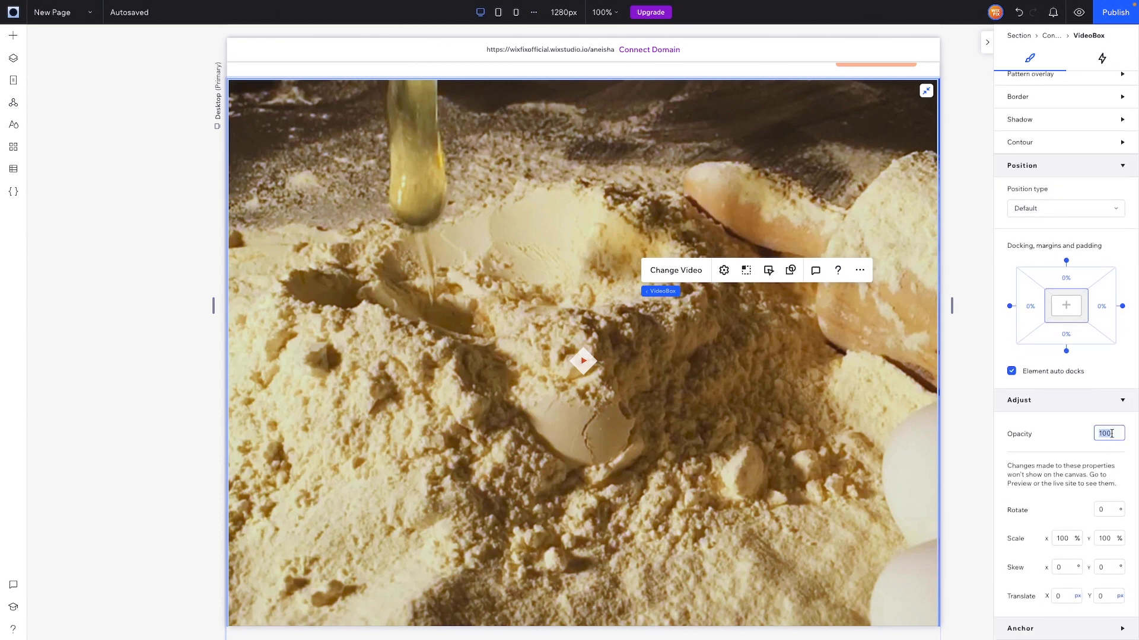
pyautogui.press('Return')
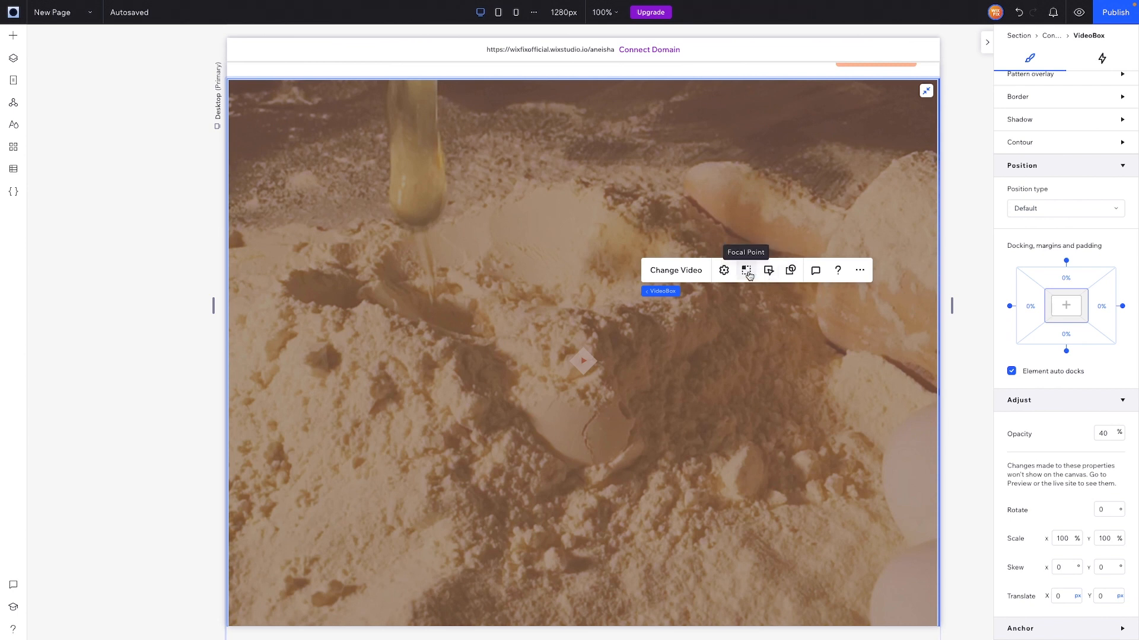
# Step: Set the VideoBox to start playing automatically with no pause, and check that its sound is off
pyautogui.click(768, 272)
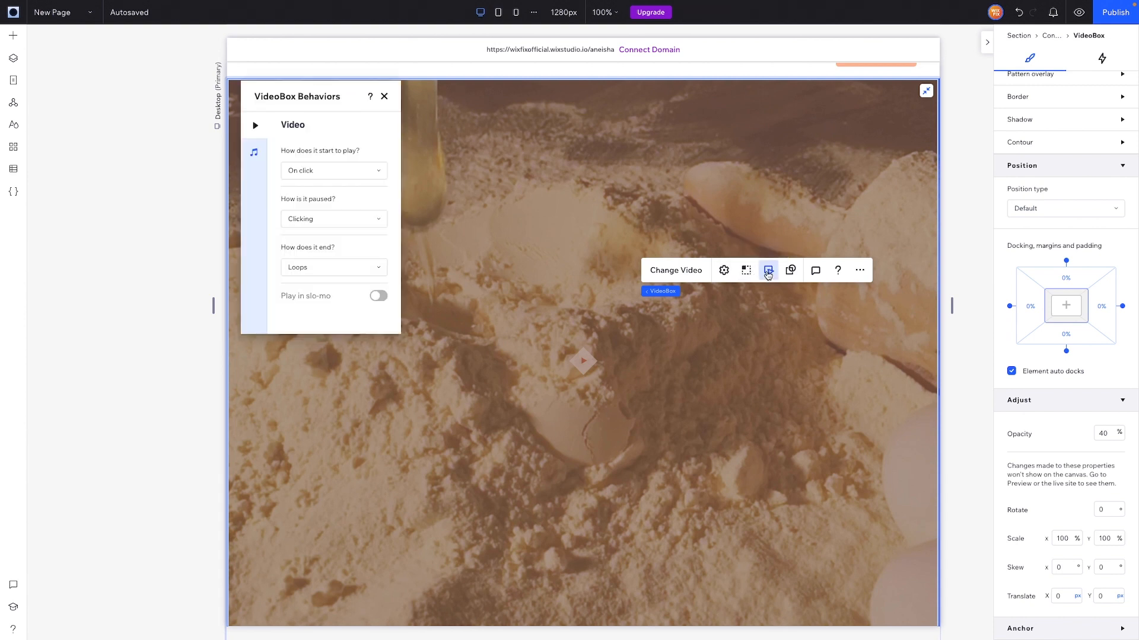
pyautogui.click(353, 172)
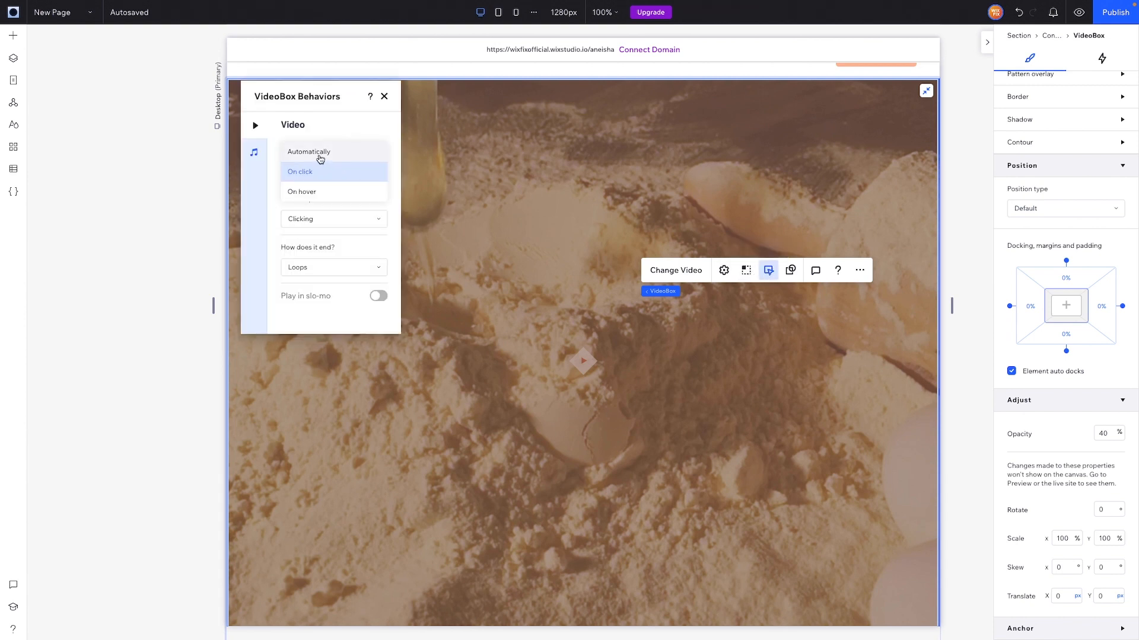
pyautogui.click(319, 153)
pyautogui.click(317, 220)
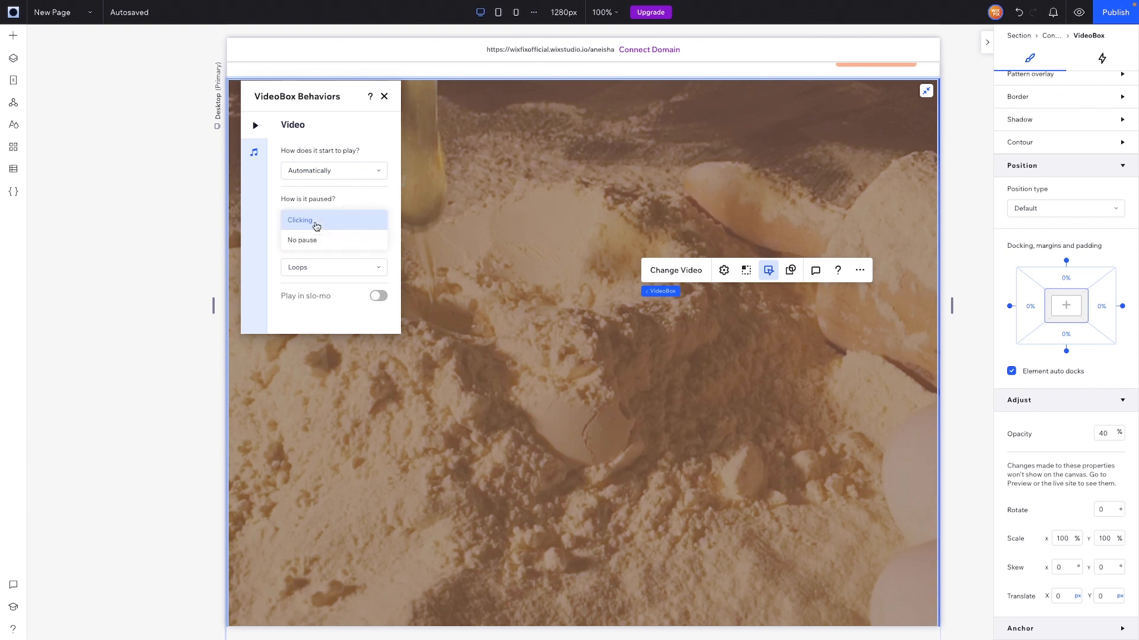
pyautogui.click(317, 242)
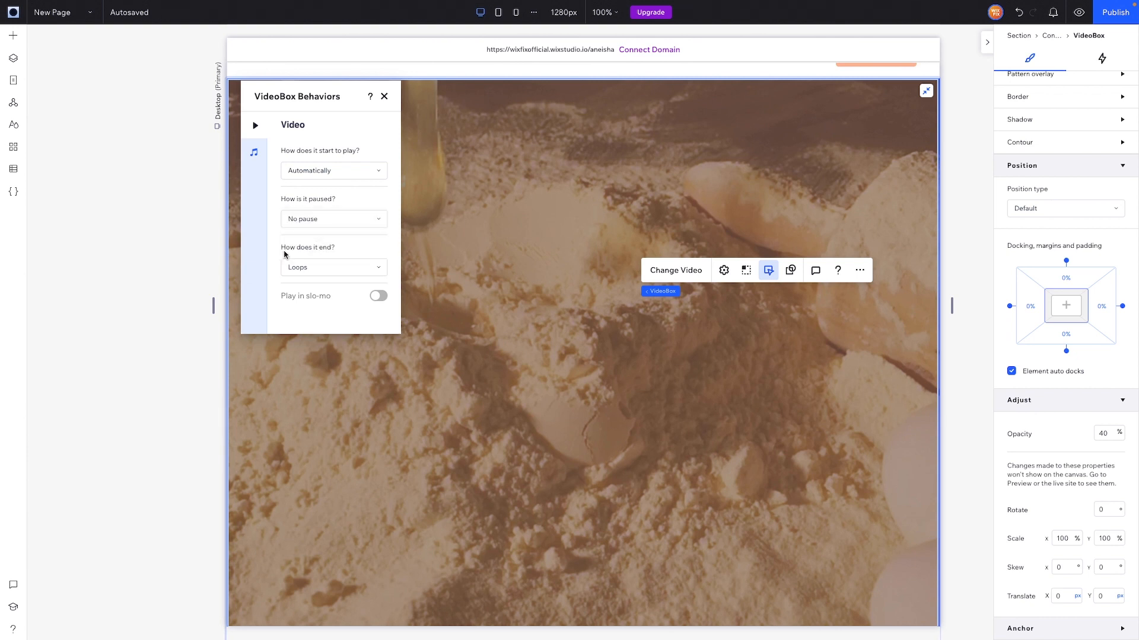
pyautogui.click(255, 156)
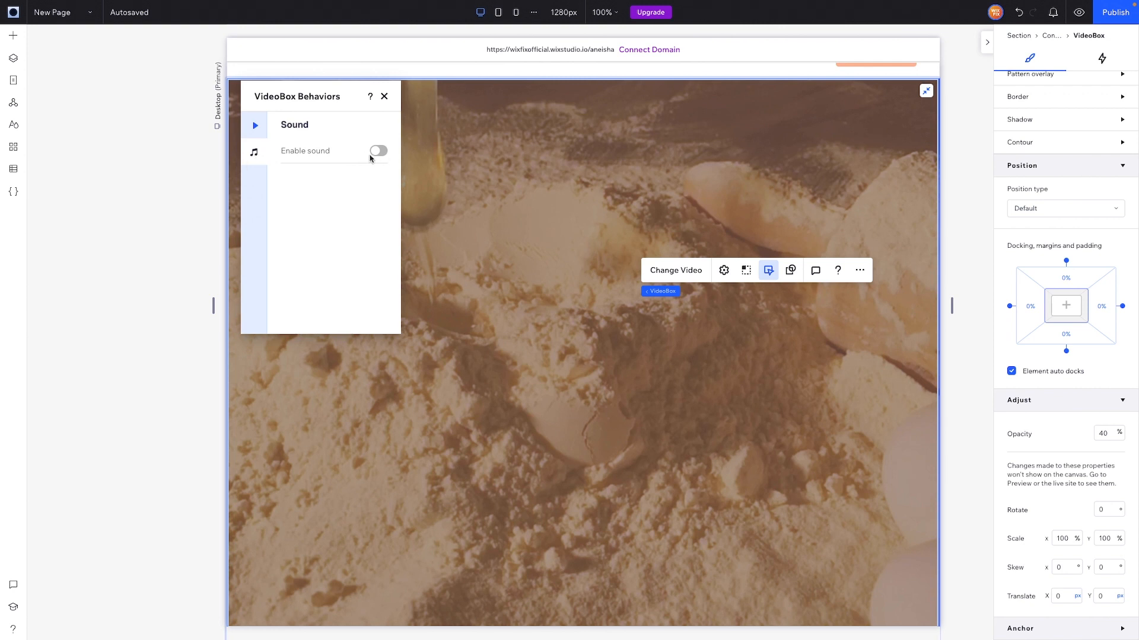
pyautogui.click(383, 95)
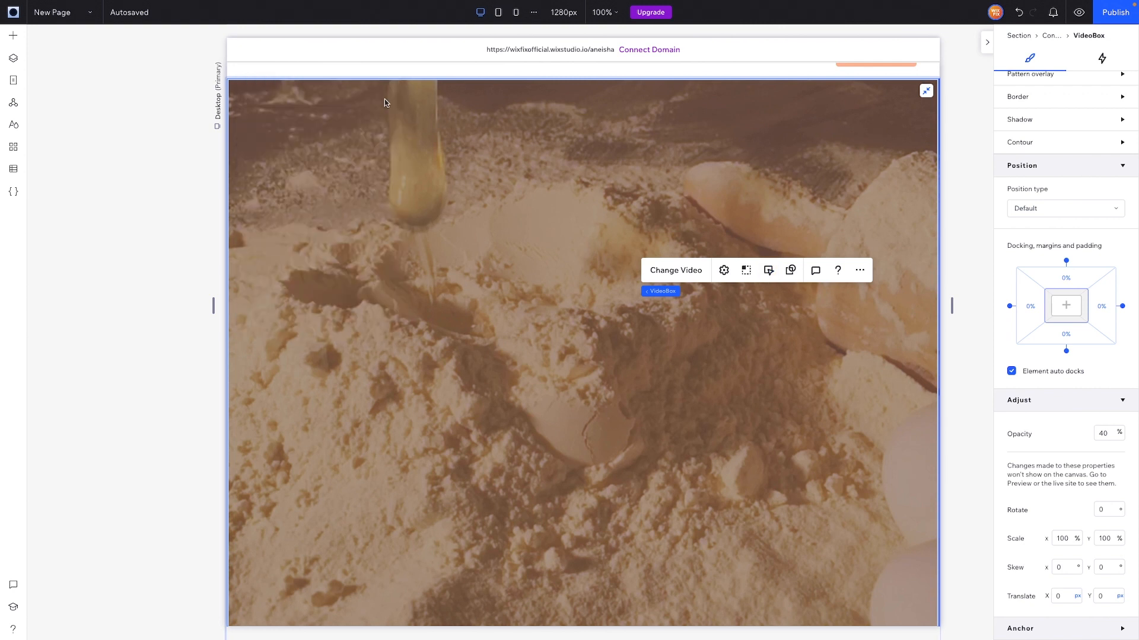
# Step: Add the Logo White V2.svg file from the site files to the page over the video
pyautogui.scroll(-1, 285, 89)
pyautogui.click(11, 39)
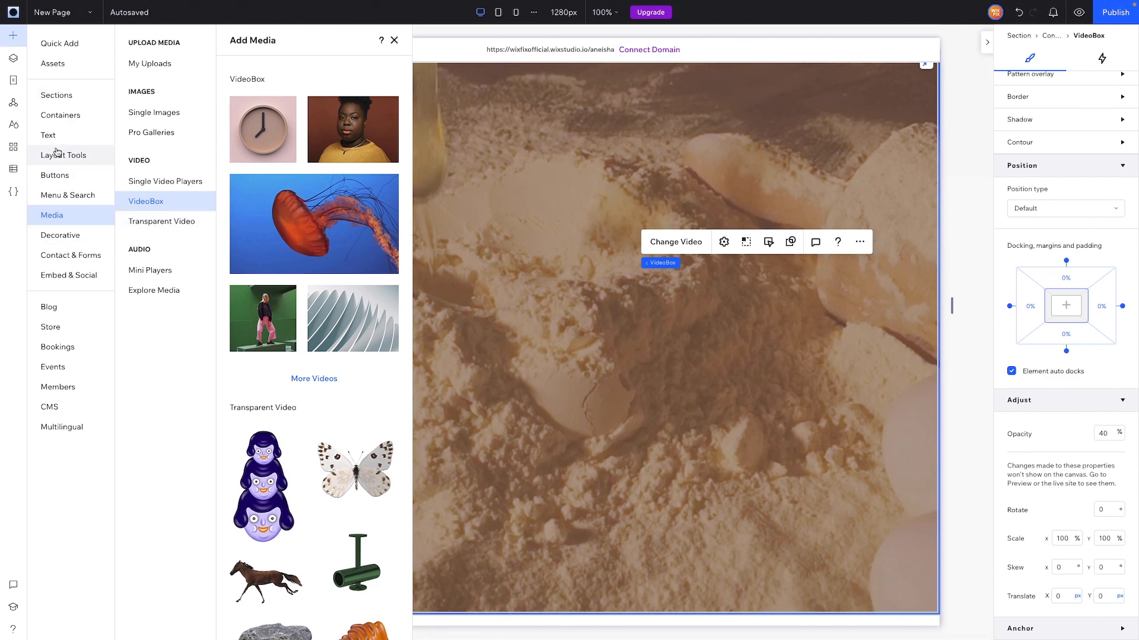
pyautogui.scroll(15, 332, 195)
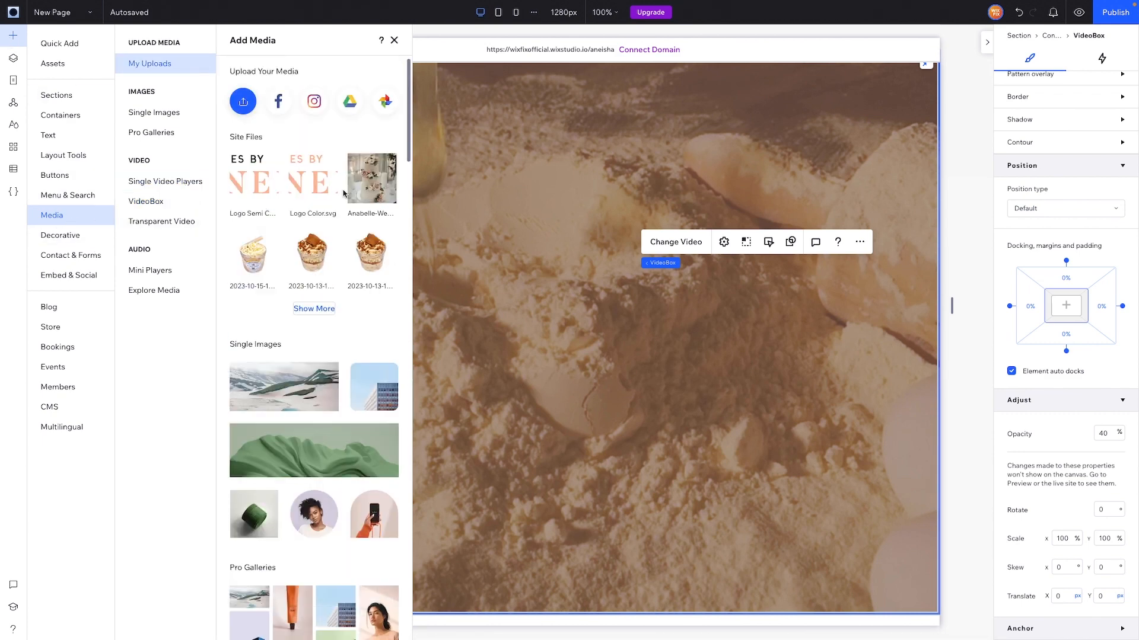
pyautogui.click(314, 309)
pyautogui.click(490, 360)
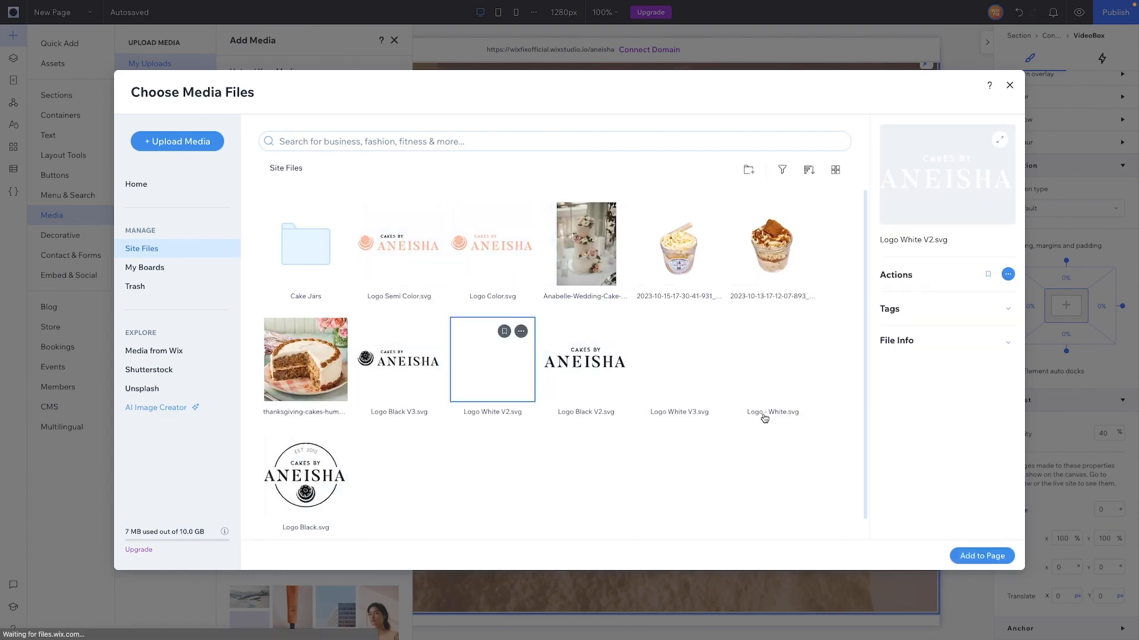
pyautogui.click(981, 554)
# Step: Reduce the white logo's frame height to about 54 px and enlarge the logo to about 341 by 94 px
pyautogui.click(581, 353)
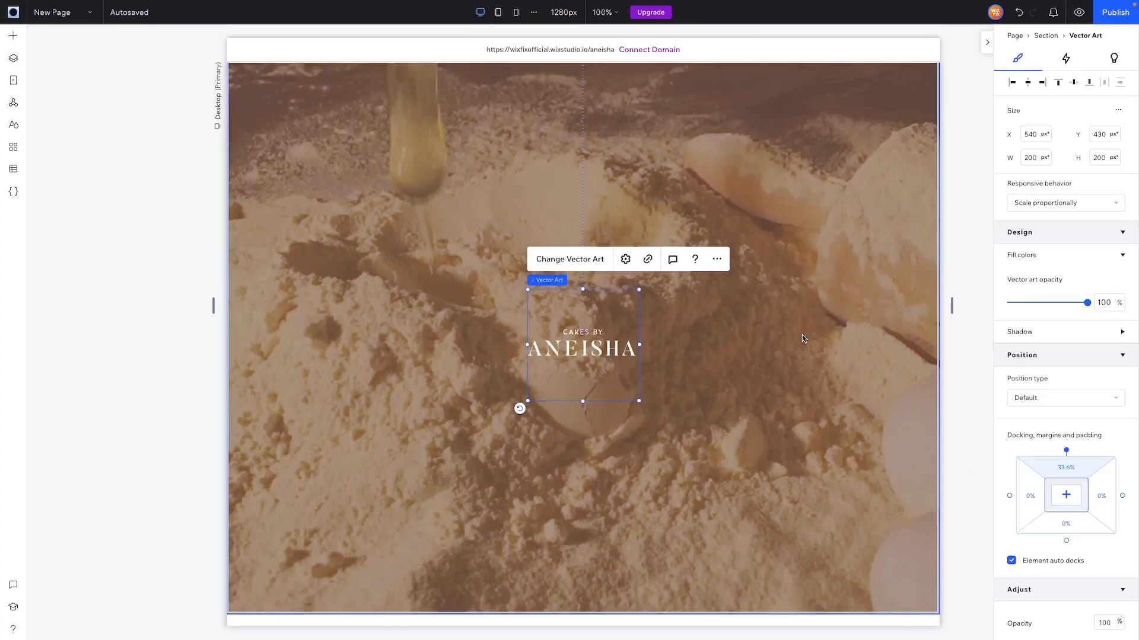
pyautogui.moveTo(581, 363); pyautogui.dragTo(581, 330)
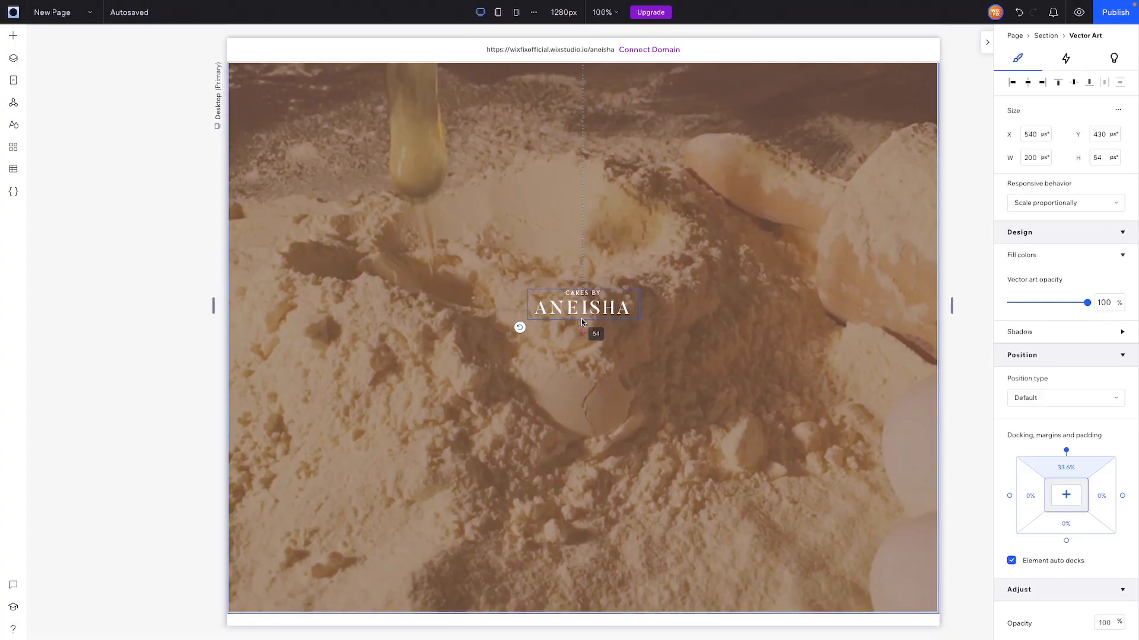
pyautogui.moveTo(640, 322); pyautogui.dragTo(720, 374)
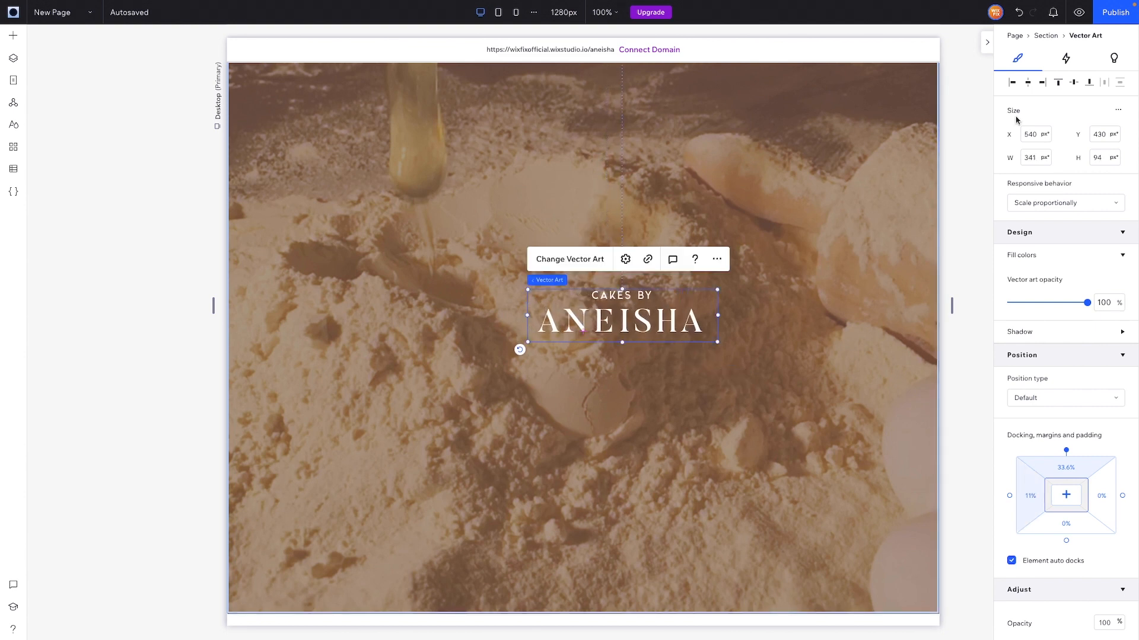
# Step: Center the logo horizontally over the video and paste a copy of the header's Custom Cakes button just below it
pyautogui.click(1028, 81)
pyautogui.scroll(1, 840, 290)
pyautogui.click(862, 89)
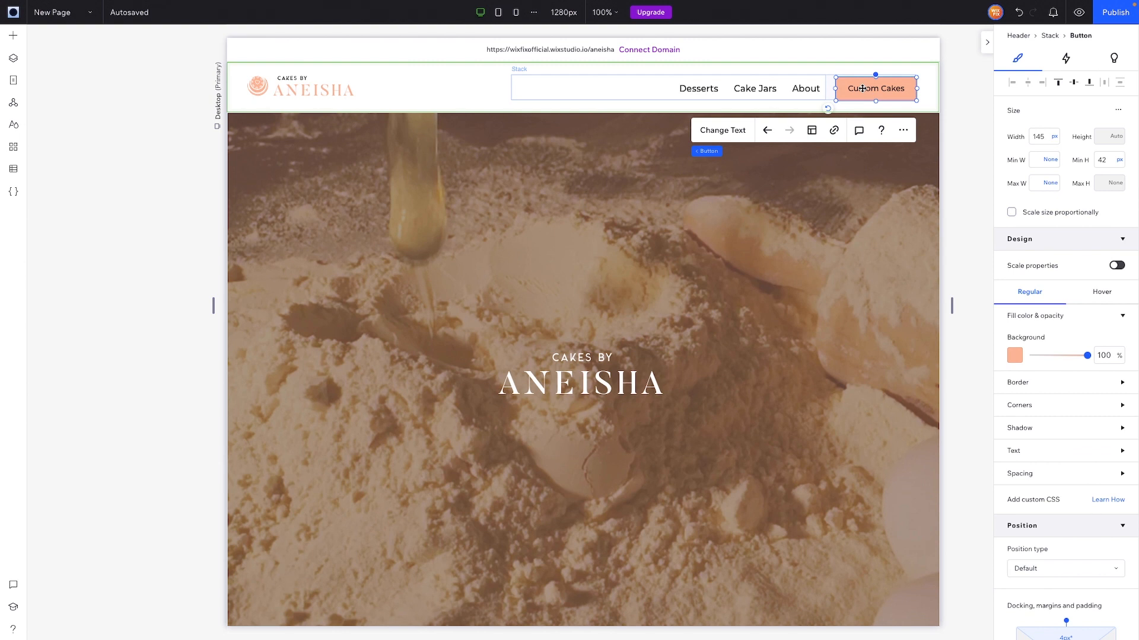
pyautogui.scroll(-2, 771, 255)
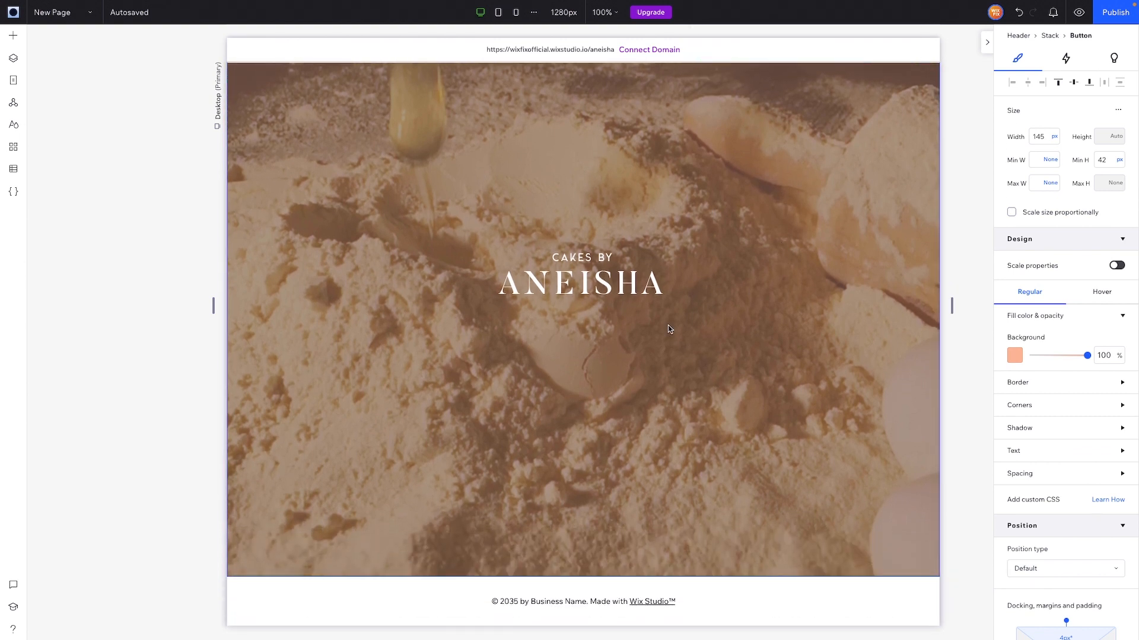
pyautogui.rightClick(668, 325)
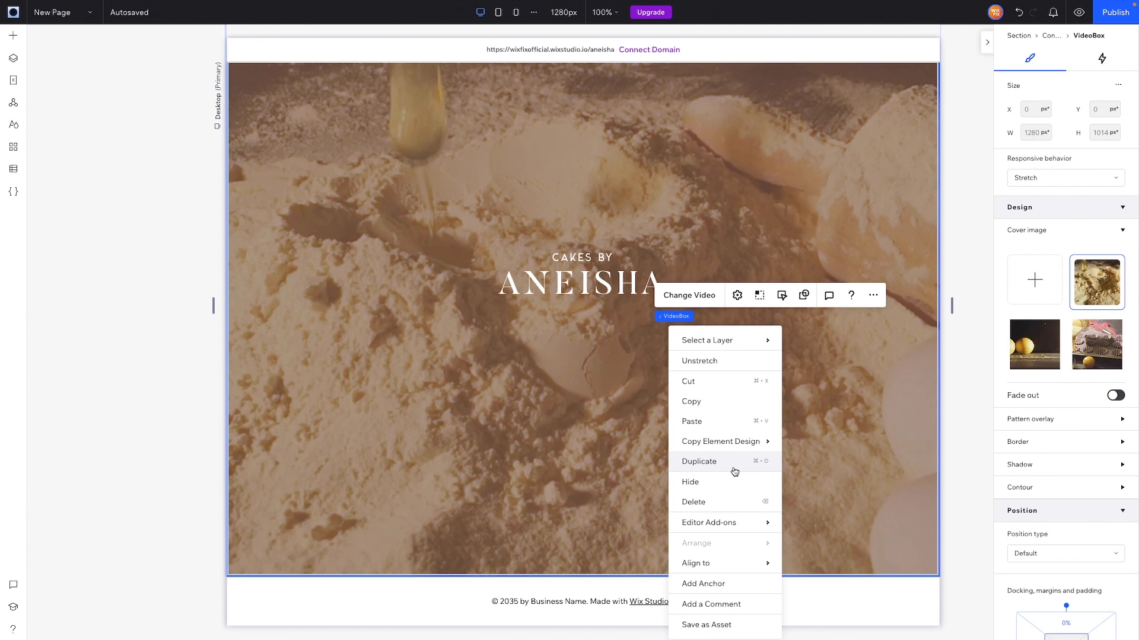
pyautogui.click(706, 422)
pyautogui.click(681, 339)
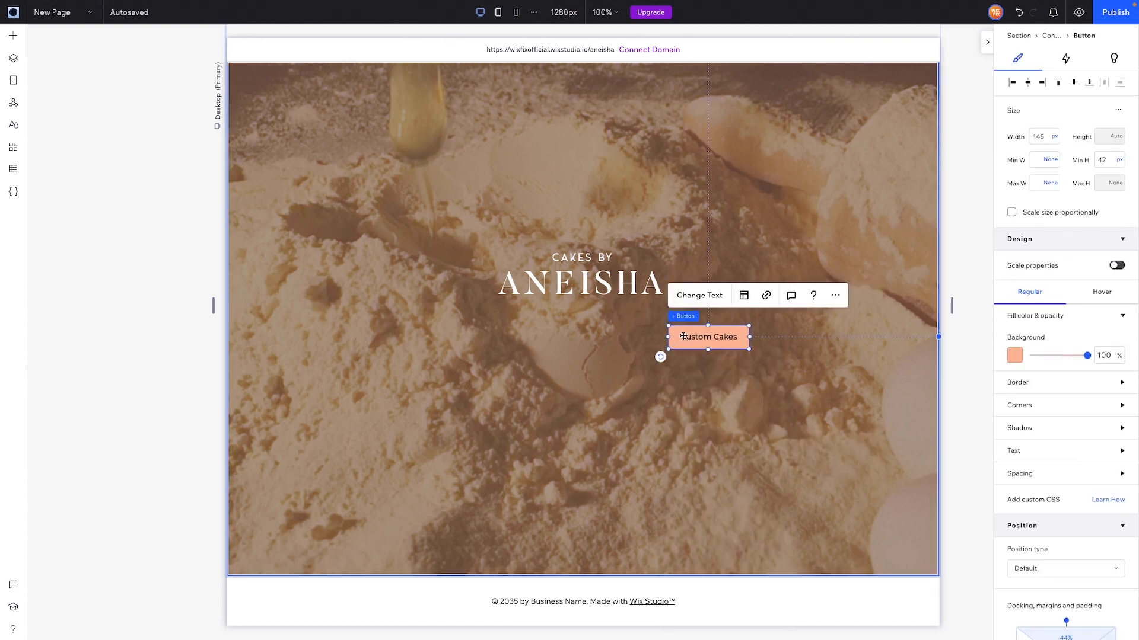
# Step: Duplicate the pasted Custom Cakes button and place the copy level with the original, directly to its left
pyautogui.click(1015, 356)
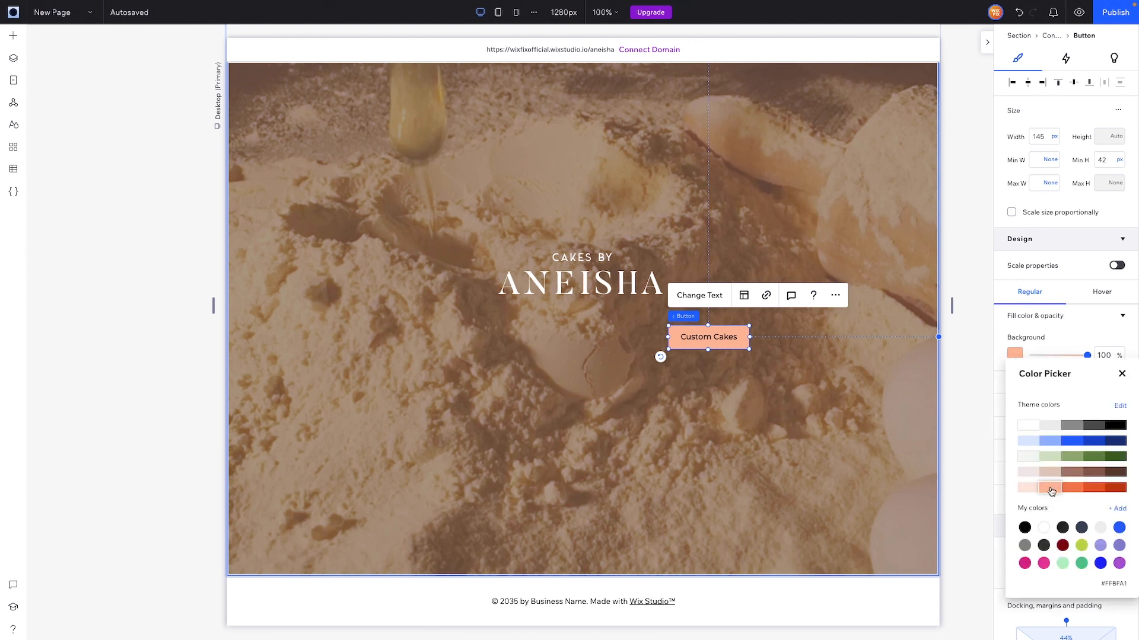
pyautogui.click(709, 339)
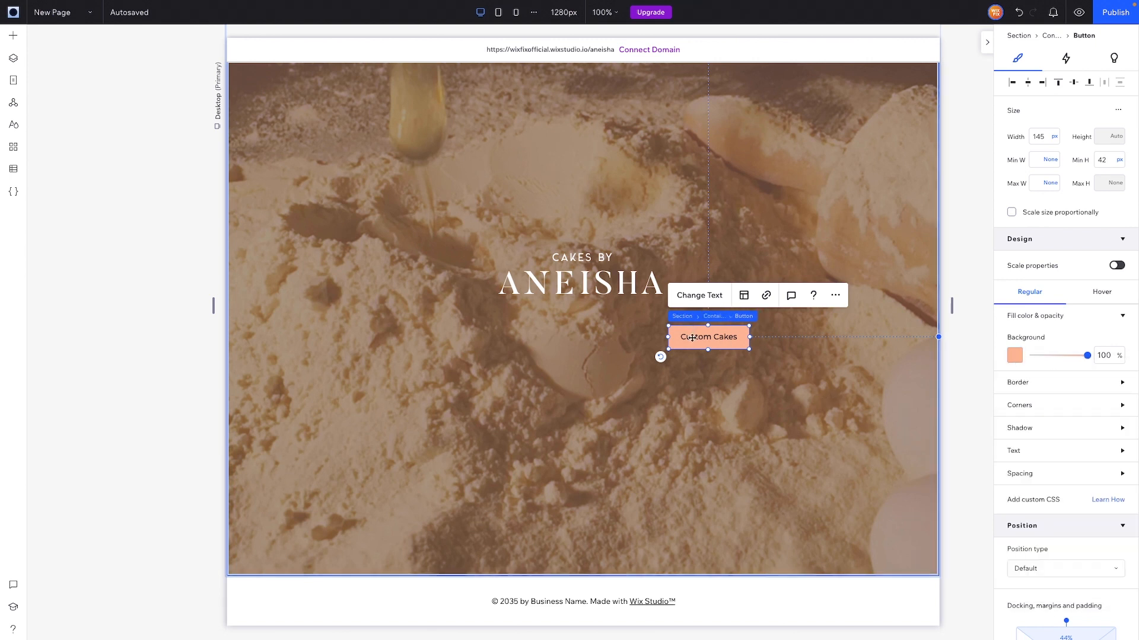
pyautogui.hotkey('ctrl', 'd')
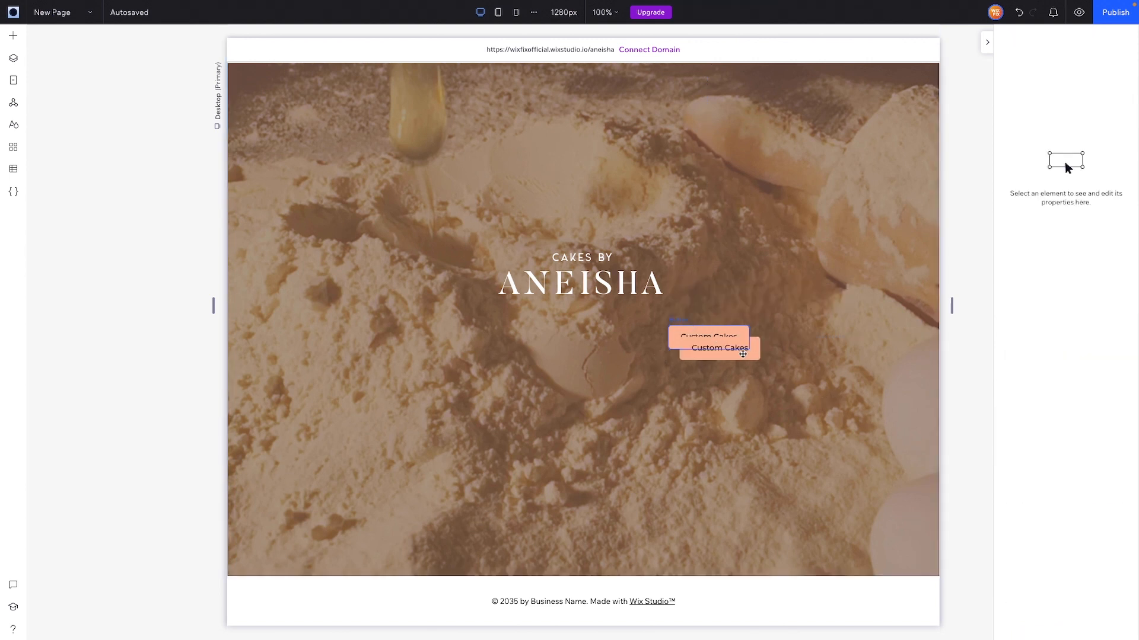
pyautogui.moveTo(742, 353); pyautogui.dragTo(635, 343)
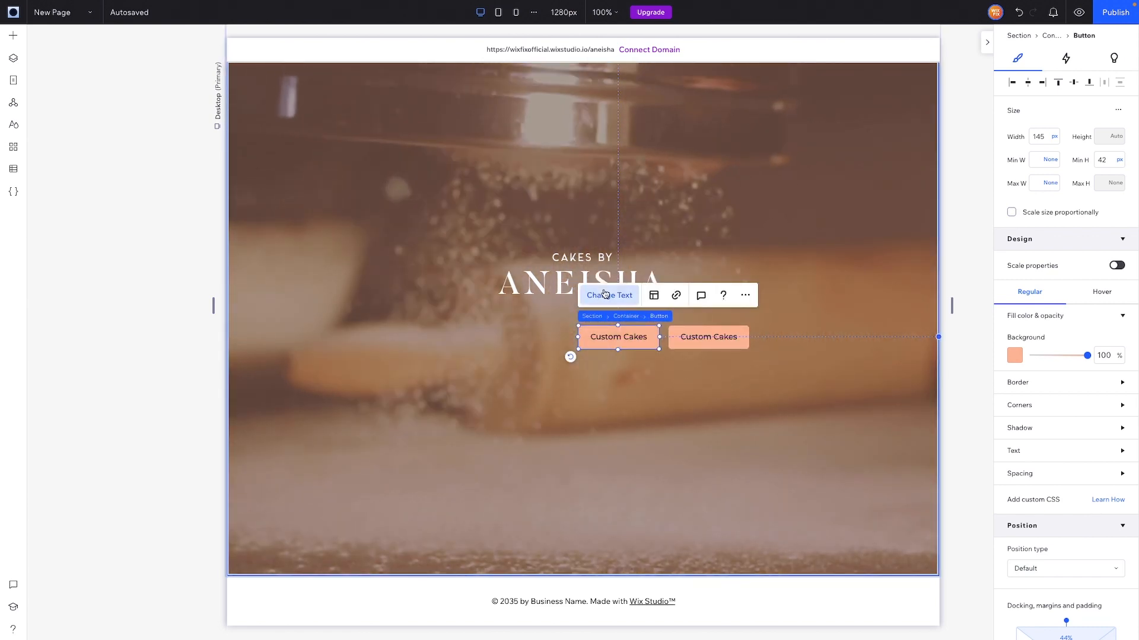
# Step: Change the text of the duplicated button over the video to "Order Desserts"
pyautogui.click(584, 299)
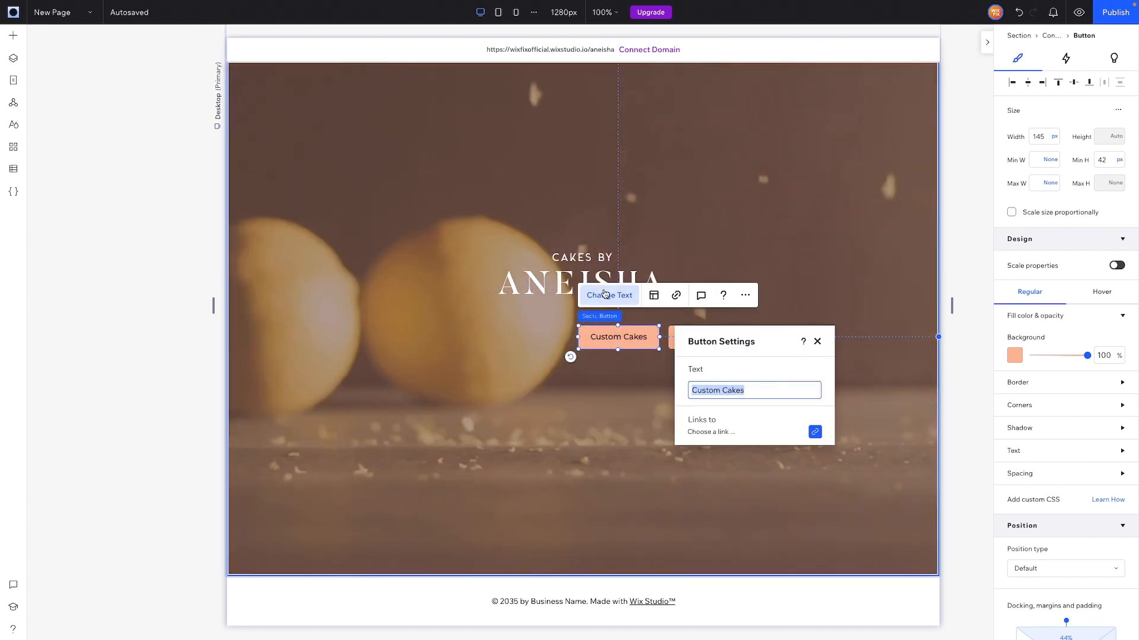
pyautogui.write('Order De')
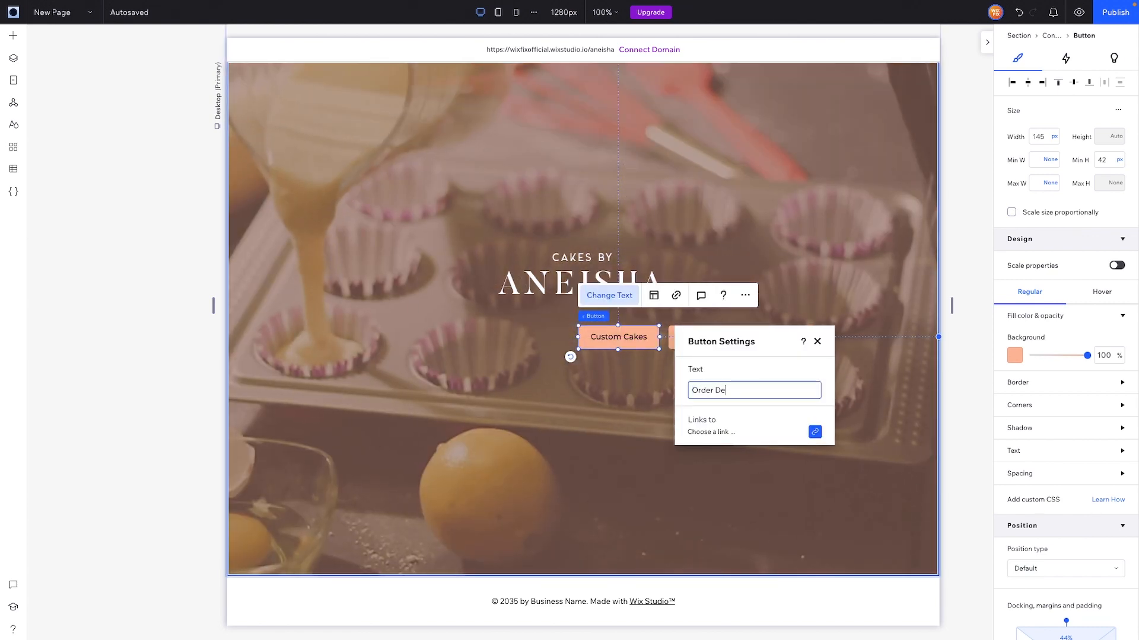
pyautogui.write('sserts')
pyautogui.click(625, 379)
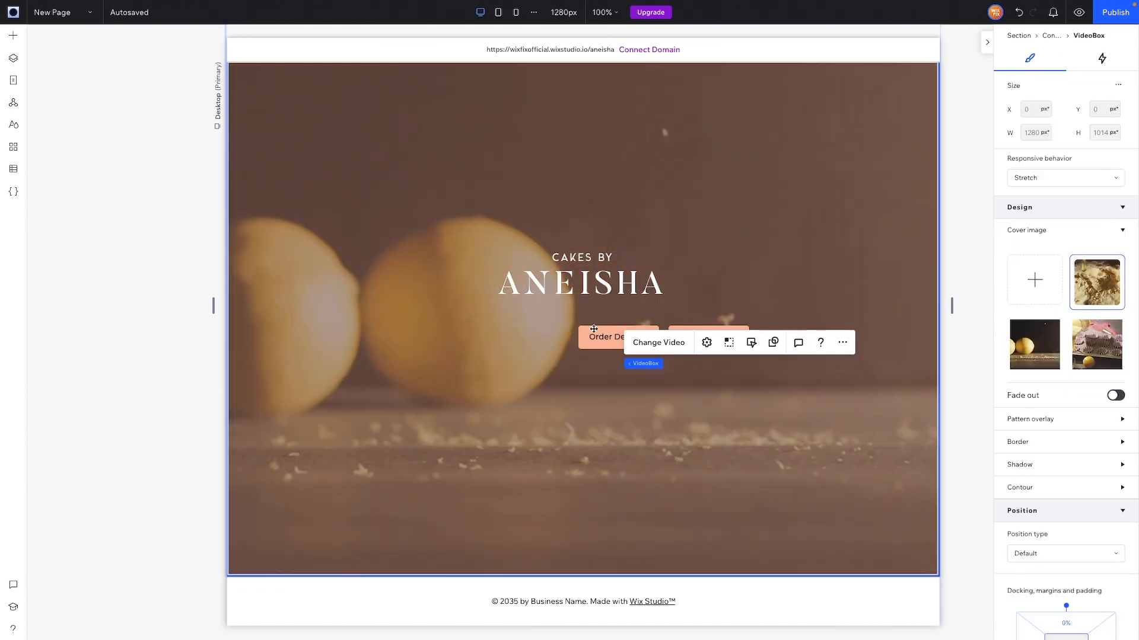
# Step: Stack the Order Desserts and Custom Cakes buttons horizontally and move the stack to be centered beneath the logo, at about X 487, Y 537
pyautogui.click(594, 334)
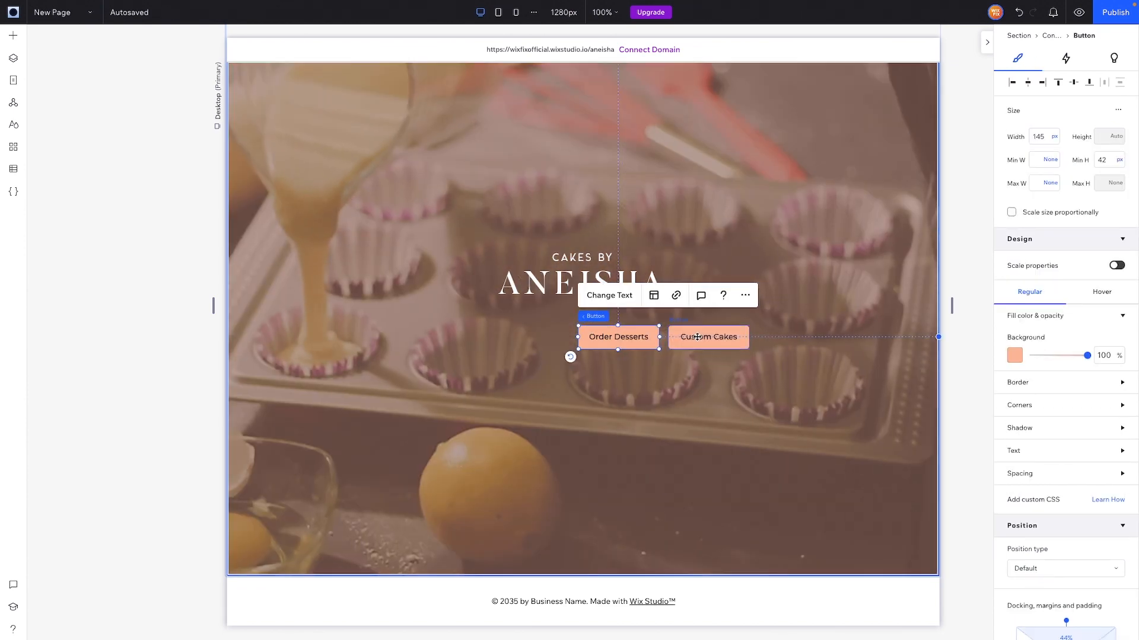
pyautogui.keyDown('shift'); pyautogui.click(688, 339); pyautogui.keyUp('shift')
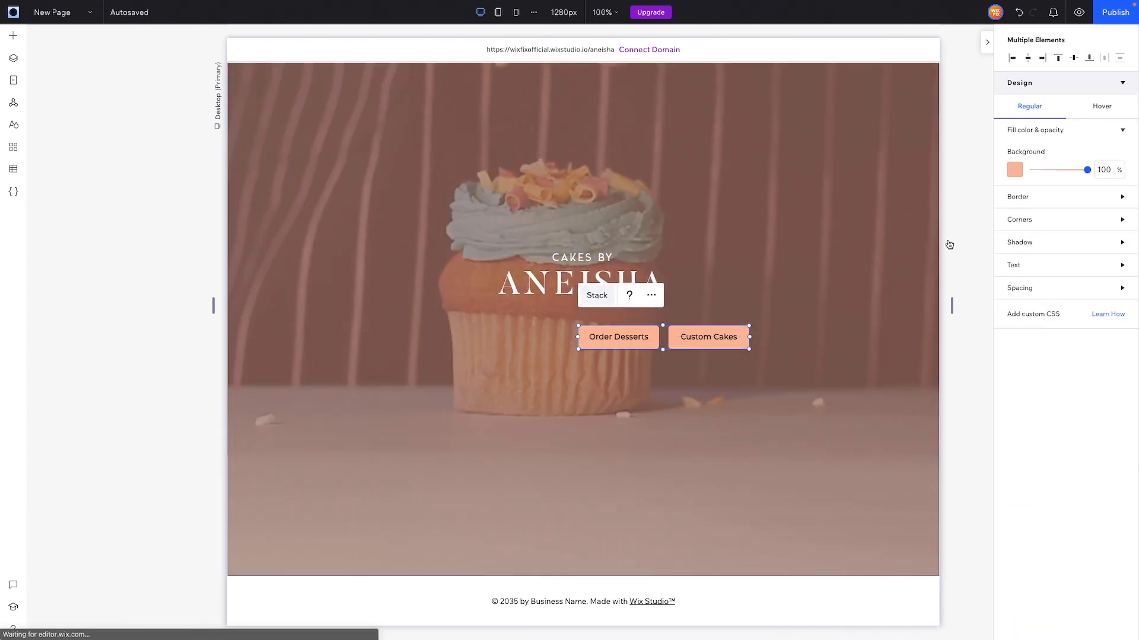
pyautogui.click(596, 295)
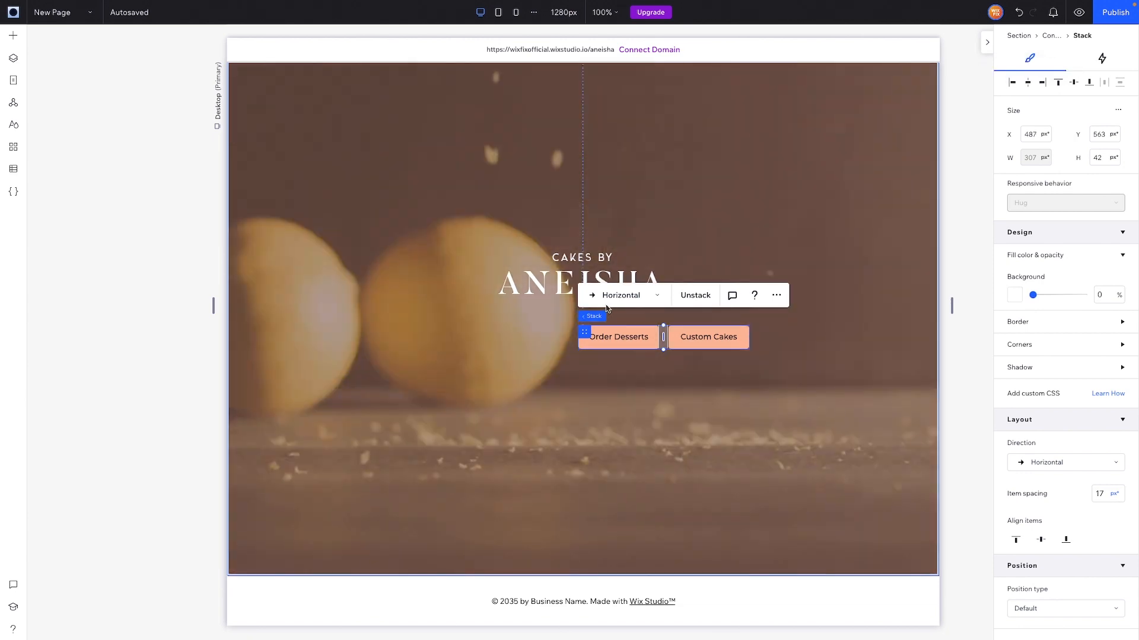
pyautogui.moveTo(584, 332); pyautogui.dragTo(504, 318)
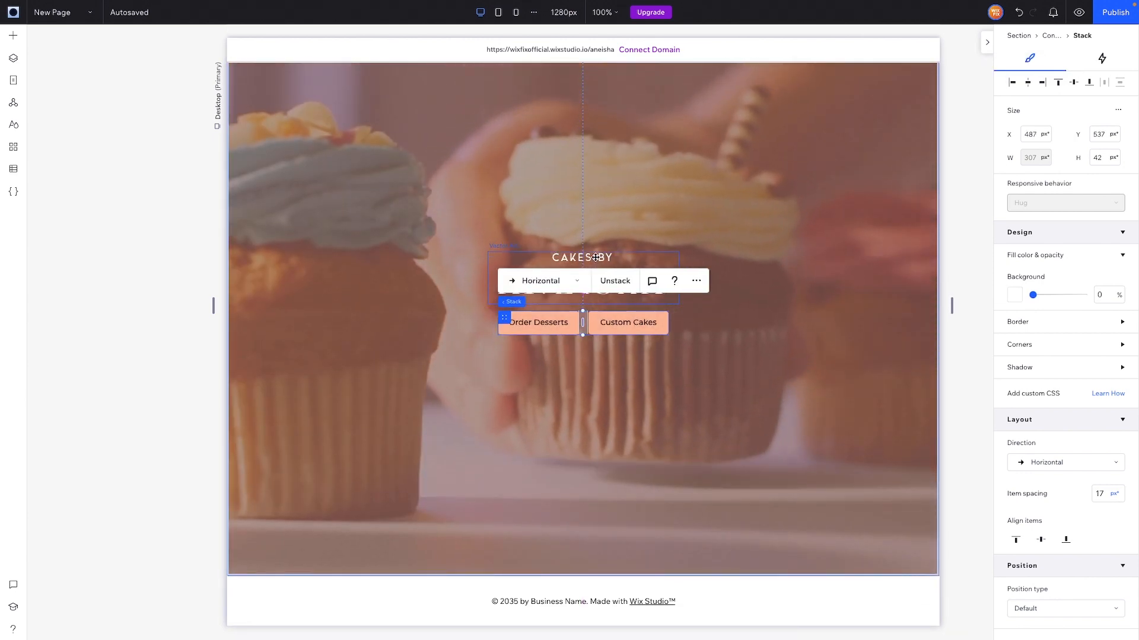
# Step: Stack the logo together with the button row vertically and reduce the item spacing to about 3.5%
pyautogui.keyDown('shift'); pyautogui.click(596, 259); pyautogui.keyUp('shift')
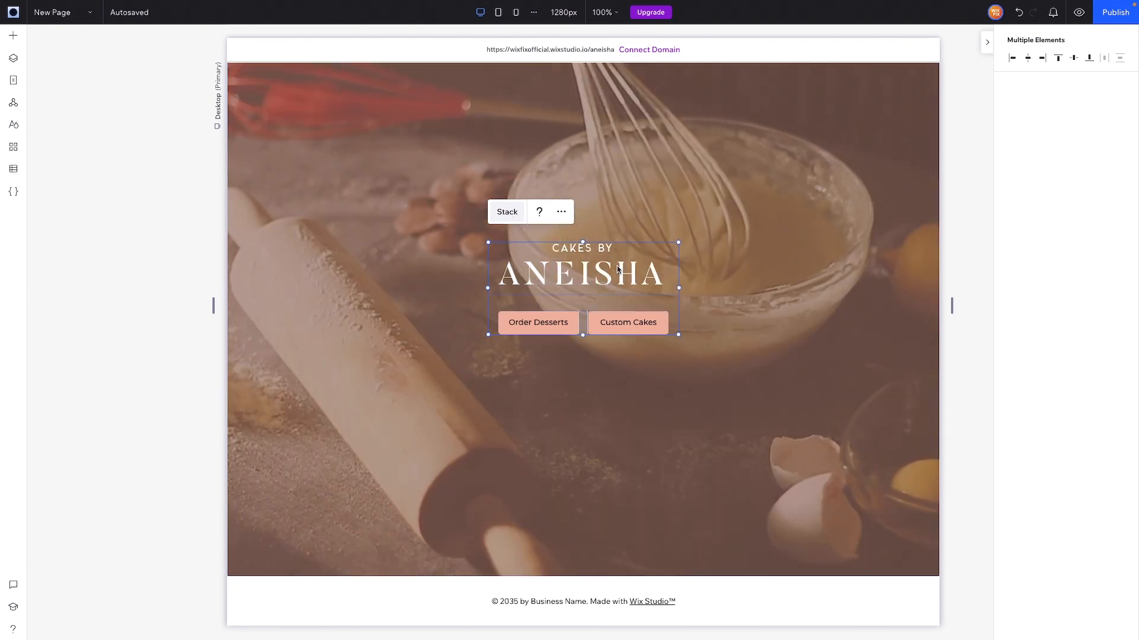
pyautogui.click(508, 212)
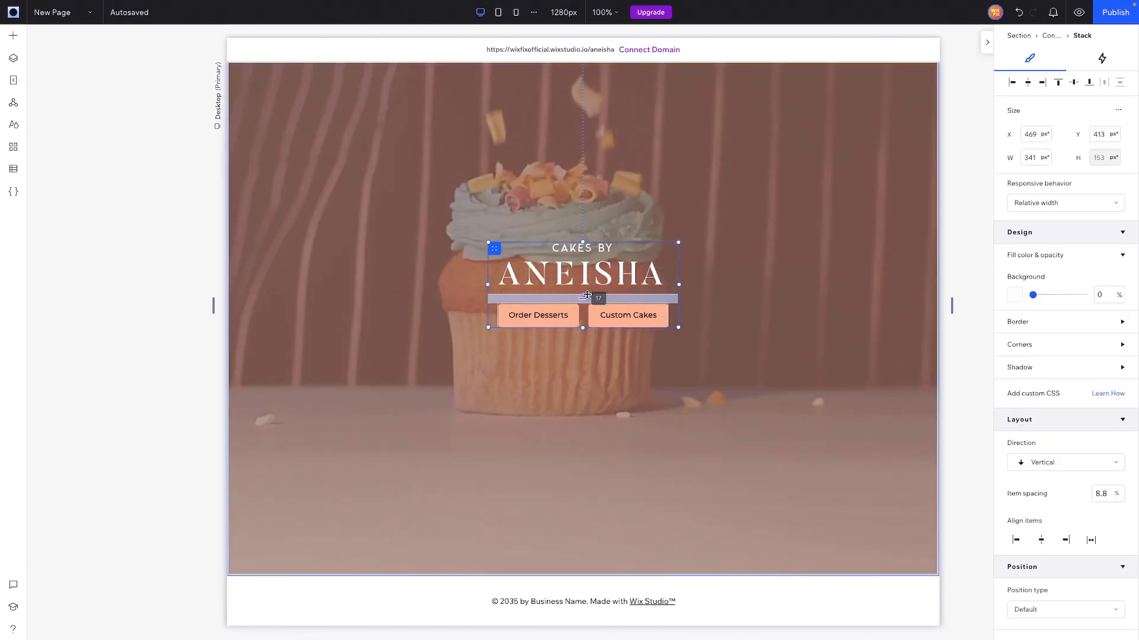
pyautogui.moveTo(587, 296); pyautogui.dragTo(587, 294)
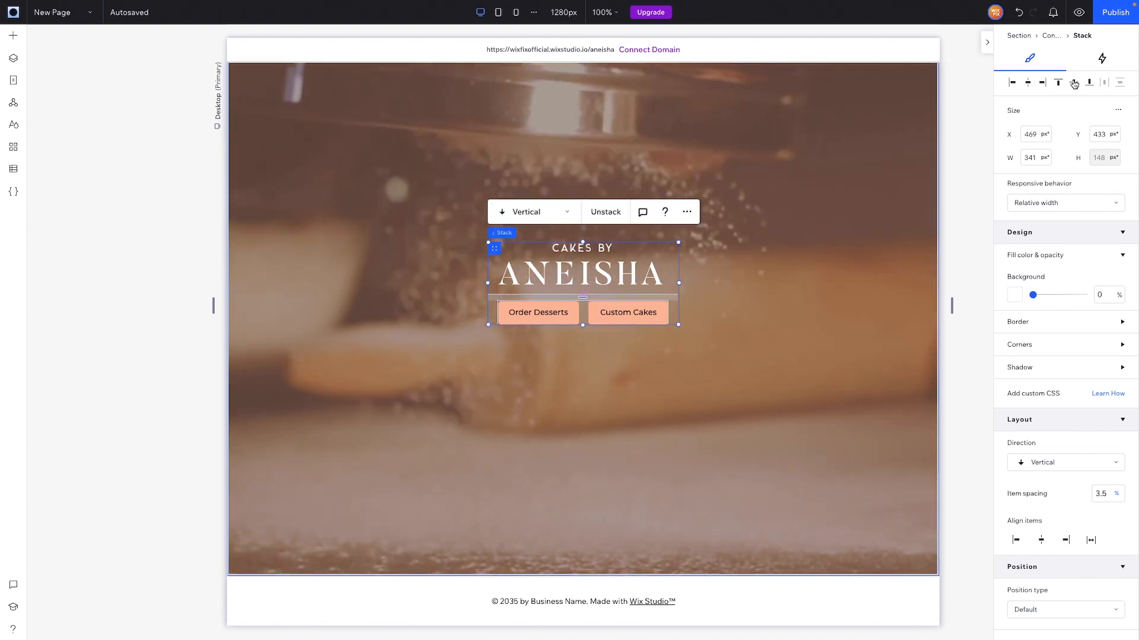
# Step: Center the combined logo and button stack vertically in the video section and check the hero layout
pyautogui.click(1074, 82)
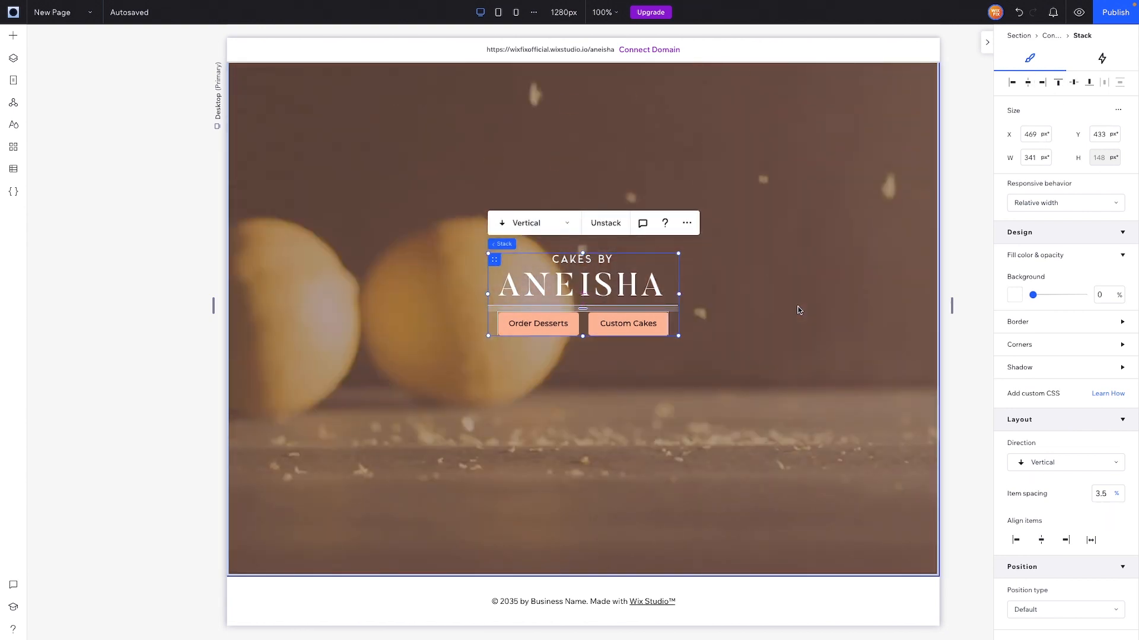
pyautogui.scroll(2, 798, 310)
pyautogui.scroll(-2, 798, 310)
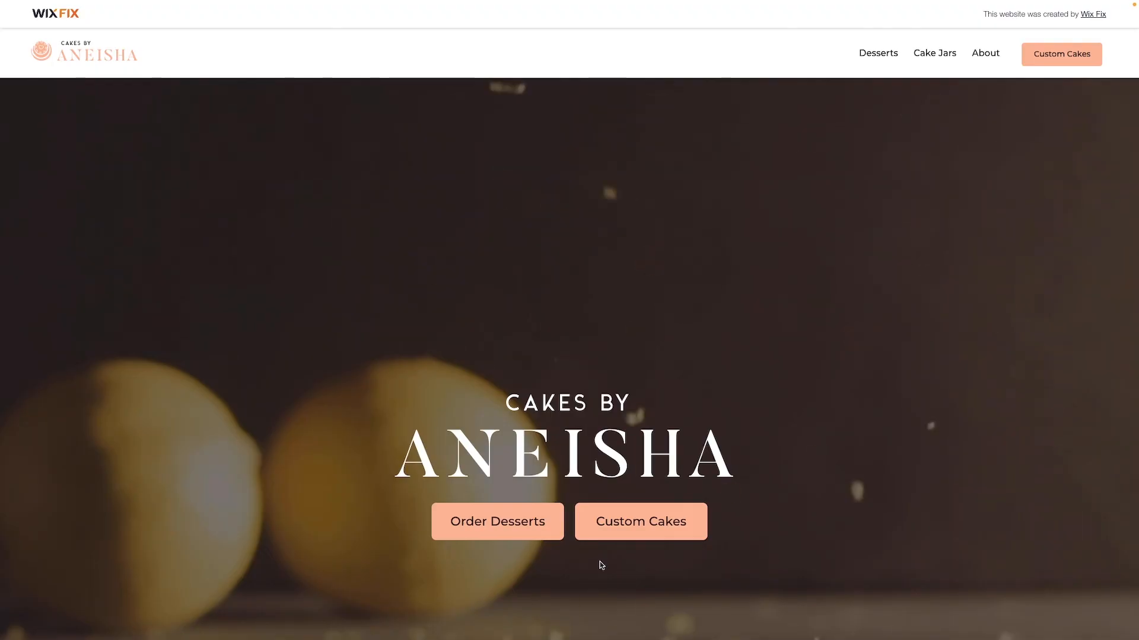
# Step: Review the finished site's icon strip, and add a blank section below the hero with the light peach theme color #FFE9DF as background
pyautogui.scroll(-10, 599, 564)
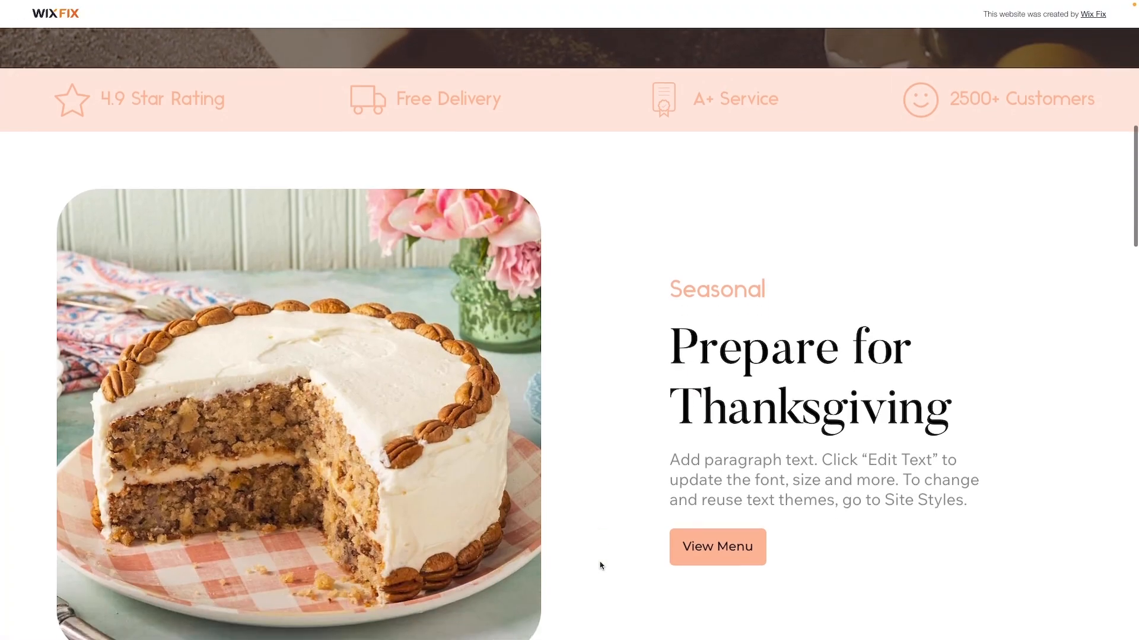
pyautogui.scroll(1, 374, 330)
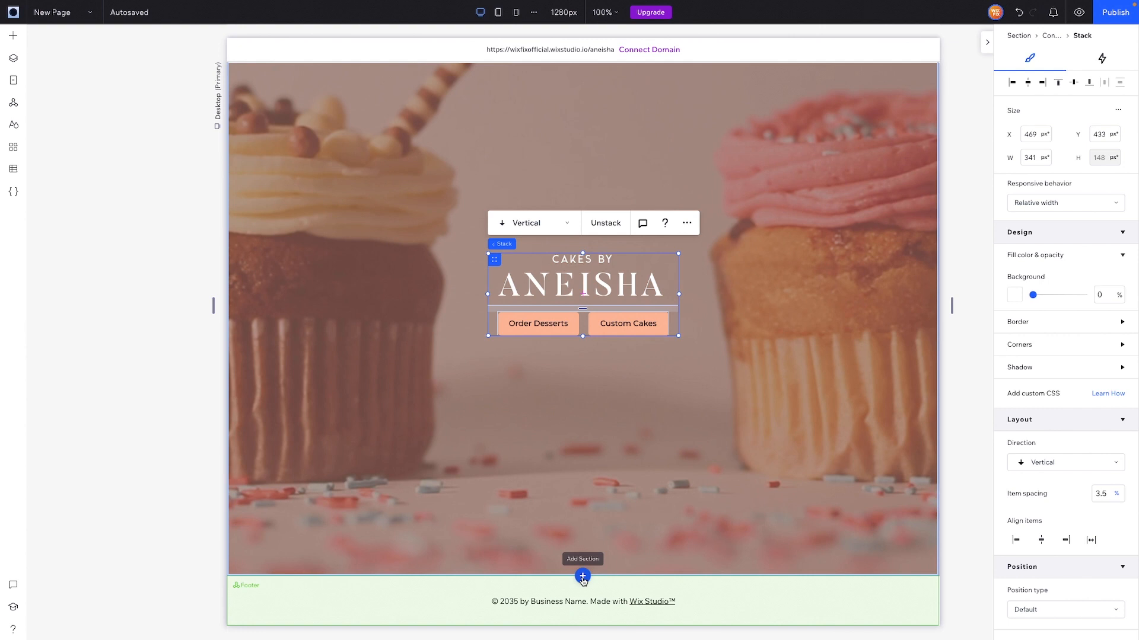
pyautogui.click(582, 576)
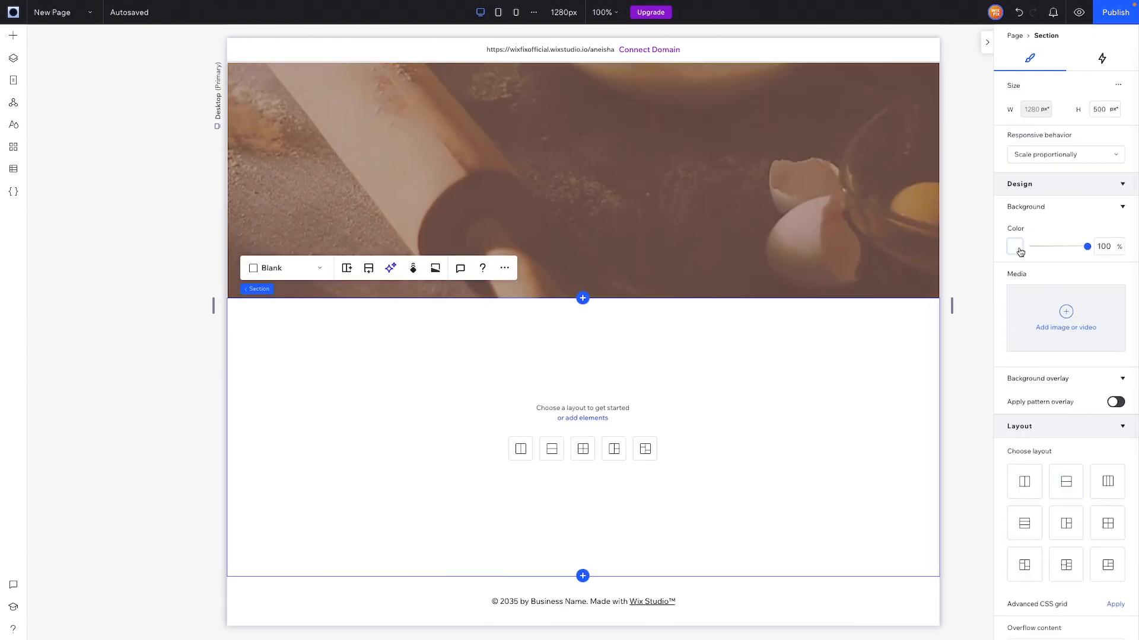
pyautogui.click(1015, 246)
pyautogui.click(1024, 410)
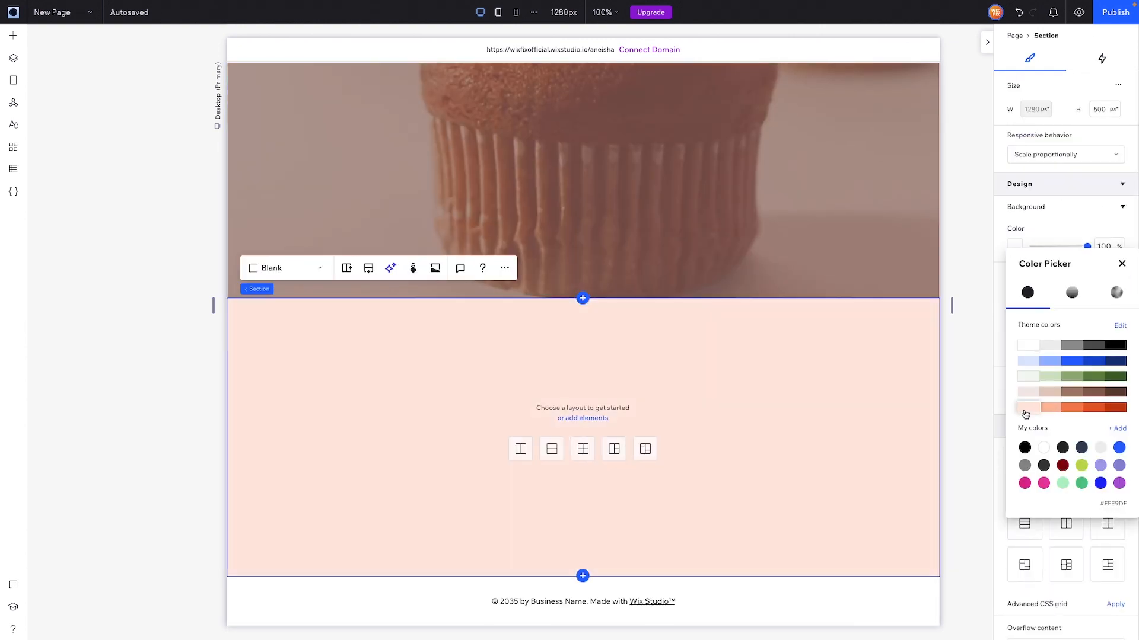
# Step: Add a Cards repeater to the peach section and give it a fourth item
pyautogui.click(13, 37)
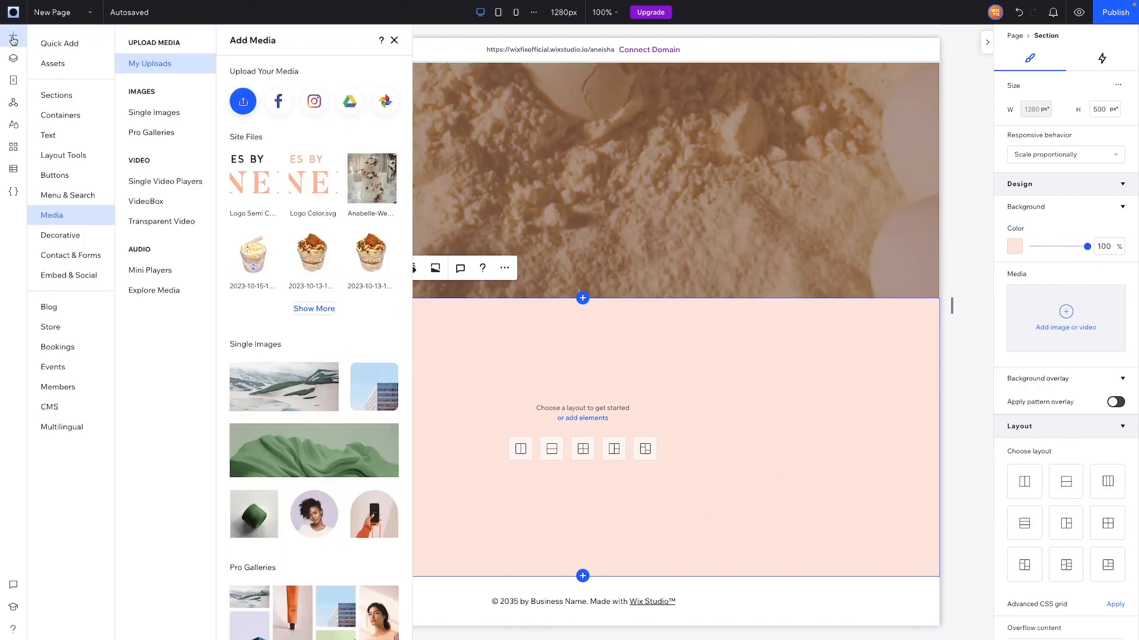
pyautogui.click(67, 44)
pyautogui.moveTo(273, 300); pyautogui.dragTo(585, 416)
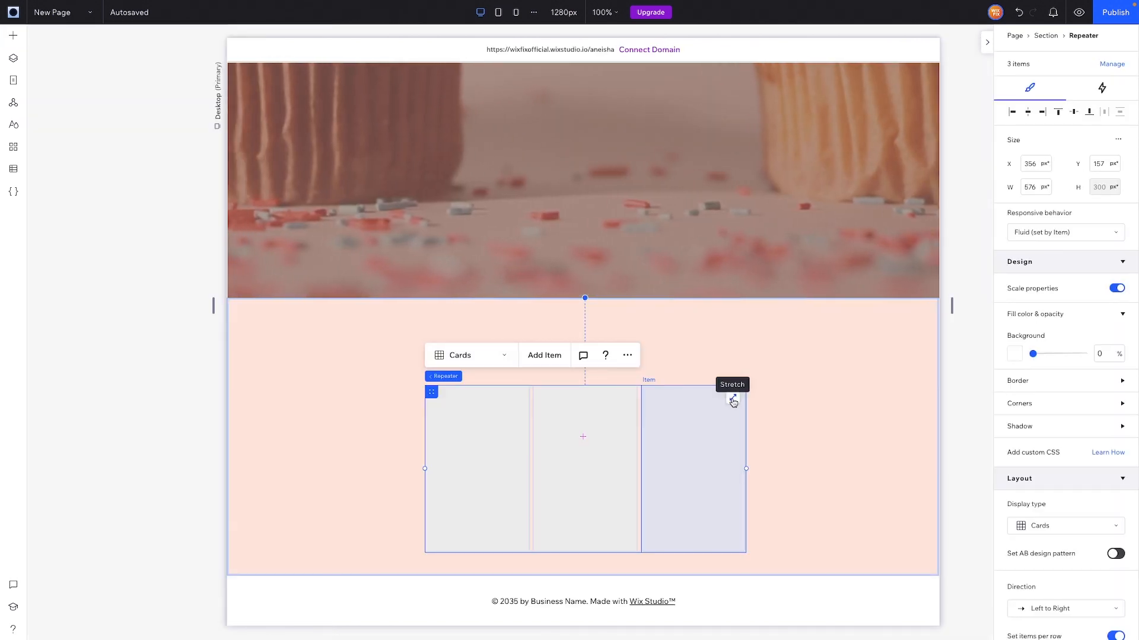
pyautogui.click(557, 358)
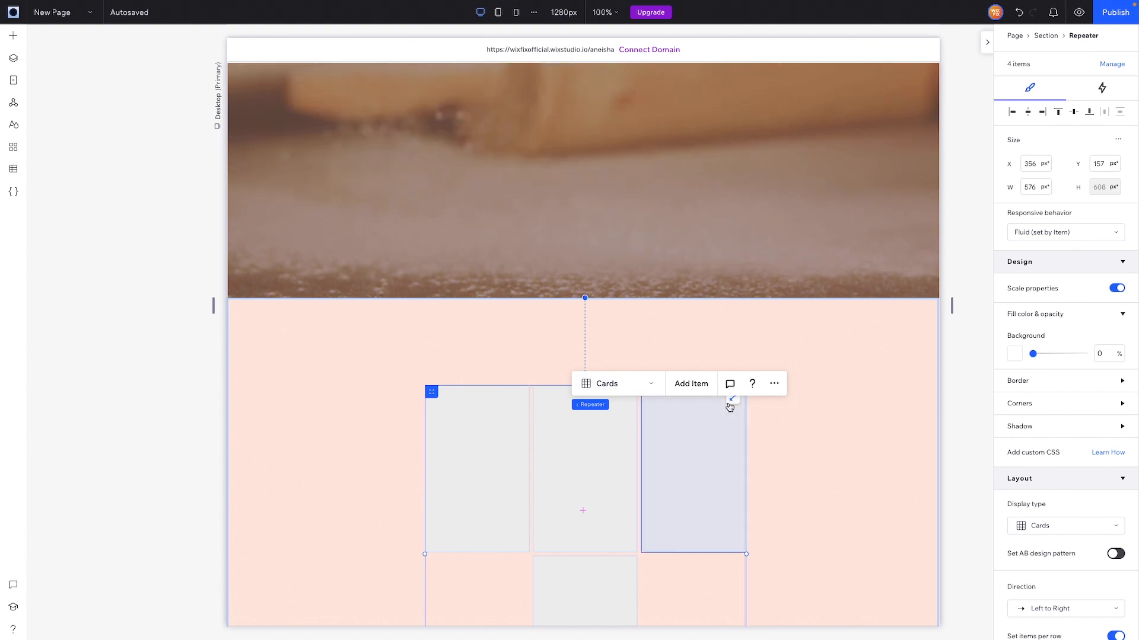
# Step: Stretch the repeater across the whole section and set its number of items per row to 4
pyautogui.click(733, 402)
pyautogui.scroll(-5, 1037, 406)
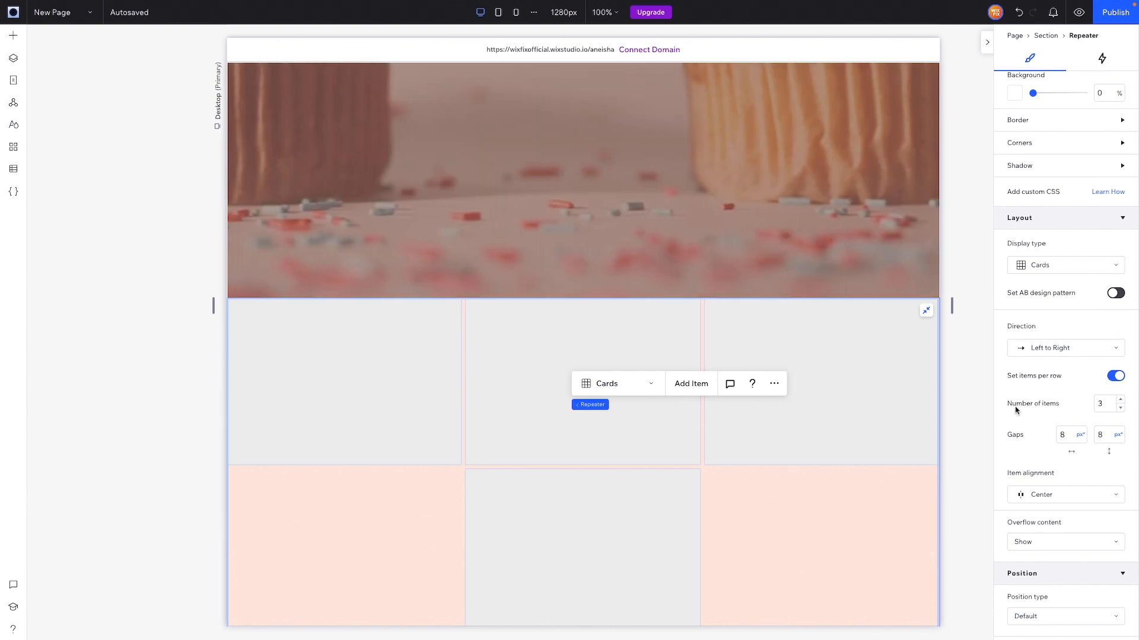
pyautogui.click(1121, 400)
# Step: Set the background opacity of the repeater items to 0%
pyautogui.click(848, 350)
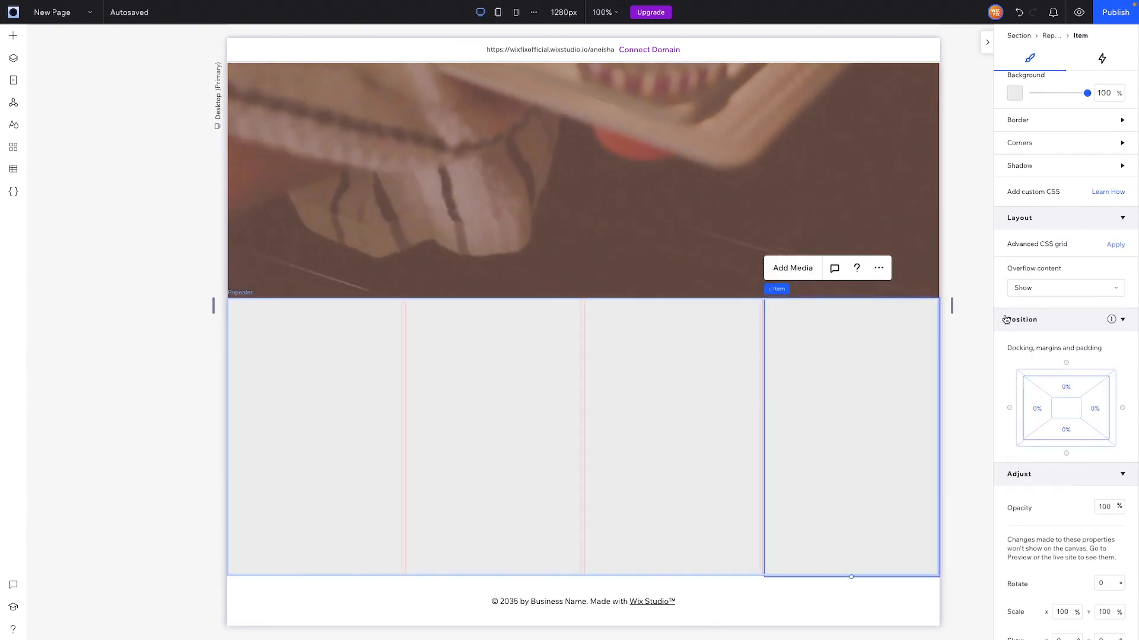
pyautogui.scroll(1, 1032, 231)
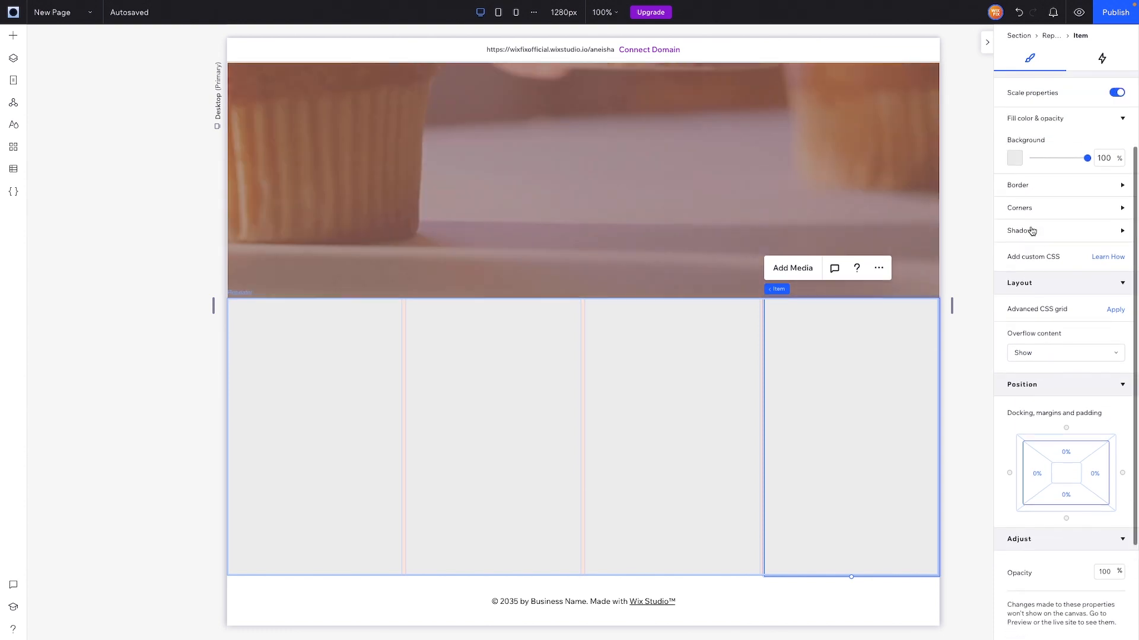
pyautogui.click(1112, 157)
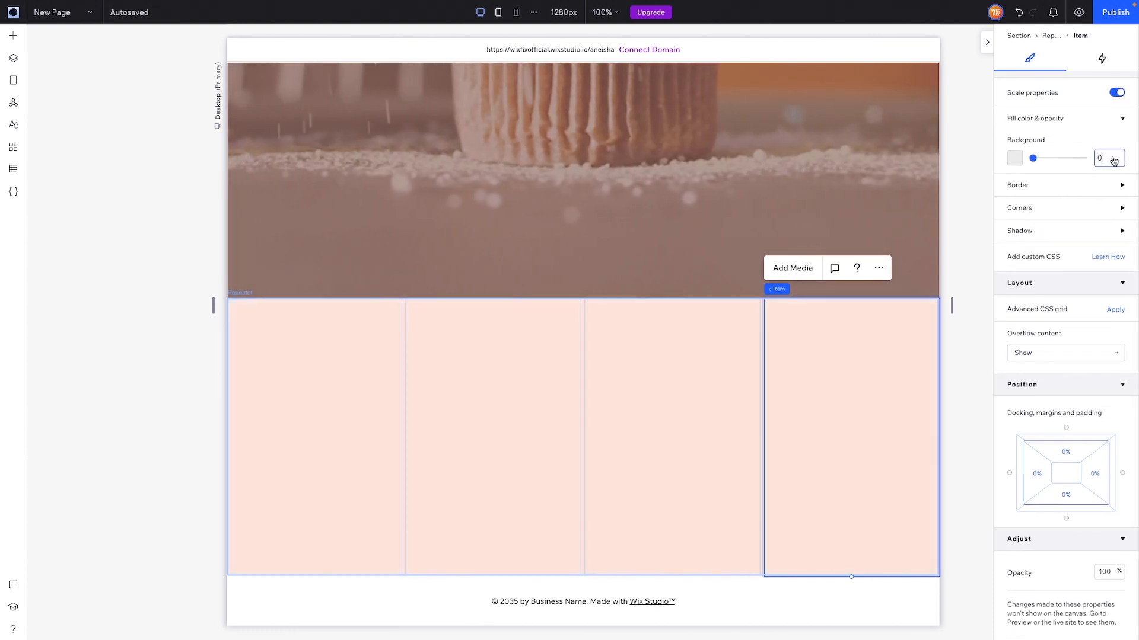
pyautogui.write('0')
pyautogui.press('Return')
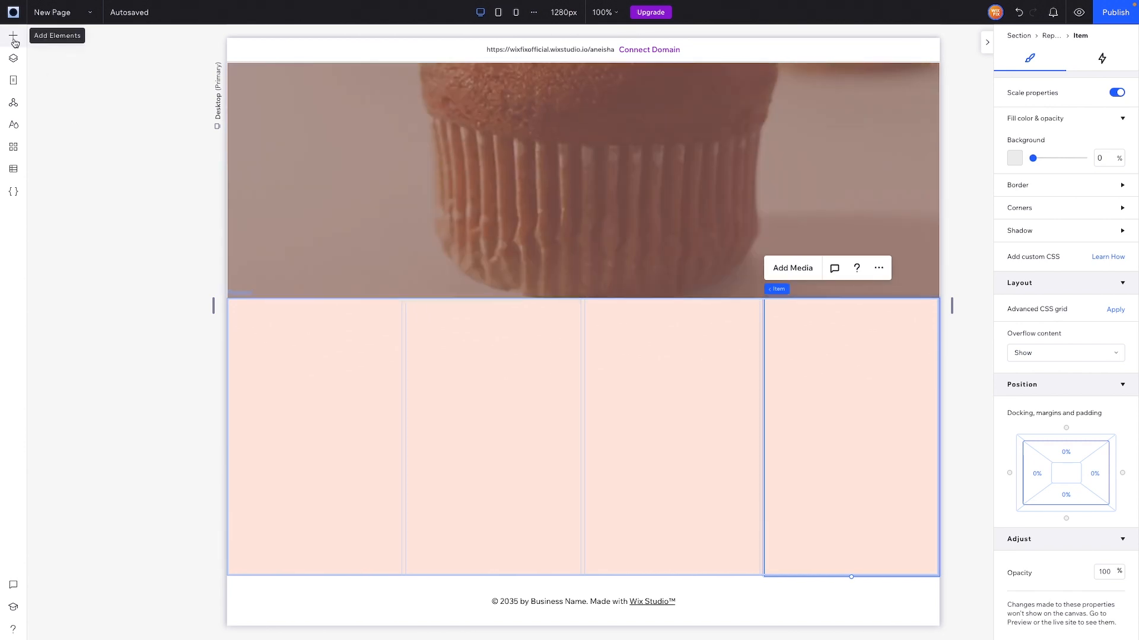
# Step: Add a star basic shape near the top of the first repeater item, about 202 by 202 px
pyautogui.click(15, 41)
pyautogui.click(69, 234)
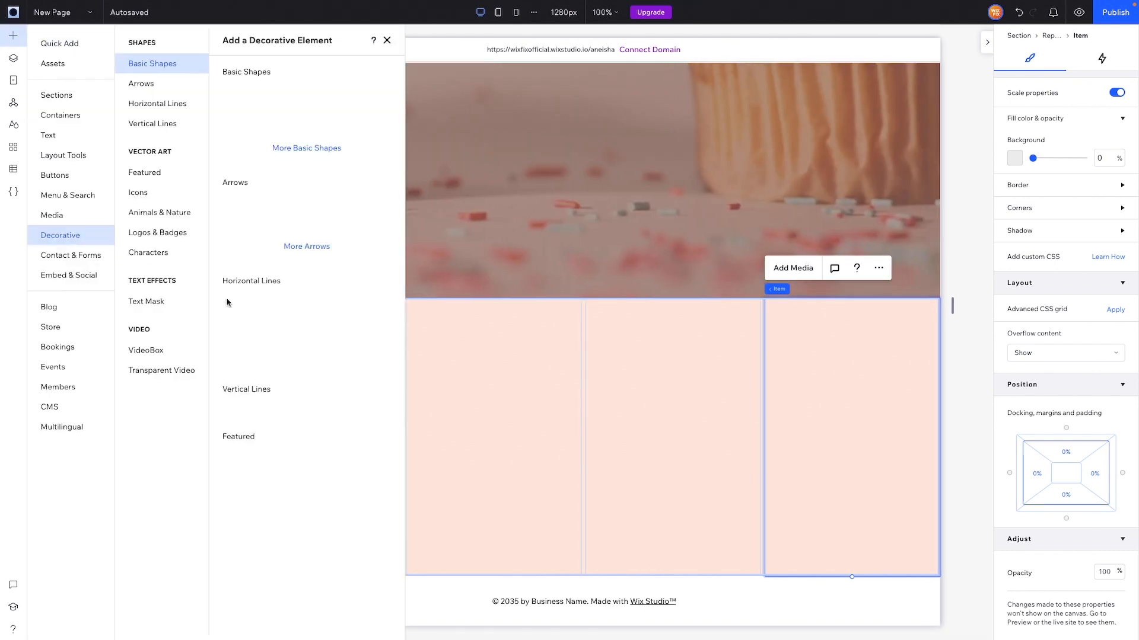
pyautogui.moveTo(244, 107); pyautogui.dragTo(326, 365)
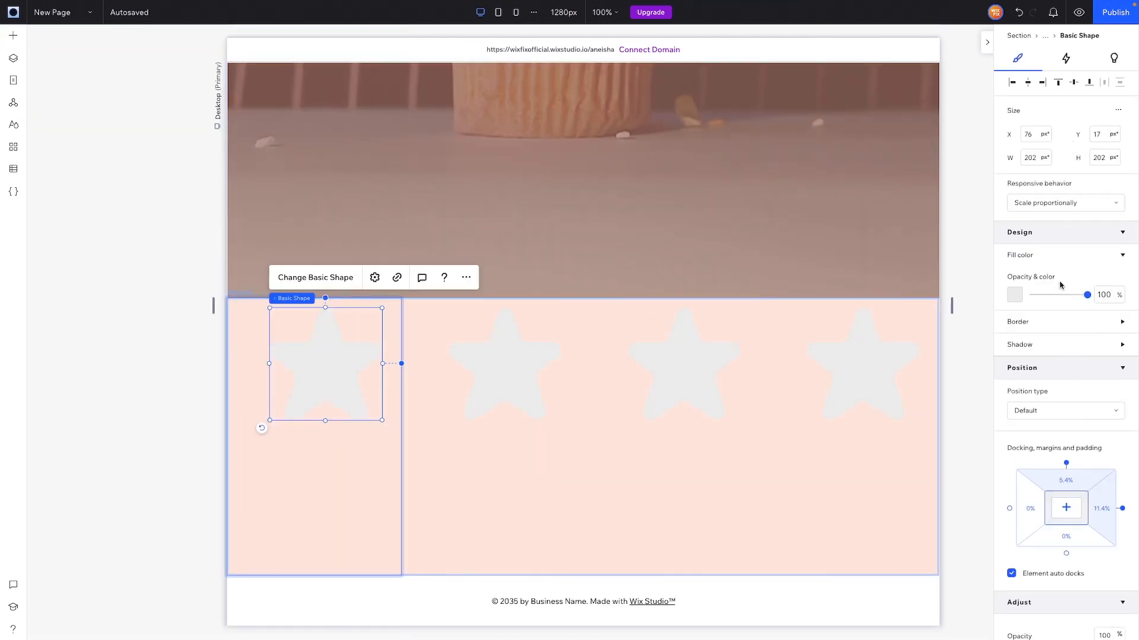
# Step: Make the star shape a fixed 48 by 48 px and move it to about 23 px from the item's left edge
pyautogui.click(1067, 204)
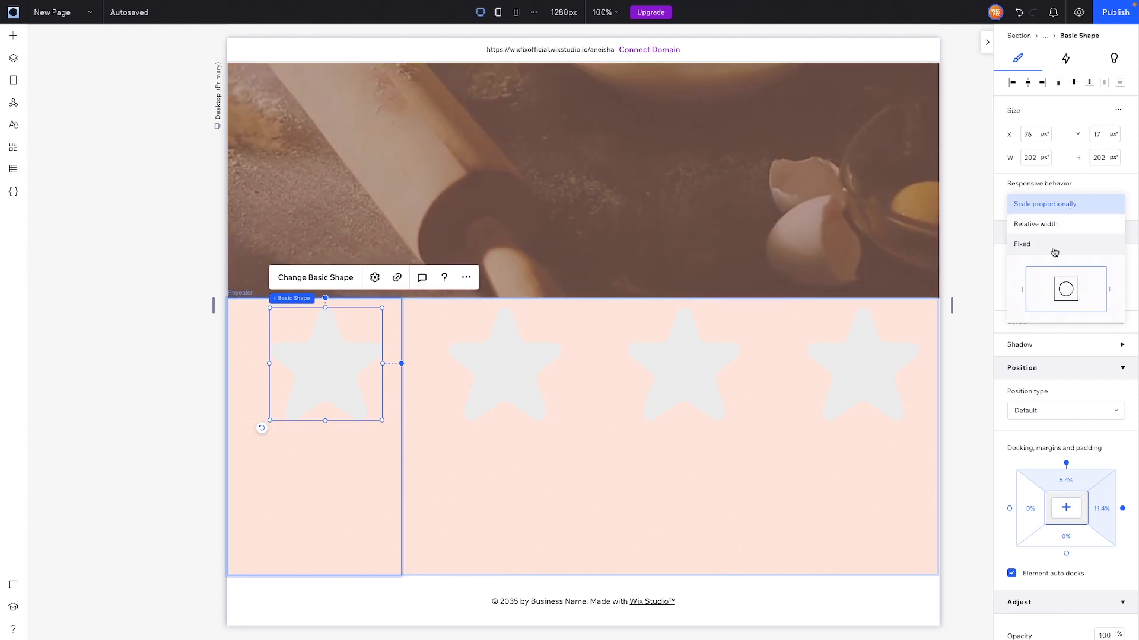
pyautogui.press('Escape')
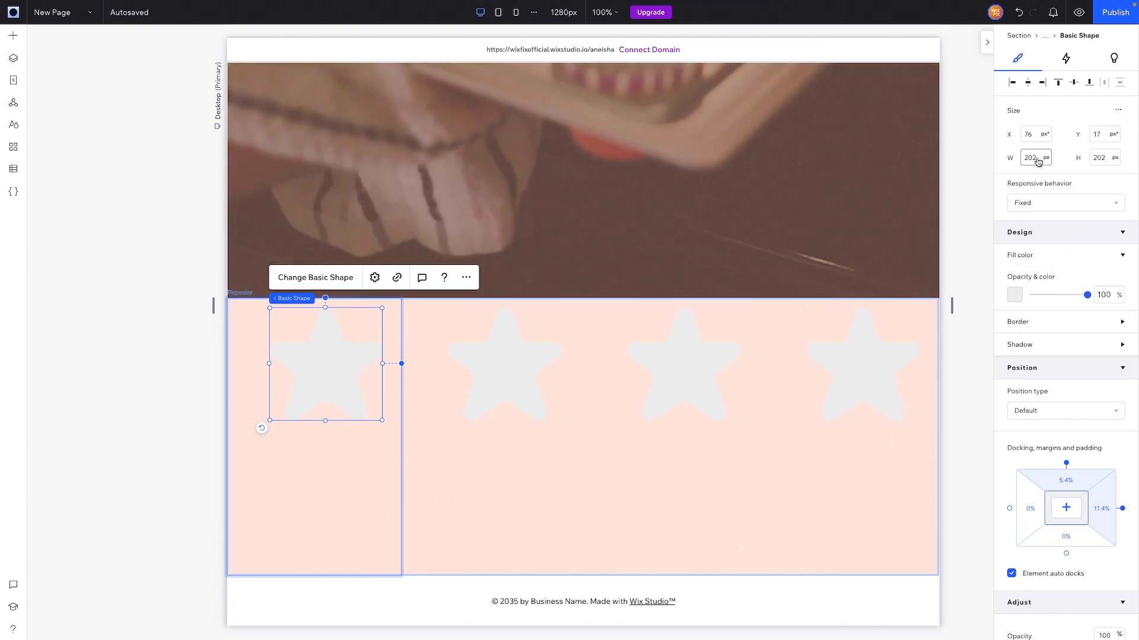
pyautogui.click(1037, 158)
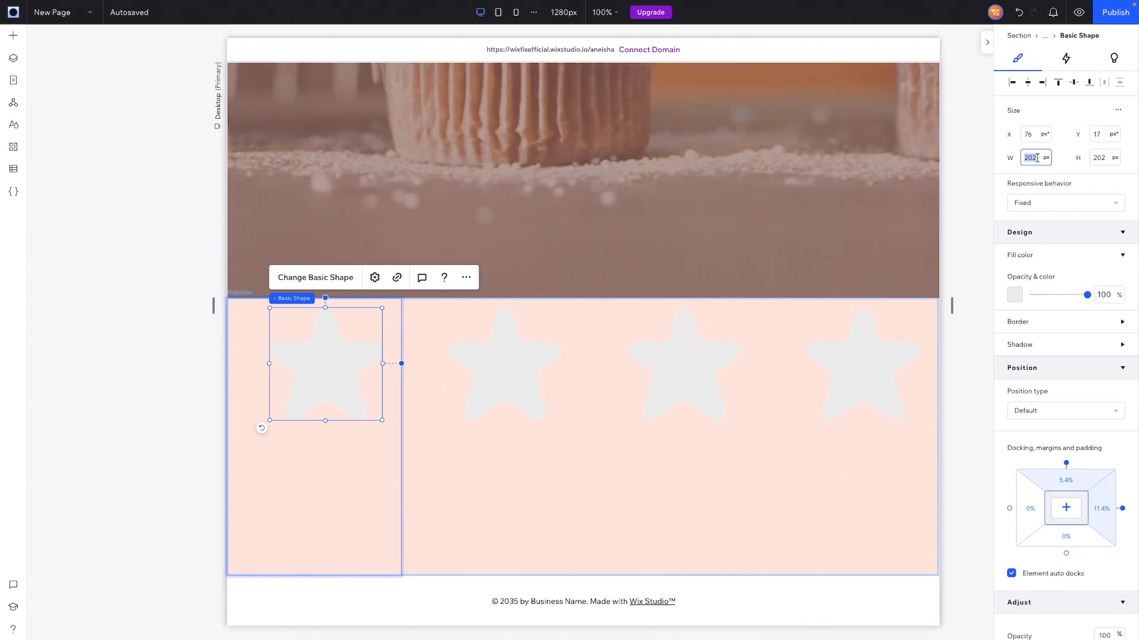
pyautogui.write('48')
pyautogui.press('Tab')
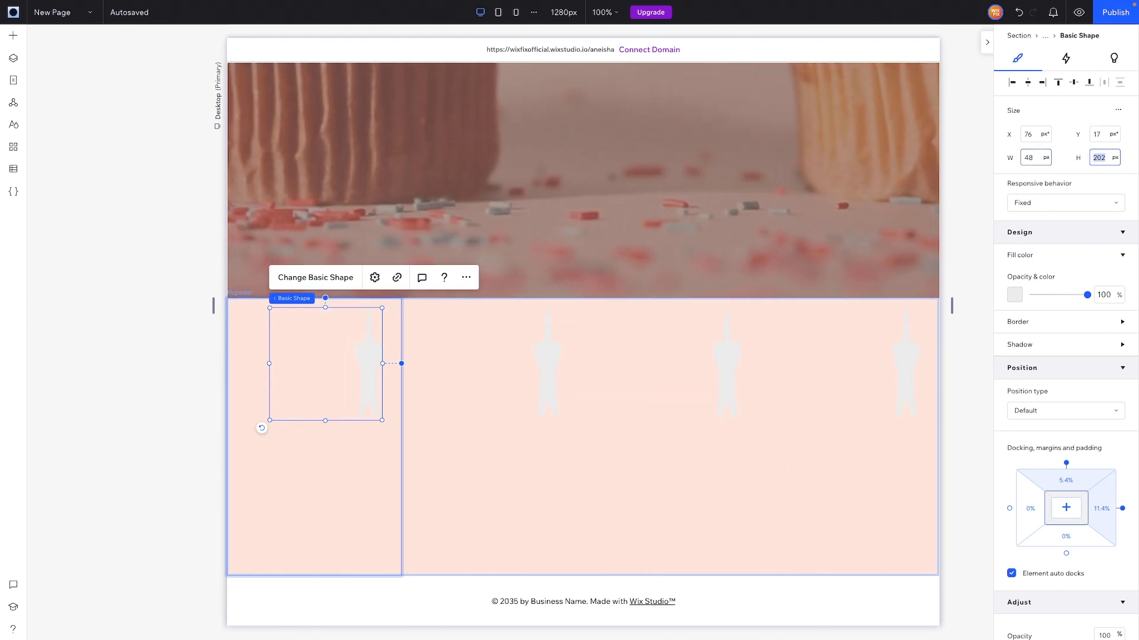
pyautogui.write('48')
pyautogui.press('Return')
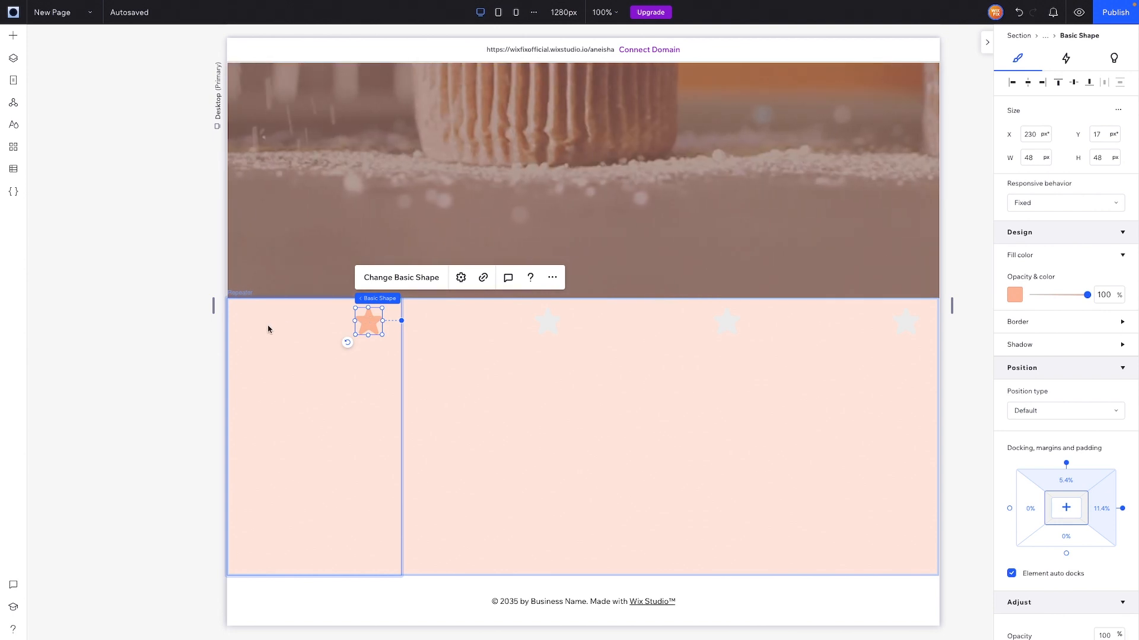
pyautogui.moveTo(369, 325); pyautogui.dragTo(253, 325)
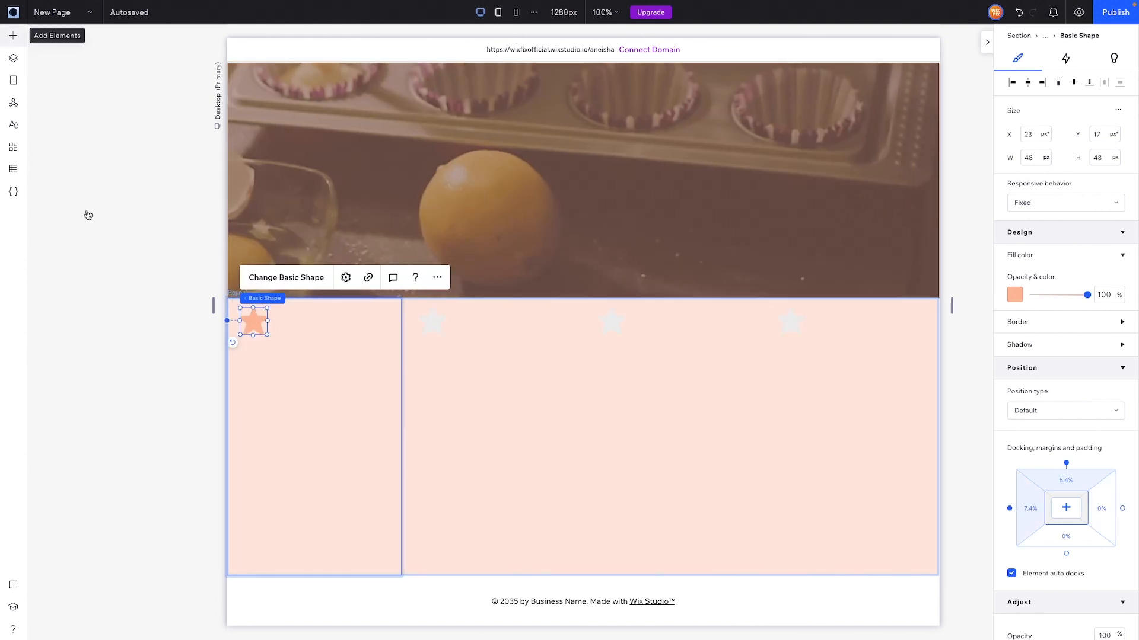
# Step: Add a Heading 6 text to the repeater item, set its responsive behavior to Hug, and place it right beside the star
pyautogui.click(13, 35)
pyautogui.click(48, 135)
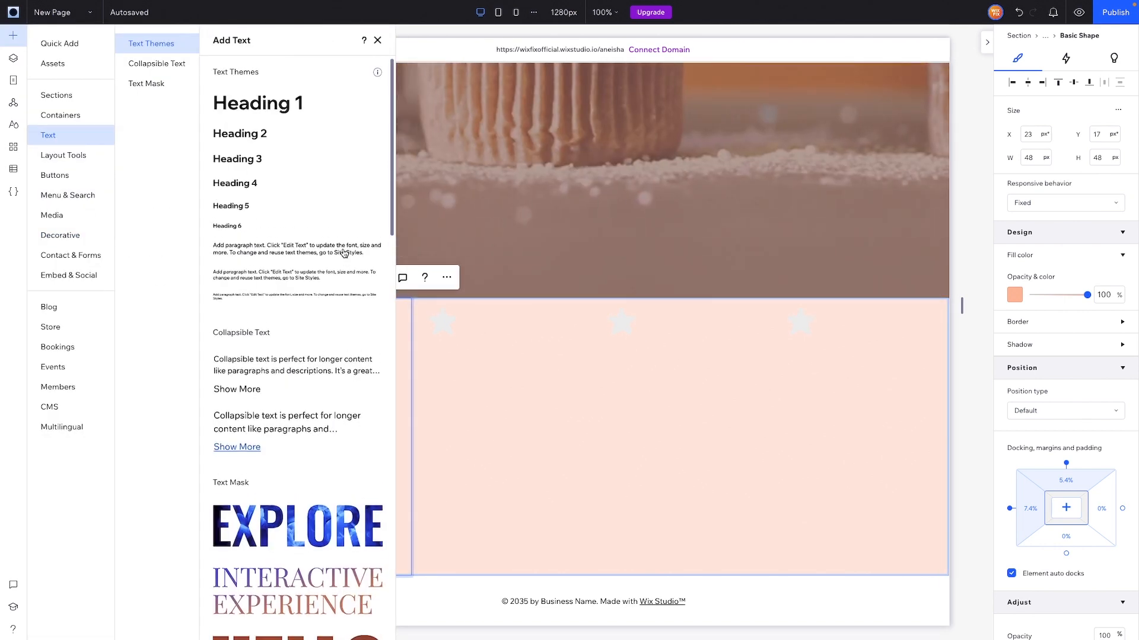
pyautogui.moveTo(222, 210); pyautogui.dragTo(439, 326)
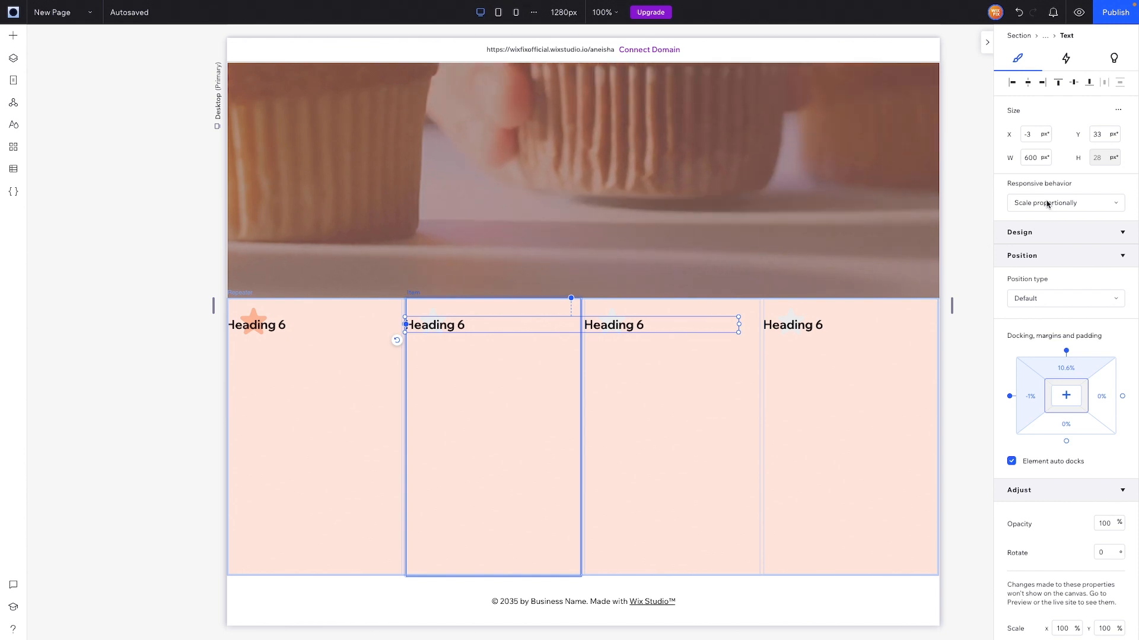
pyautogui.click(1068, 203)
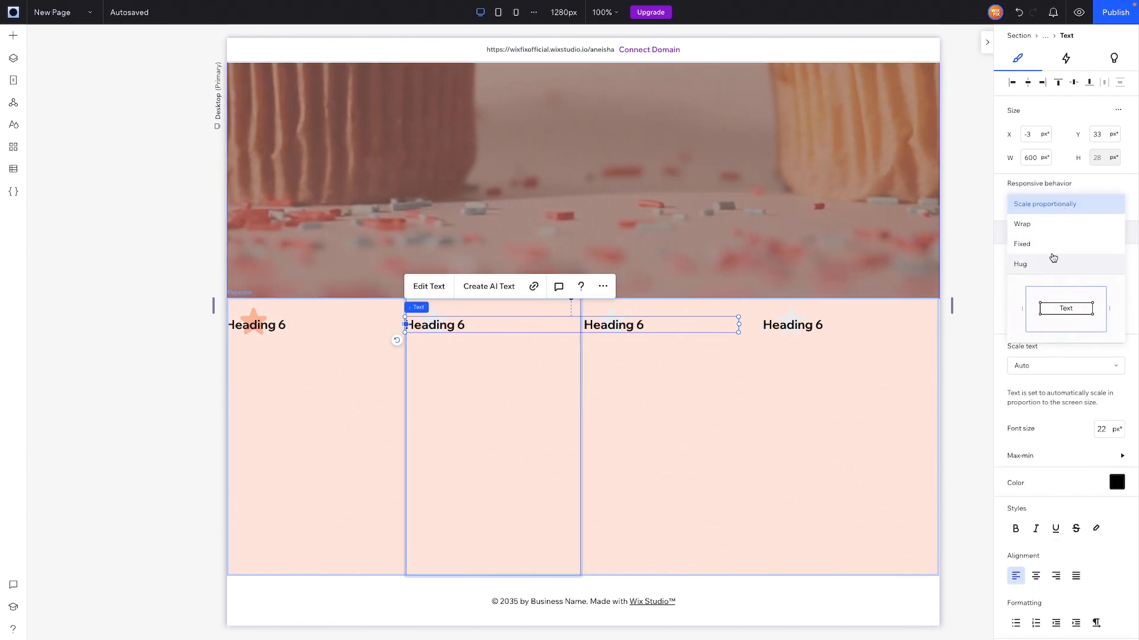
pyautogui.click(1048, 264)
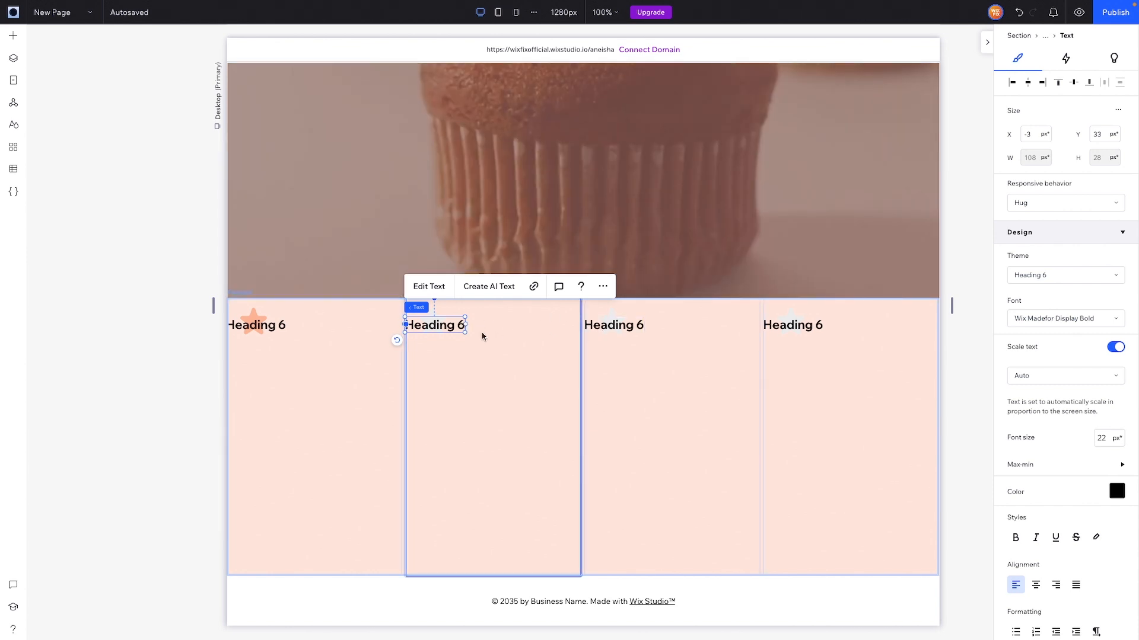
pyautogui.moveTo(427, 326); pyautogui.dragTo(470, 324)
# Step: Stack the icon and its heading together in the repeater item
pyautogui.keyDown('shift'); pyautogui.click(433, 321); pyautogui.keyUp('shift')
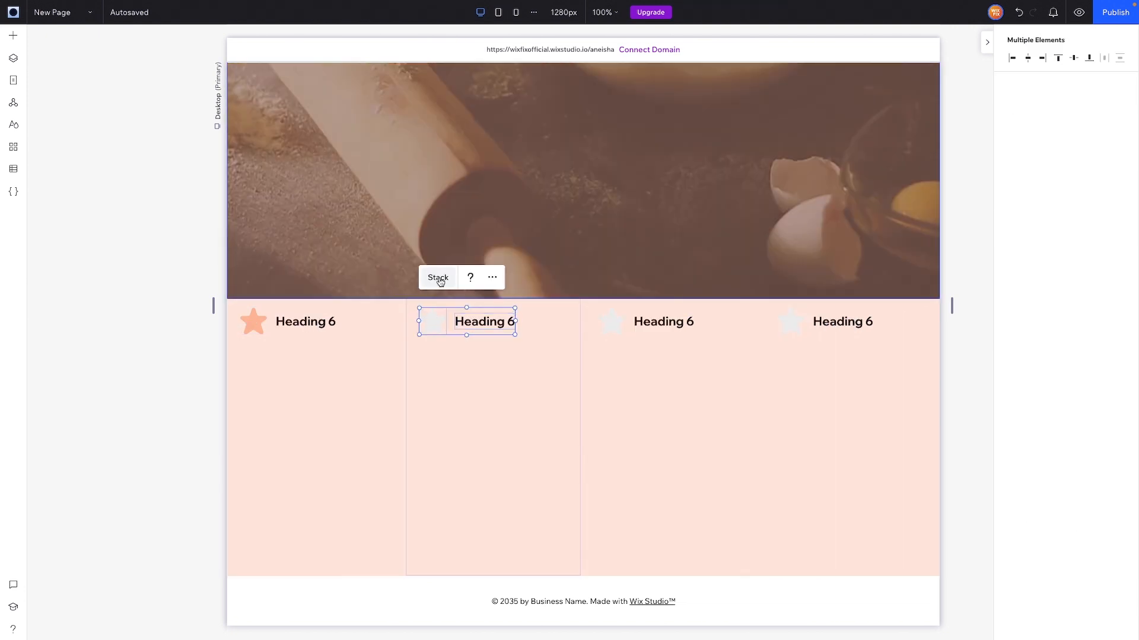
pyautogui.click(440, 283)
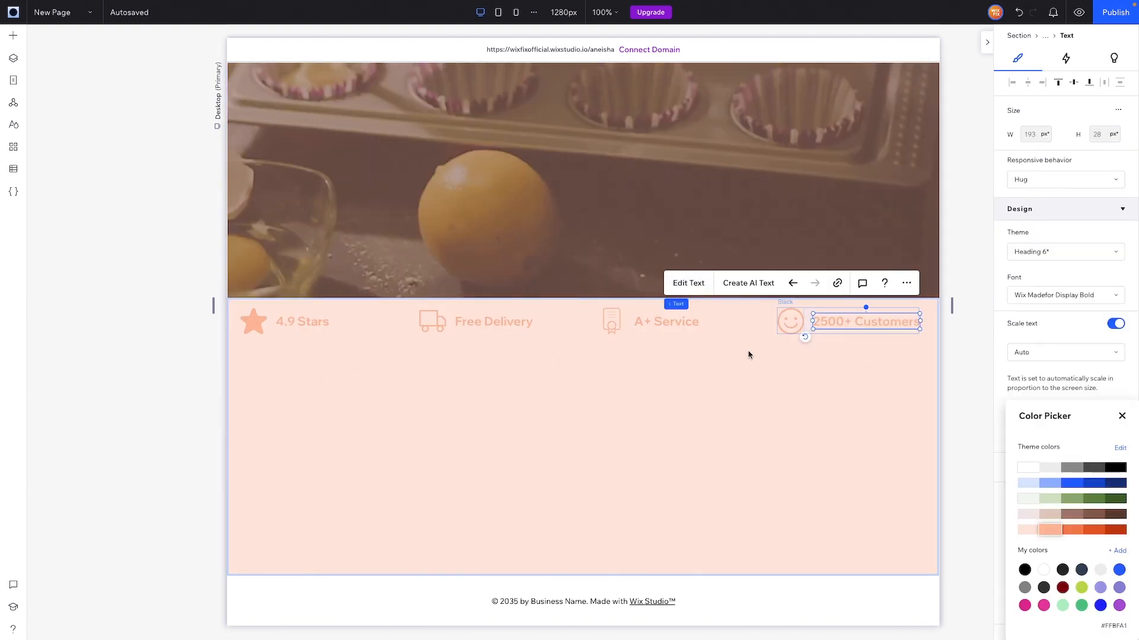
pyautogui.press('Escape')
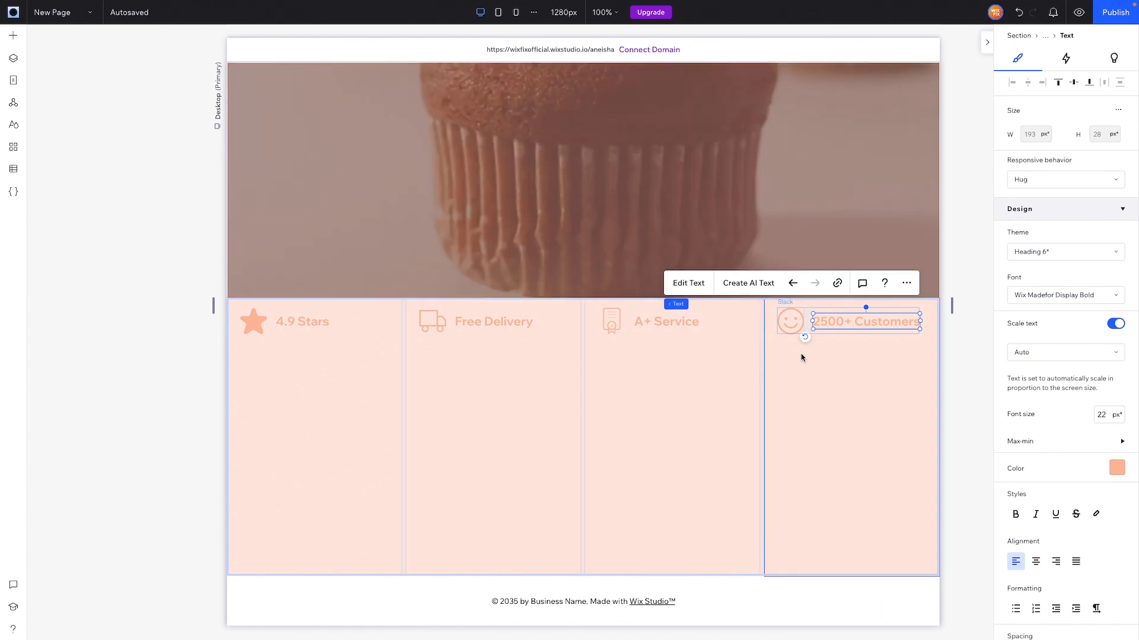
# Step: Set the height of the repeater items and of the peach section to 0 px
pyautogui.click(802, 357)
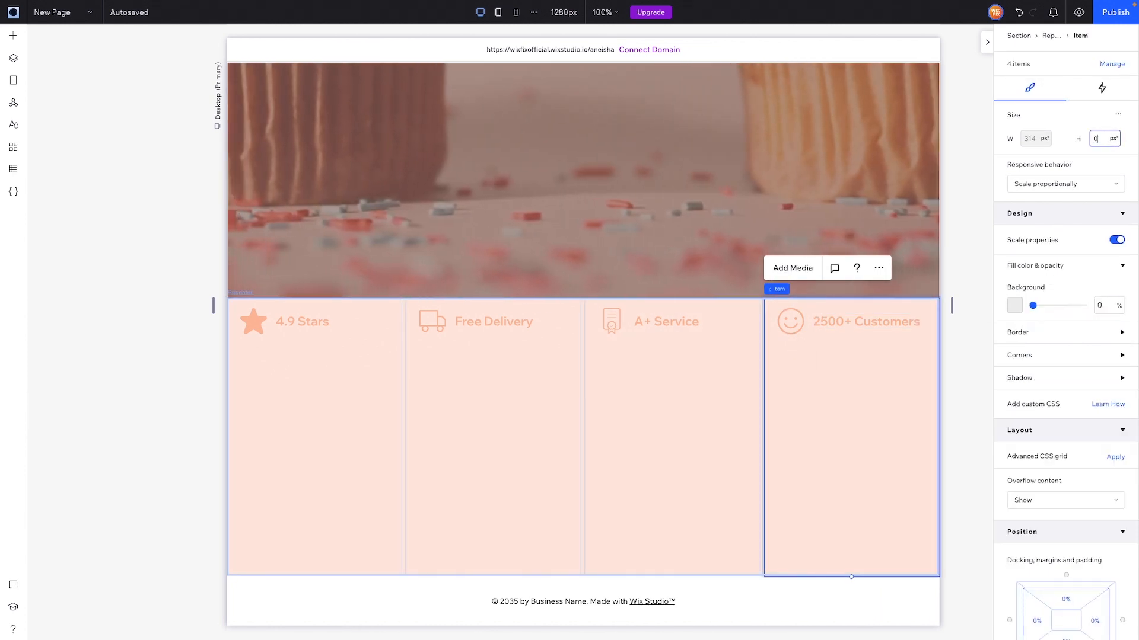
pyautogui.click(591, 352)
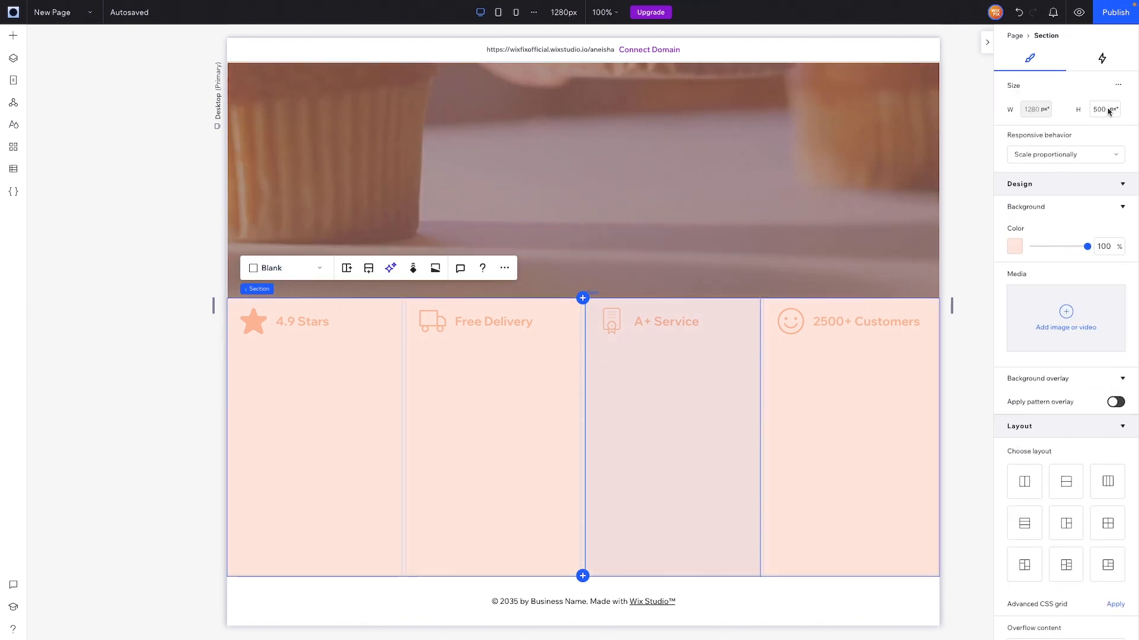
pyautogui.click(1105, 109)
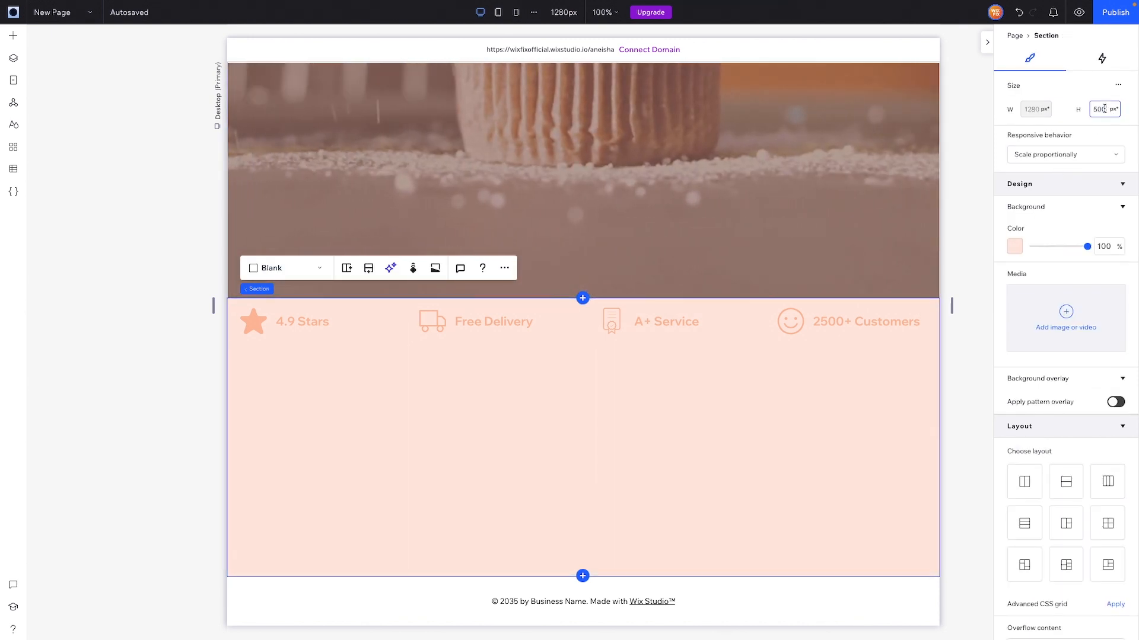
pyautogui.write('0')
pyautogui.press('Return')
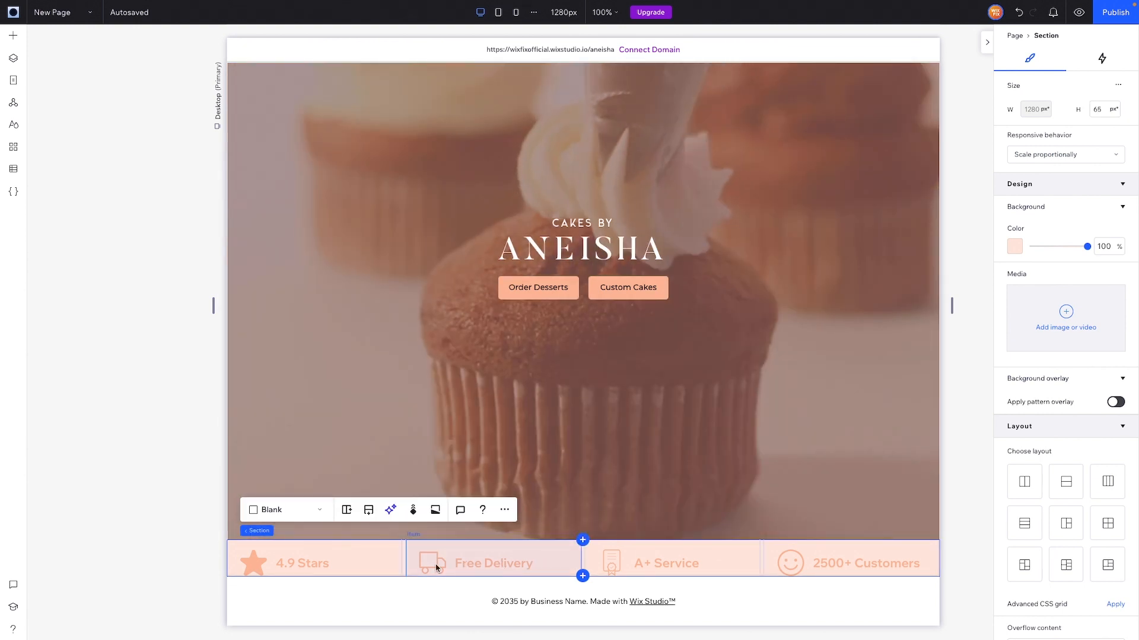
# Step: Center the Free Delivery stack horizontally in its repeater item and set its bottom margin to 5.4%
pyautogui.click(436, 565)
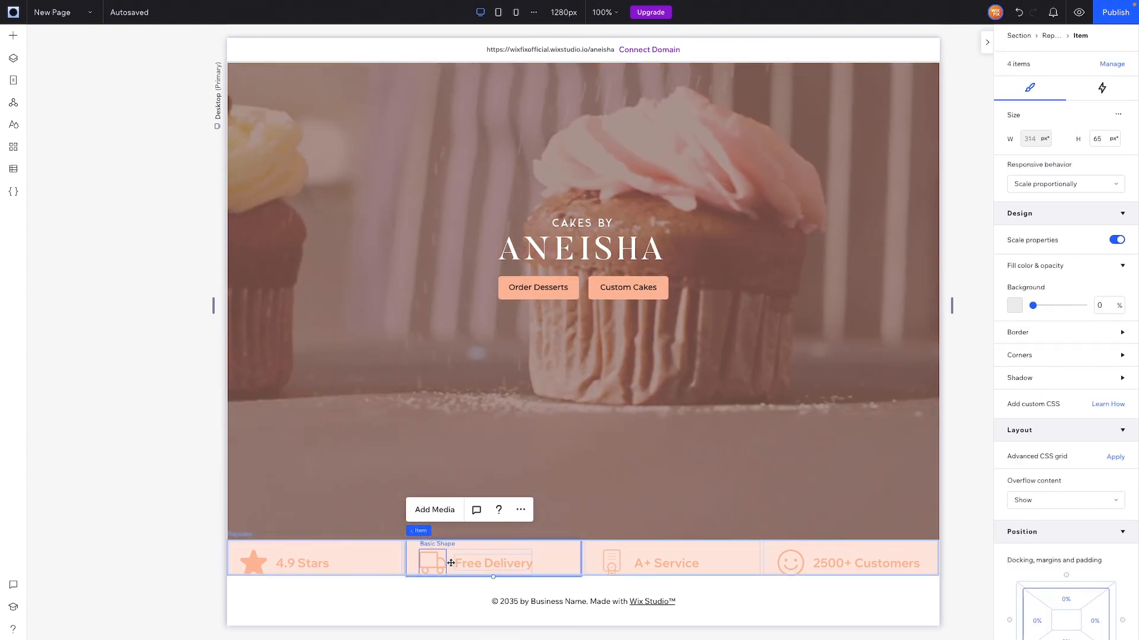
pyautogui.click(451, 563)
pyautogui.scroll(-6, 1046, 103)
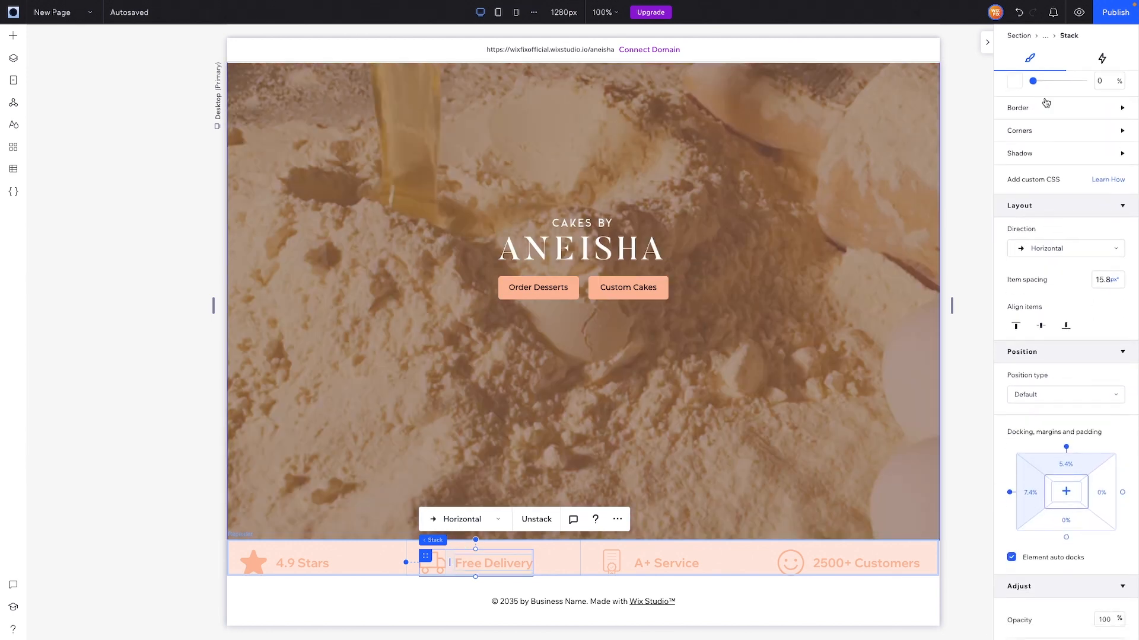
pyautogui.scroll(3, 1055, 150)
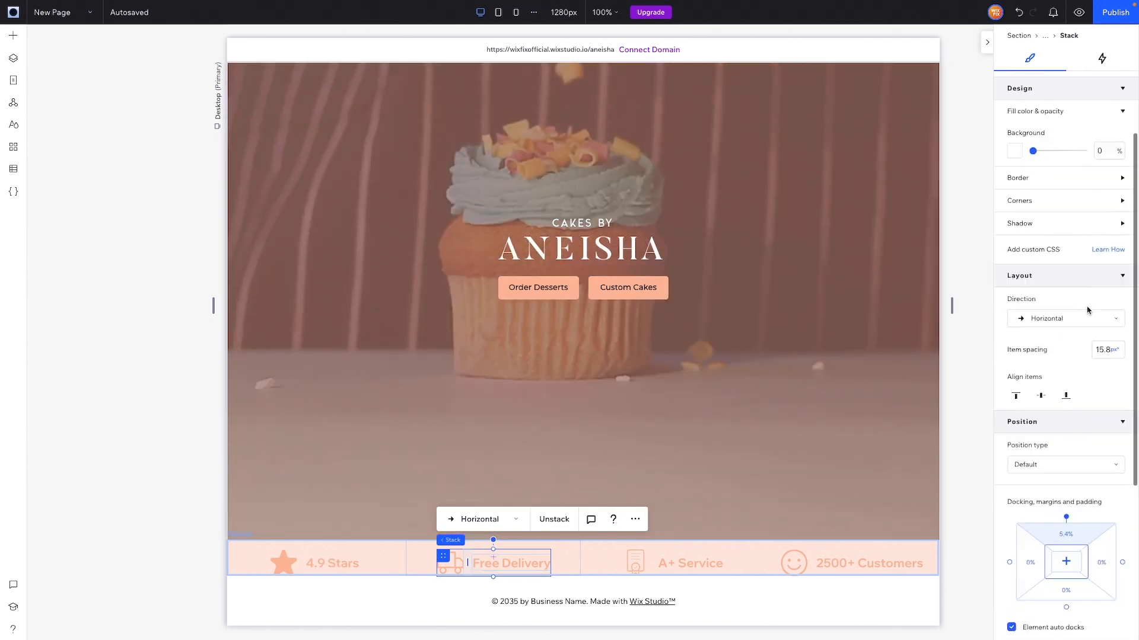
pyautogui.scroll(-3, 1088, 310)
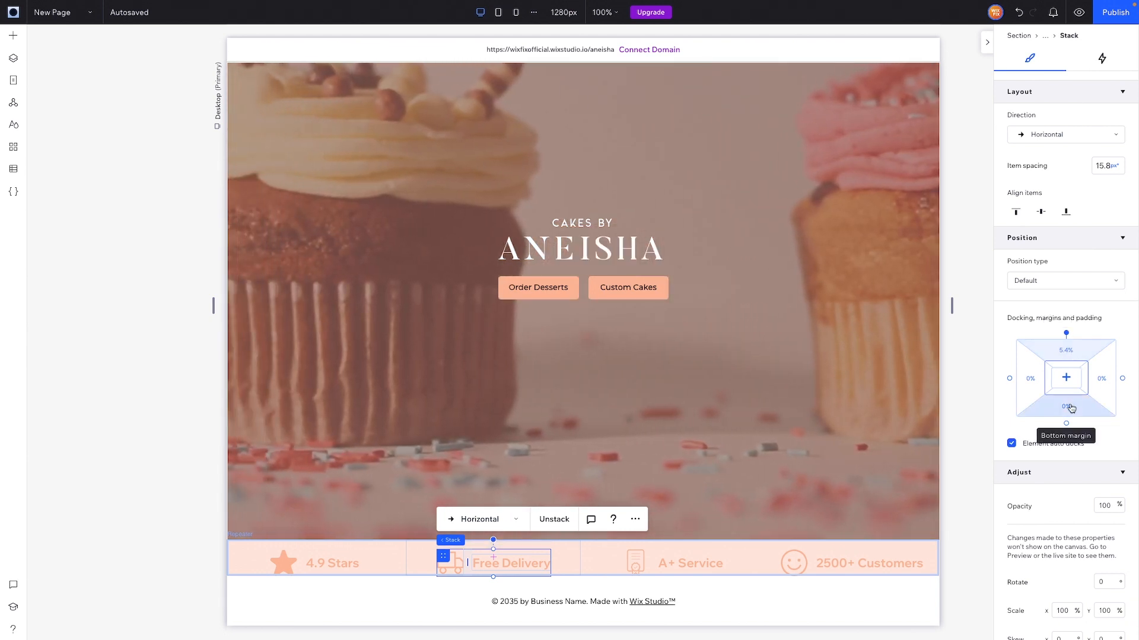
pyautogui.click(1071, 407)
pyautogui.write('5.4')
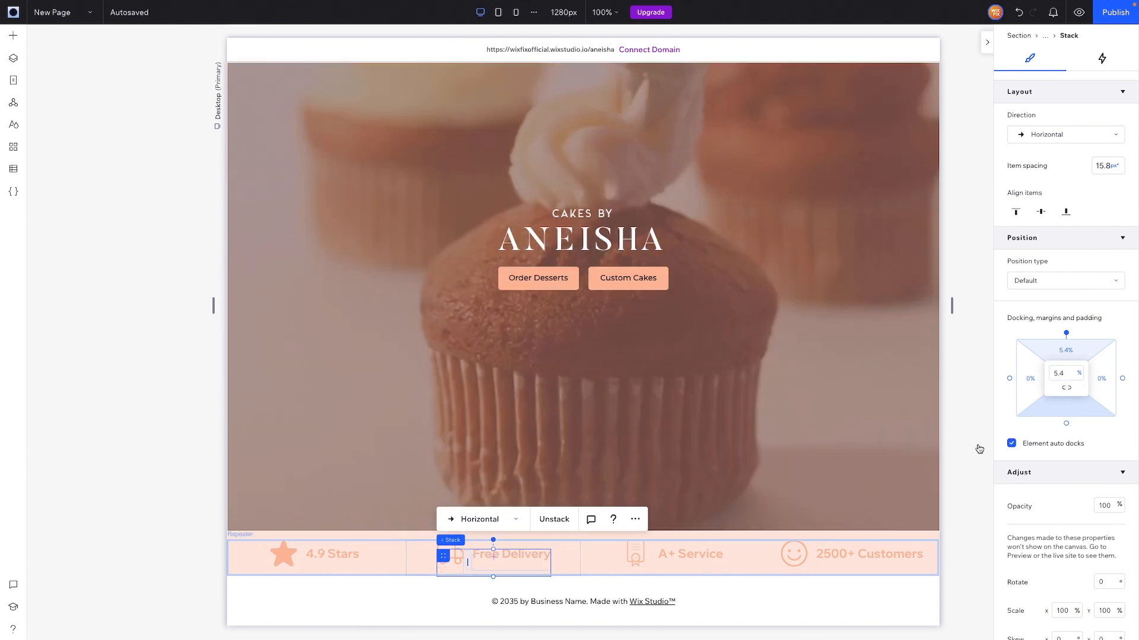
pyautogui.press('Return')
pyautogui.click(978, 448)
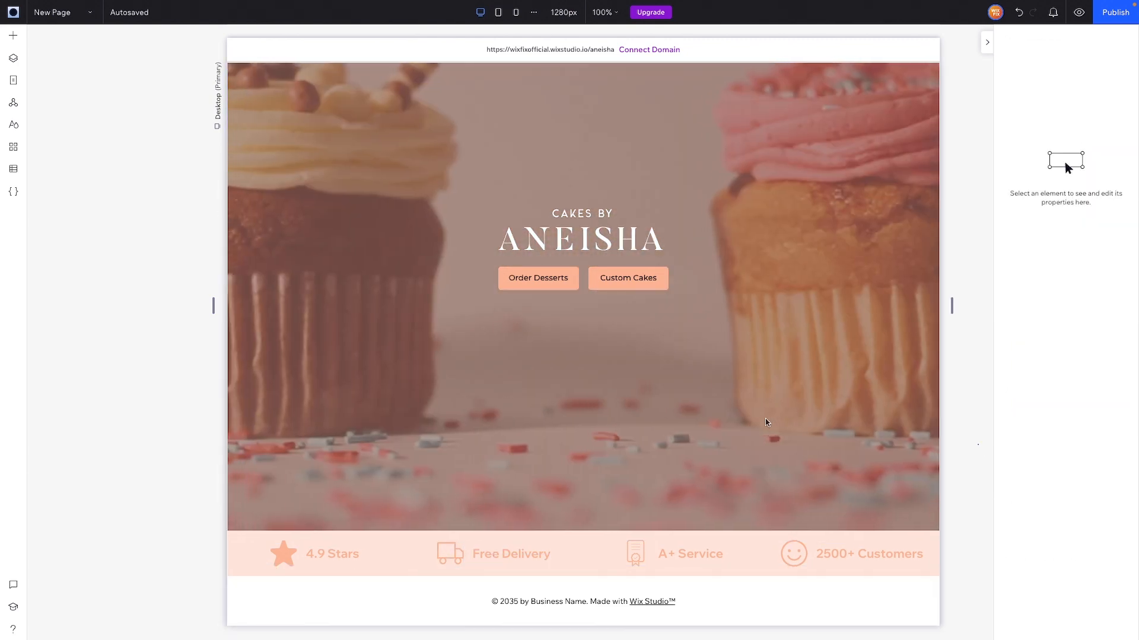
# Step: Set the right margin of the whole repeater to 4%
pyautogui.press('Escape')
pyautogui.moveTo(978, 445); pyautogui.dragTo(762, 554)
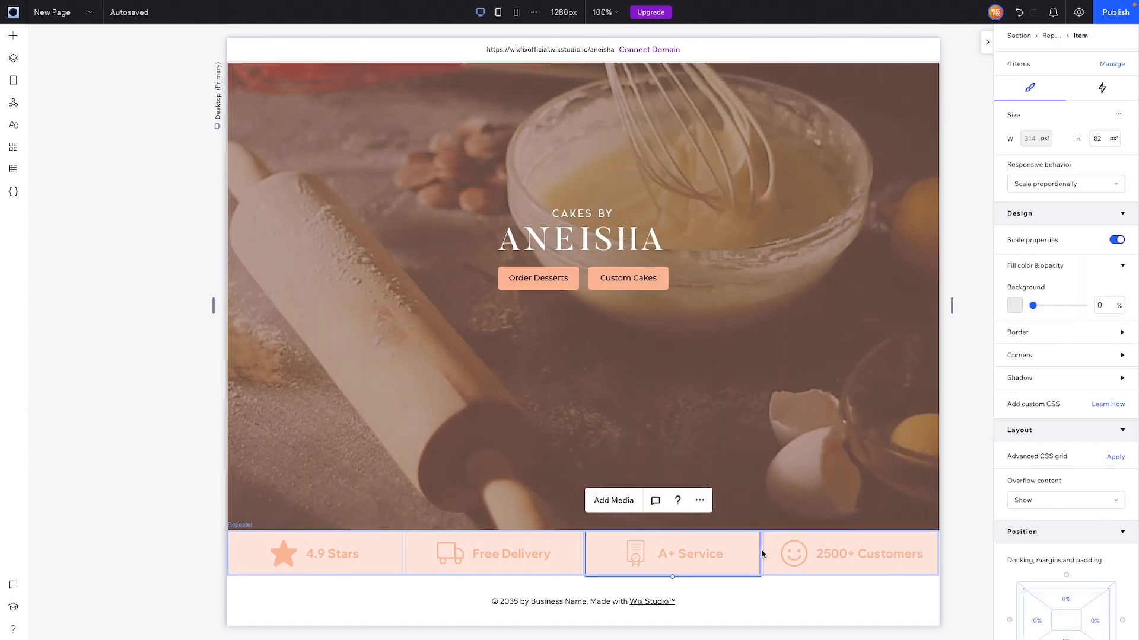
pyautogui.click(762, 554)
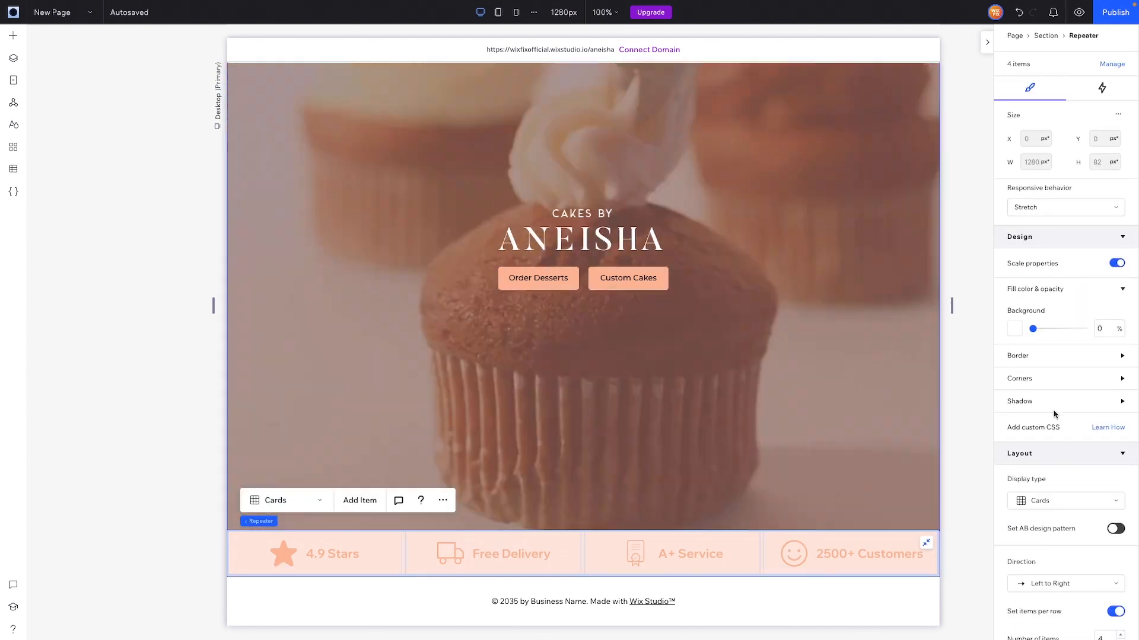
pyautogui.scroll(-6, 1111, 328)
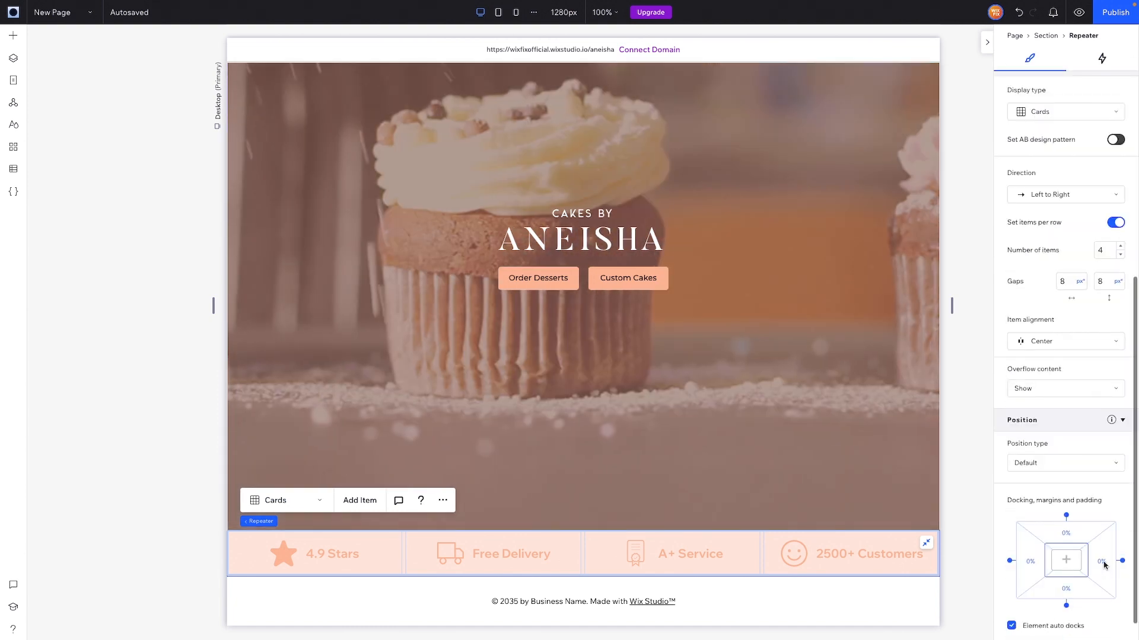
pyautogui.write('5')
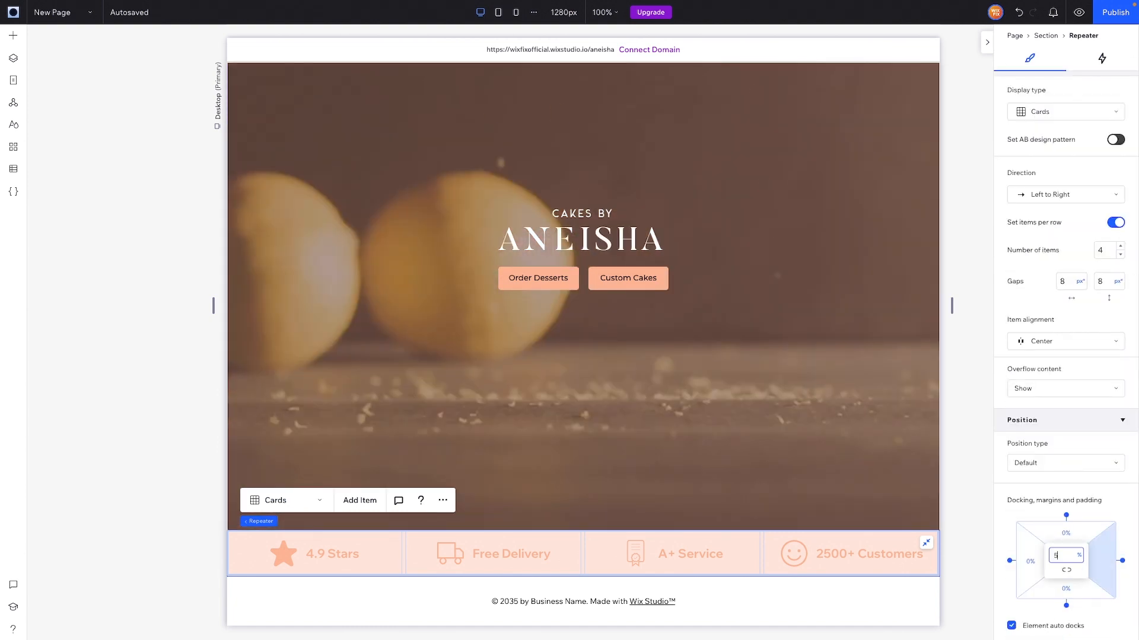
pyautogui.press('Return')
pyautogui.click(1062, 562)
pyautogui.write('4')
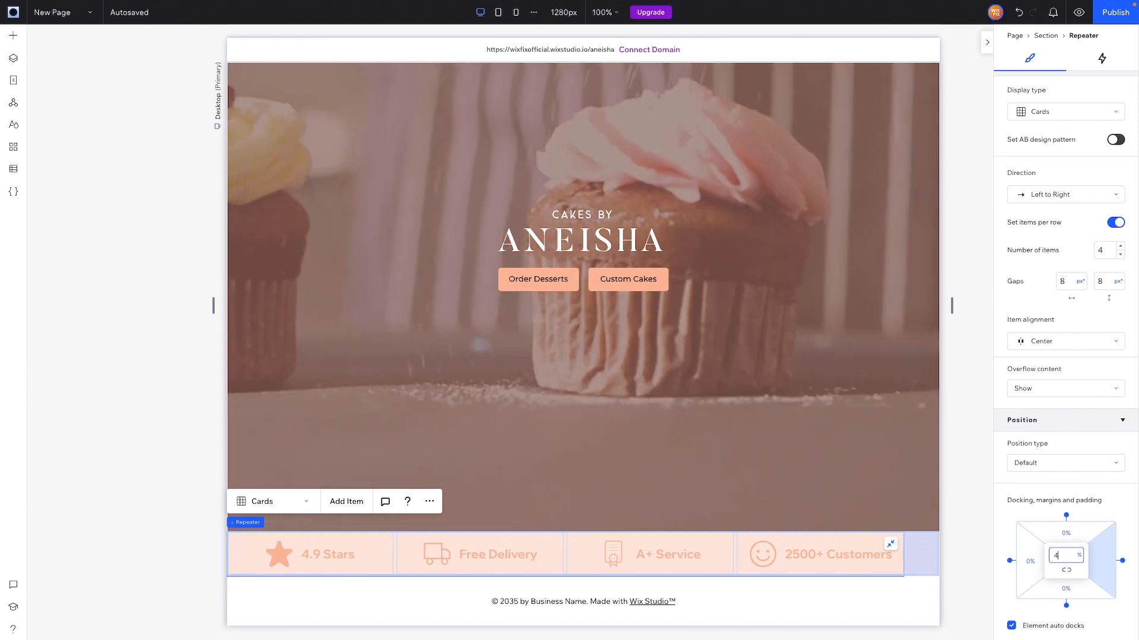
pyautogui.press('Return')
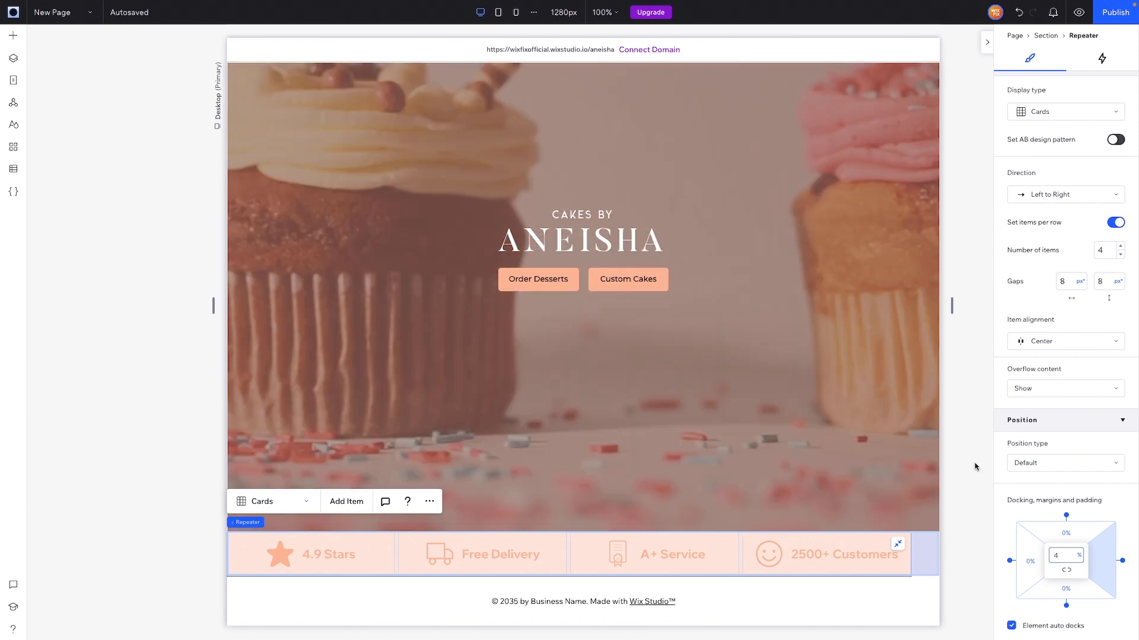
# Step: Add a blank section below the icon strip and set its height to 800 px
pyautogui.click(583, 572)
pyautogui.scroll(-4, 583, 580)
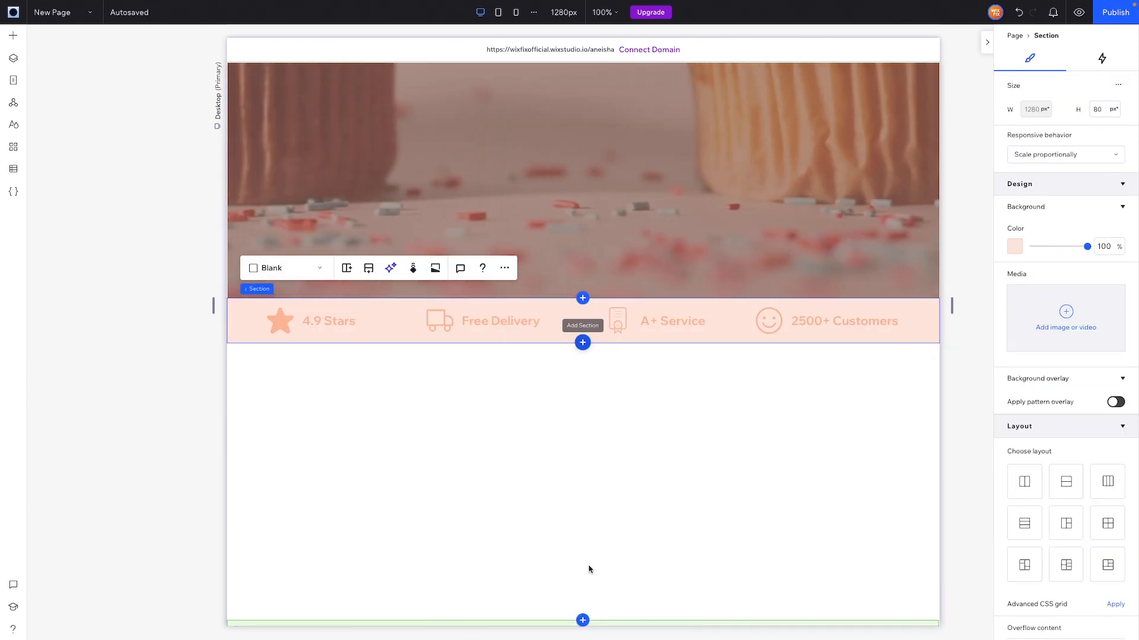
pyautogui.scroll(-1, 818, 437)
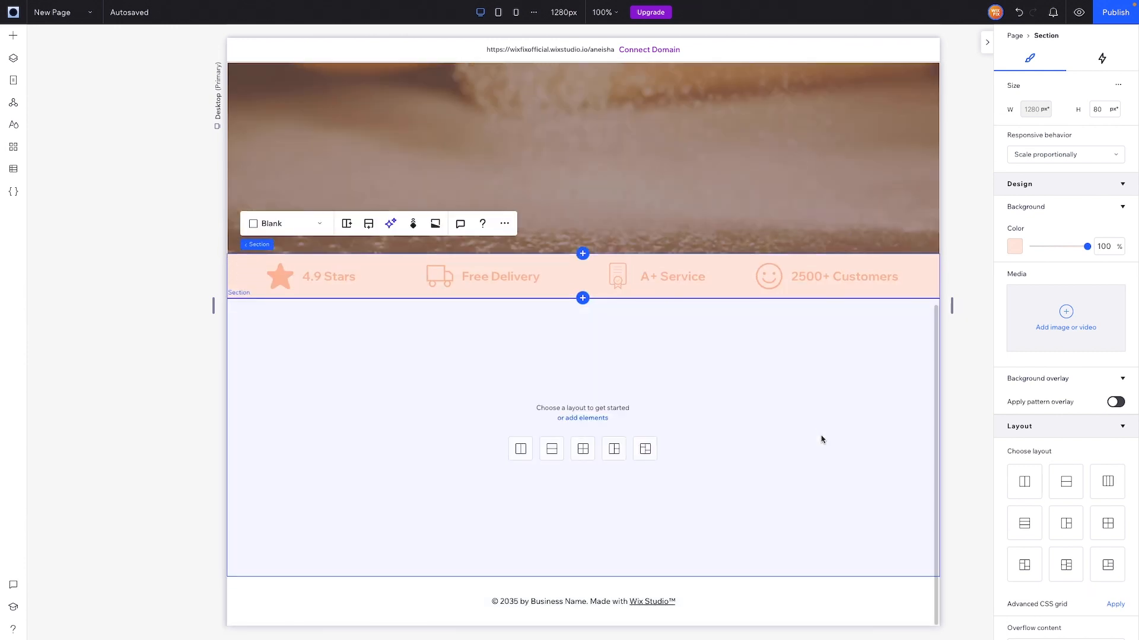
pyautogui.click(821, 440)
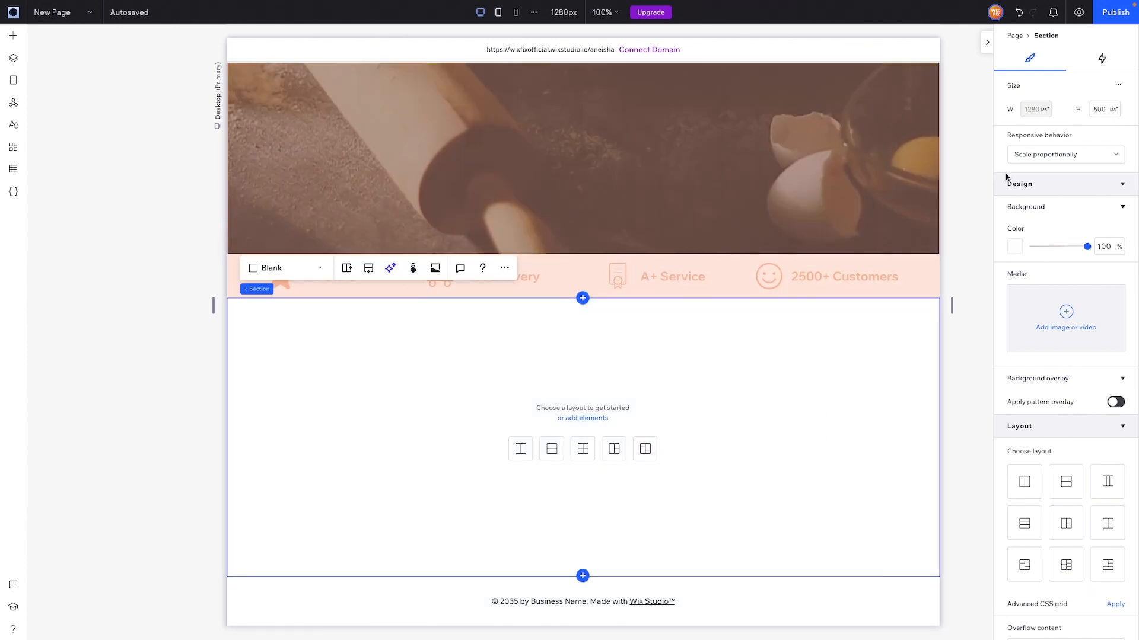
pyautogui.write('800')
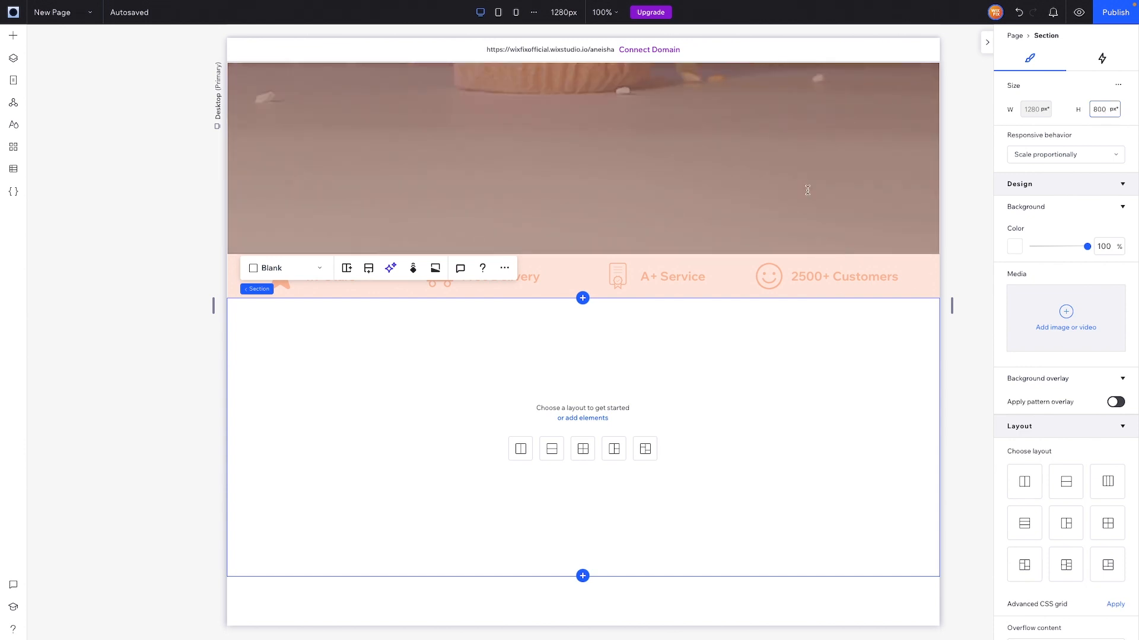
pyautogui.press('Return')
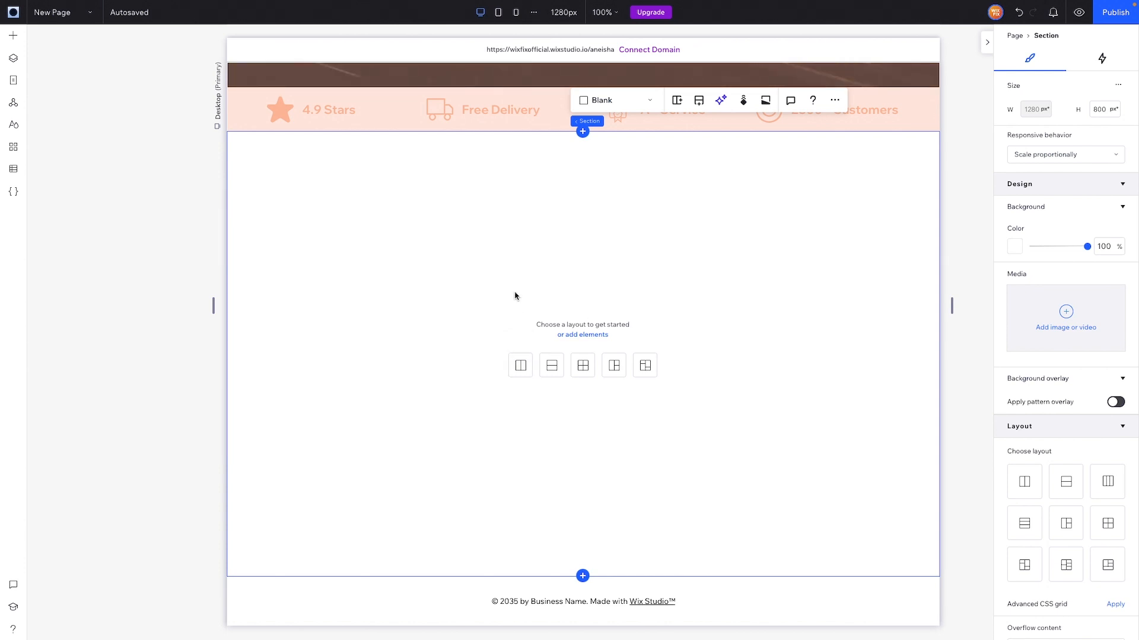
pyautogui.scroll(7, 515, 295)
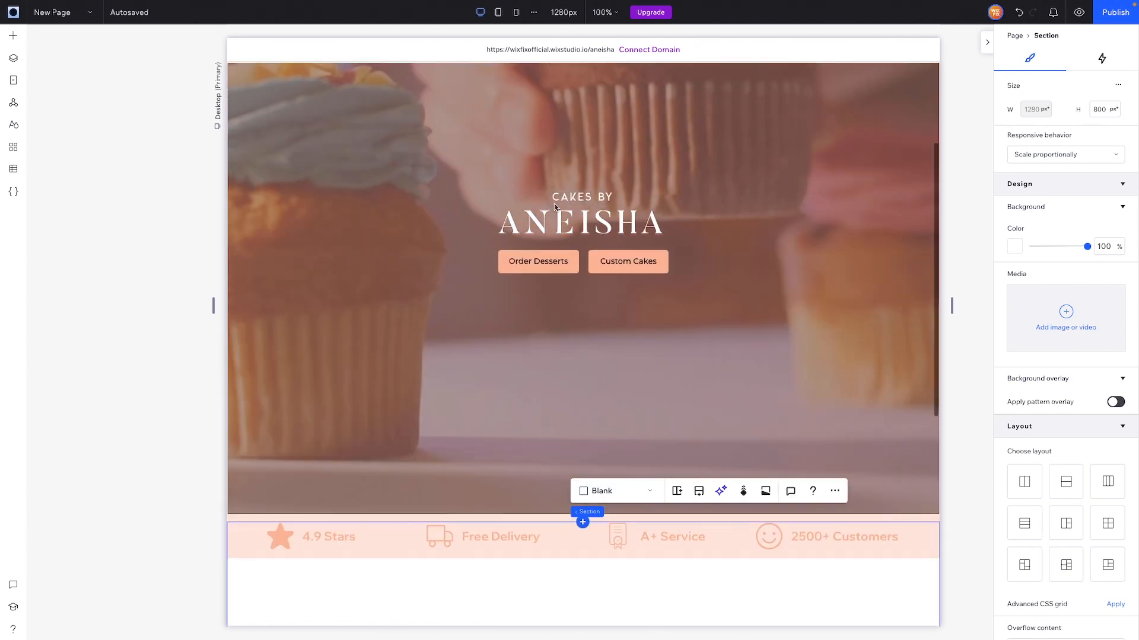
# Step: Review the hero video box's playback behavior settings for starting, pausing and ending
pyautogui.scroll(-7, 626, 320)
pyautogui.scroll(4, 429, 204)
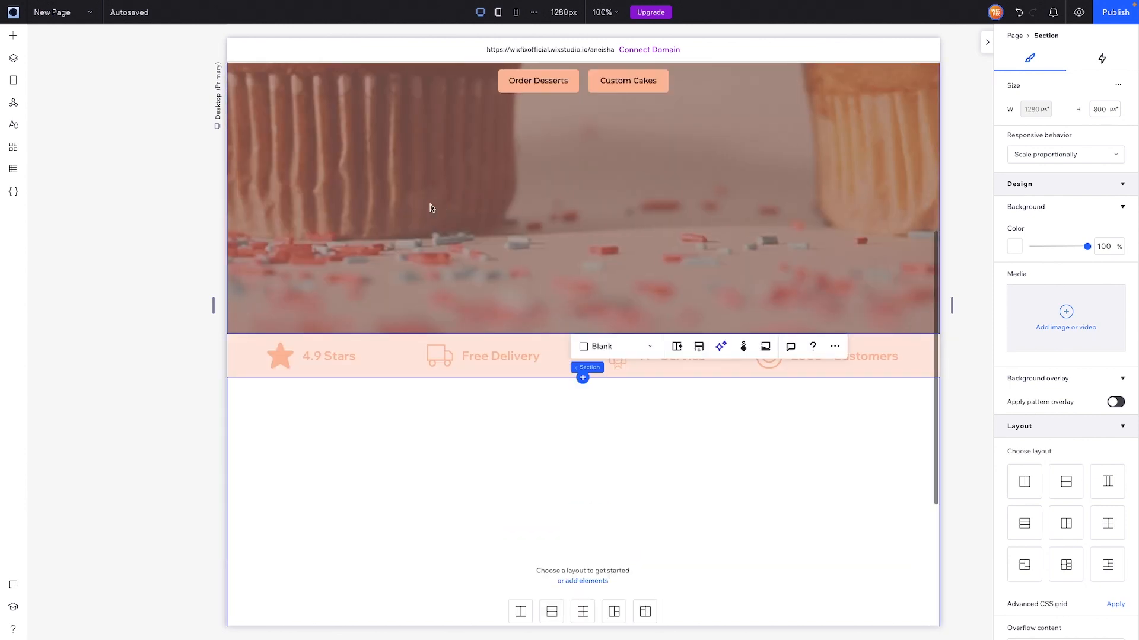
pyautogui.click(431, 207)
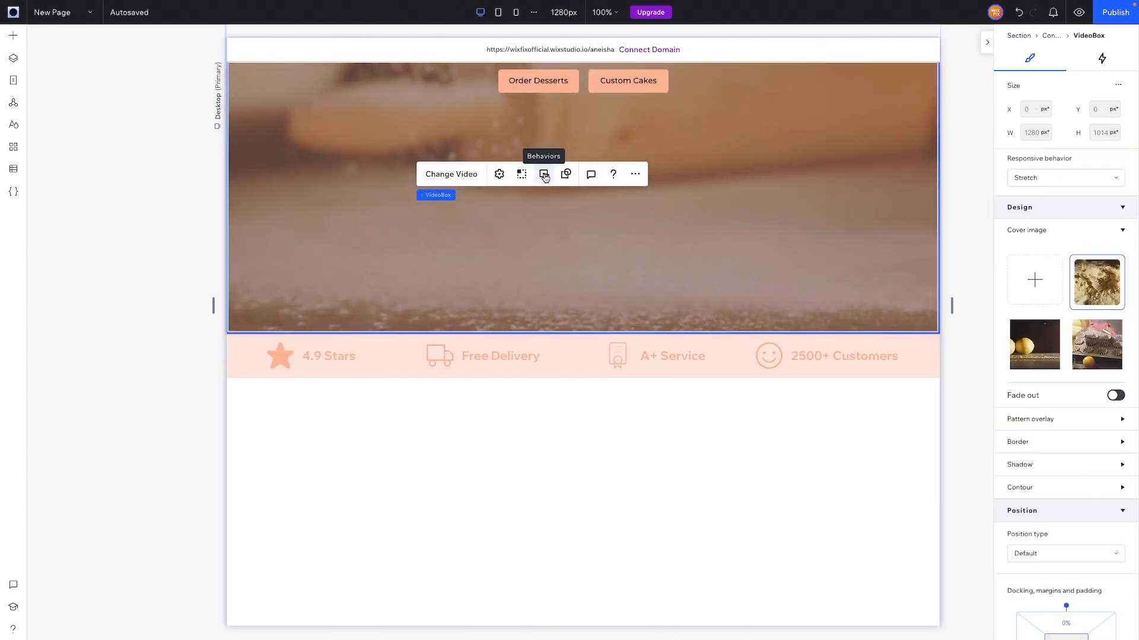
pyautogui.click(545, 175)
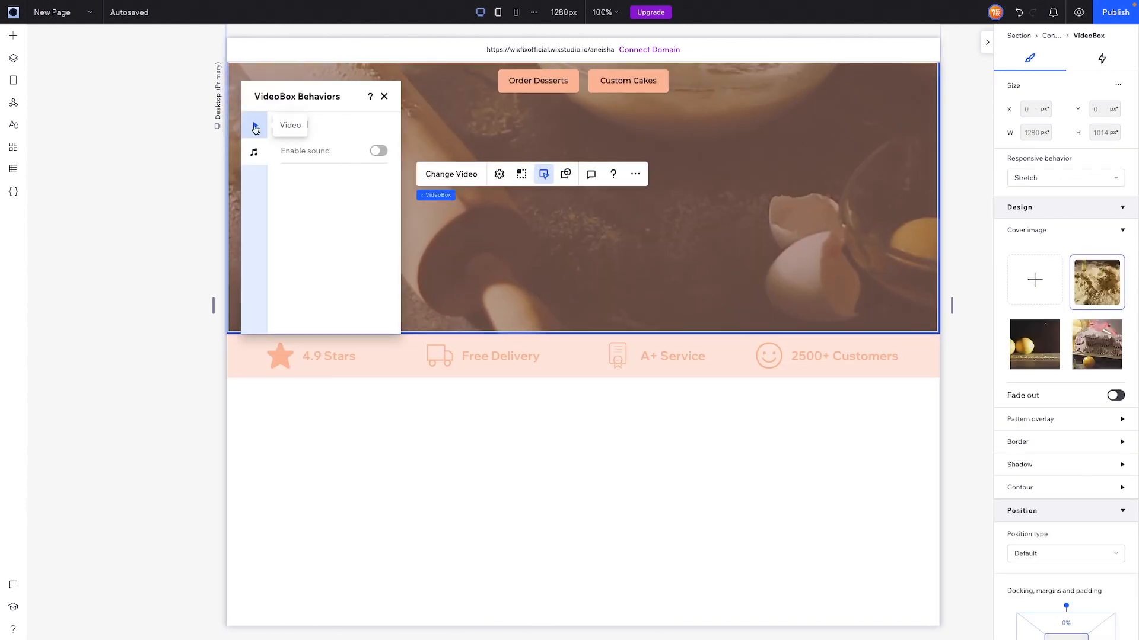
pyautogui.click(255, 128)
pyautogui.click(328, 174)
pyautogui.click(328, 174)
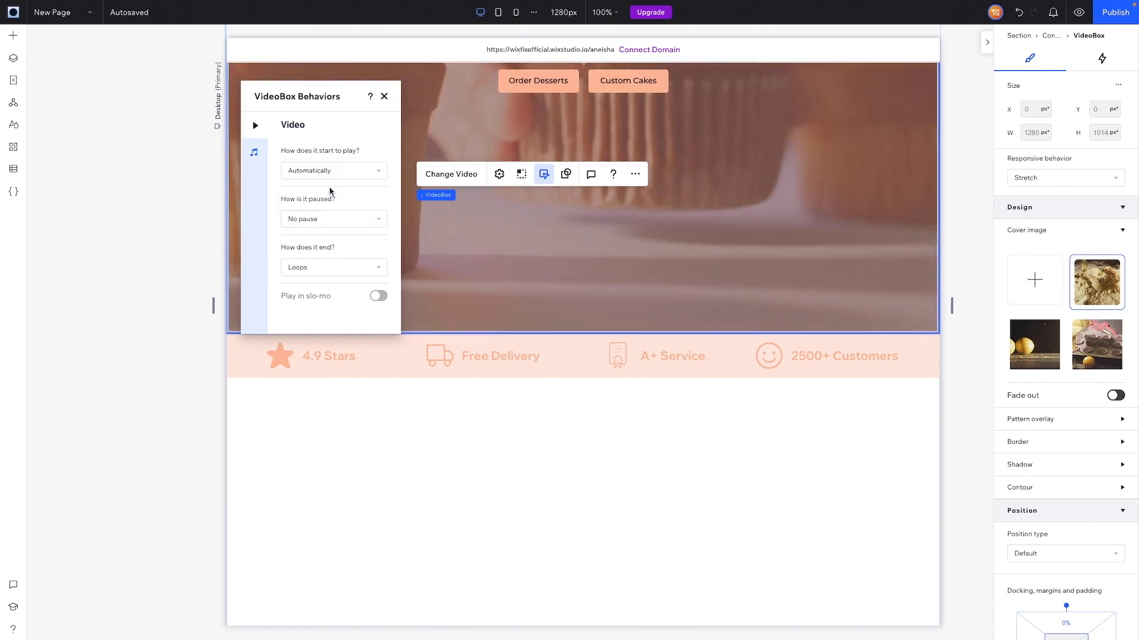
pyautogui.click(190, 317)
# Step: Apply a two-column layout to the blank section below the icon strip and set its horizontal gap to 5 vw
pyautogui.scroll(-8, 189, 318)
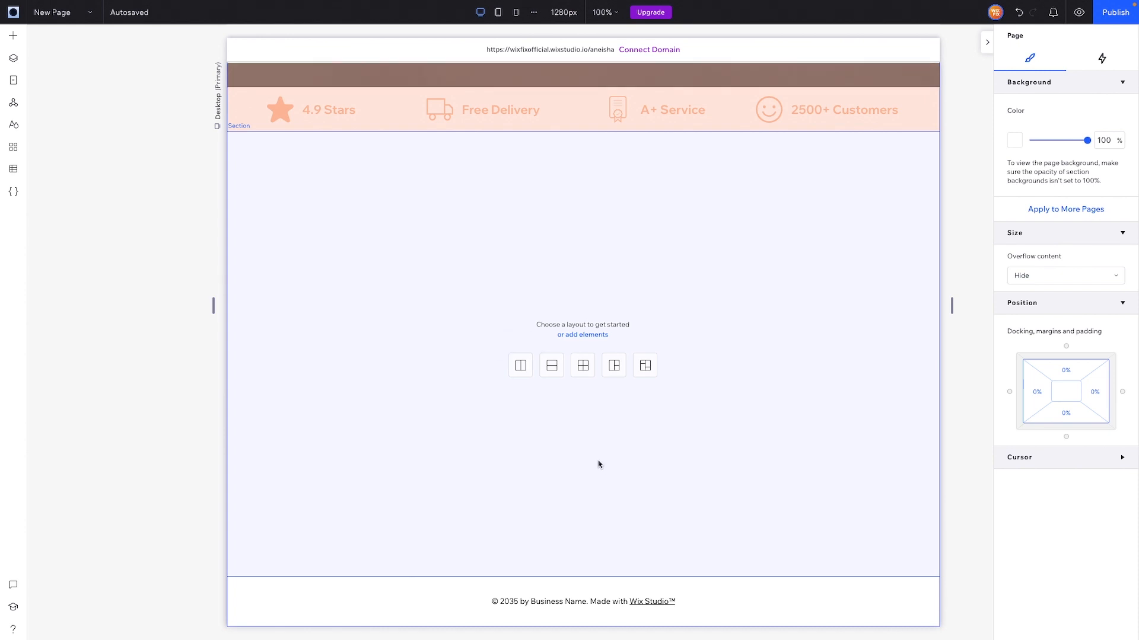
pyautogui.click(521, 367)
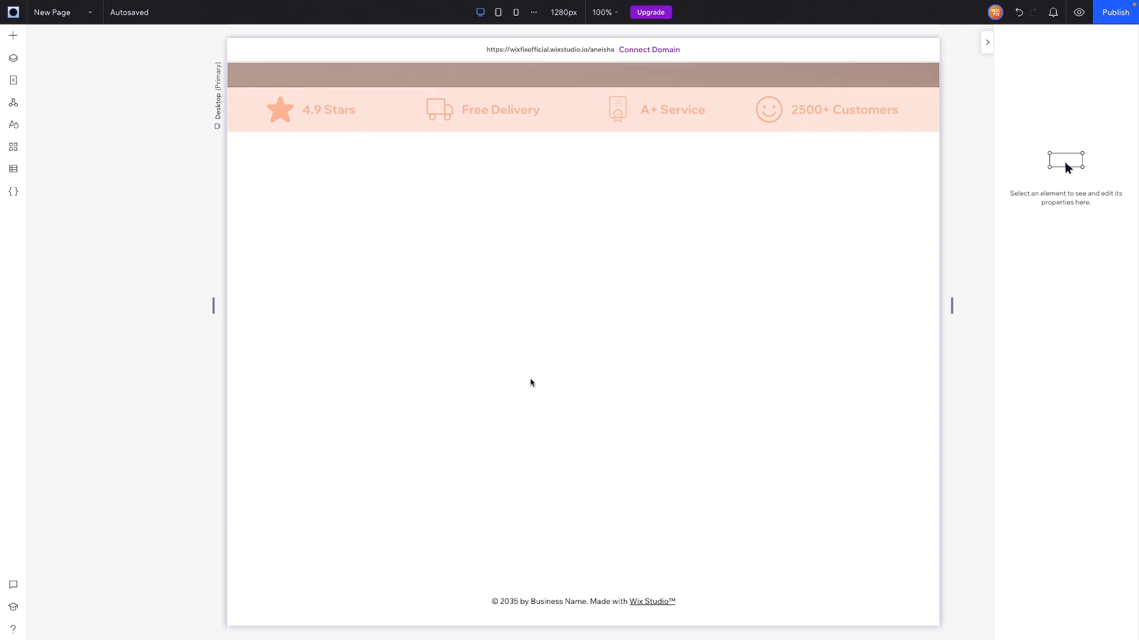
pyautogui.click(567, 172)
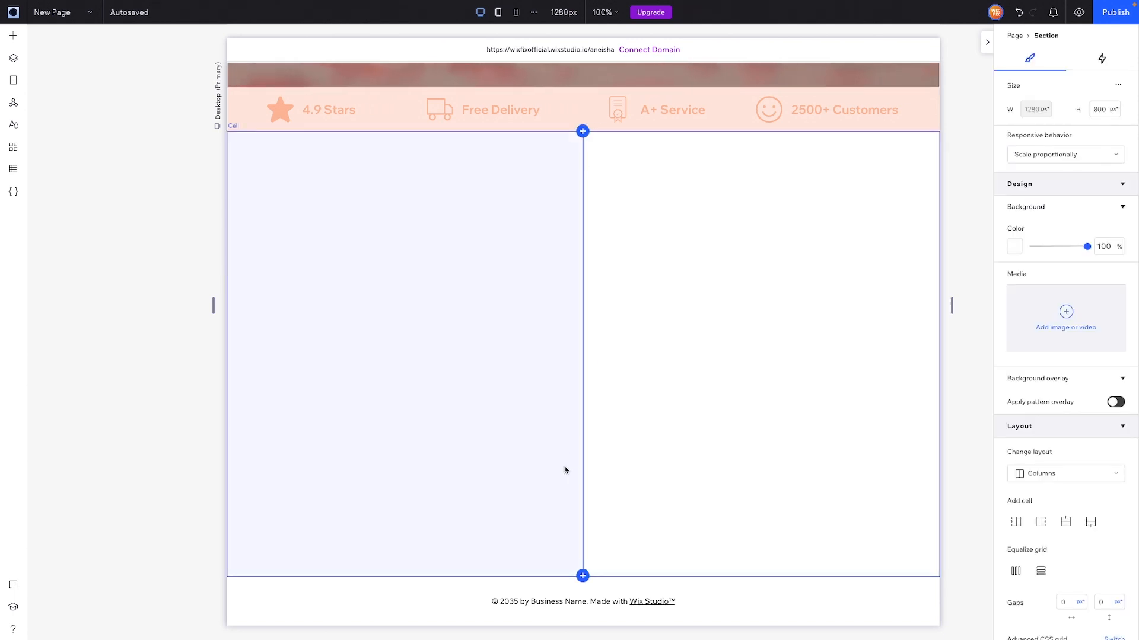
pyautogui.scroll(-1, 1057, 436)
pyautogui.scroll(-5, 1058, 436)
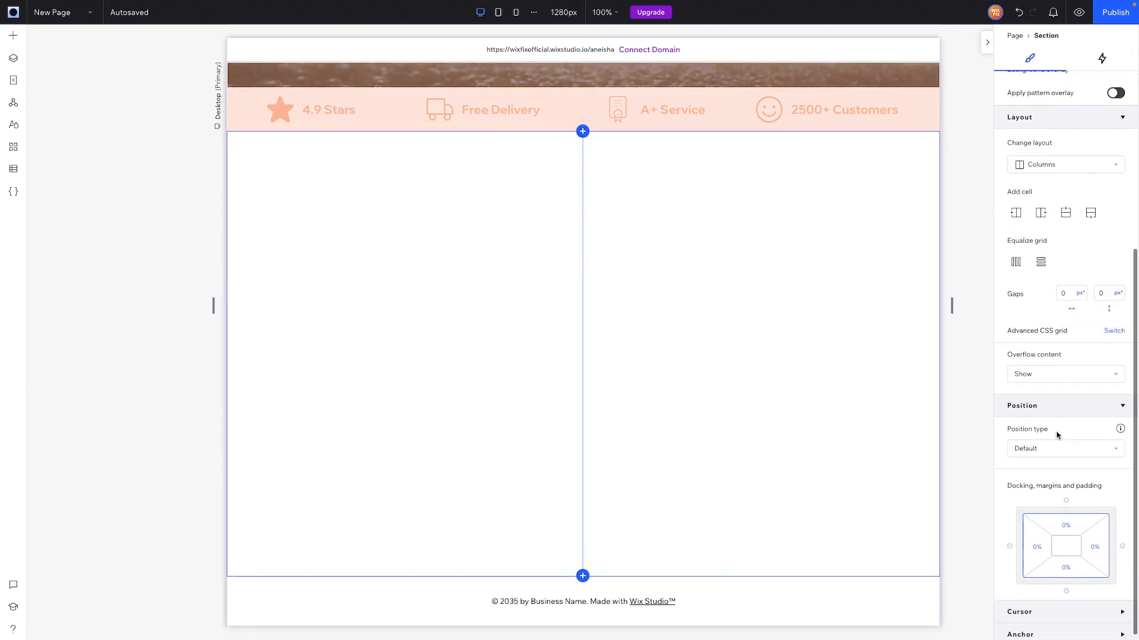
pyautogui.click(1069, 349)
pyautogui.write('5')
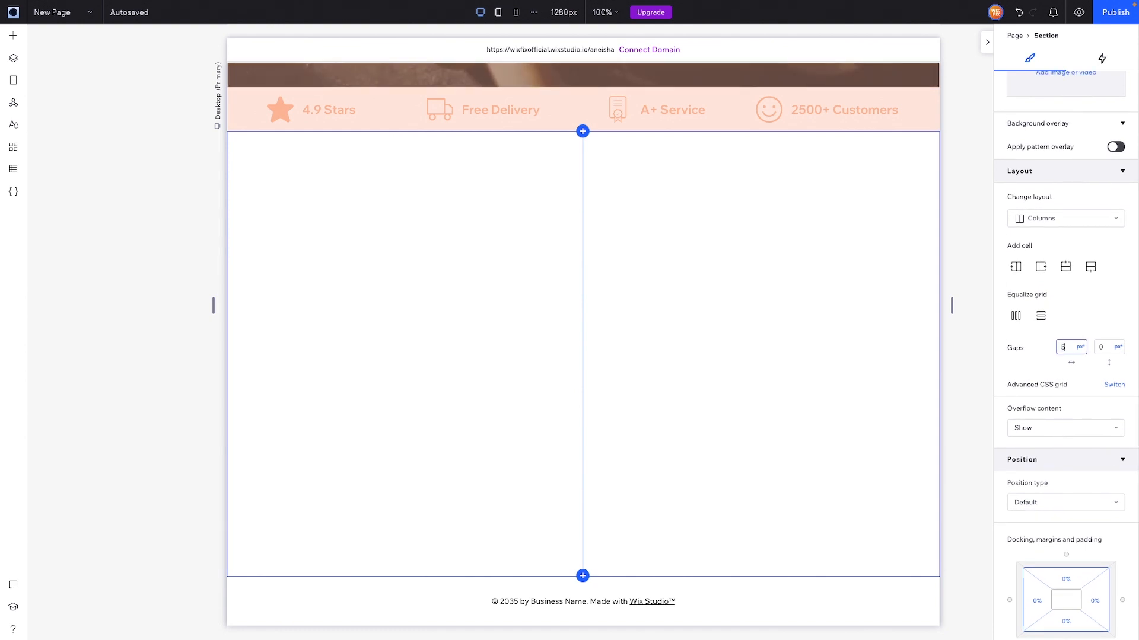
pyautogui.write('vw')
pyautogui.press('Return')
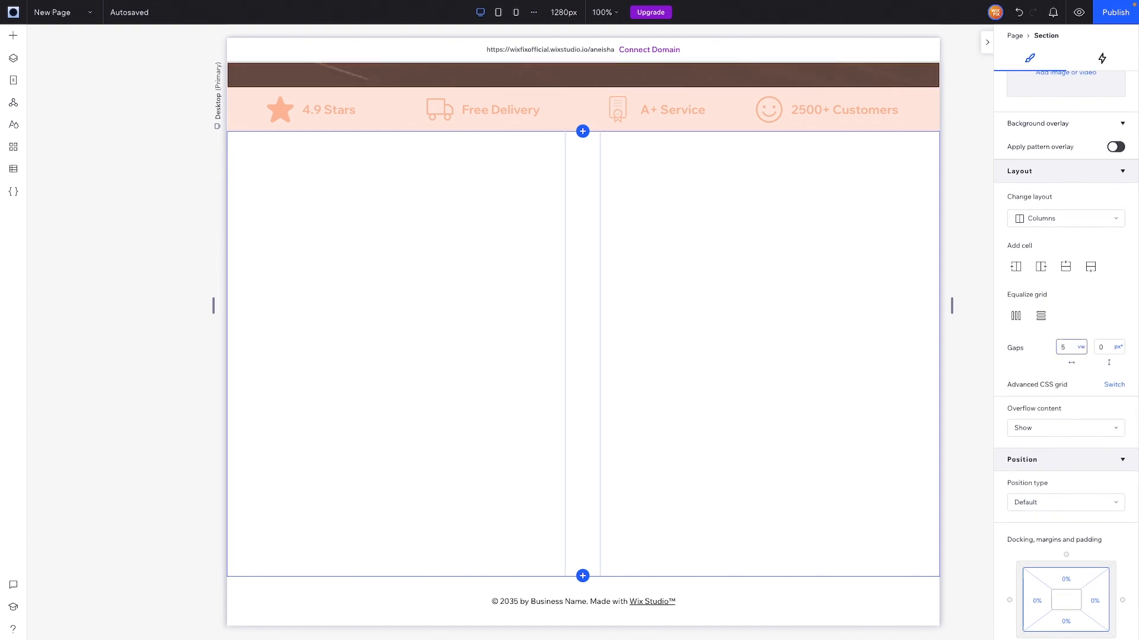
# Step: Set the two-column section's padding to 5% linked on all four sides
pyautogui.click(1068, 583)
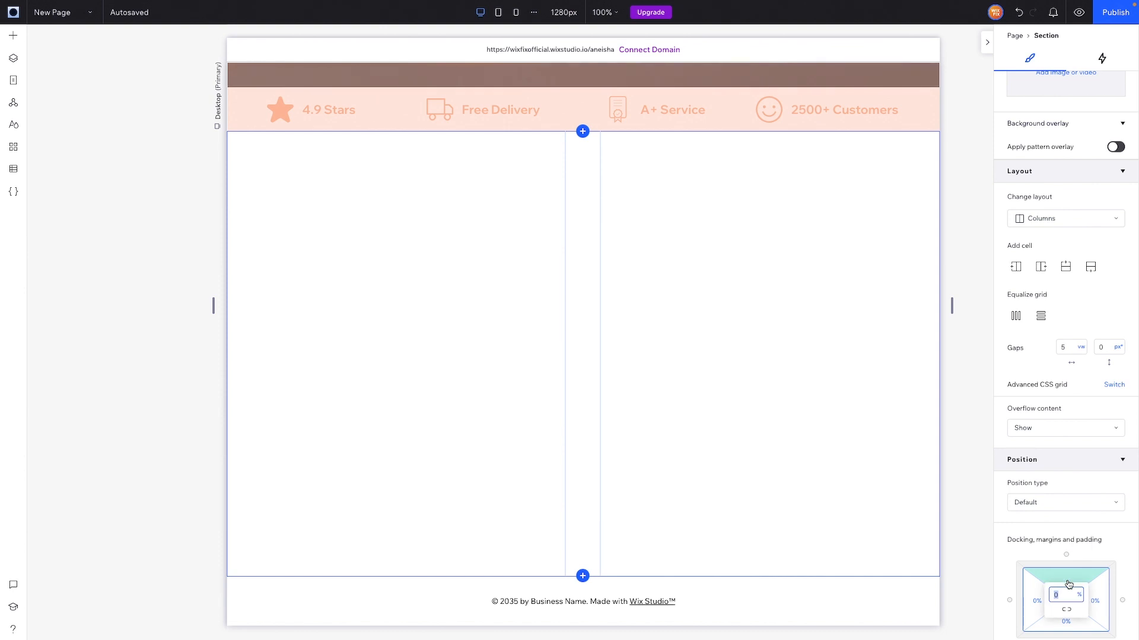
pyautogui.write('5')
pyautogui.press('Return')
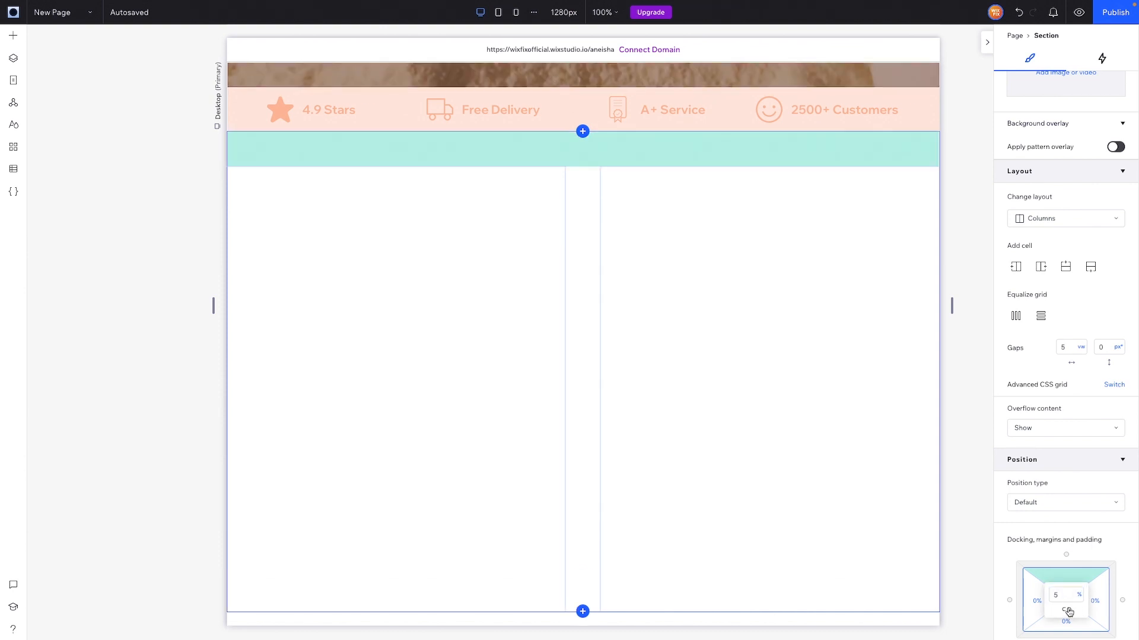
pyautogui.click(1068, 612)
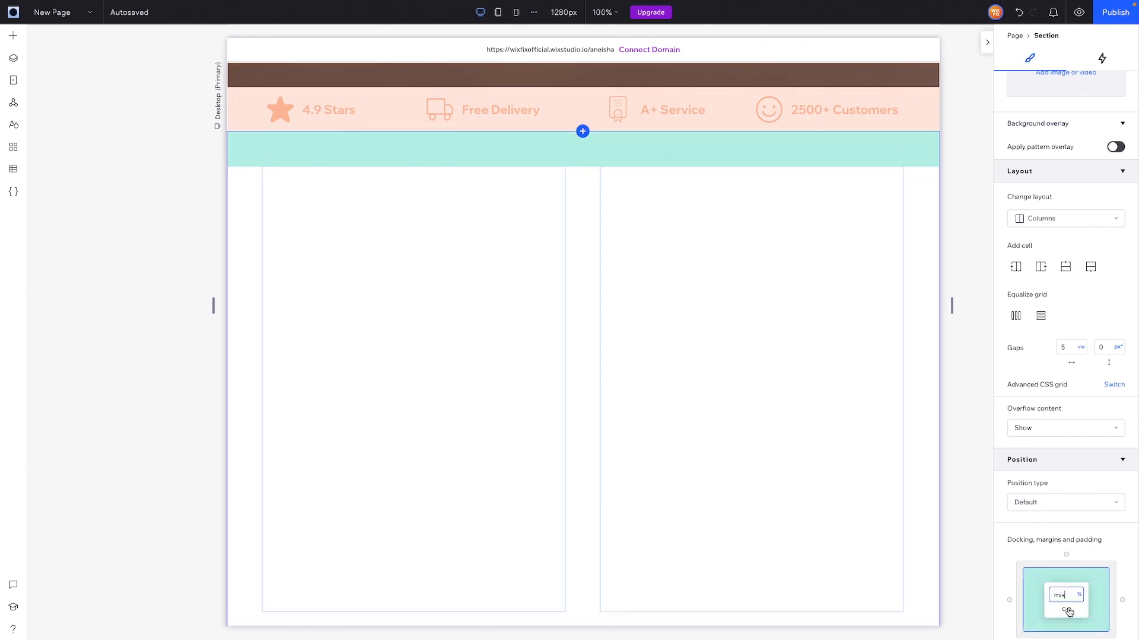
# Step: Add the Thanksgiving cake photo from the site files to the two-column section
pyautogui.scroll(-1, 490, 260)
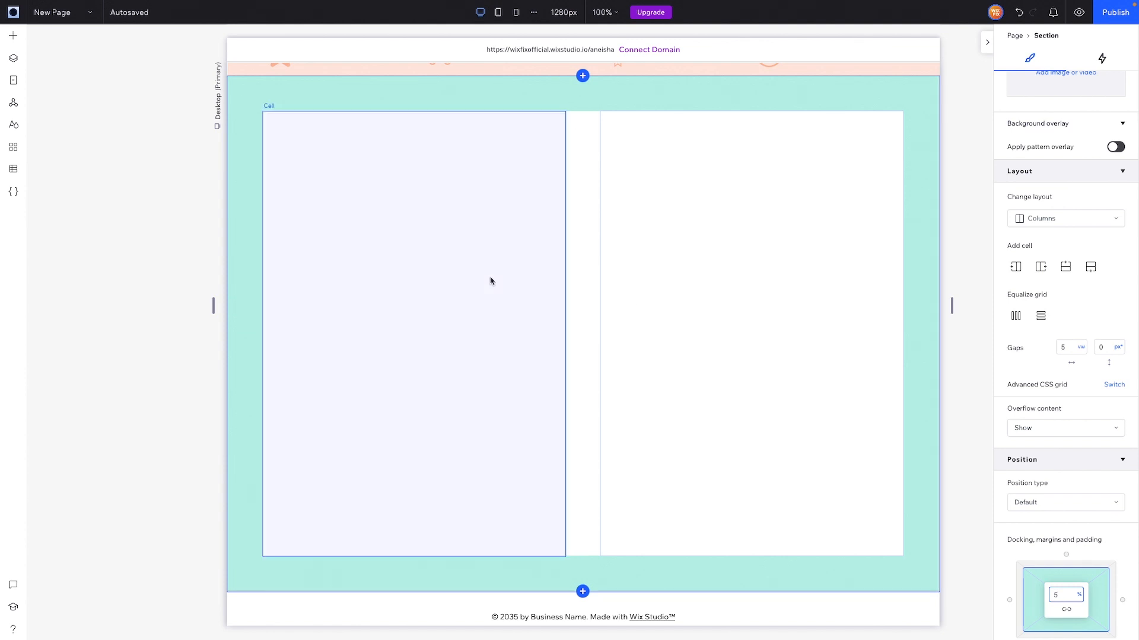
pyautogui.click(11, 37)
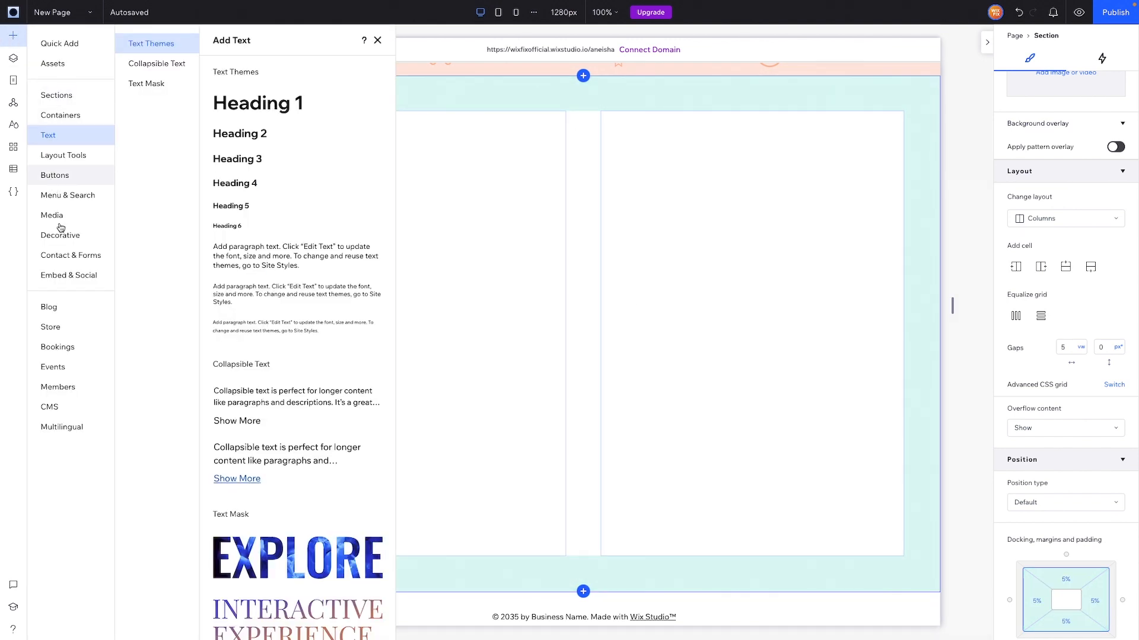
pyautogui.click(58, 215)
pyautogui.click(312, 308)
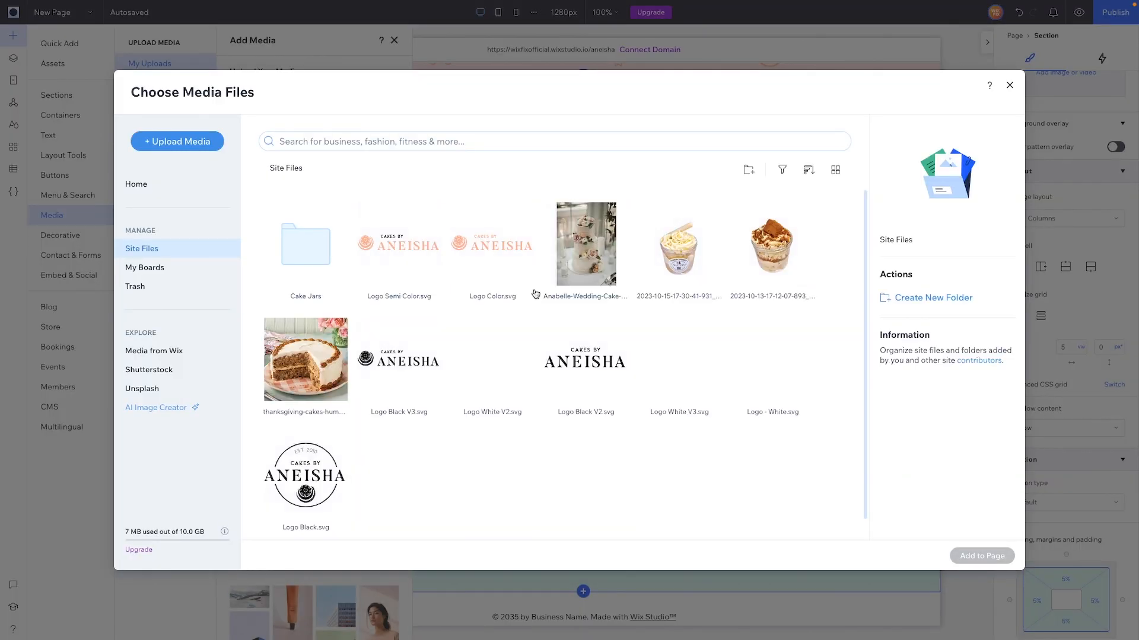
pyautogui.doubleClick(300, 362)
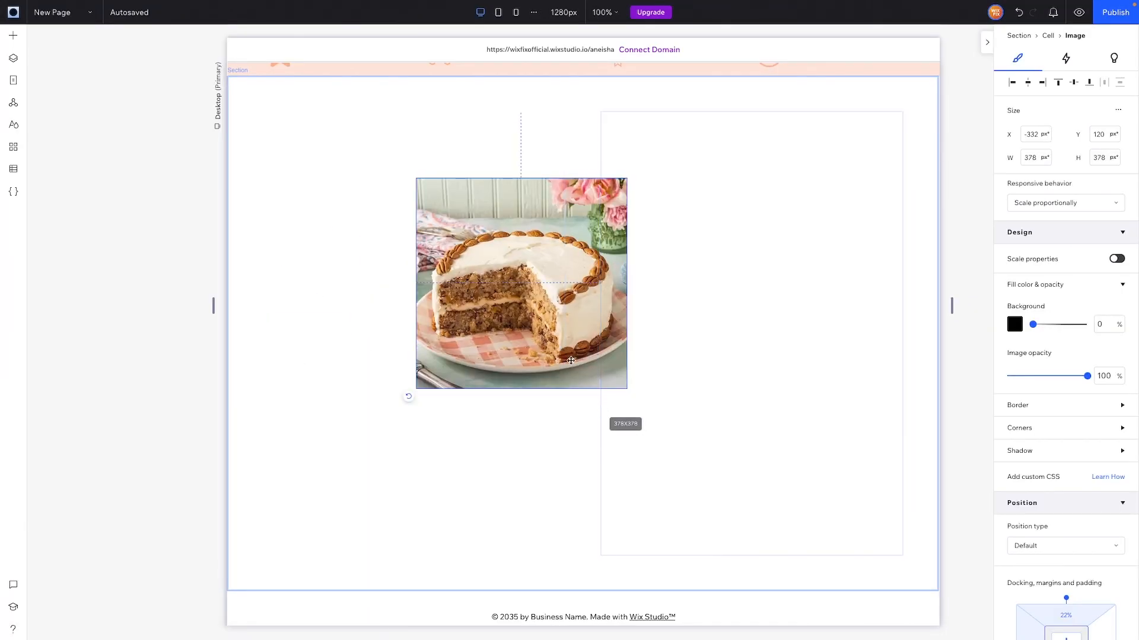
# Step: Fit the cake photo to the top of the left column at 542 × 542 px and round its corners to 48 px
pyautogui.moveTo(517, 251); pyautogui.dragTo(382, 213)
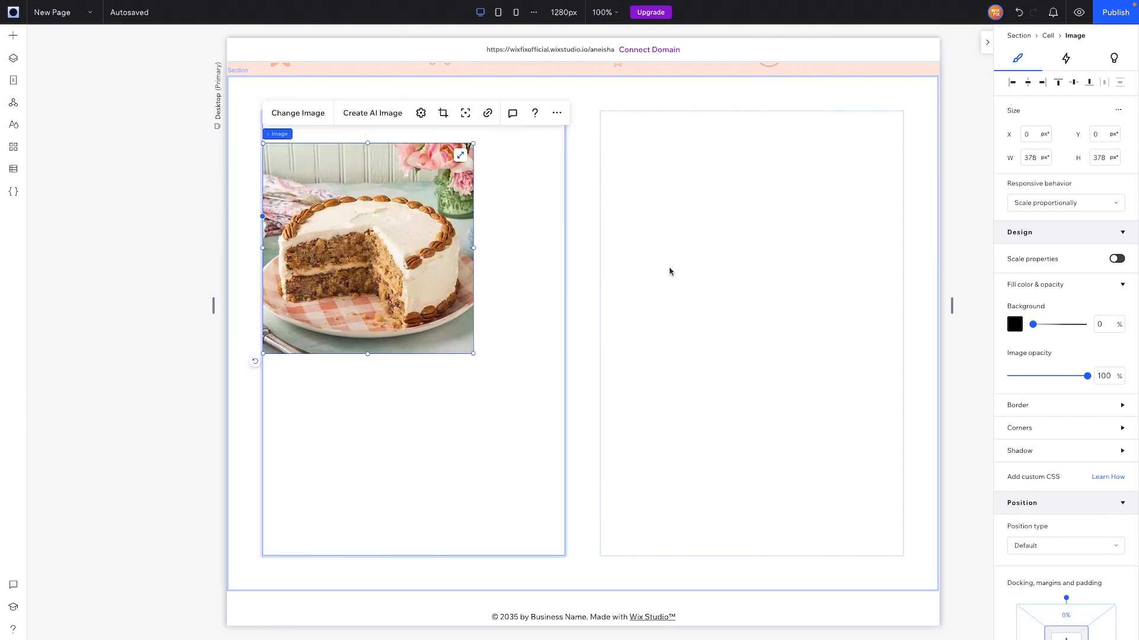
pyautogui.moveTo(473, 353); pyautogui.dragTo(578, 399)
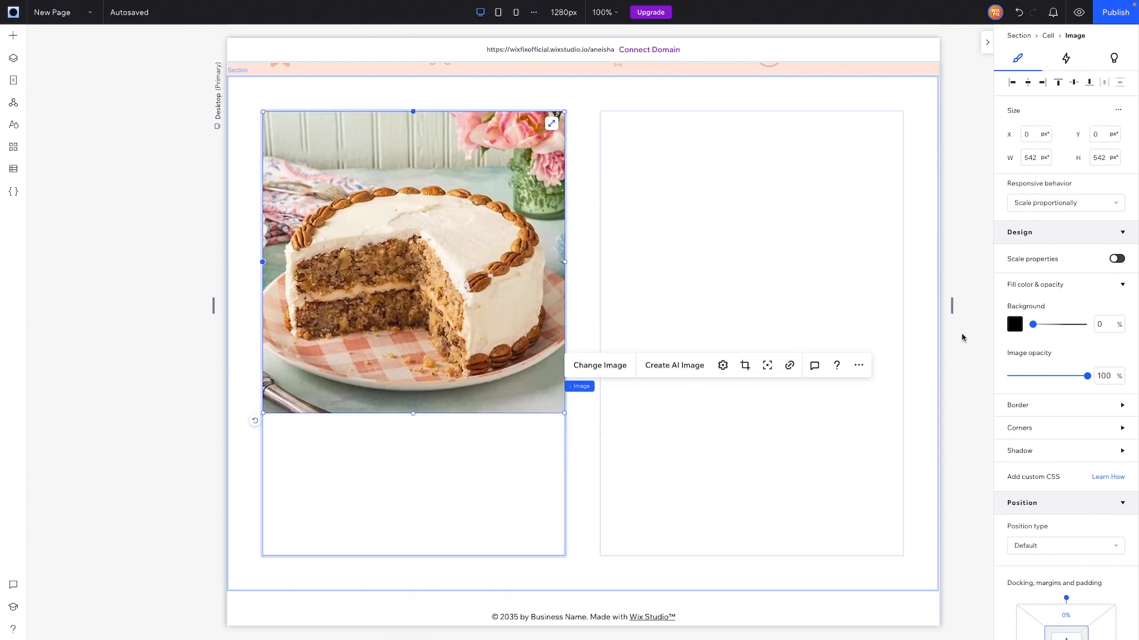
pyautogui.click(1020, 428)
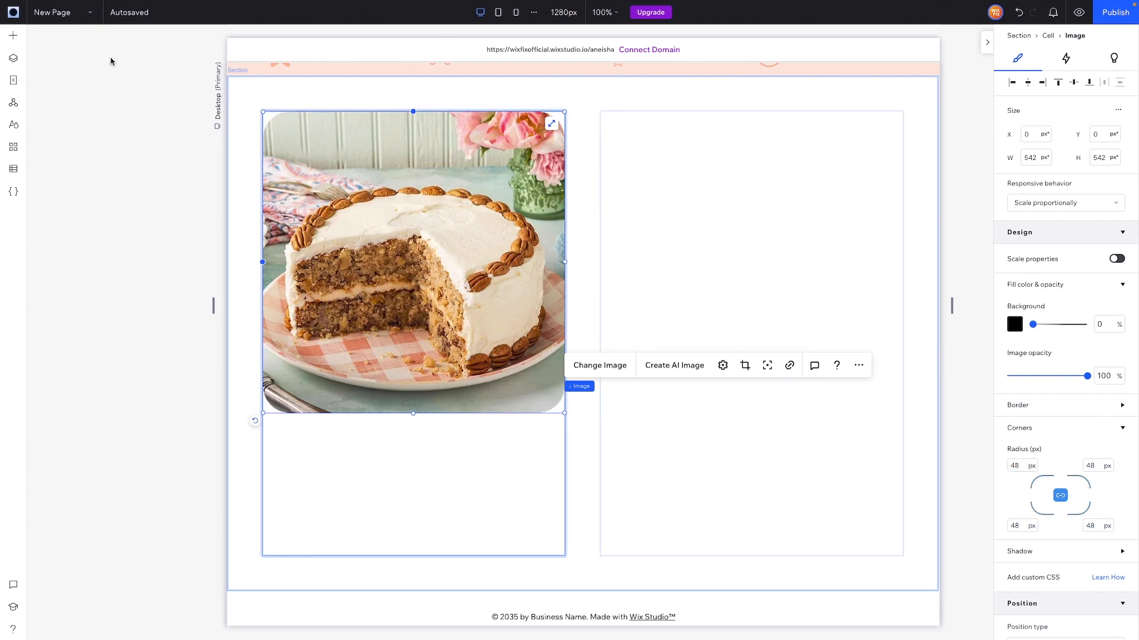
# Step: Add a Heading 6 text to the right column reading "Seasonal"
pyautogui.click(13, 38)
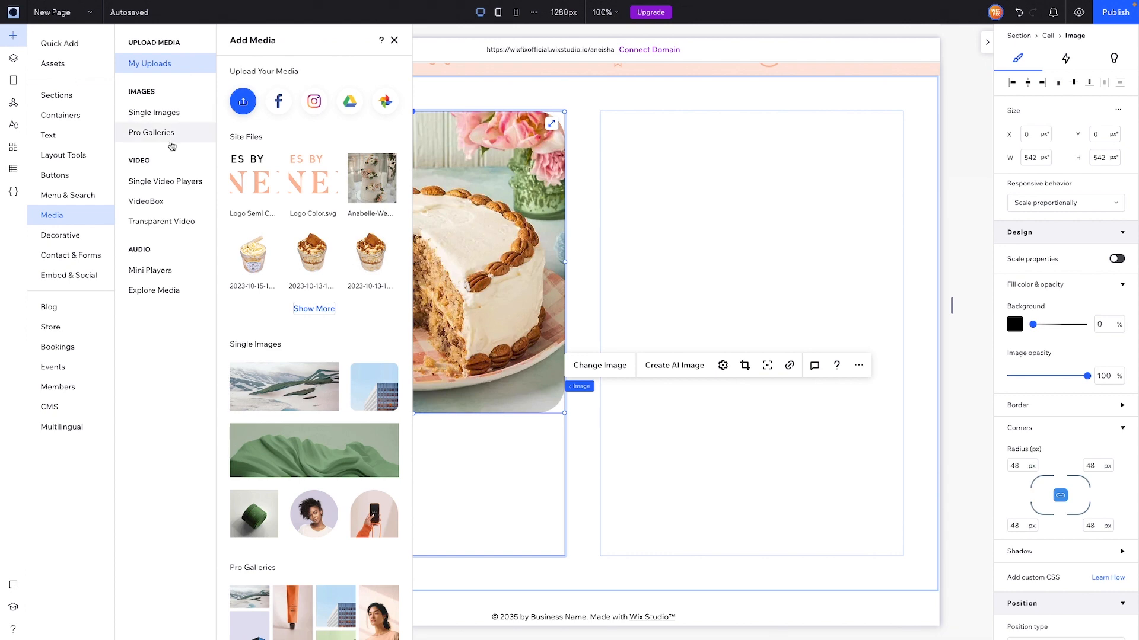
pyautogui.click(46, 144)
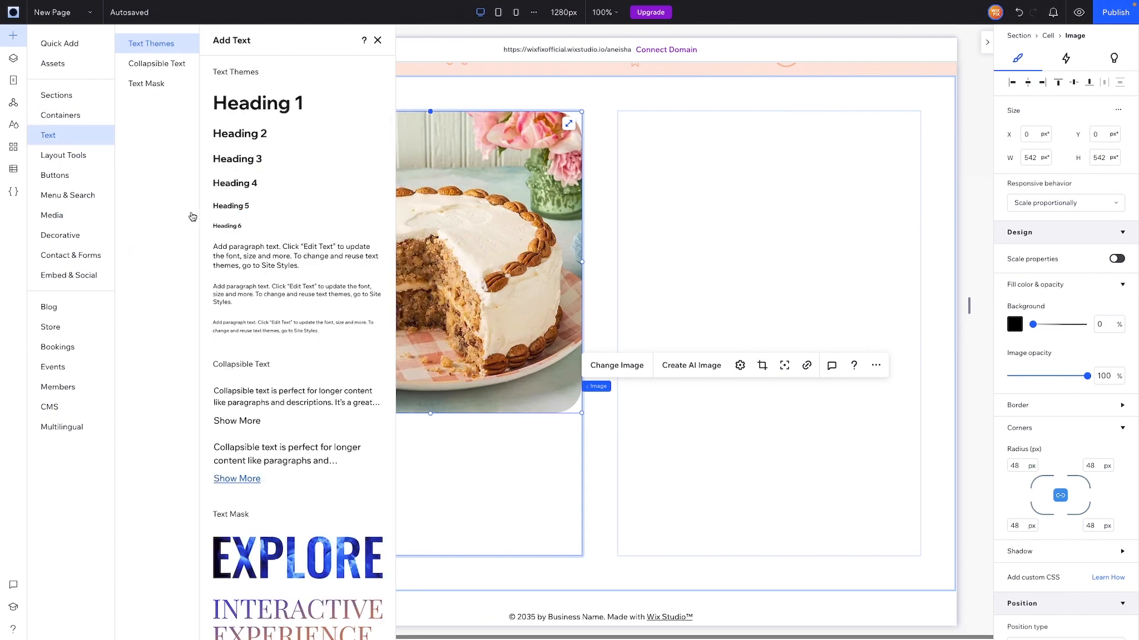
pyautogui.moveTo(221, 229); pyautogui.dragTo(769, 218)
pyautogui.write('Seasonal')
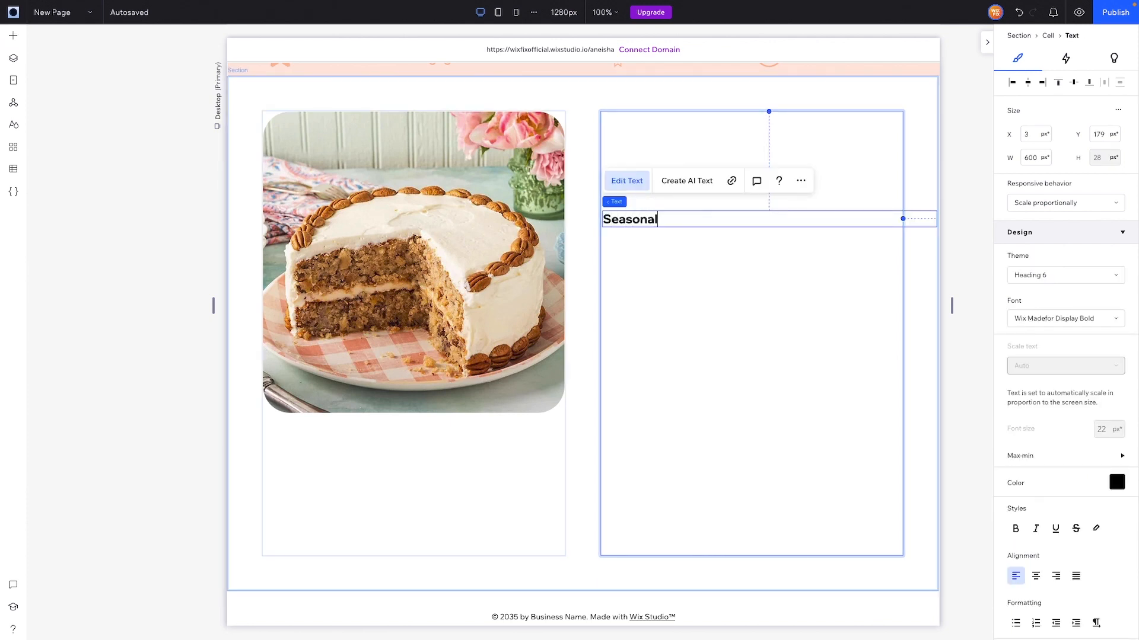
# Step: Format the "Seasonal" text in Ikaros Regular at 28 px in the light peach theme color
pyautogui.doubleClick(645, 224)
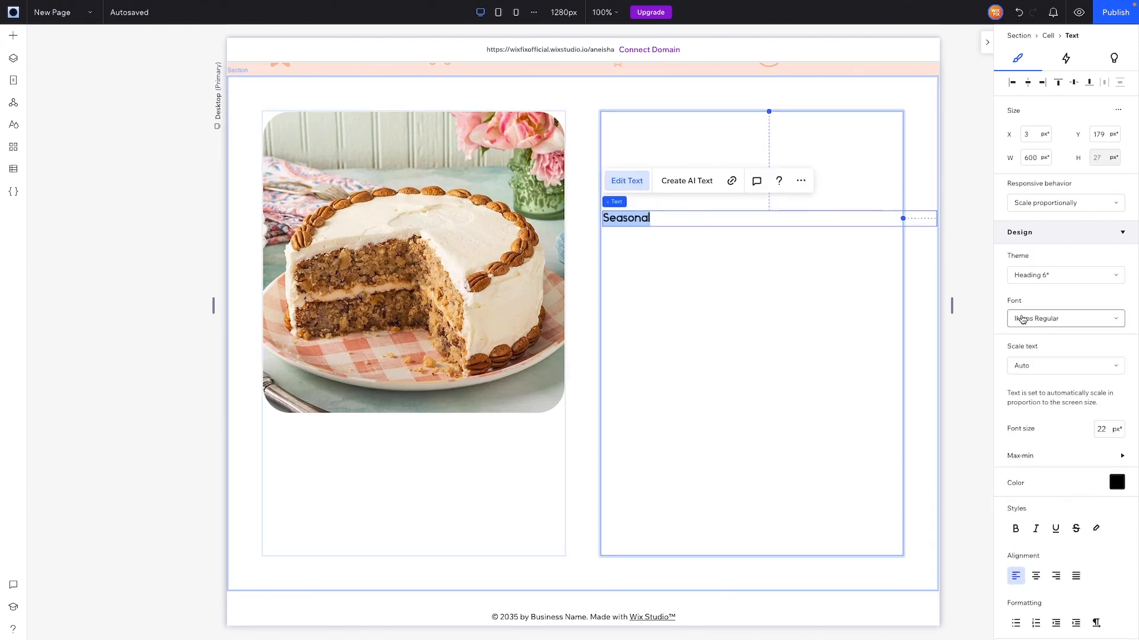
pyautogui.click(1117, 483)
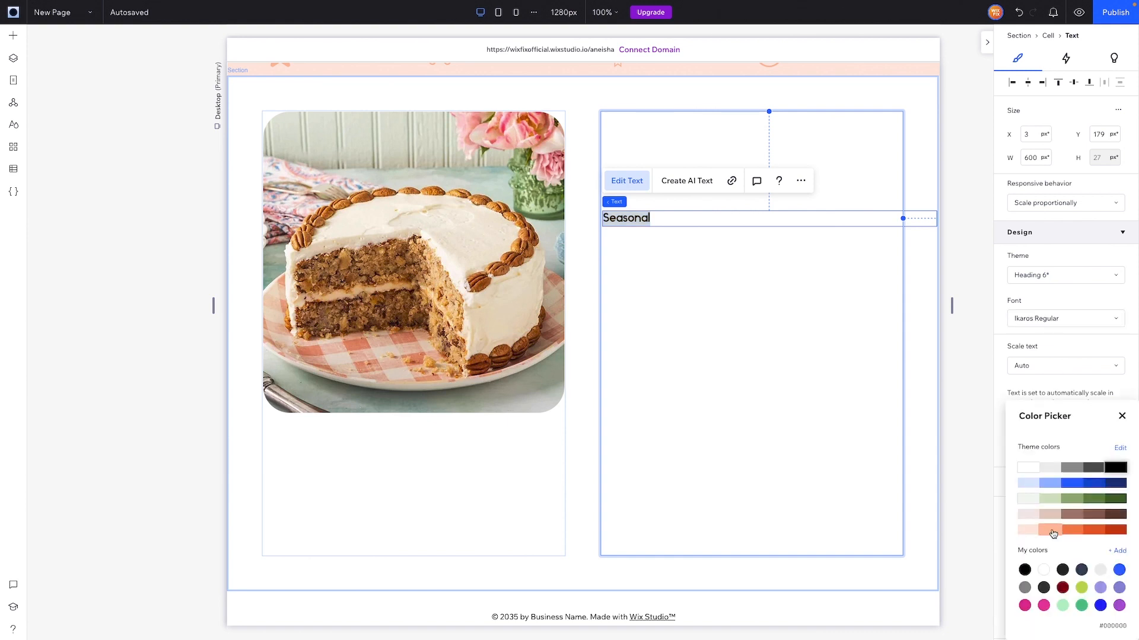
pyautogui.click(1076, 311)
pyautogui.doubleClick(1104, 430)
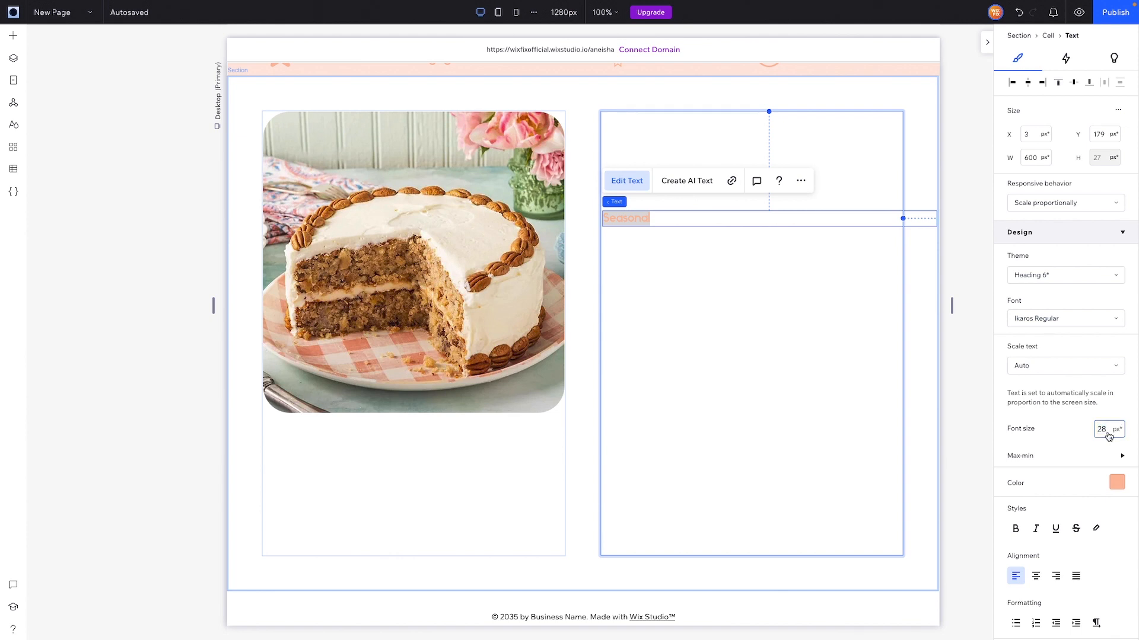
pyautogui.press('Return')
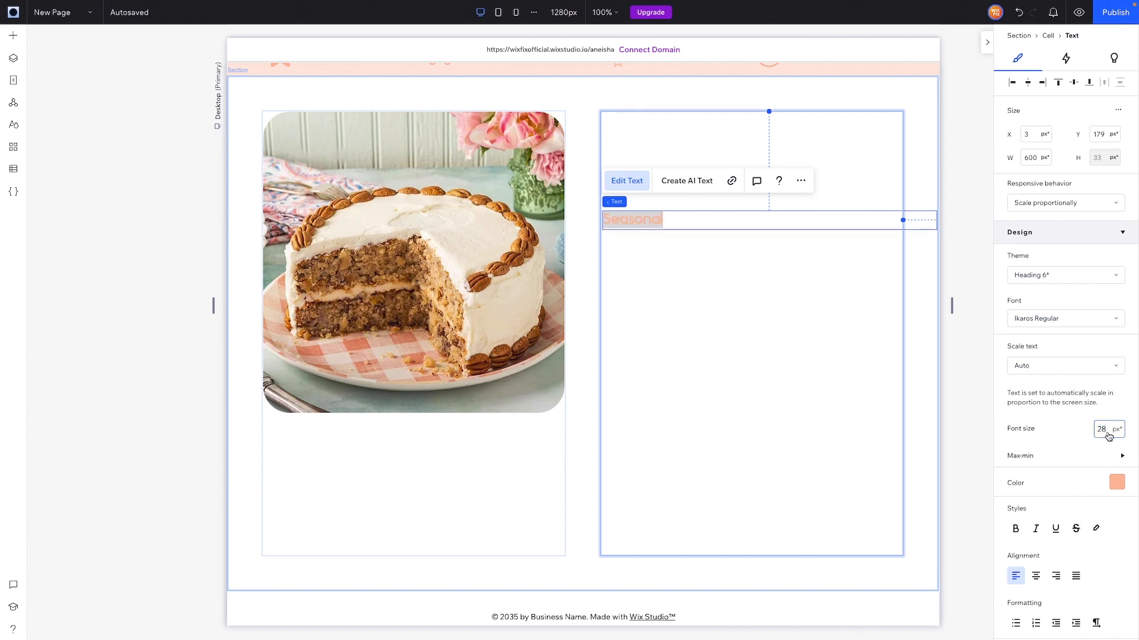
# Step: Set the "Seasonal" text's responsive behavior to Hug and align it to the left edge of its column
pyautogui.click(1068, 205)
pyautogui.click(1035, 263)
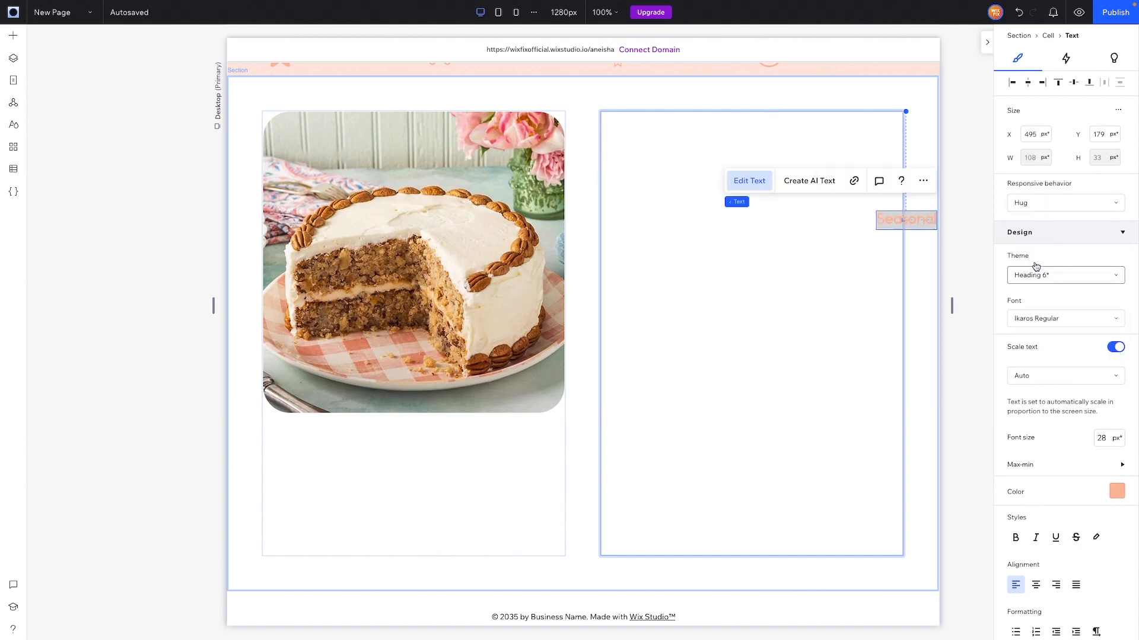
pyautogui.click(1013, 82)
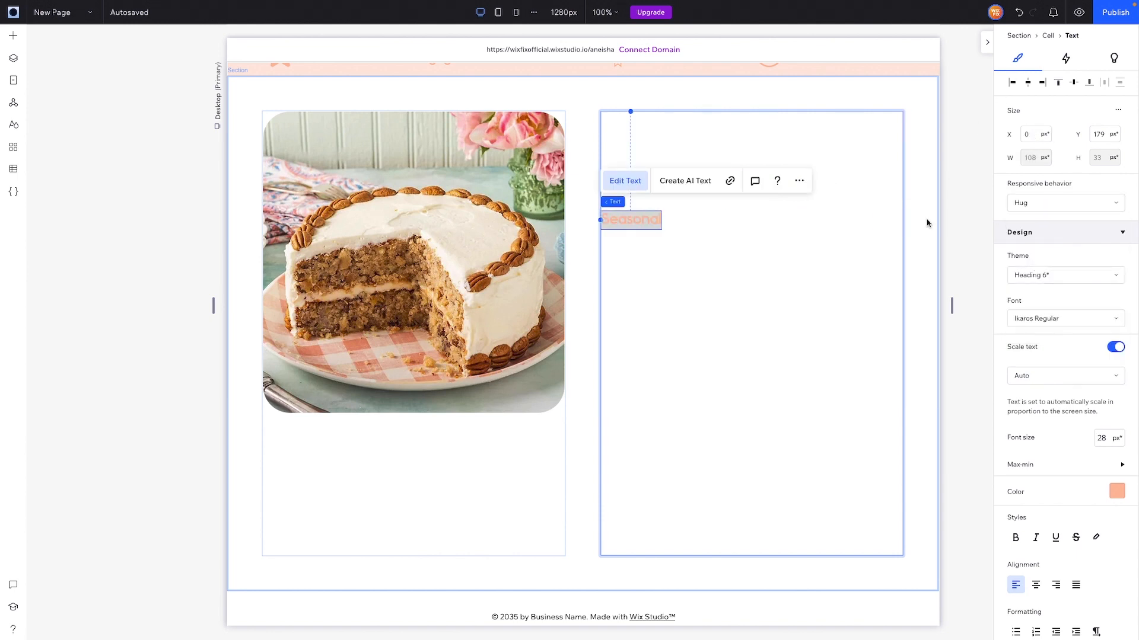
pyautogui.click(793, 283)
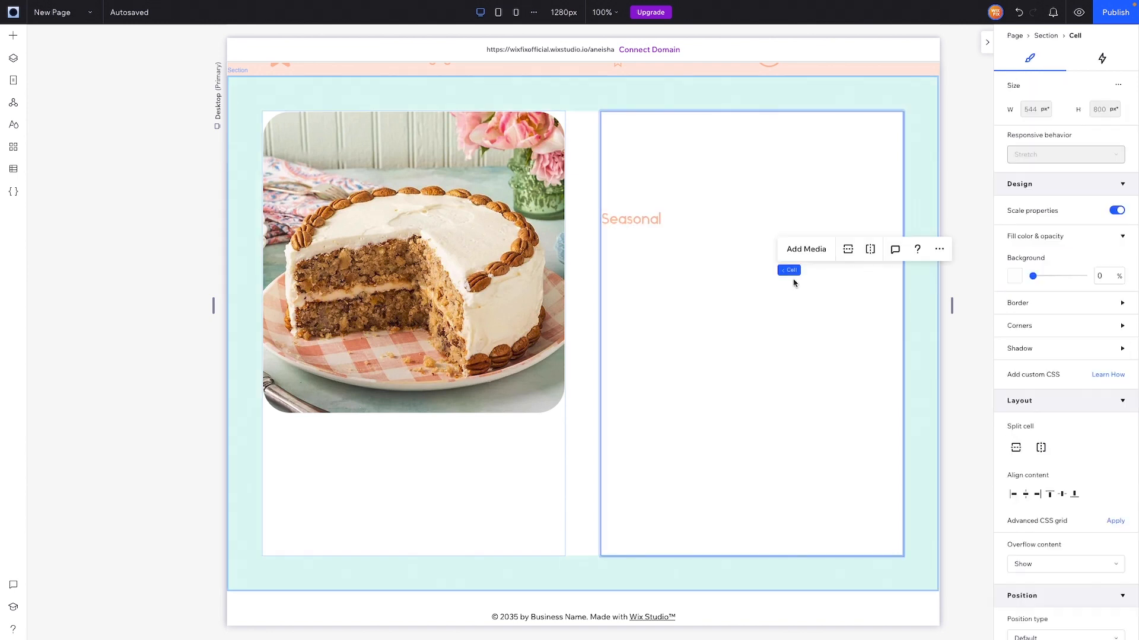
# Step: Add a Heading 2 text below "Seasonal" reading "Prepare for" and "Thanksgiving" on two lines
pyautogui.click(13, 35)
pyautogui.moveTo(239, 133); pyautogui.dragTo(719, 261)
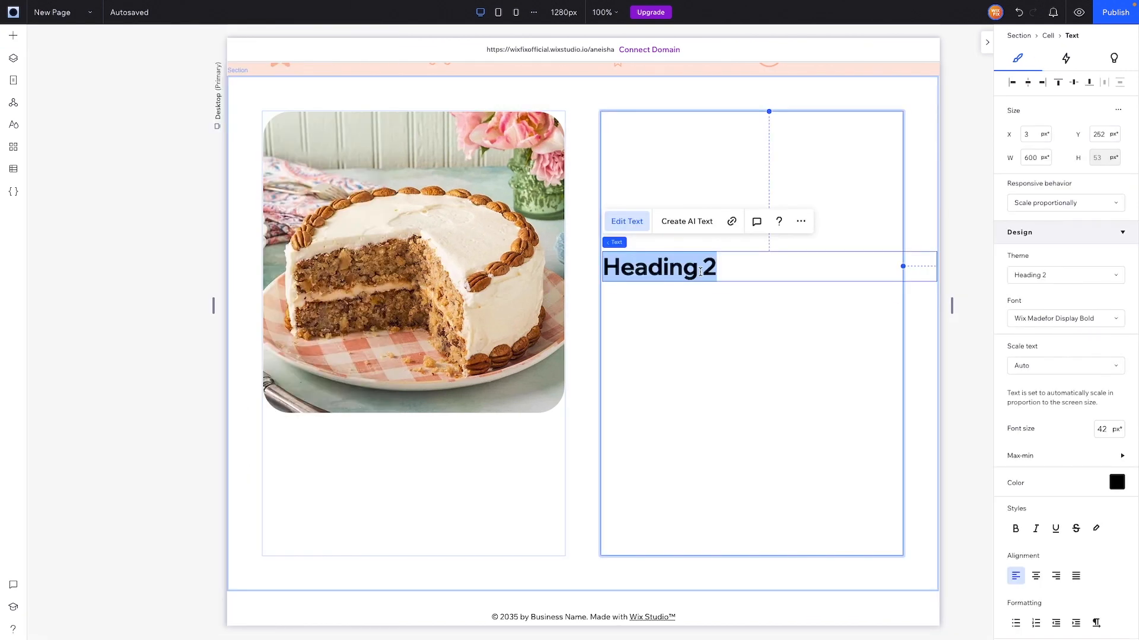
pyautogui.write('Prepare for')
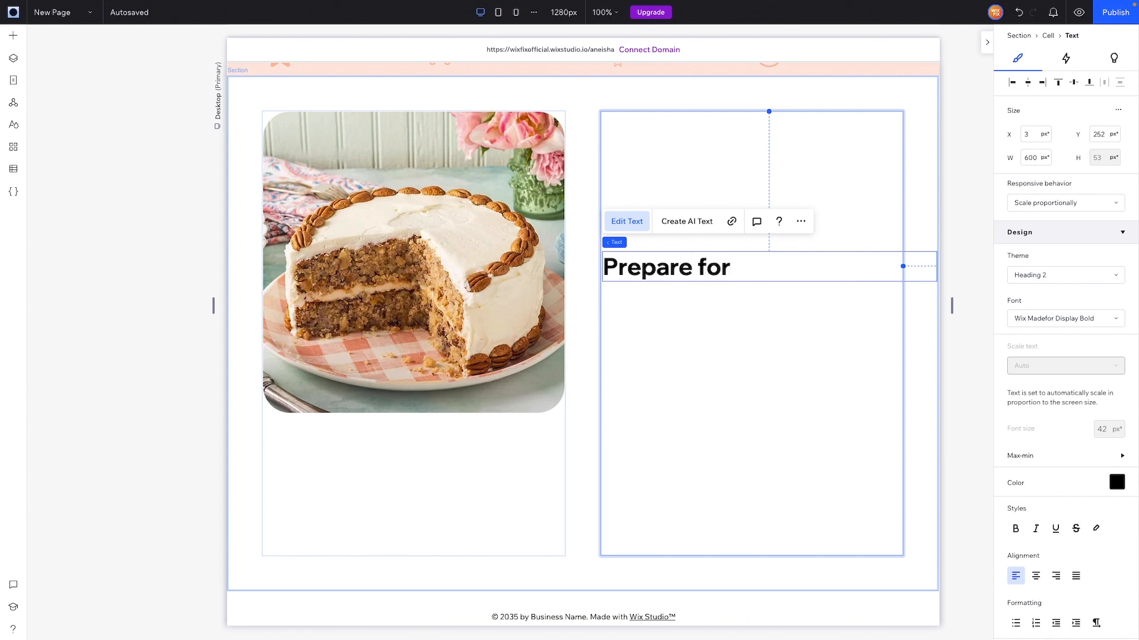
pyautogui.press('Return')
pyautogui.write('Thanksgiving')
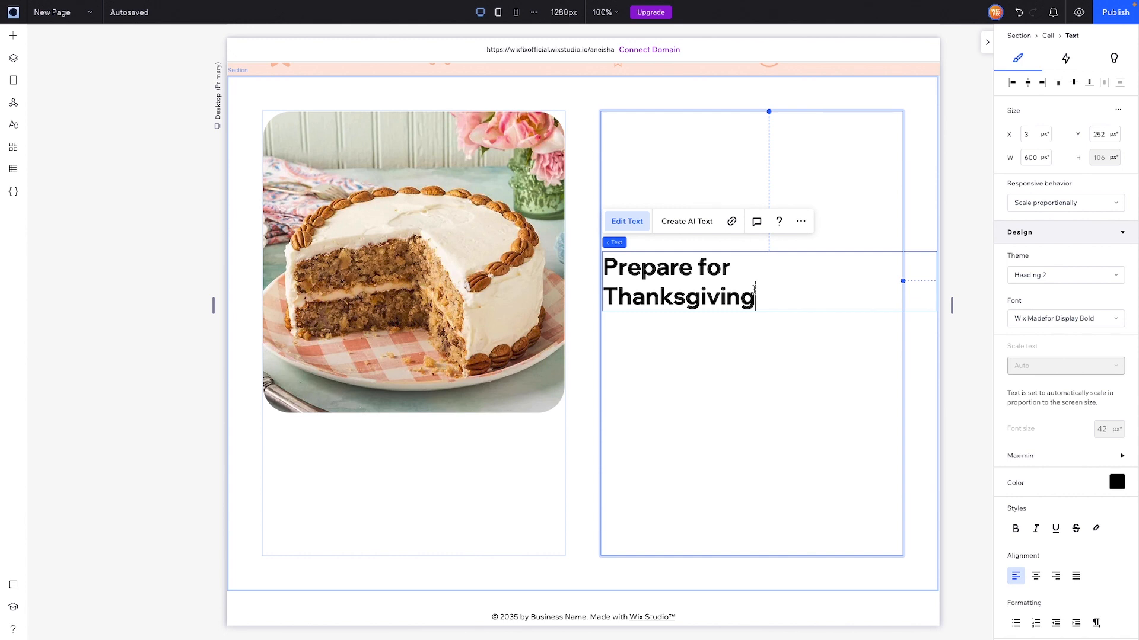
# Step: Change the font of the "Prepare for Thanksgiving" heading to Butler FREE VERSION Regular
pyautogui.hotkey('ctrl', 'a')
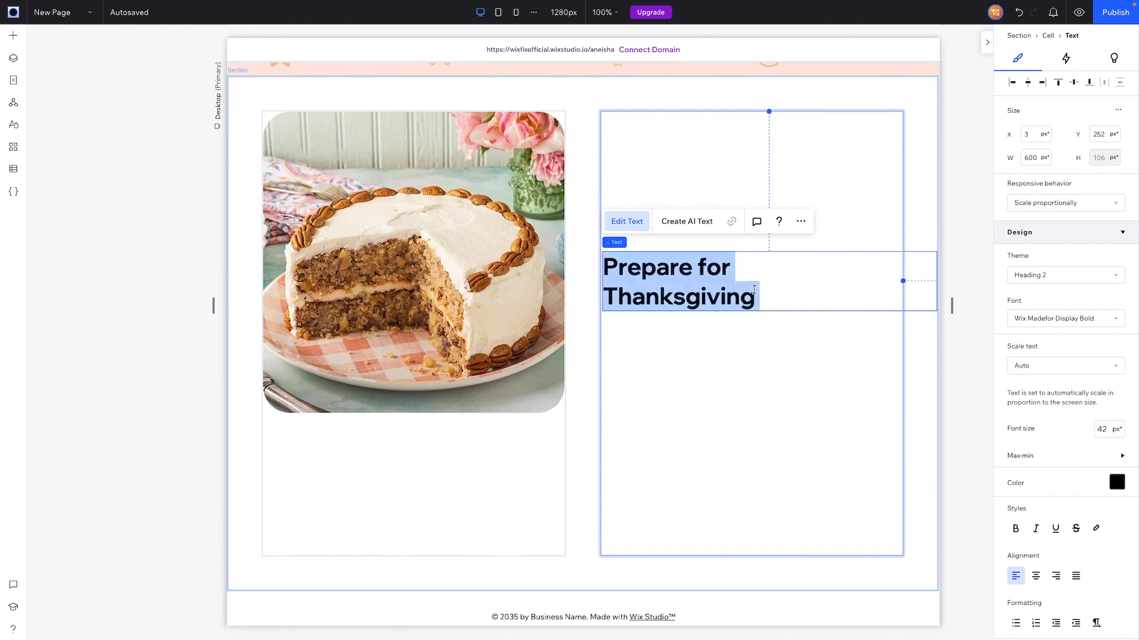
pyautogui.click(1048, 320)
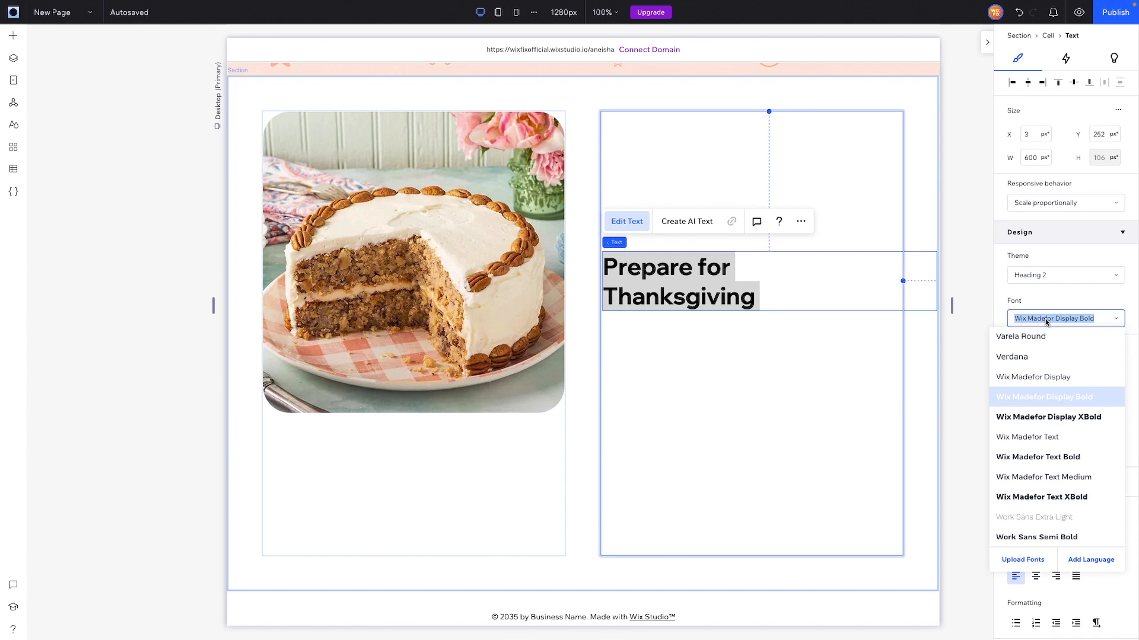
pyautogui.write('Butler FREE VERSION Regular')
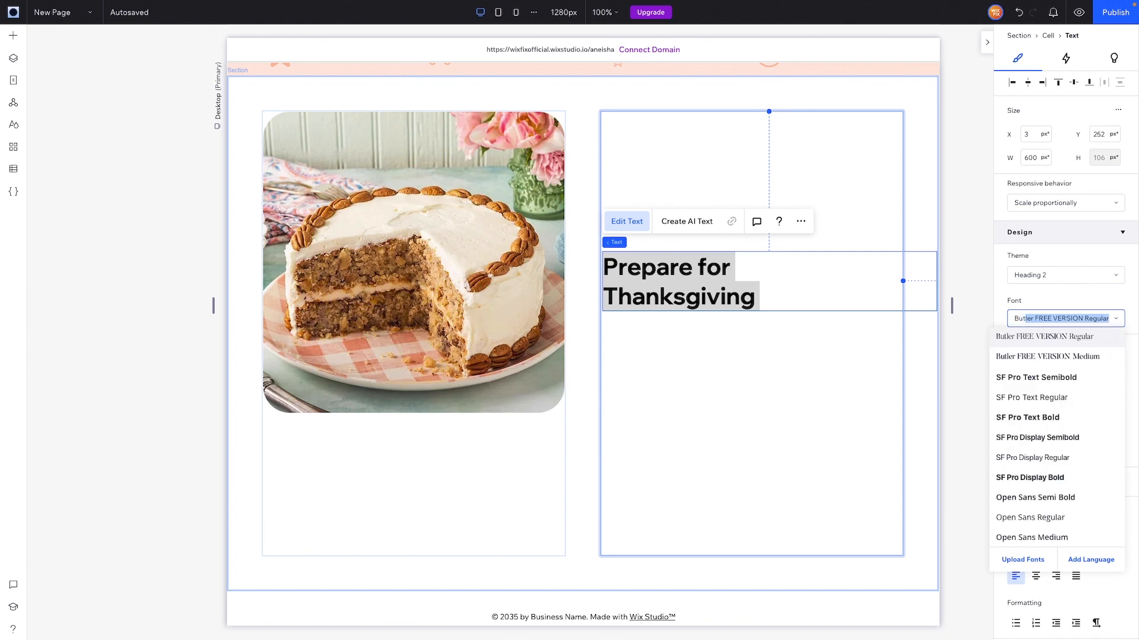
pyautogui.press('Return')
# Step: Set the "Prepare for Thanksgiving" heading's font size to 72 px
pyautogui.click(1107, 429)
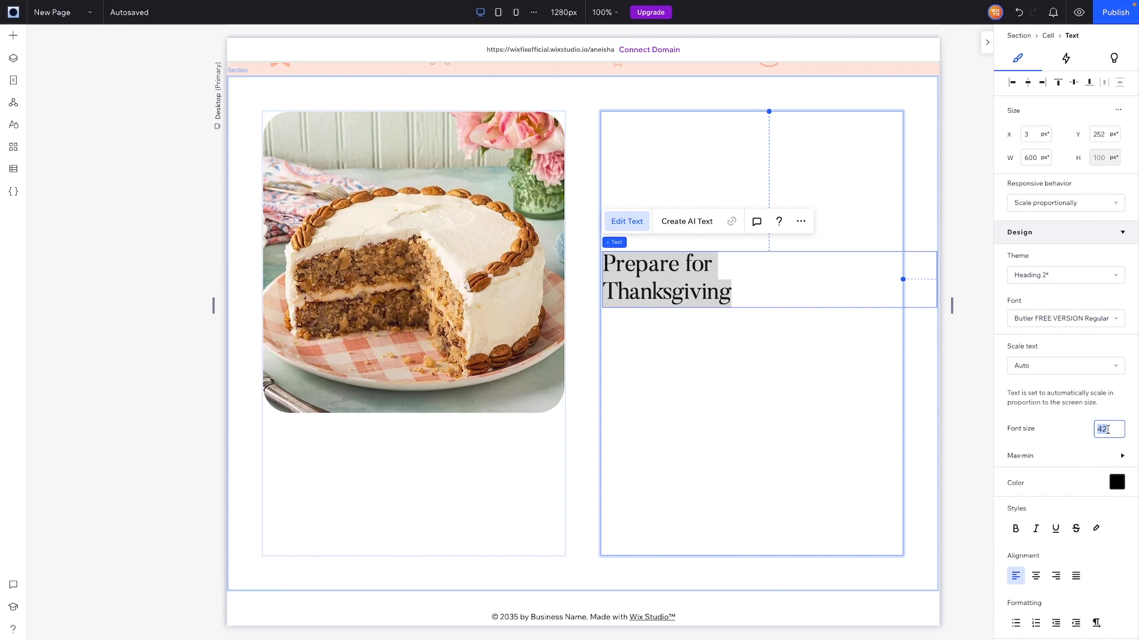
pyautogui.press('Return')
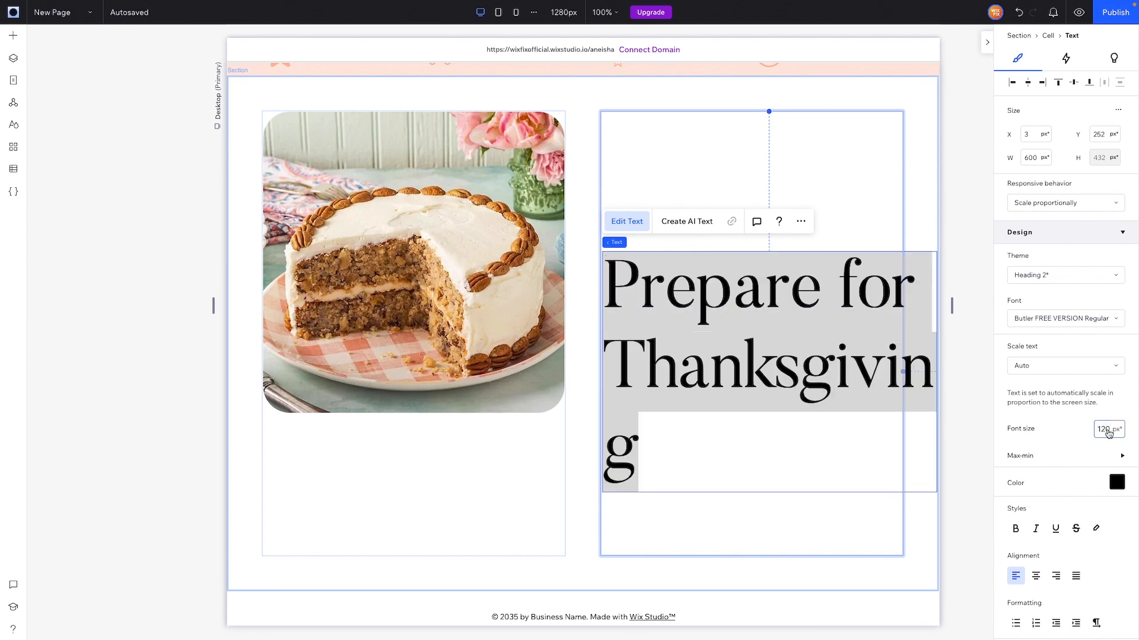
pyautogui.click(1107, 430)
pyautogui.write('90')
pyautogui.press('Return')
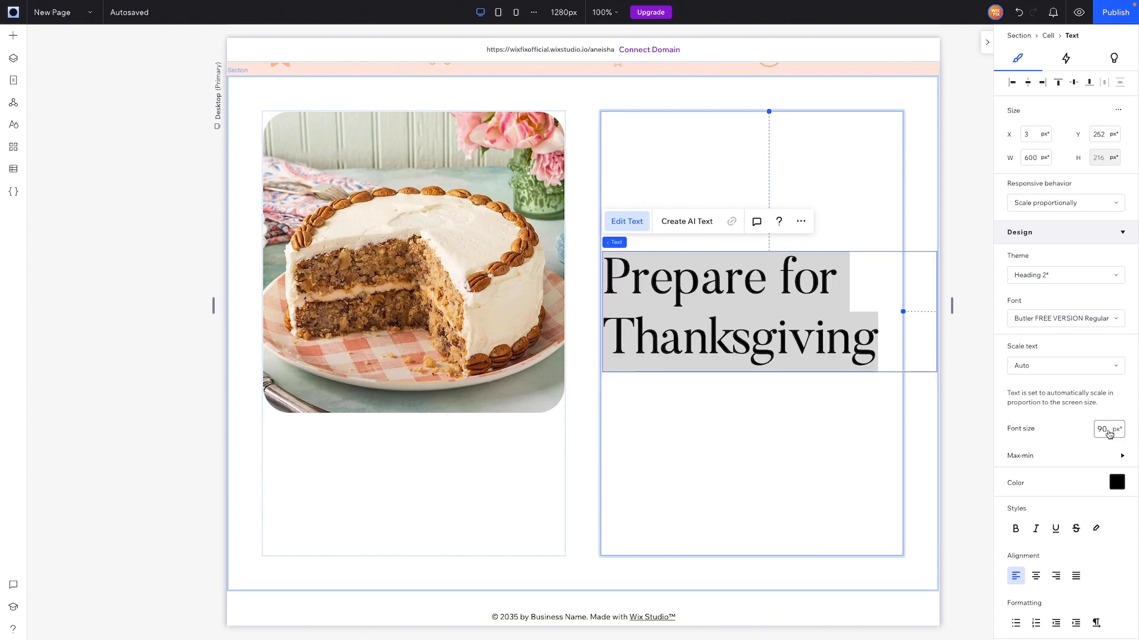
pyautogui.click(1108, 430)
pyautogui.write('64')
pyautogui.press('Return')
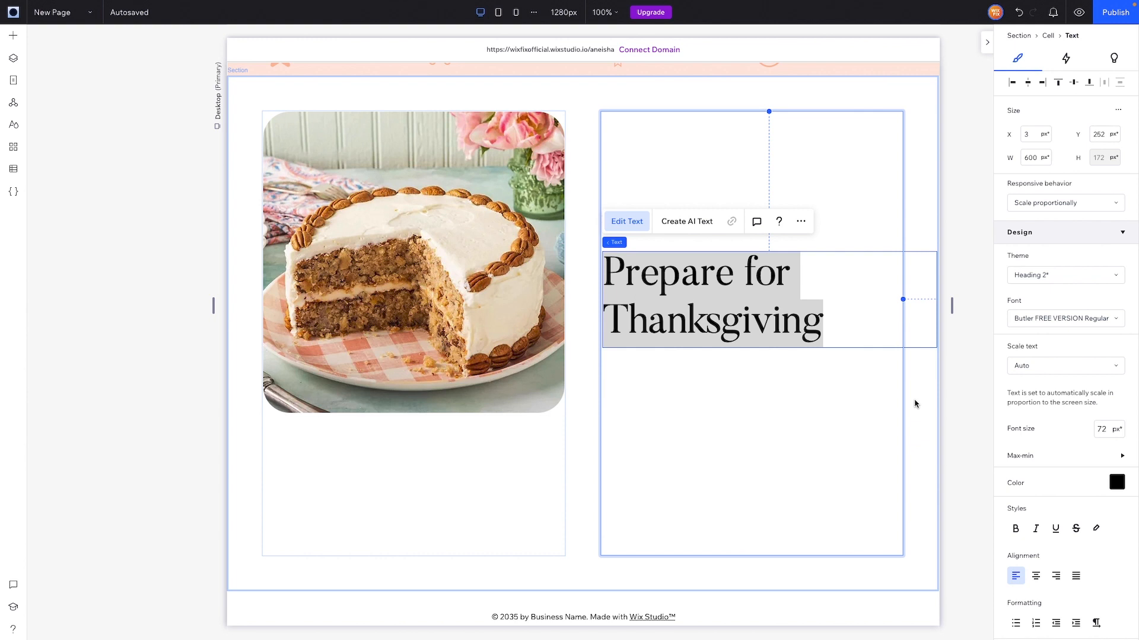
pyautogui.click(821, 407)
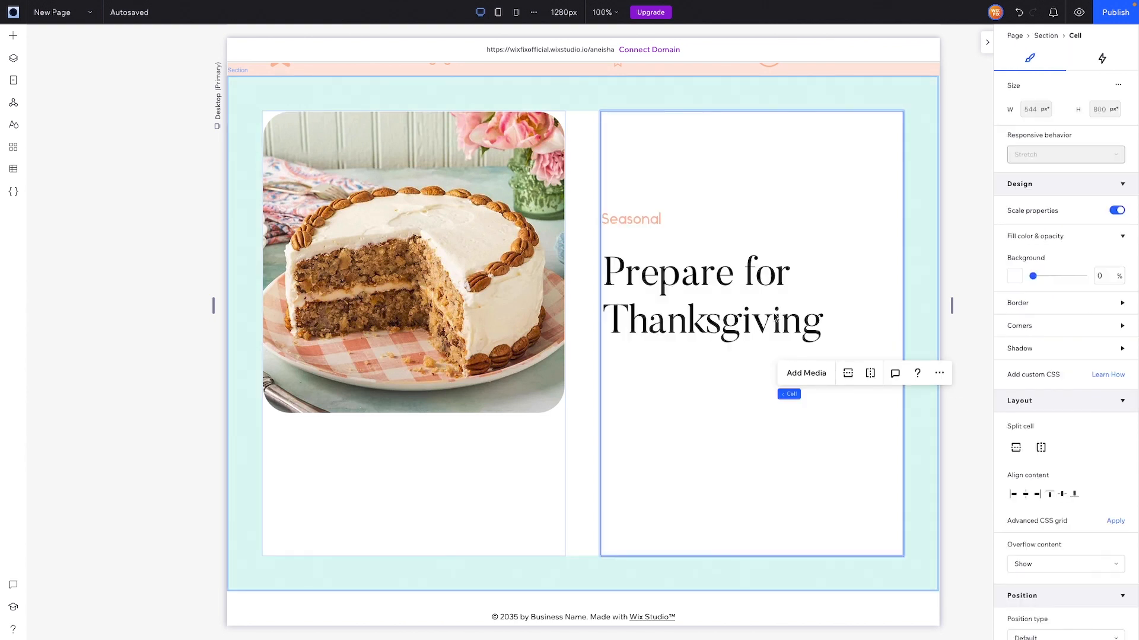
# Step: Set the Thanksgiving heading's responsive behavior to Hug and position it at X 0, Y 232 px in its column
pyautogui.click(917, 290)
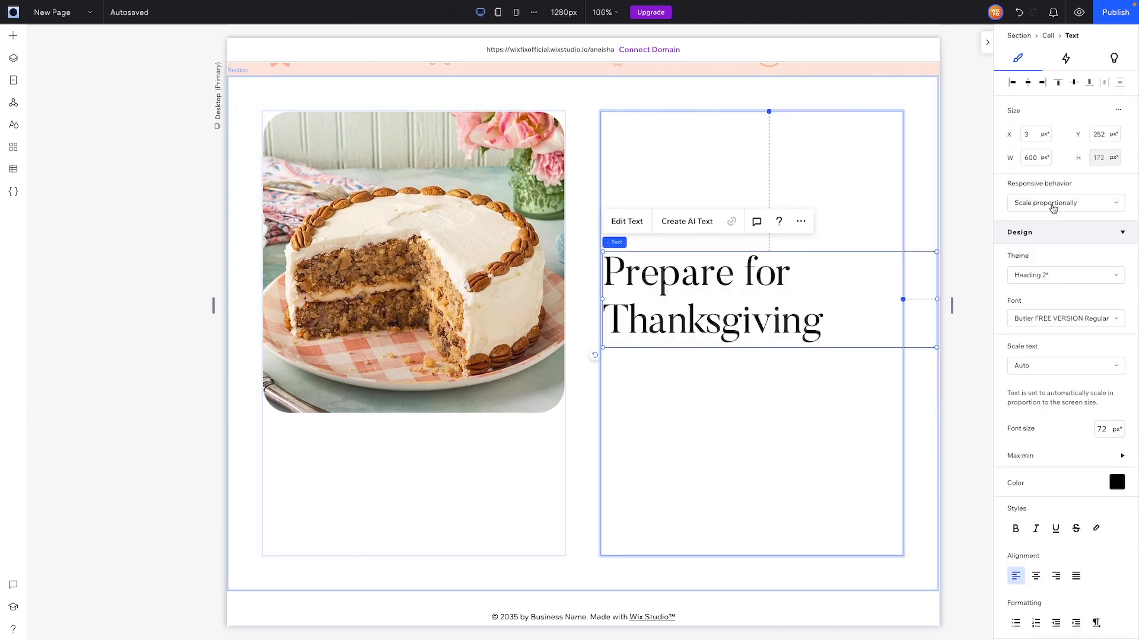
pyautogui.click(1050, 204)
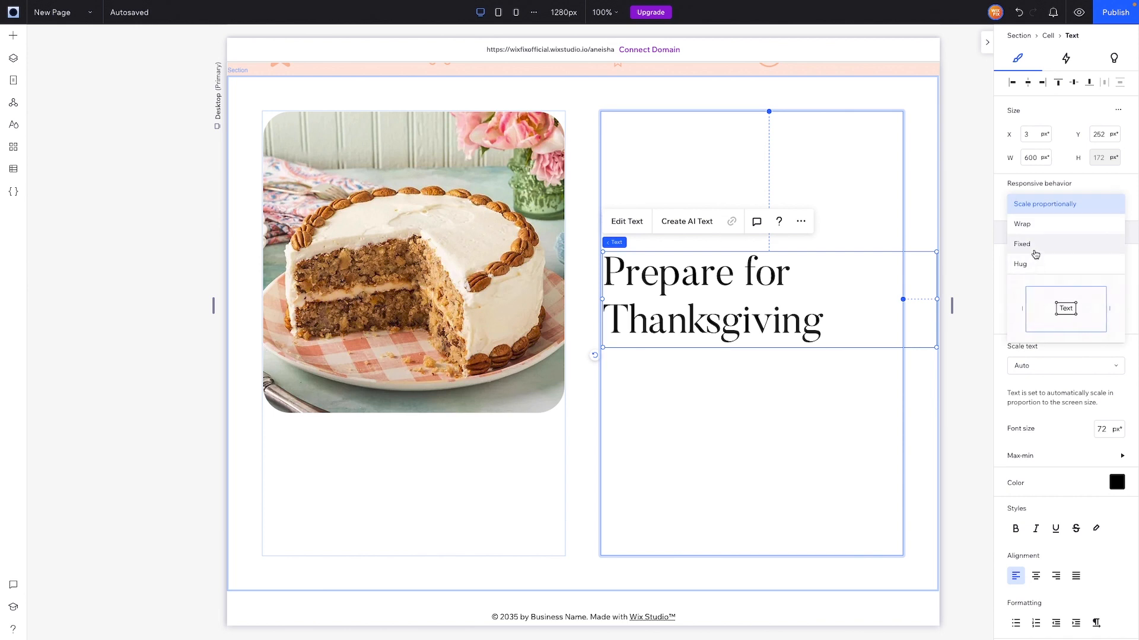
pyautogui.press('Escape')
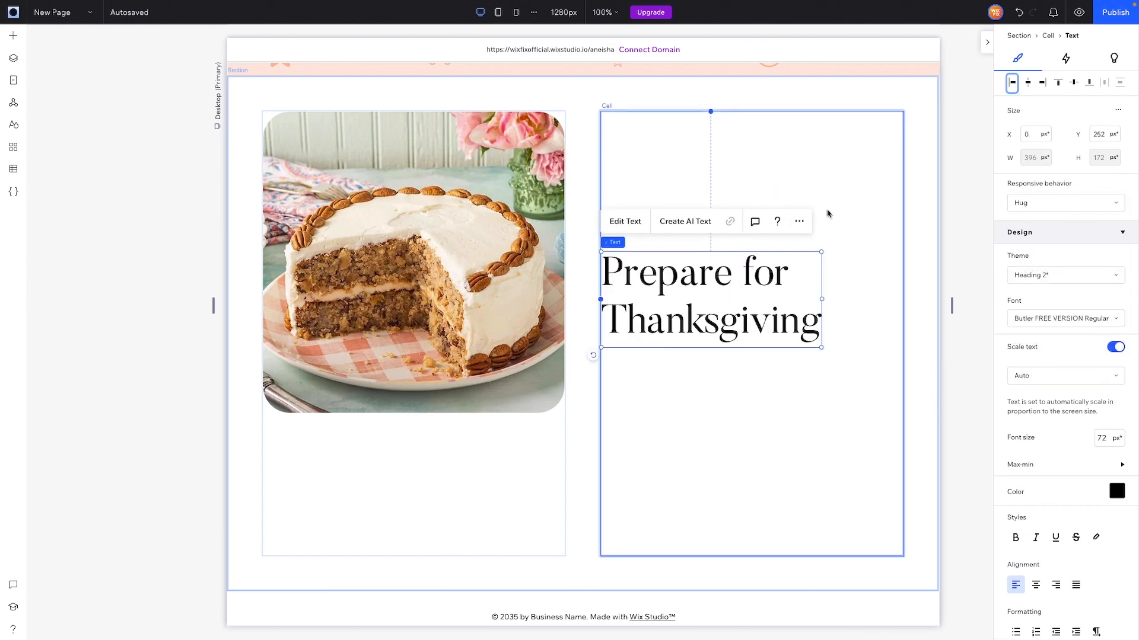
pyautogui.hotkey('shift', 'Up')
pyautogui.hotkey('shift', 'Up')
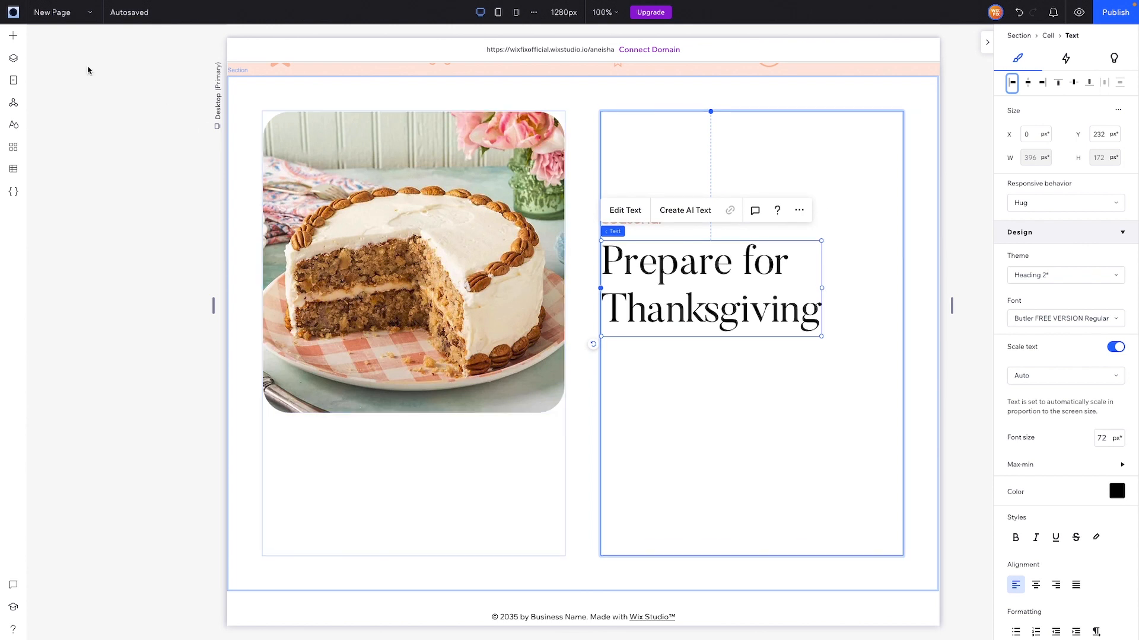
# Step: Add a Paragraph 1 text block below the "Prepare for Thanksgiving" heading
pyautogui.click(13, 35)
pyautogui.moveTo(312, 260); pyautogui.dragTo(727, 377)
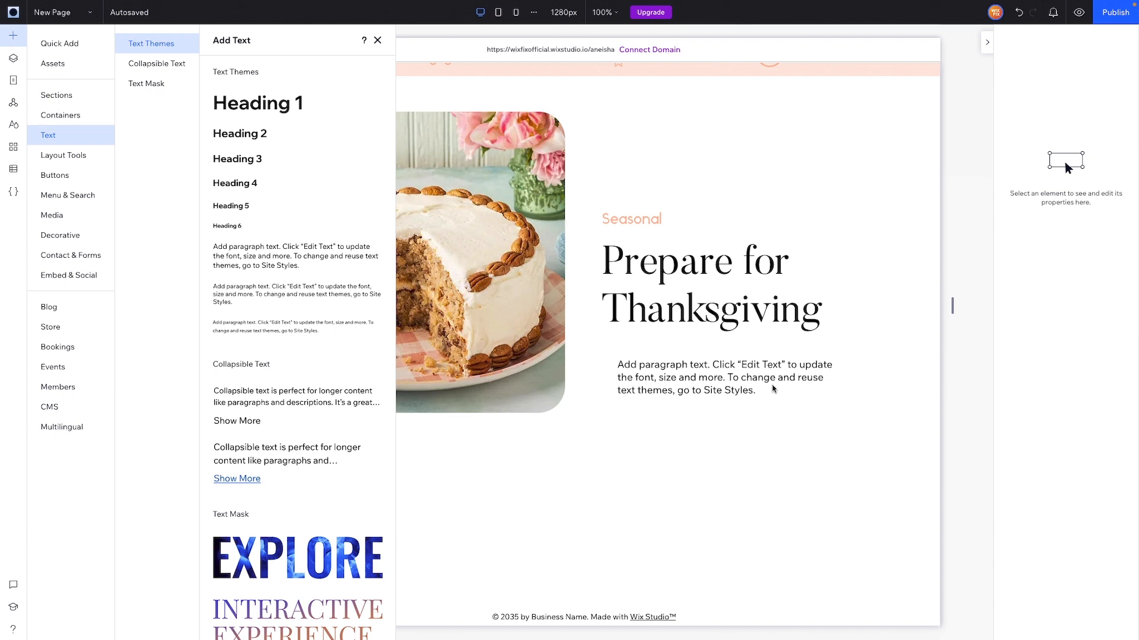
pyautogui.click(772, 389)
# Step: Color the paragraph in the medium gray theme color and position it at X 0, Y 422 px in its column
pyautogui.click(1115, 481)
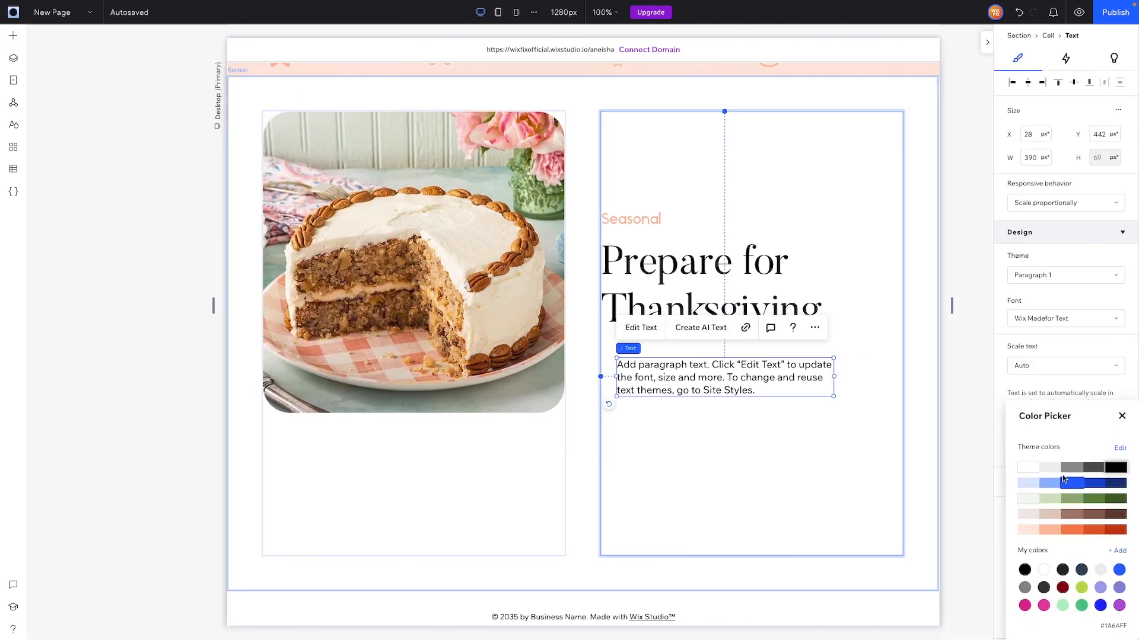
pyautogui.click(1071, 469)
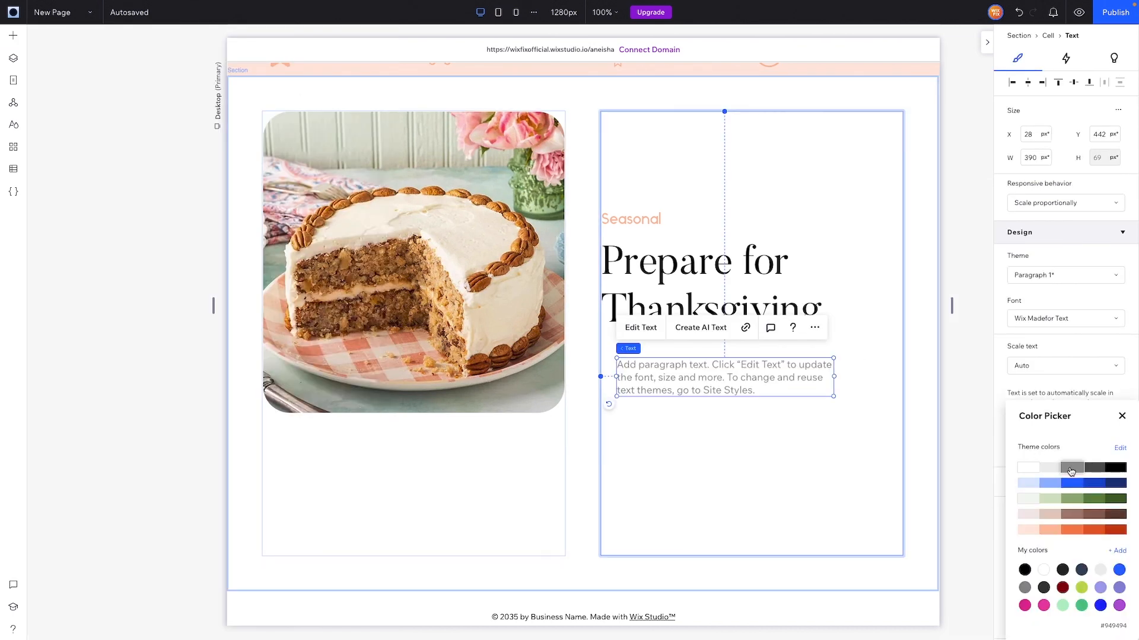
pyautogui.click(1012, 86)
pyautogui.click(1012, 84)
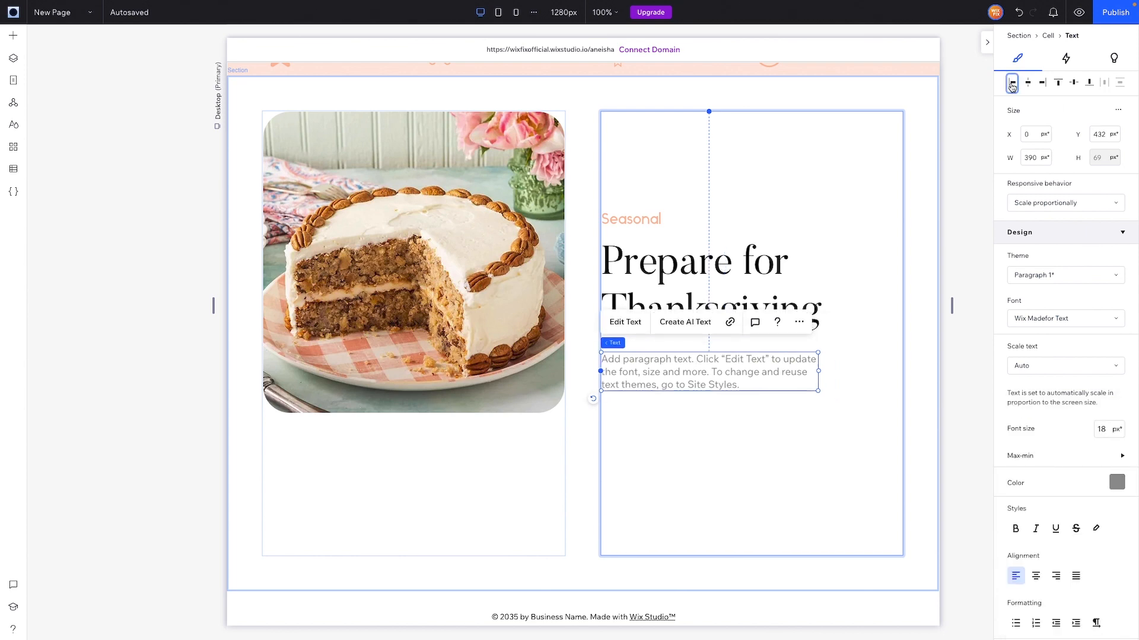
# Step: Copy the hero section's "Custom Cakes" button and paste it into the Thanksgiving column below the paragraph
pyautogui.scroll(8, 816, 233)
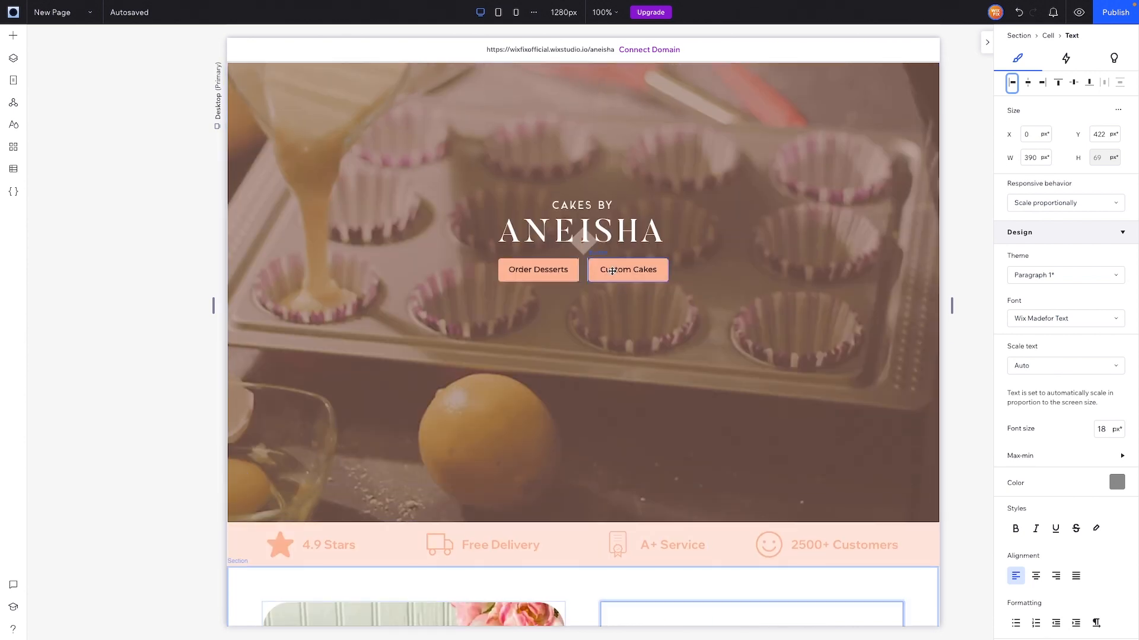
pyautogui.click(613, 272)
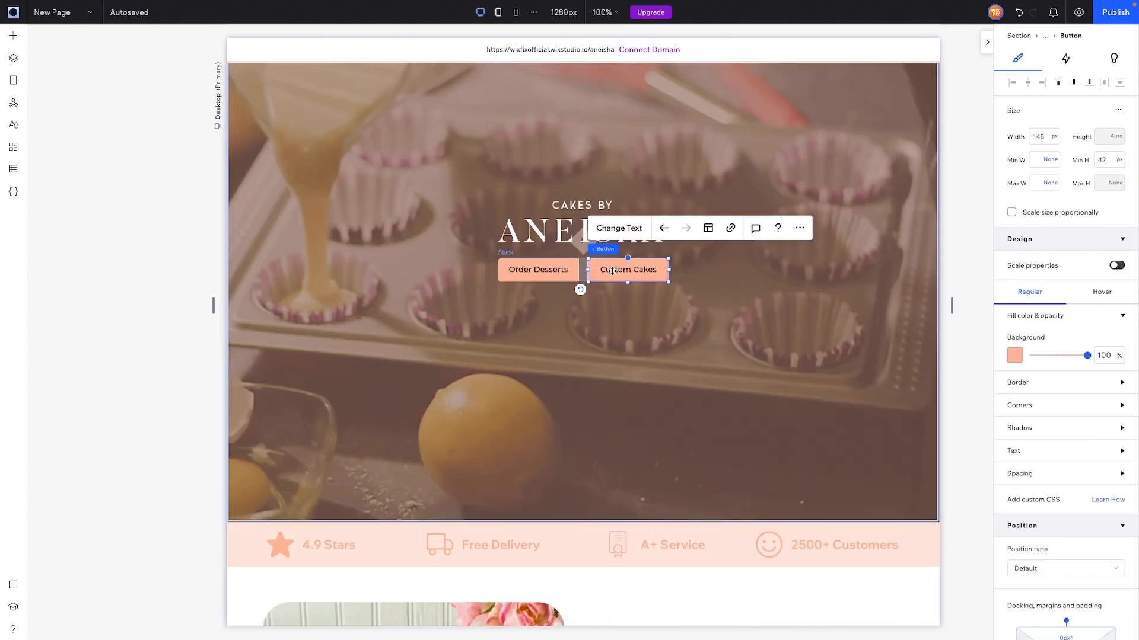
pyautogui.scroll(-10, 613, 272)
pyautogui.click(686, 453)
pyautogui.rightClick(687, 454)
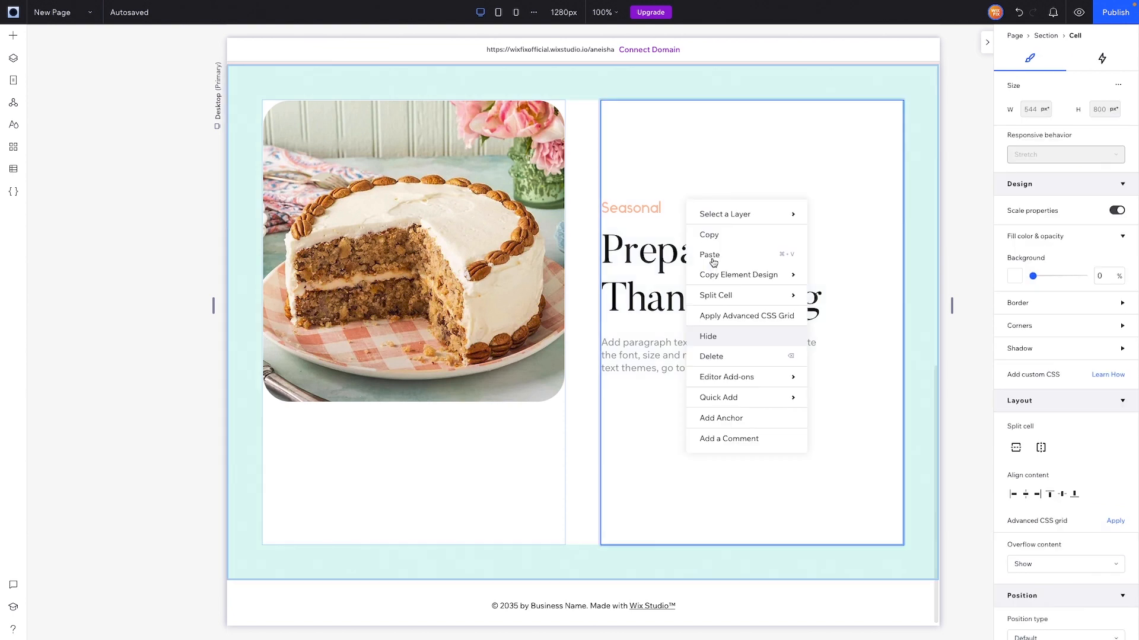
pyautogui.click(709, 255)
# Step: Relabel the pasted button "View Menu" and place it directly under the paragraph, flush with the column's left edge
pyautogui.click(716, 418)
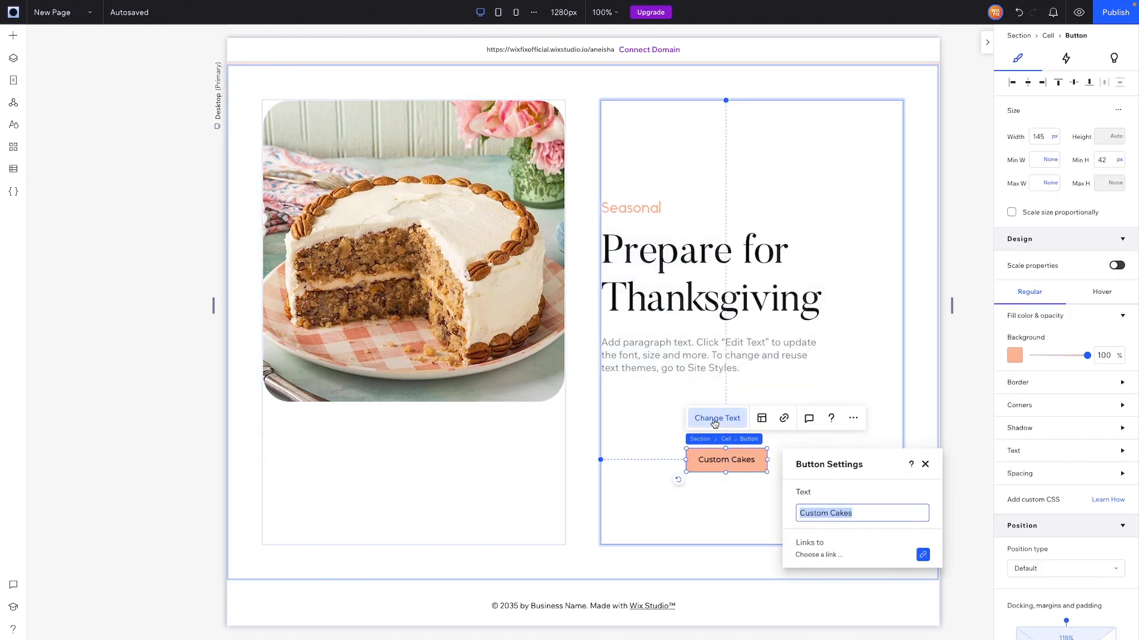
pyautogui.write('View')
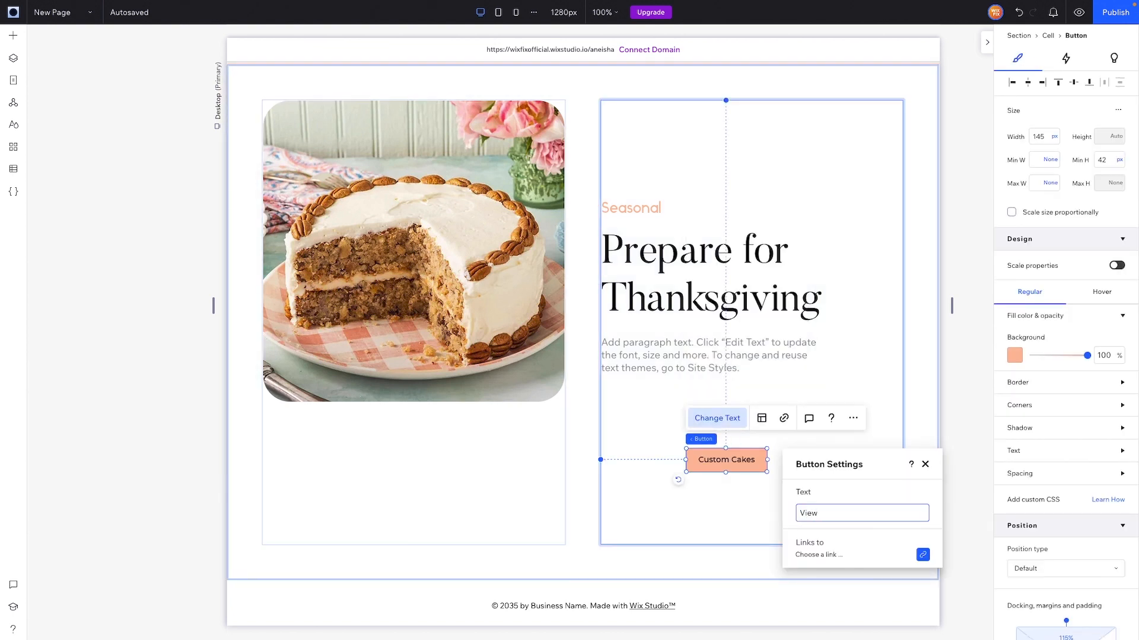
pyautogui.write(' Menu')
pyautogui.click(766, 454)
pyautogui.doubleClick(700, 462)
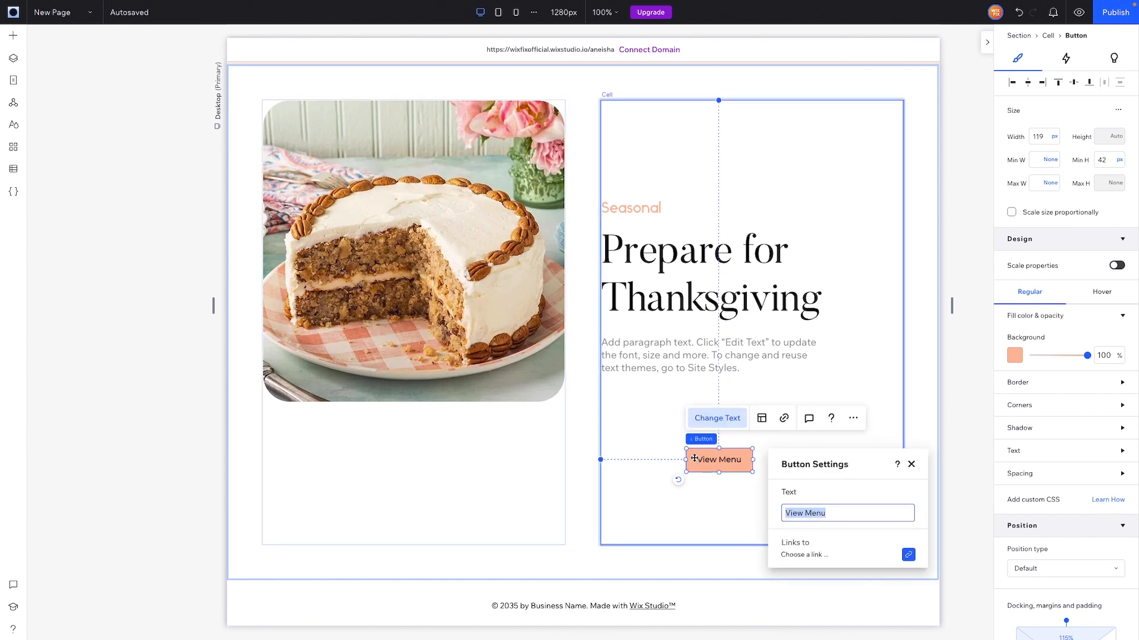
pyautogui.moveTo(639, 421); pyautogui.dragTo(615, 396)
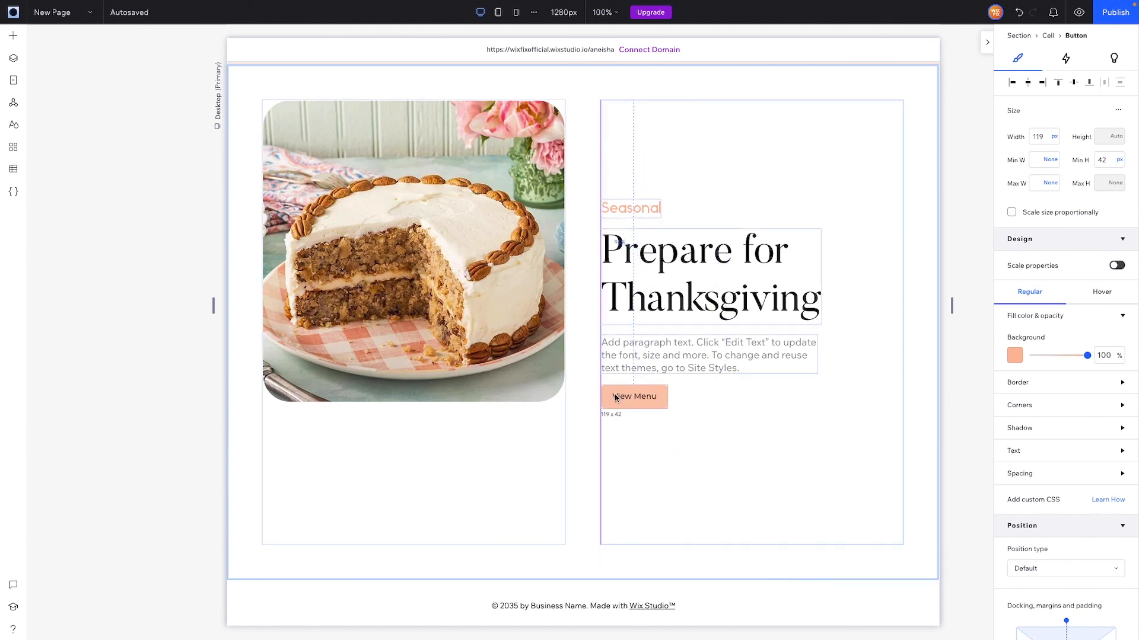
# Step: Stack the "Seasonal" text, heading, paragraph and button, and center the stack horizontally and vertically in the right column
pyautogui.keyDown('shift'); pyautogui.click(736, 375); pyautogui.keyUp('shift')
pyautogui.keyDown('shift'); pyautogui.click(655, 232); pyautogui.keyUp('shift')
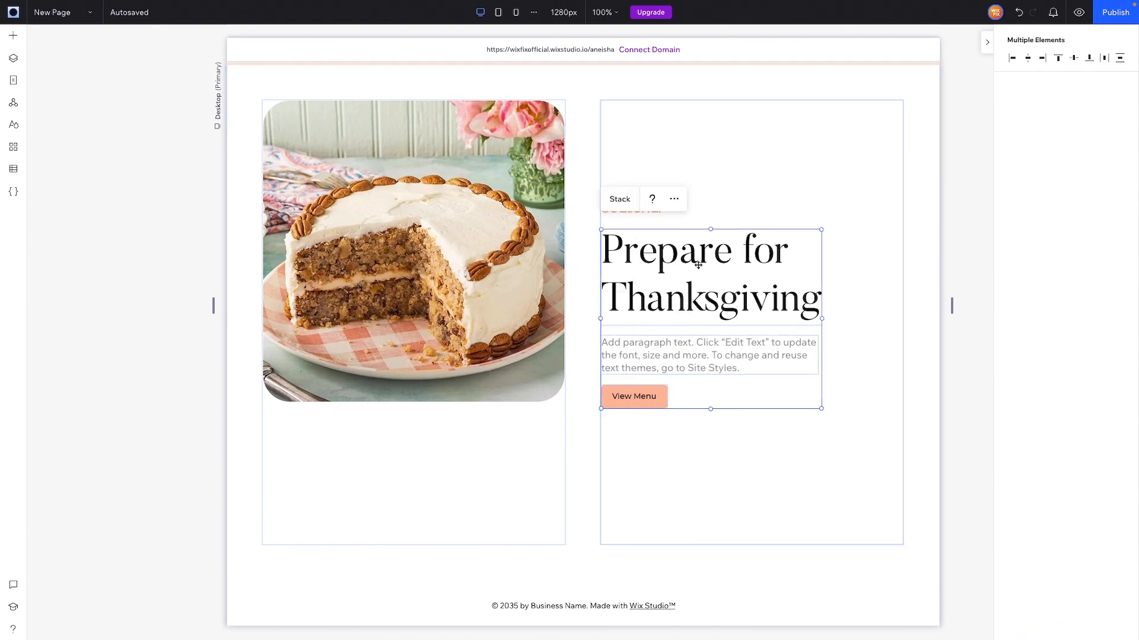
pyautogui.keyDown('shift'); pyautogui.click(646, 214); pyautogui.keyUp('shift')
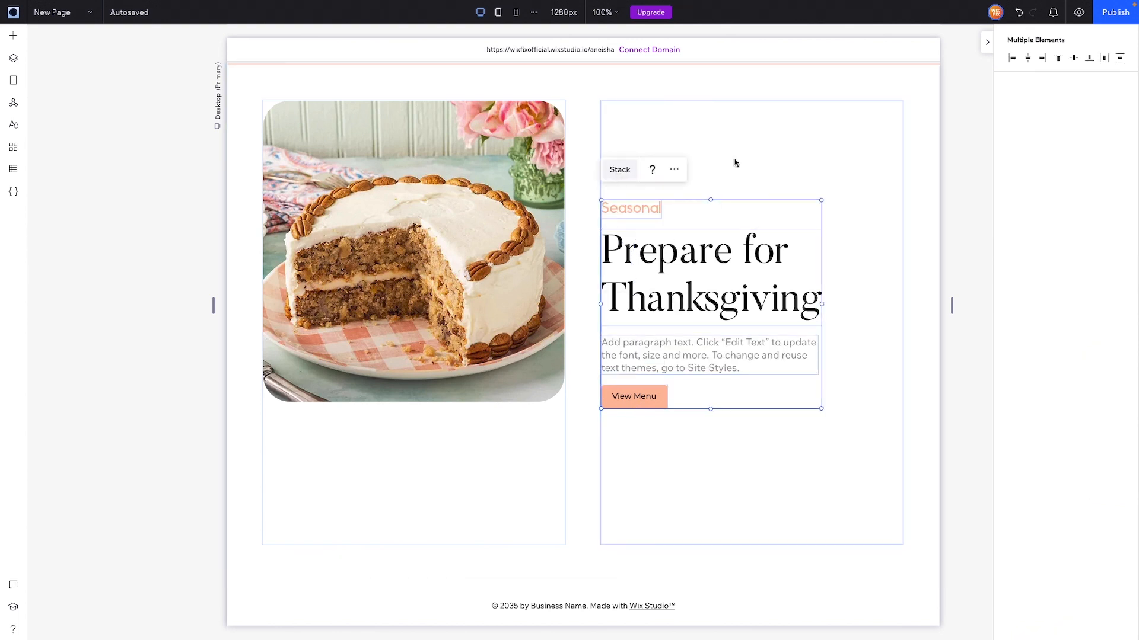
pyautogui.hotkey('ctrl', 'shift', 's')
pyautogui.click(1028, 85)
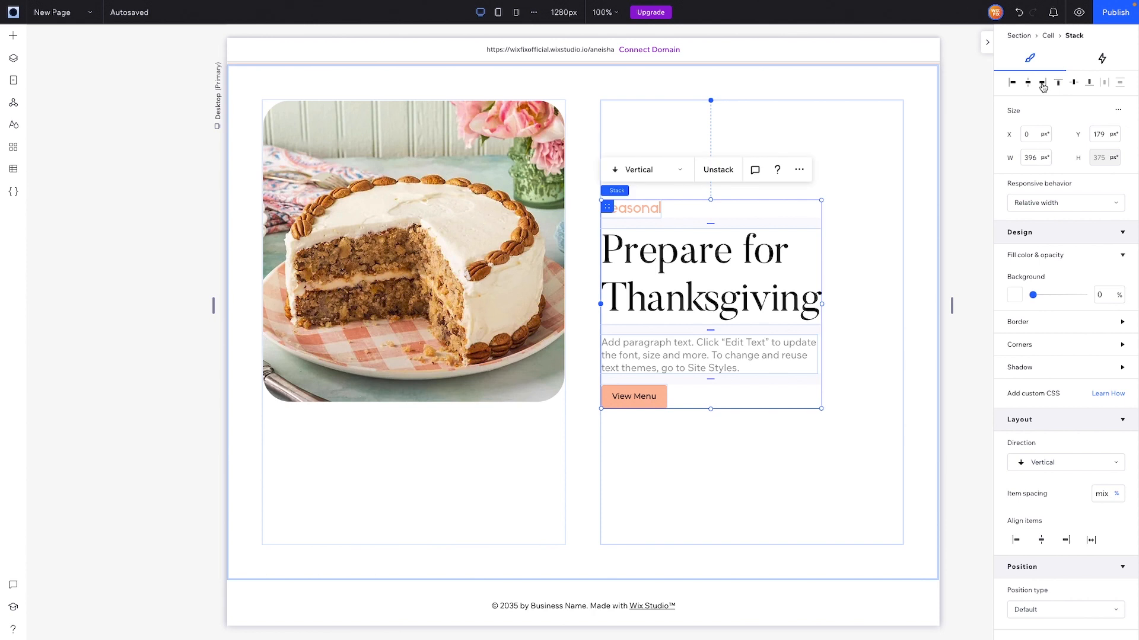
pyautogui.click(1074, 83)
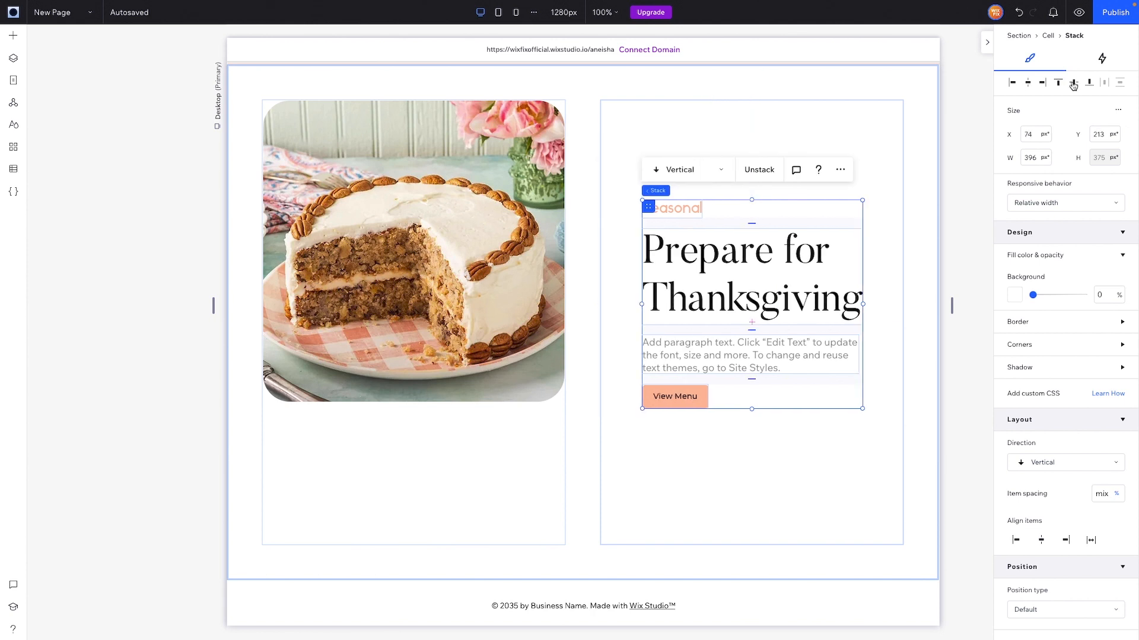
# Step: Set the height of the two-column Thanksgiving section to 670 px
pyautogui.click(917, 250)
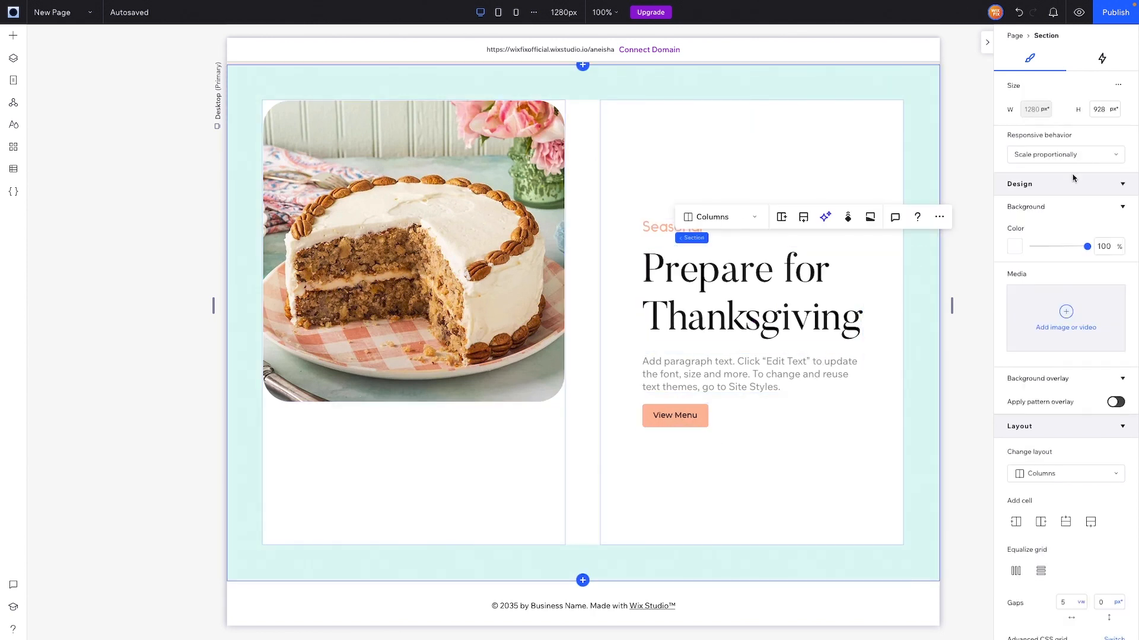
pyautogui.click(1104, 110)
pyautogui.press('Return')
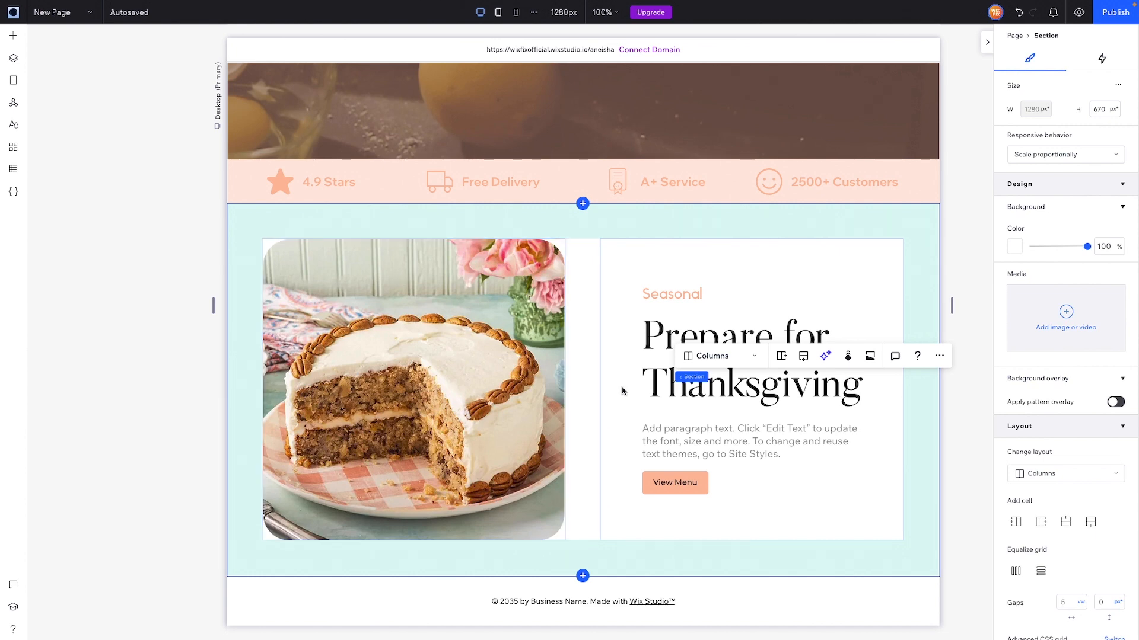
# Step: Add a blank section below the Thanksgiving section with a height of 900 px
pyautogui.click(582, 576)
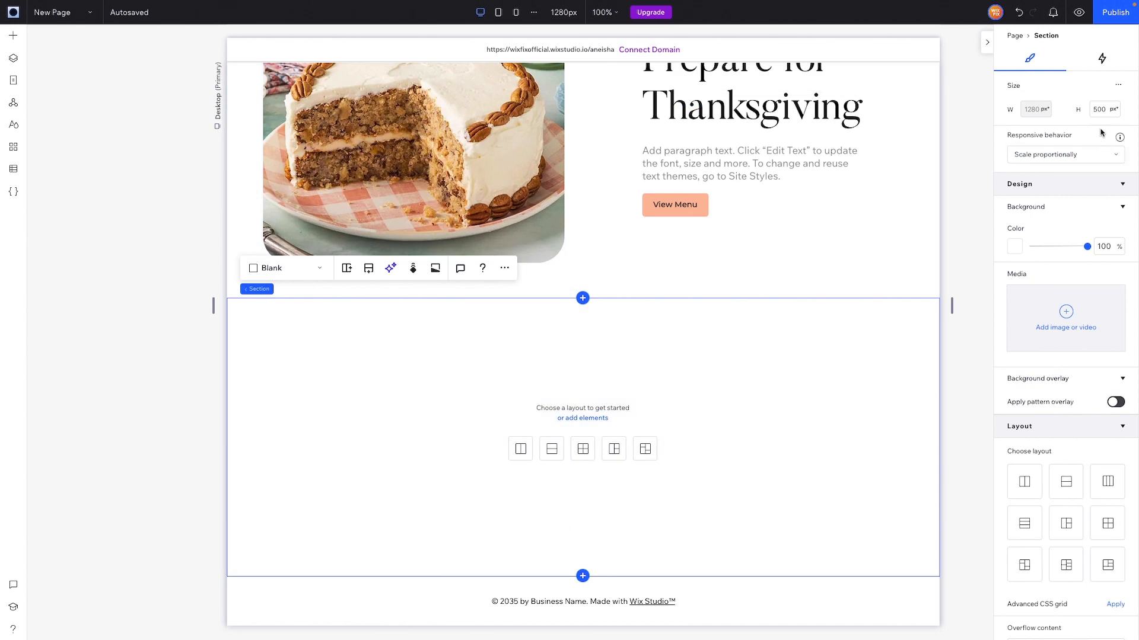
pyautogui.click(1107, 112)
pyautogui.write('80')
pyautogui.write('0')
pyautogui.press('Return')
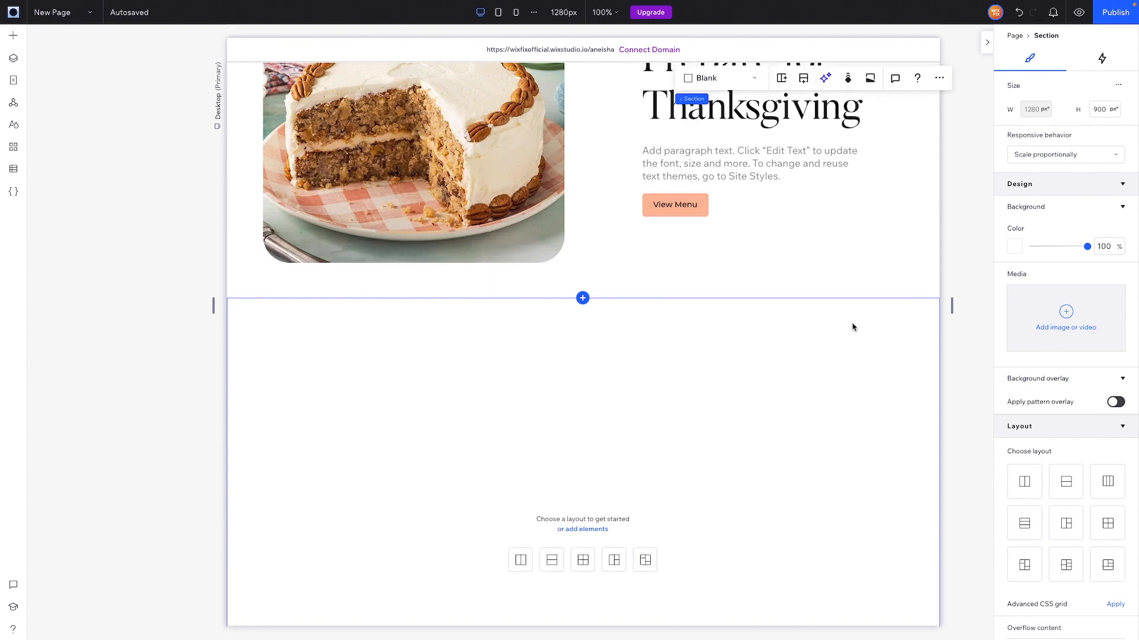
# Step: Add a Heading 2 text reading "CAKE JARS" to the upper part of the blank section
pyautogui.click(13, 36)
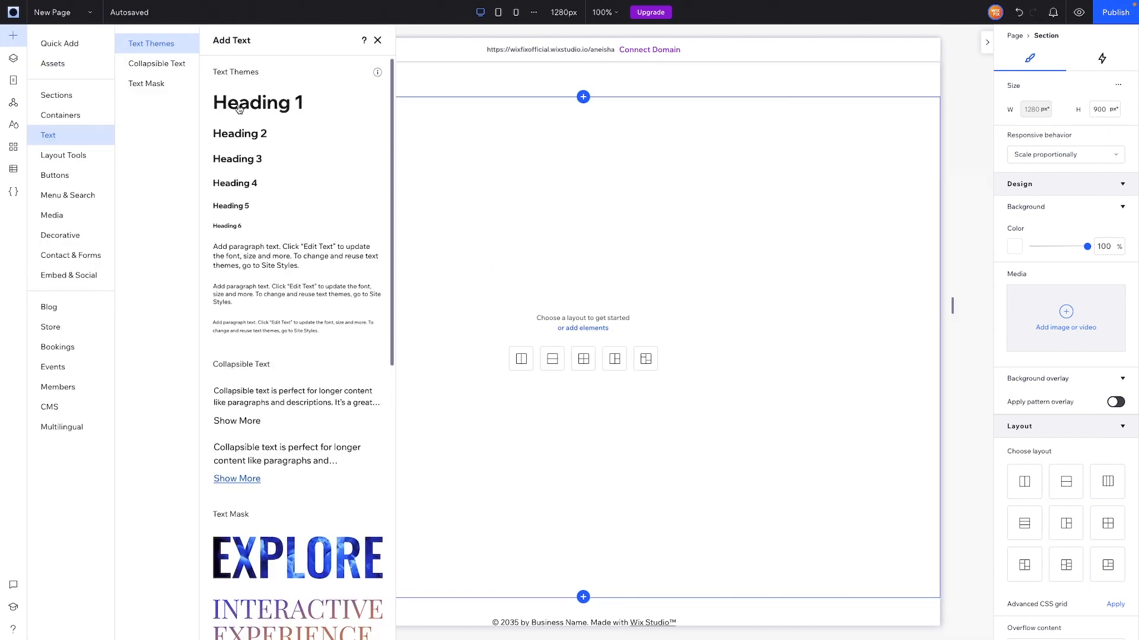
pyautogui.moveTo(240, 134); pyautogui.dragTo(554, 214)
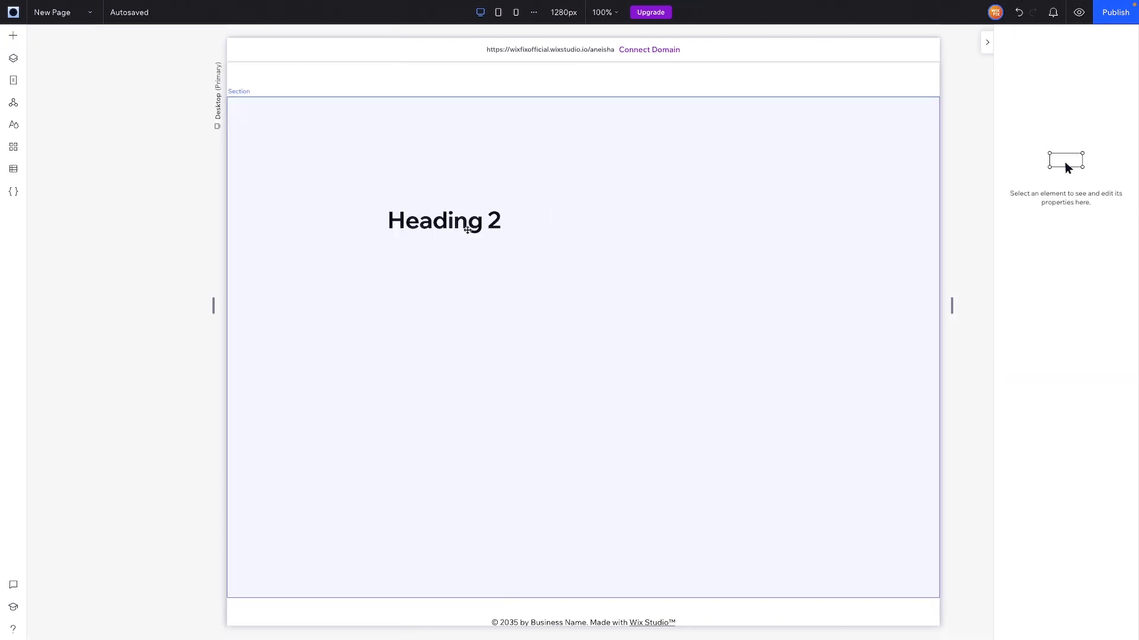
pyautogui.doubleClick(462, 223)
pyautogui.write('Cake')
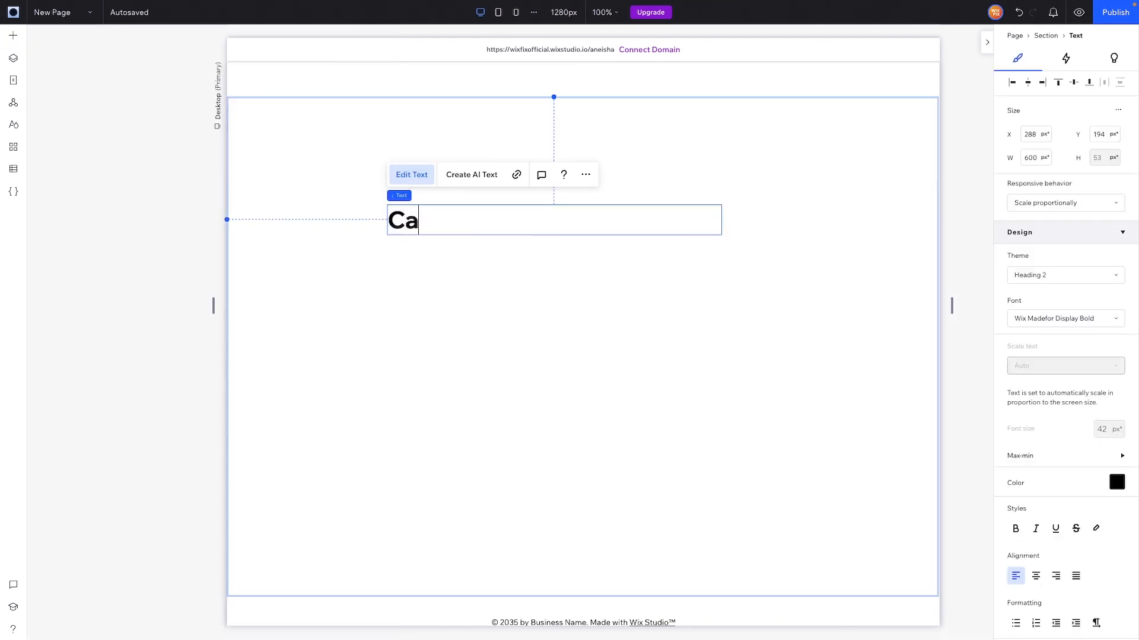
pyautogui.press('BackSpace')
pyautogui.press('BackSpace')
pyautogui.press('BackSpace')
pyautogui.write('AKE JARS')
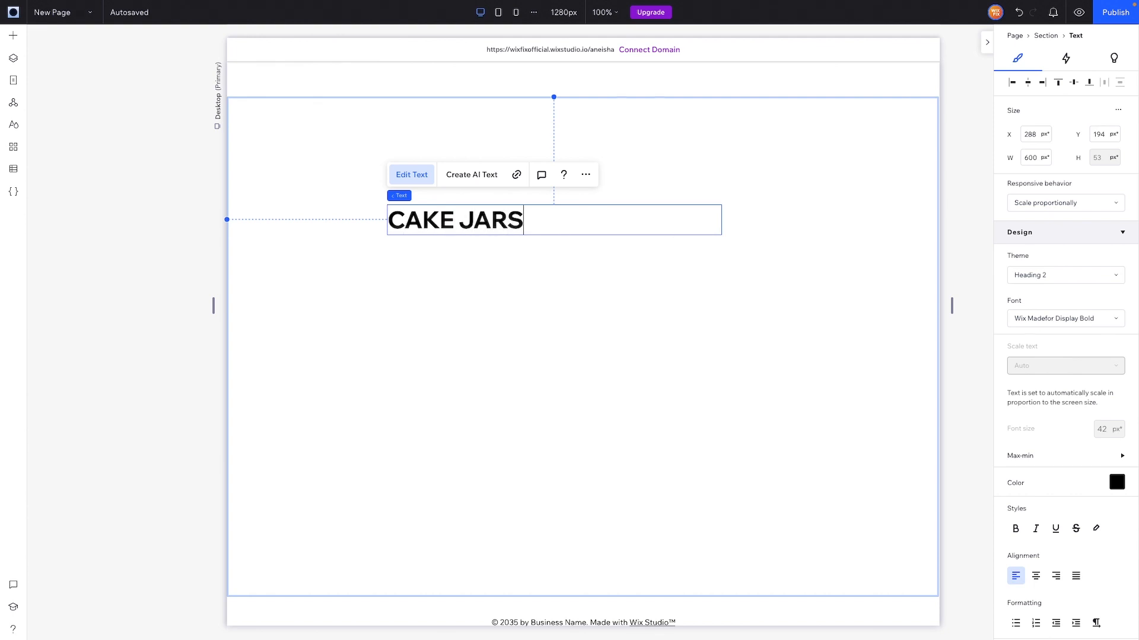
# Step: Set the "CAKE JARS" heading's responsive behavior to Hug and its font size to 180 px
pyautogui.hotkey('ctrl', 'a')
pyautogui.click(1077, 204)
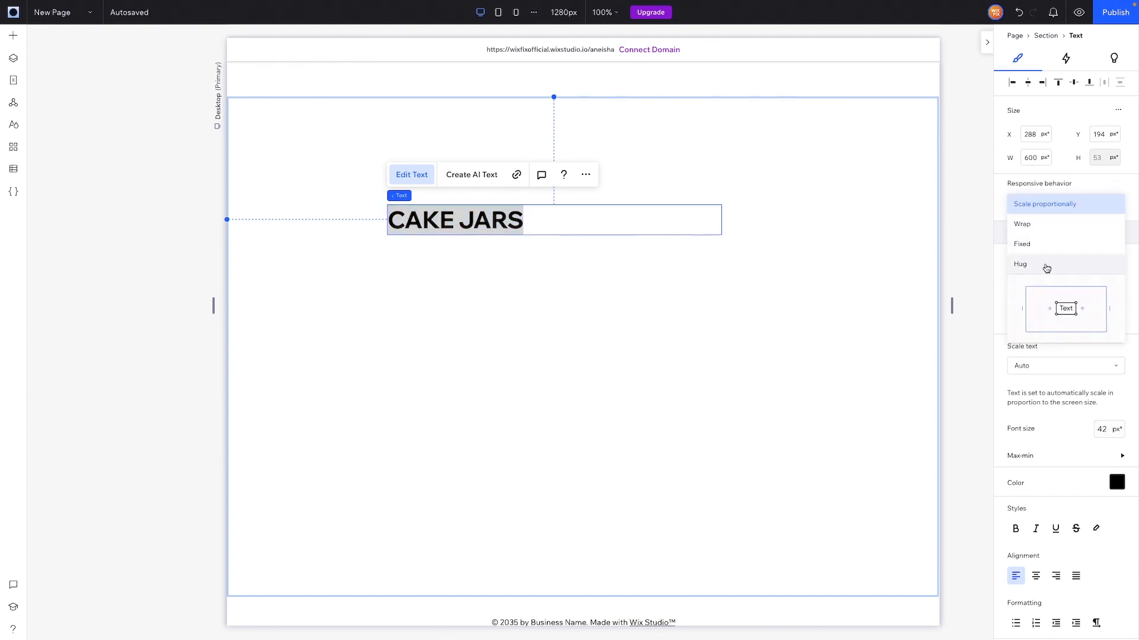
pyautogui.click(1045, 265)
pyautogui.click(1104, 439)
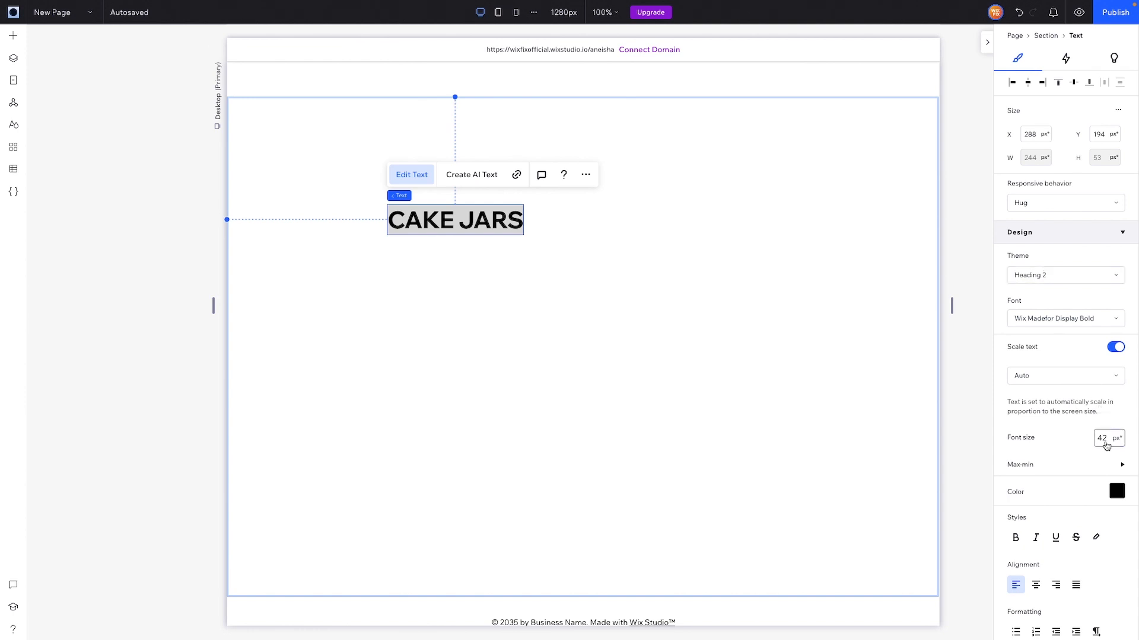
pyautogui.write('180')
pyautogui.press('Return')
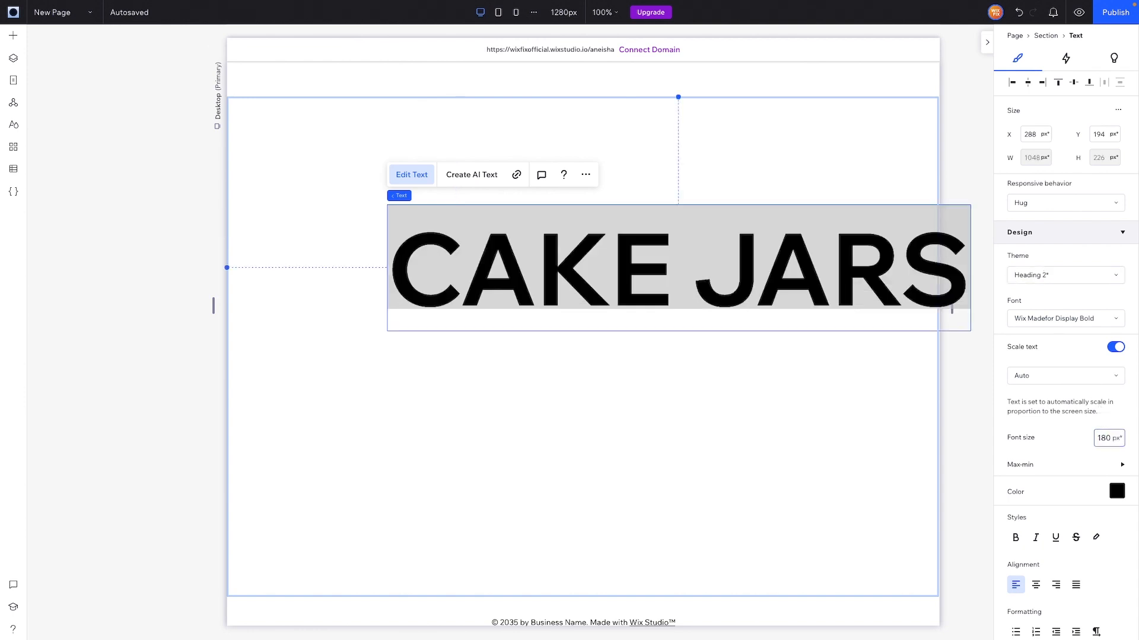
# Step: Set the "CAKE JARS" heading's font to Ikaros Regular and its color to the lightest peach theme color, #FFE9DF
pyautogui.click(1085, 319)
pyautogui.write('Ikaros Regular')
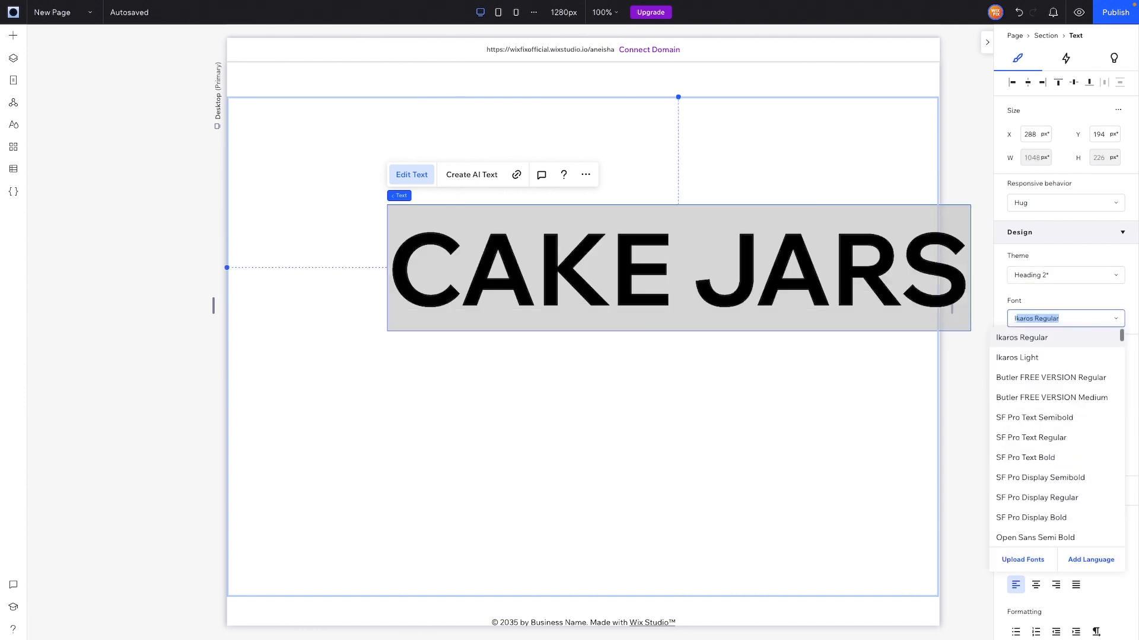
pyautogui.click(1060, 338)
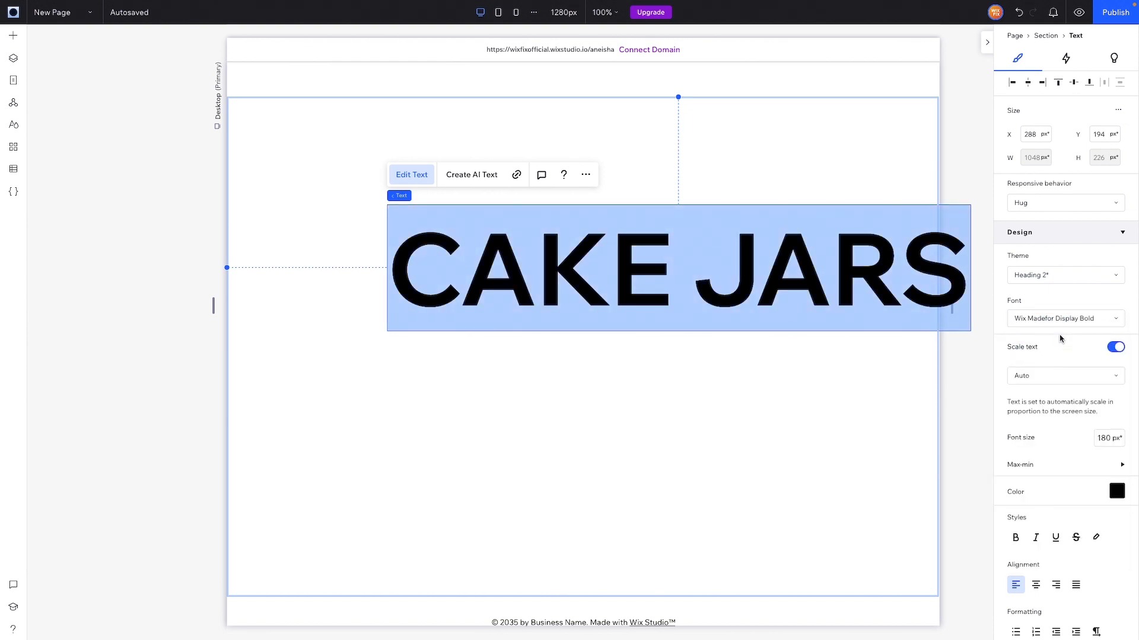
pyautogui.click(1109, 492)
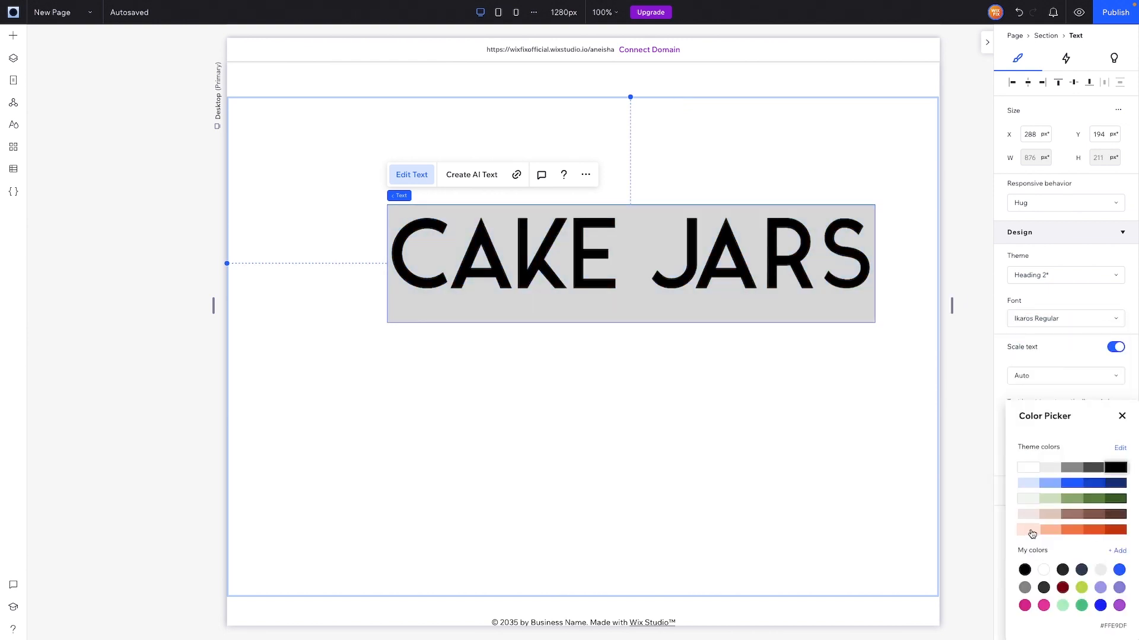
pyautogui.click(1032, 534)
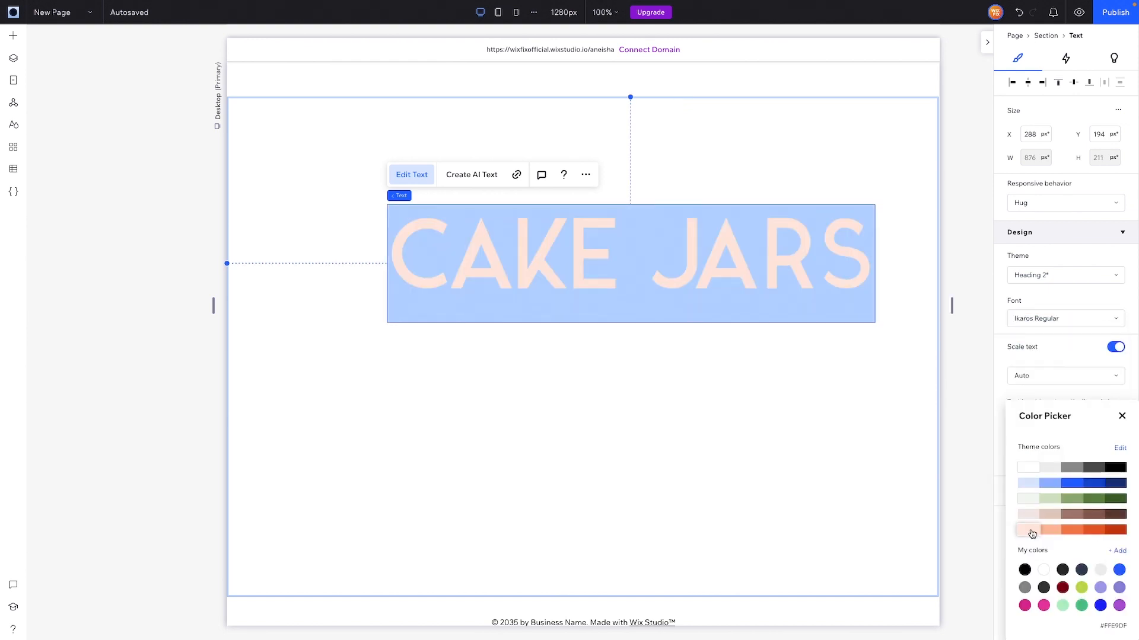
pyautogui.click(679, 381)
pyautogui.click(820, 394)
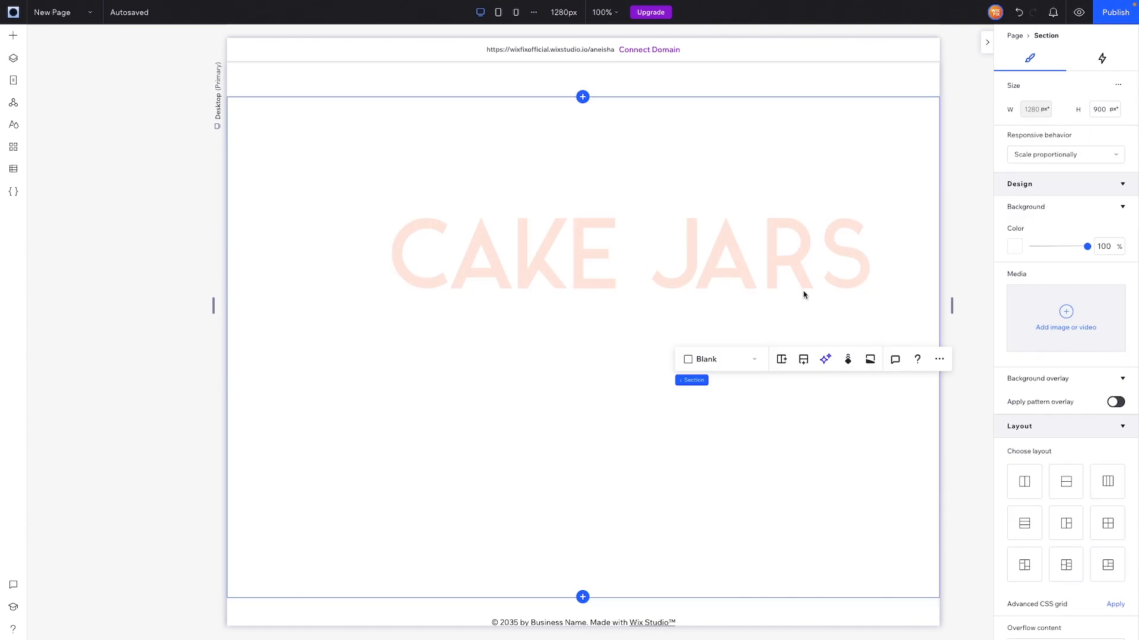
# Step: Center the "CAKE JARS" heading horizontally in the section and move it up to Y 134 px
pyautogui.click(803, 295)
pyautogui.click(1027, 81)
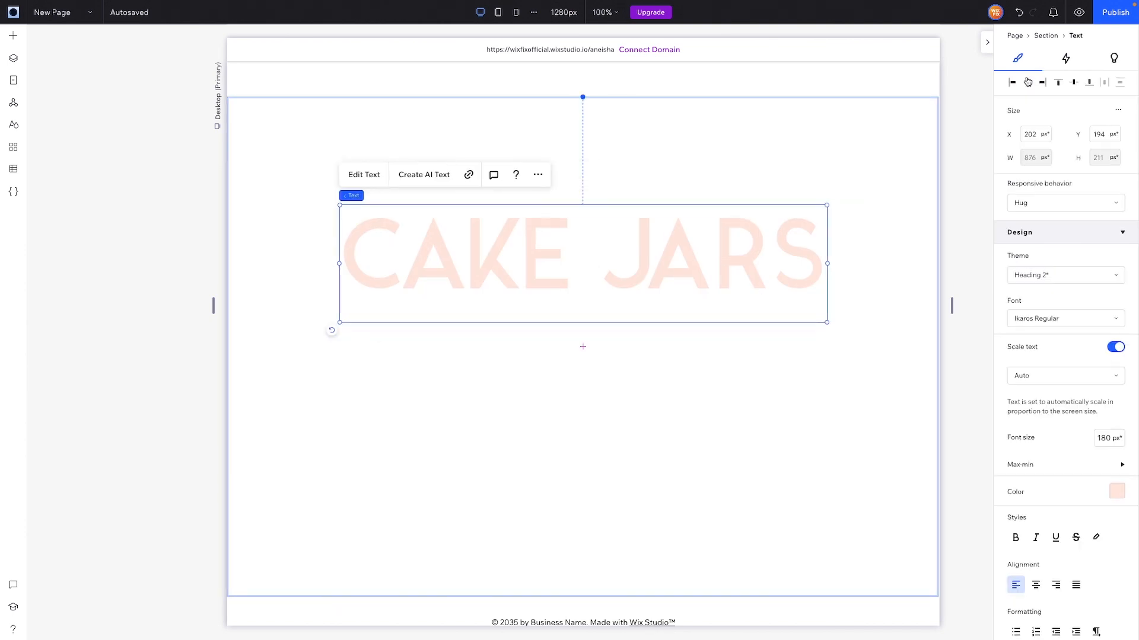
pyautogui.click(1028, 81)
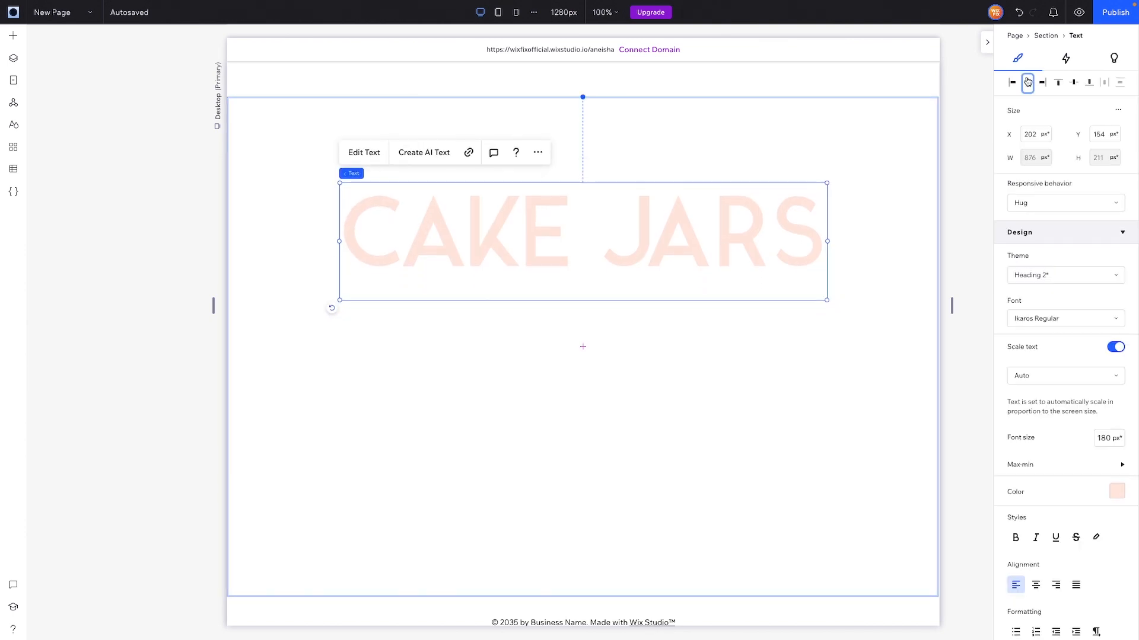
# Step: Copy the "View Menu" button from the Thanksgiving section into the Cake Jars section, centered horizontally over the lower part of the heading
pyautogui.scroll(4, 652, 296)
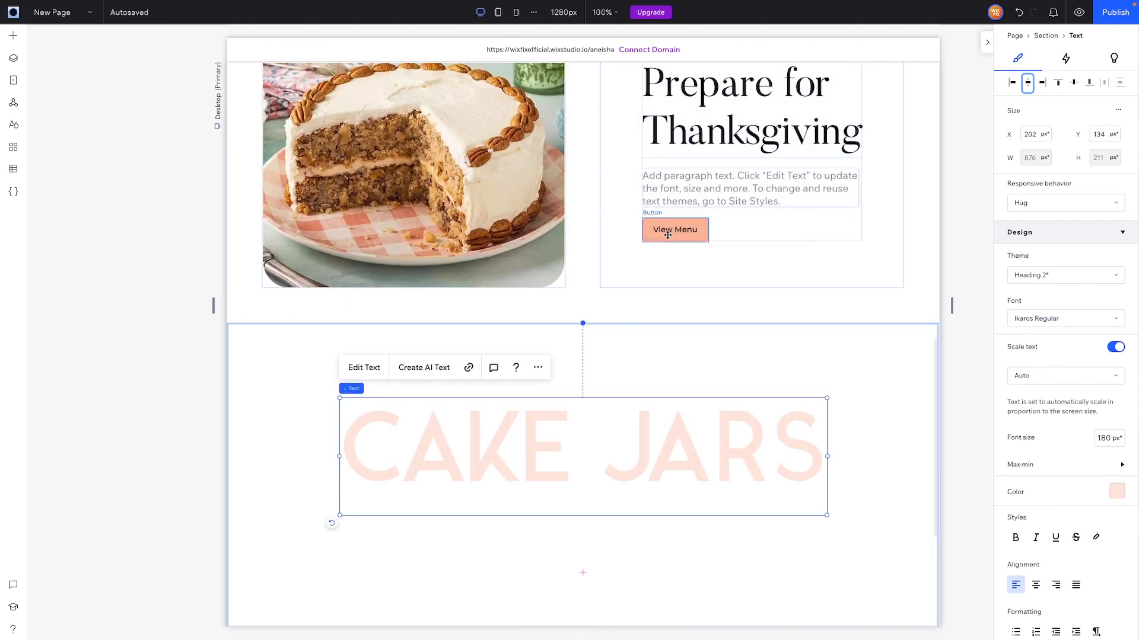
pyautogui.click(668, 235)
pyautogui.scroll(-3, 668, 235)
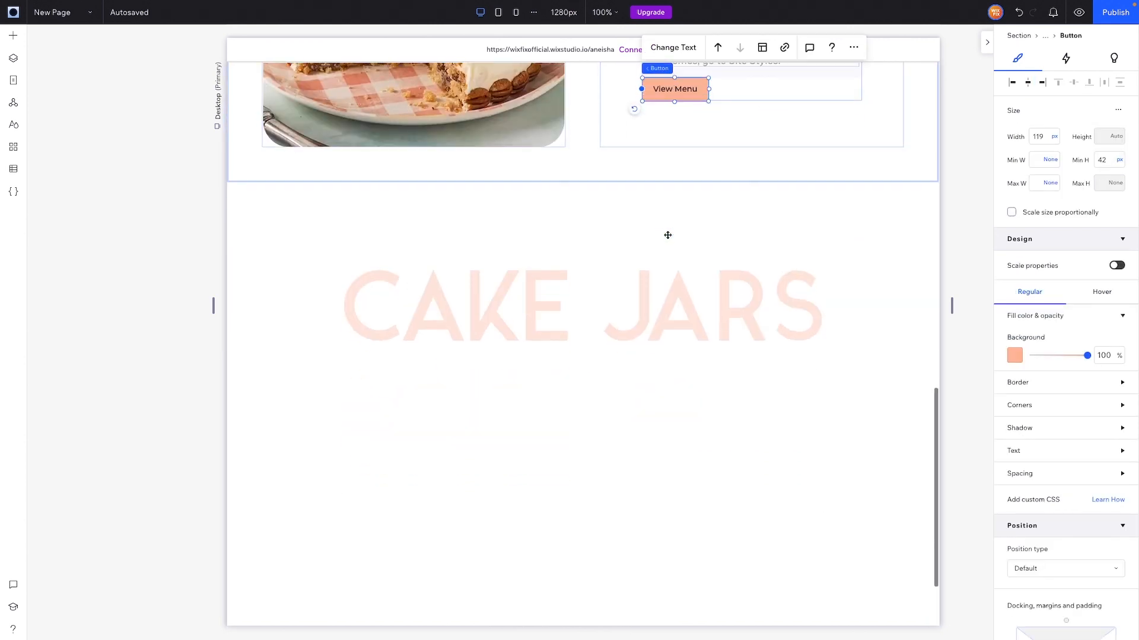
pyautogui.rightClick(564, 353)
pyautogui.click(606, 104)
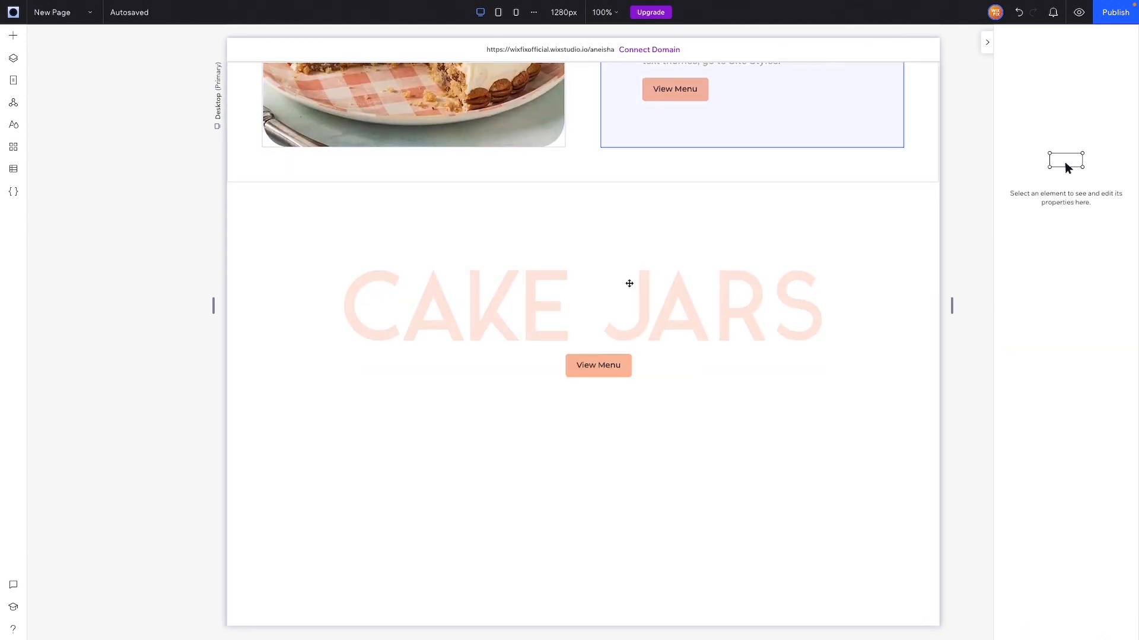
pyautogui.click(1028, 83)
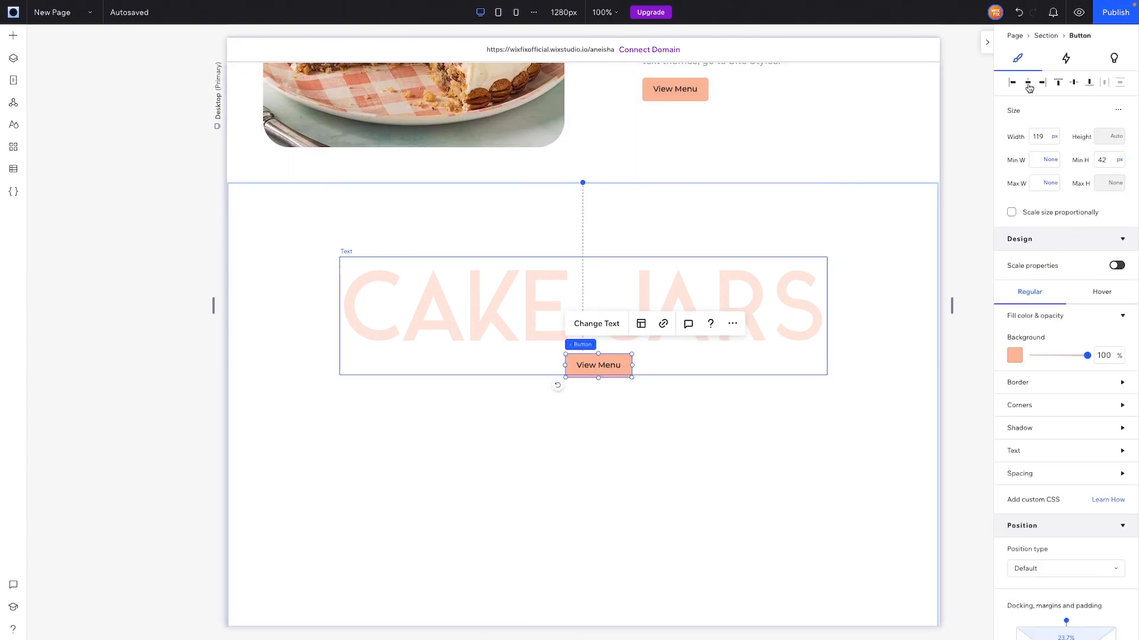
pyautogui.hotkey('shift', 'Up')
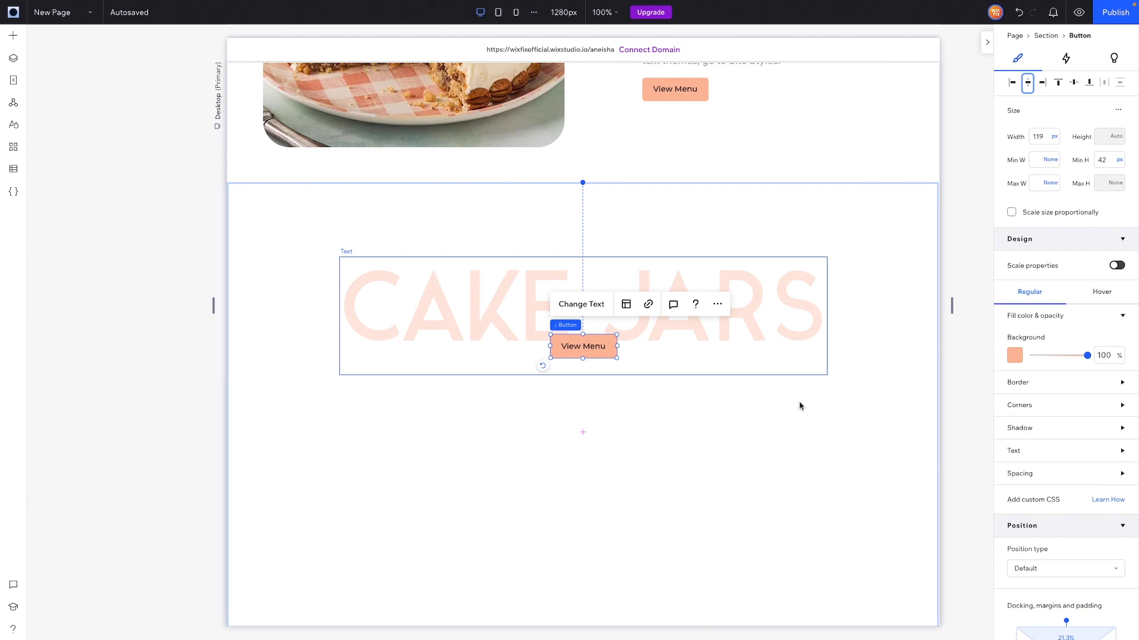
# Step: Add the biscuit-topped cake jar image from the "Cake Jars" folder of the site files to the section
pyautogui.click(826, 417)
pyautogui.scroll(-2, 826, 417)
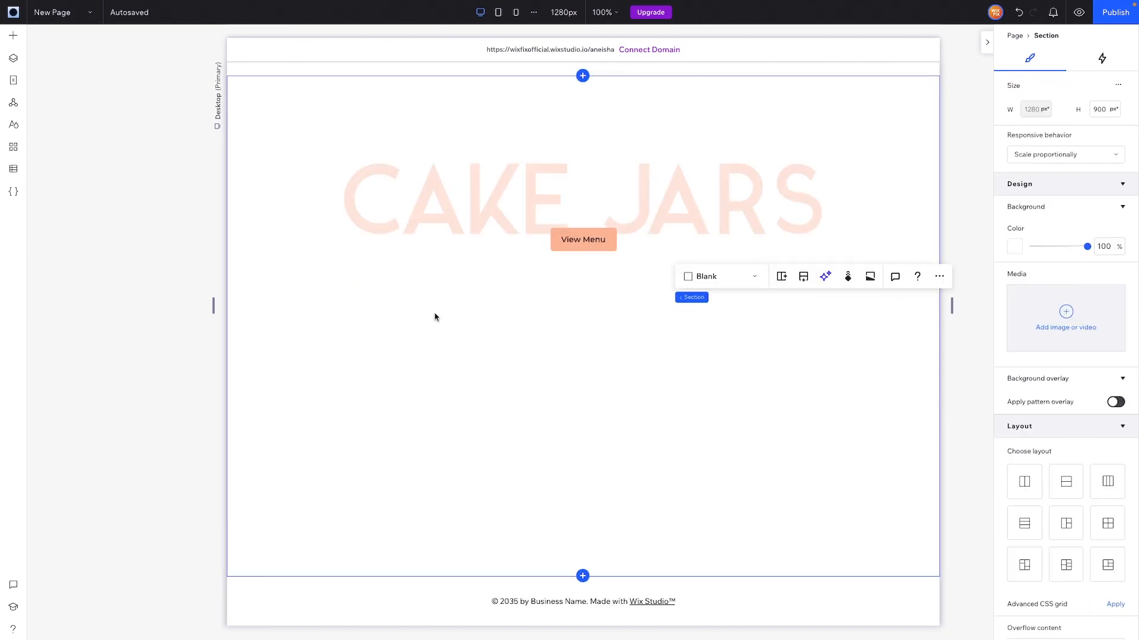
pyautogui.click(15, 38)
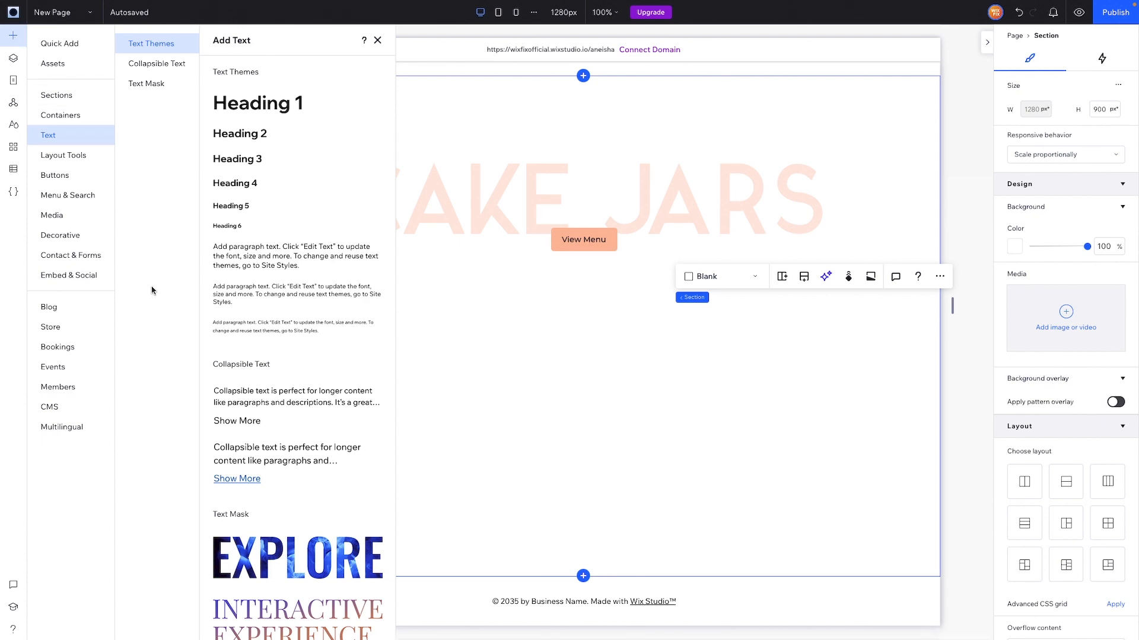
pyautogui.click(67, 221)
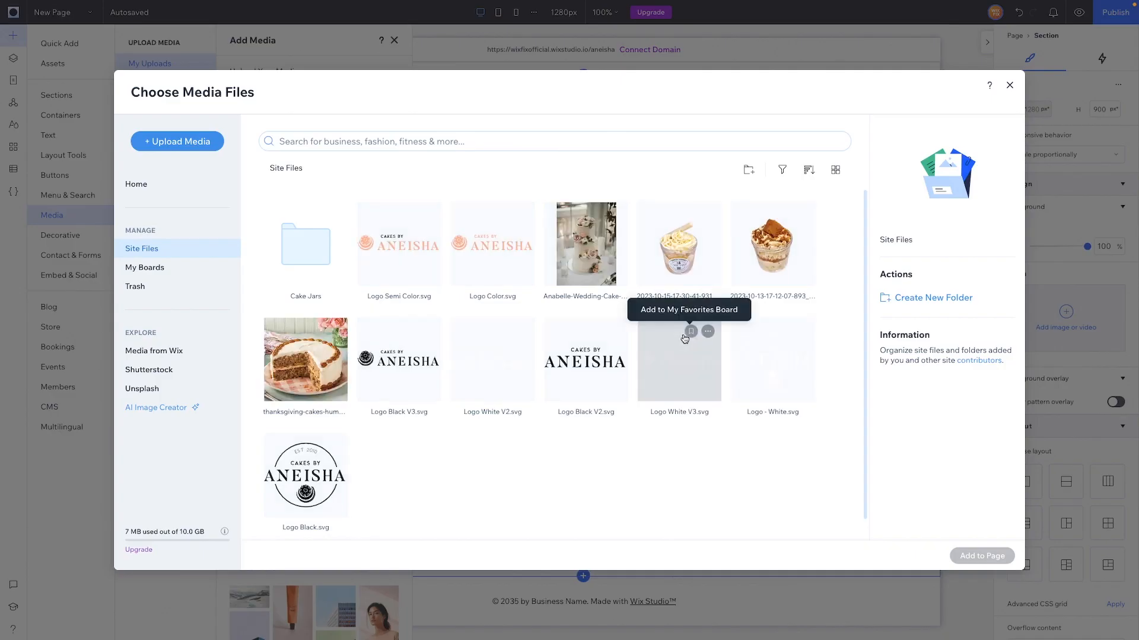
pyautogui.doubleClick(299, 246)
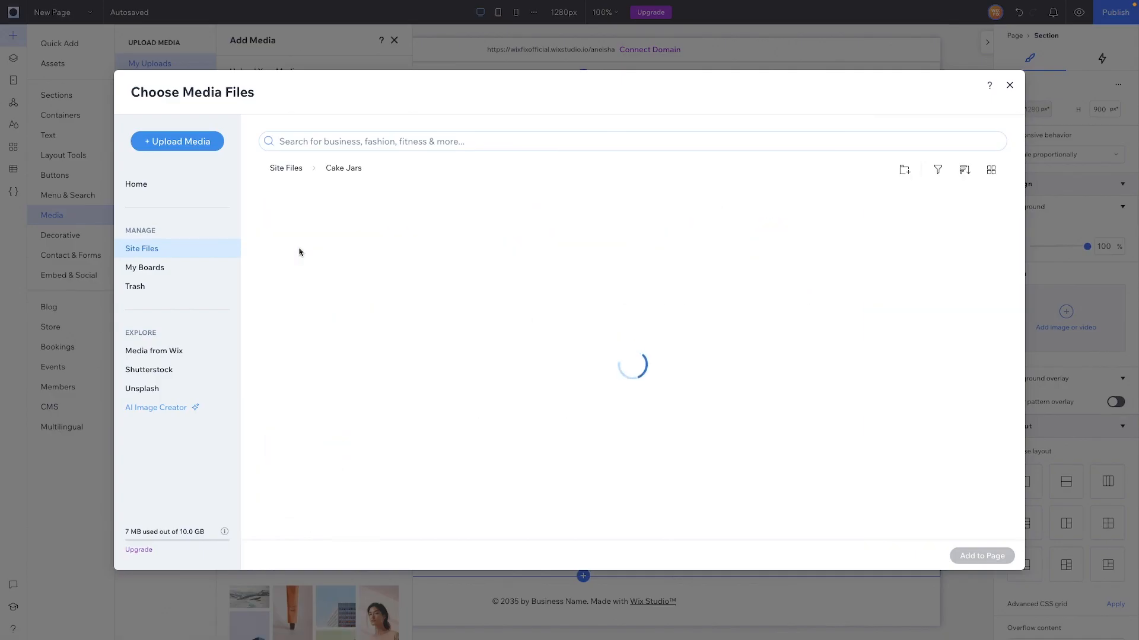
pyautogui.click(303, 263)
pyautogui.doubleClick(303, 263)
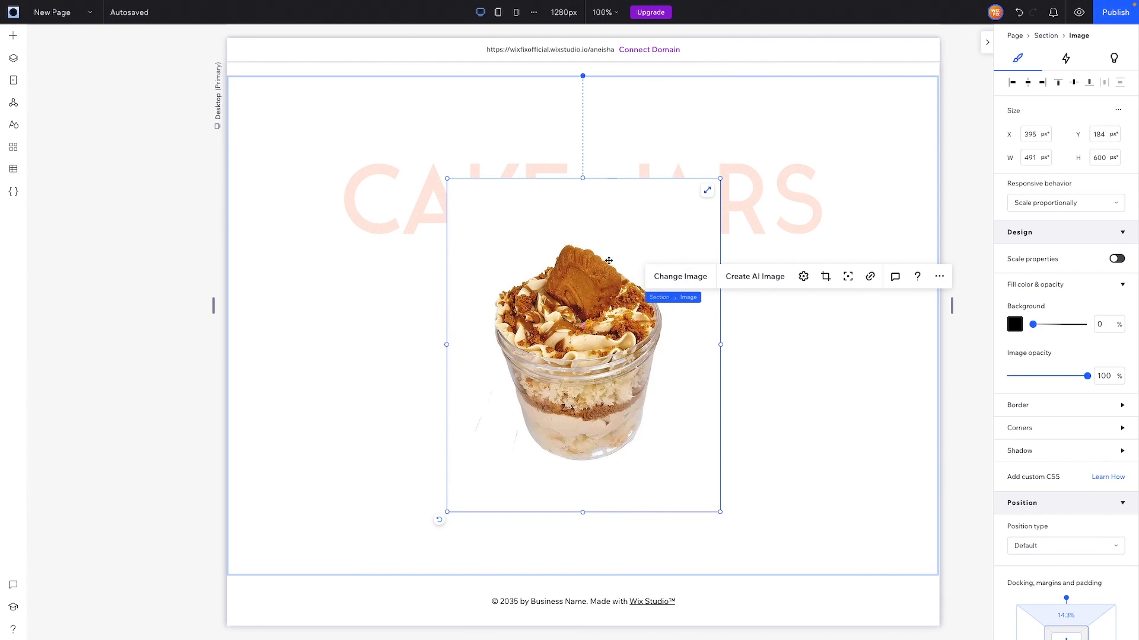
# Step: Remove the biscuit jar image's background with Auto Cut Out, save it, and move the image to X 128 px, Y 134 px
pyautogui.click(804, 277)
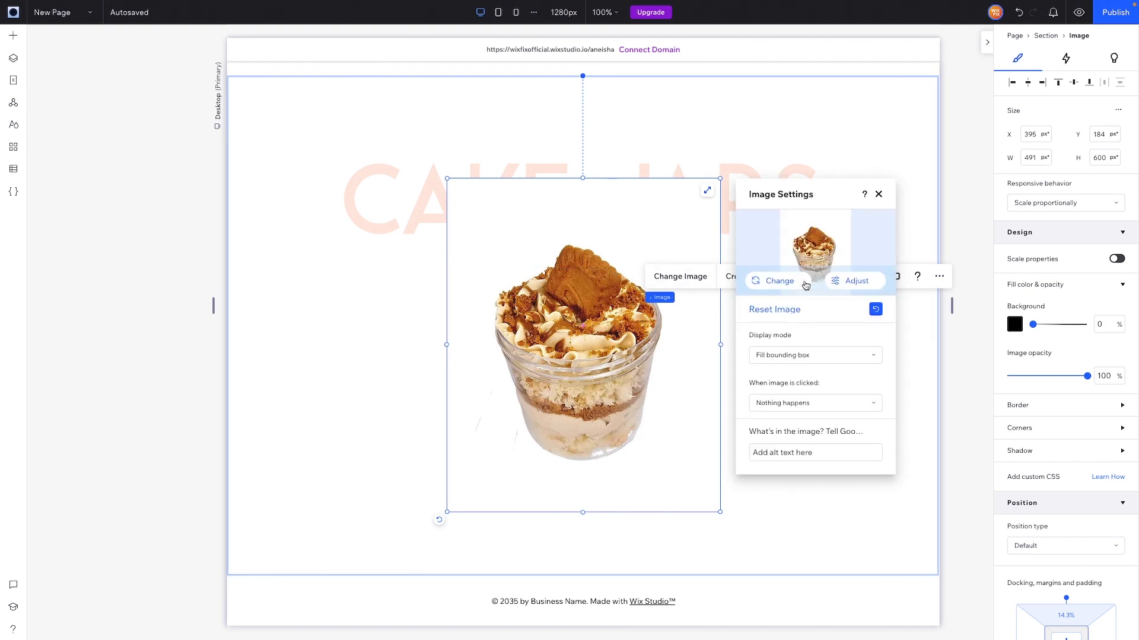
pyautogui.click(853, 282)
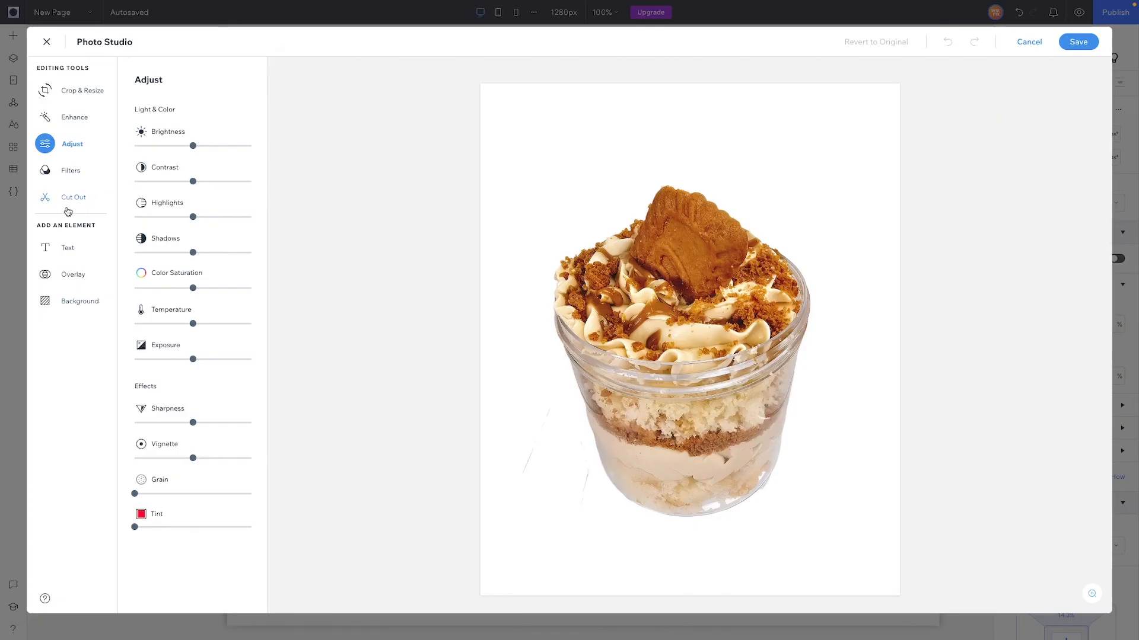
pyautogui.click(67, 203)
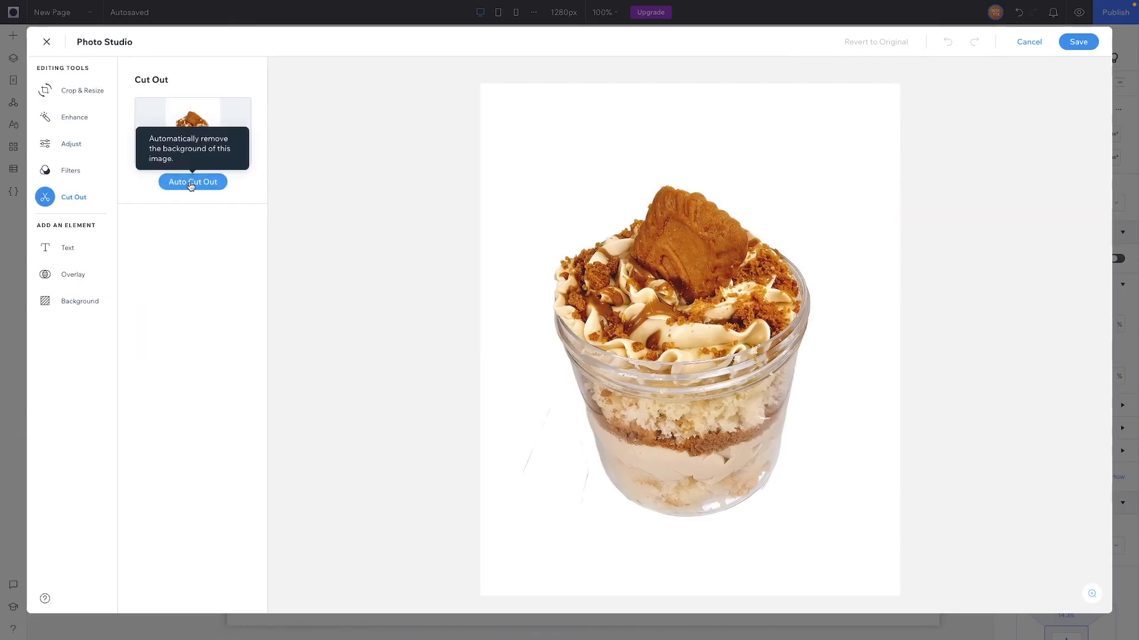
pyautogui.click(190, 182)
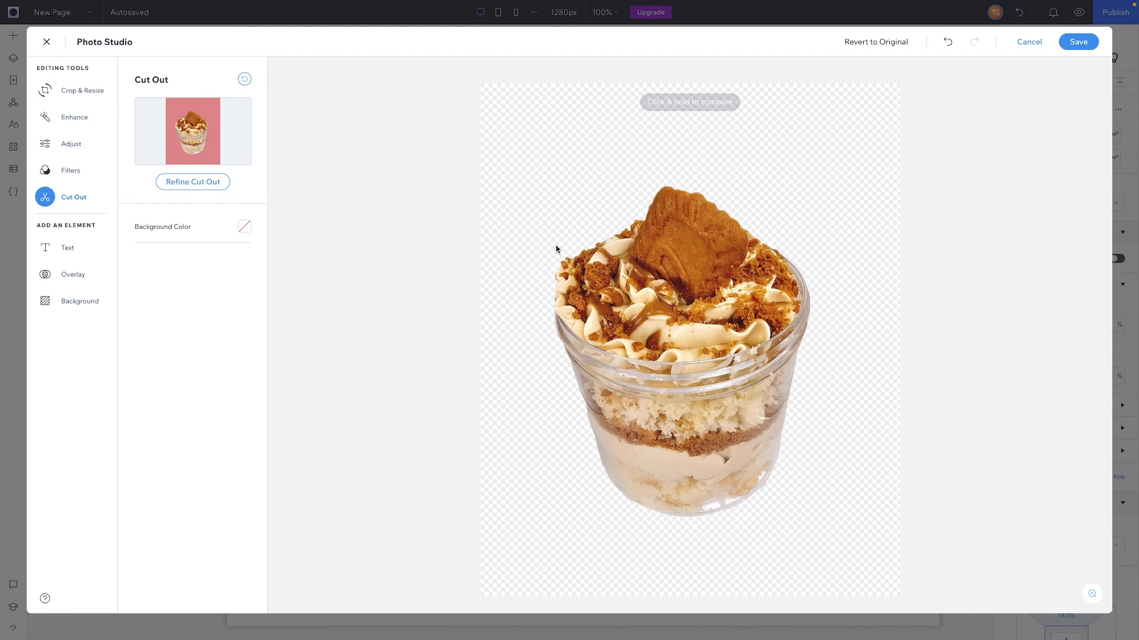
pyautogui.click(1083, 47)
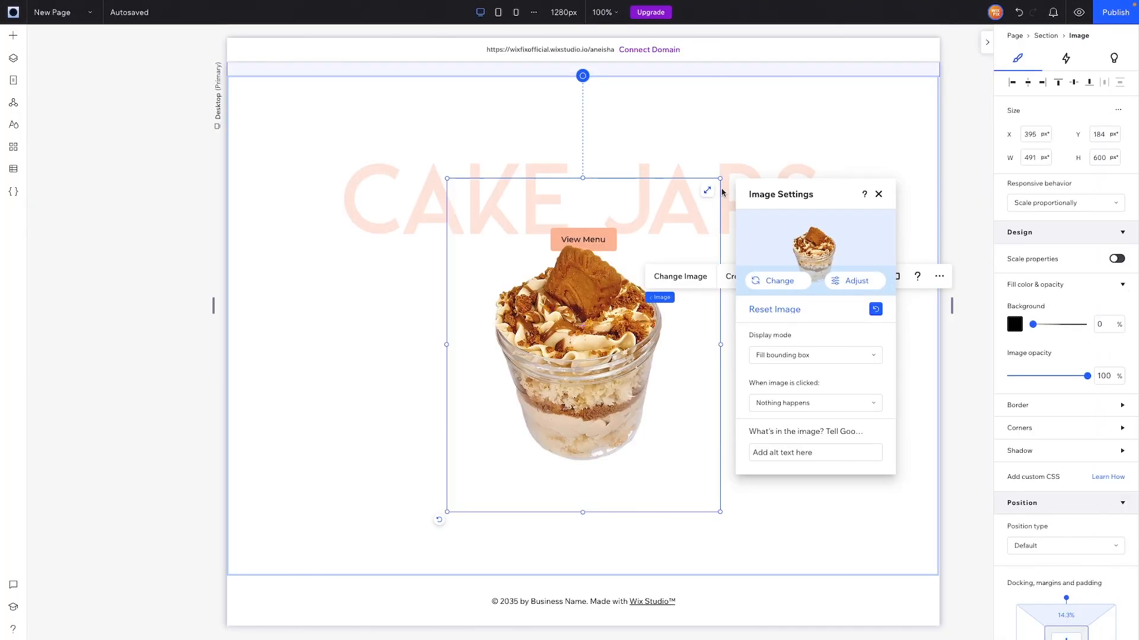
pyautogui.moveTo(444, 313)
pyautogui.mouseDown()
pyautogui.moveTo(406, 305)
pyautogui.moveTo(425, 306)
pyautogui.mouseUp()
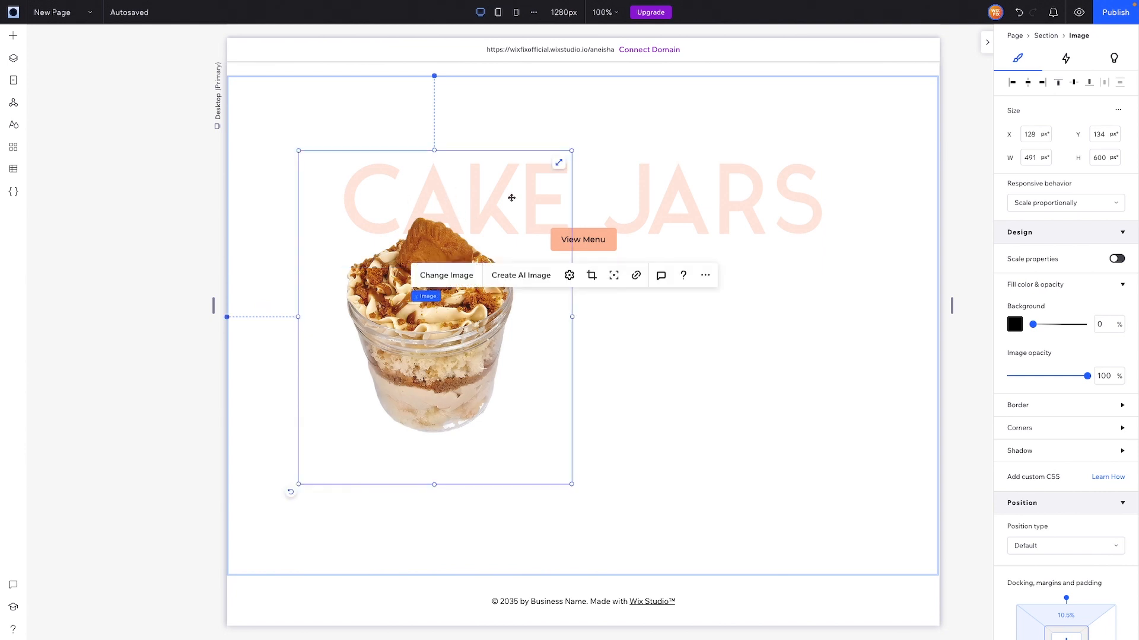
pyautogui.click(13, 35)
pyautogui.moveTo(314, 265)
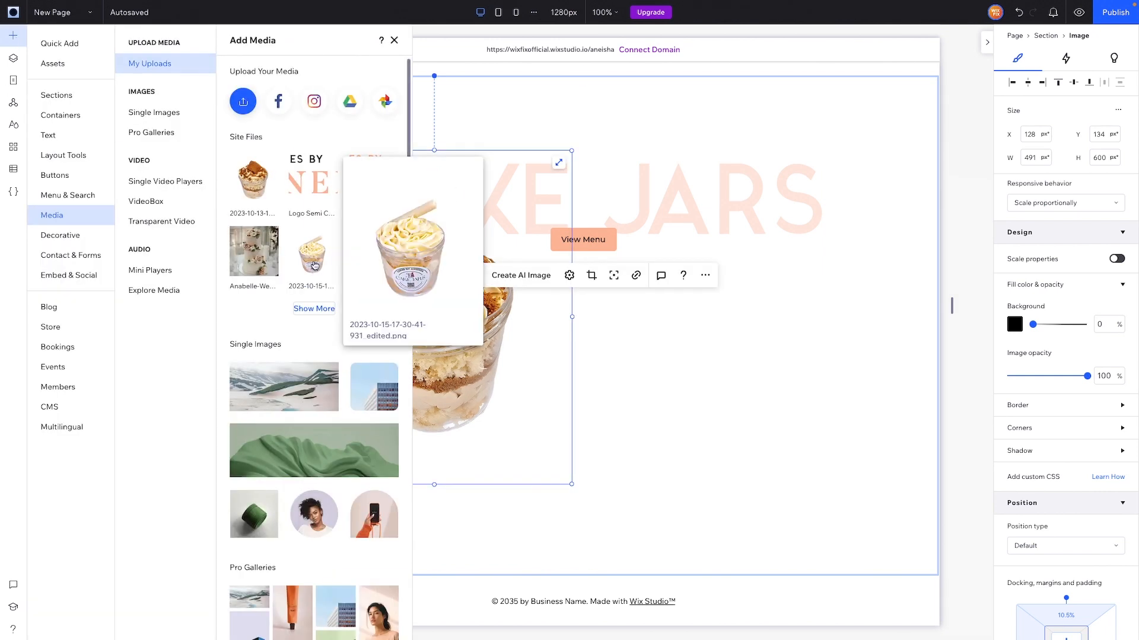
pyautogui.moveTo(315, 265); pyautogui.dragTo(314, 264)
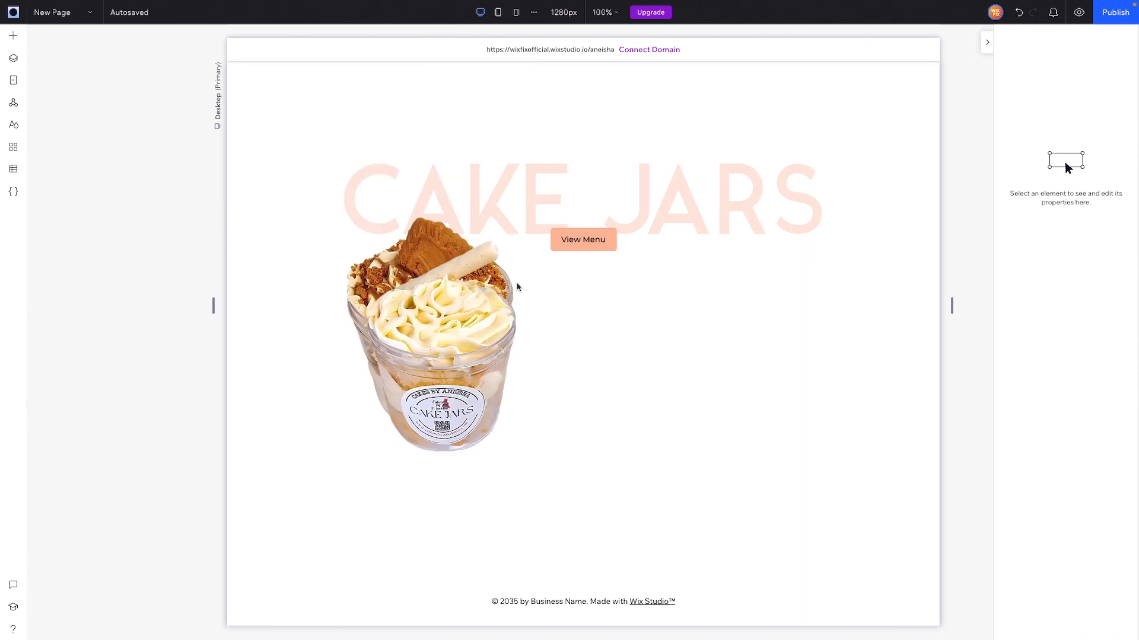
pyautogui.click(461, 318)
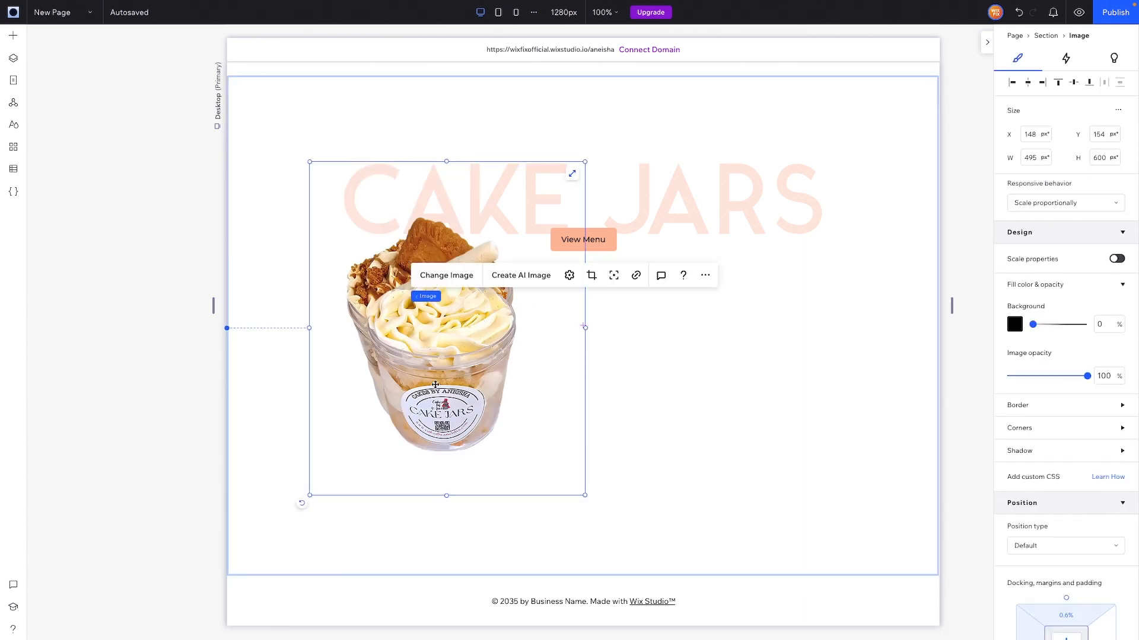
pyautogui.moveTo(435, 384); pyautogui.dragTo(731, 358)
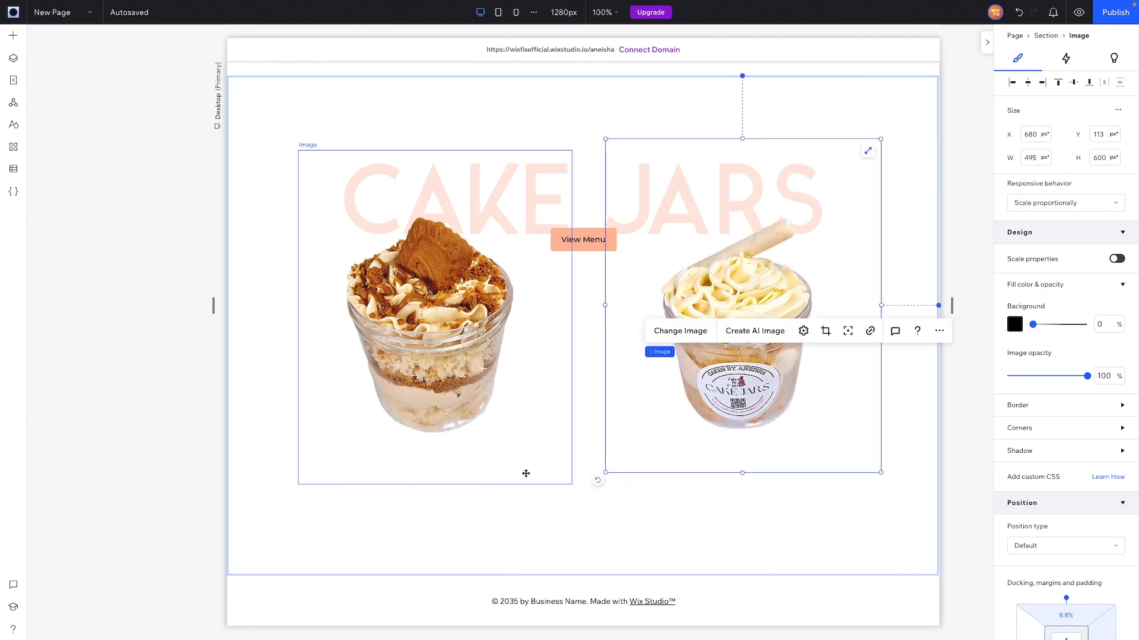
# Step: Resize the biscuit jar image to about 459 by 560 px and move it to about X 147 px, Y 143 px
pyautogui.click(525, 473)
pyautogui.moveTo(572, 484); pyautogui.dragTo(550, 467)
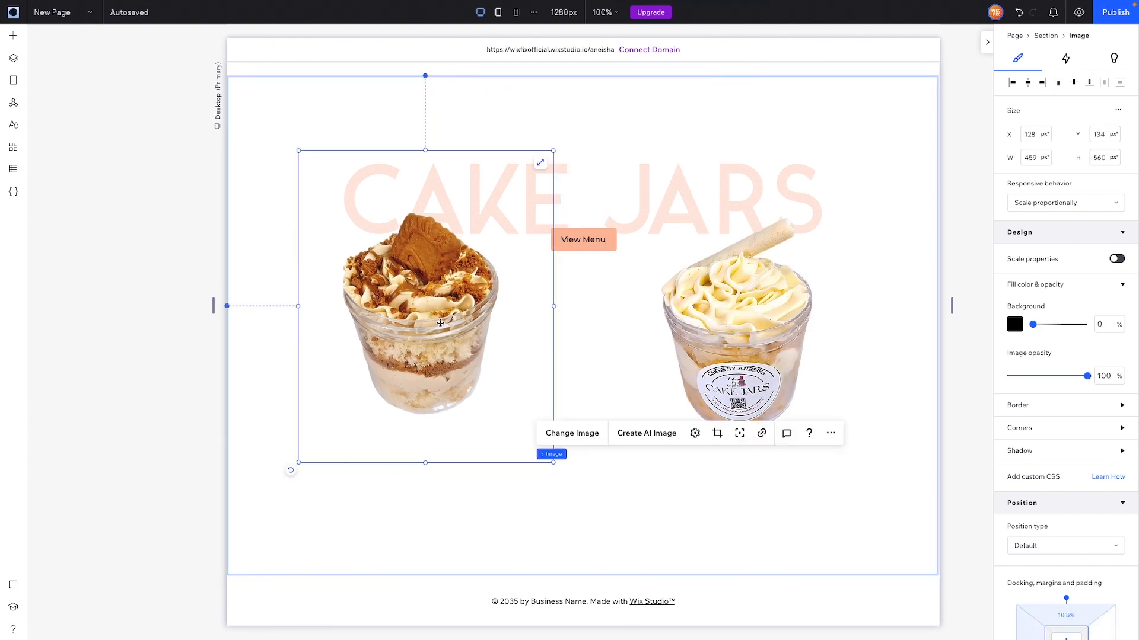
pyautogui.moveTo(440, 324); pyautogui.dragTo(451, 330)
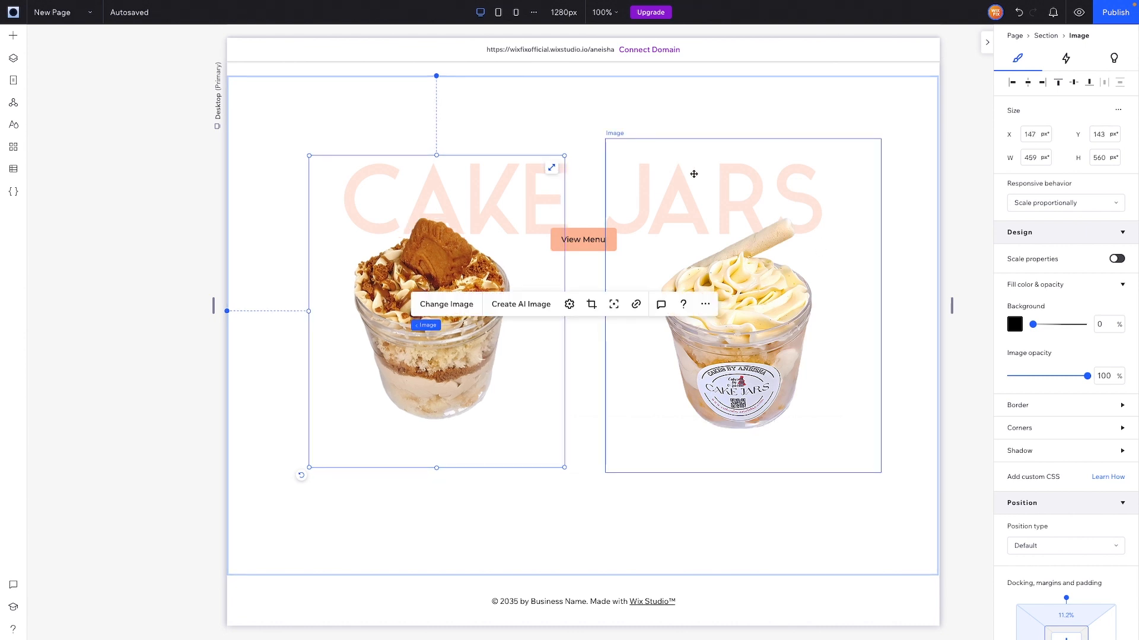
# Step: Rotate the cream-topped cake jar image slightly clockwise
pyautogui.click(731, 258)
pyautogui.moveTo(597, 480); pyautogui.dragTo(581, 470)
pyautogui.click(782, 502)
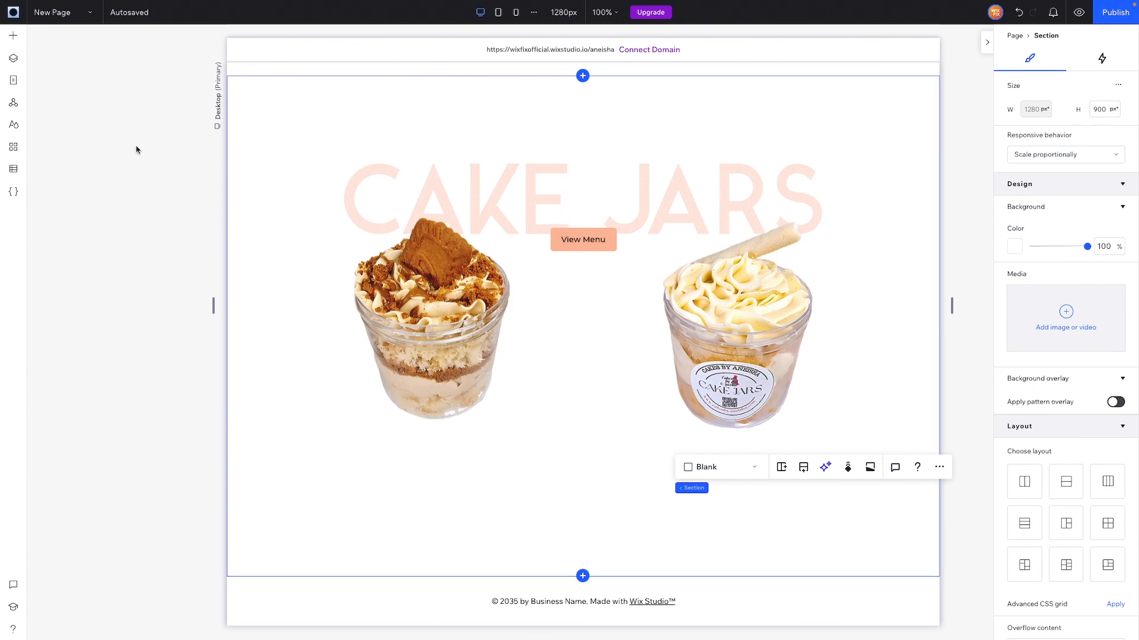
# Step: Copy the "Prepare for Thanksgiving" heading and paste it into the Cake Jars section, below and between the two jar images
pyautogui.scroll(5, 711, 297)
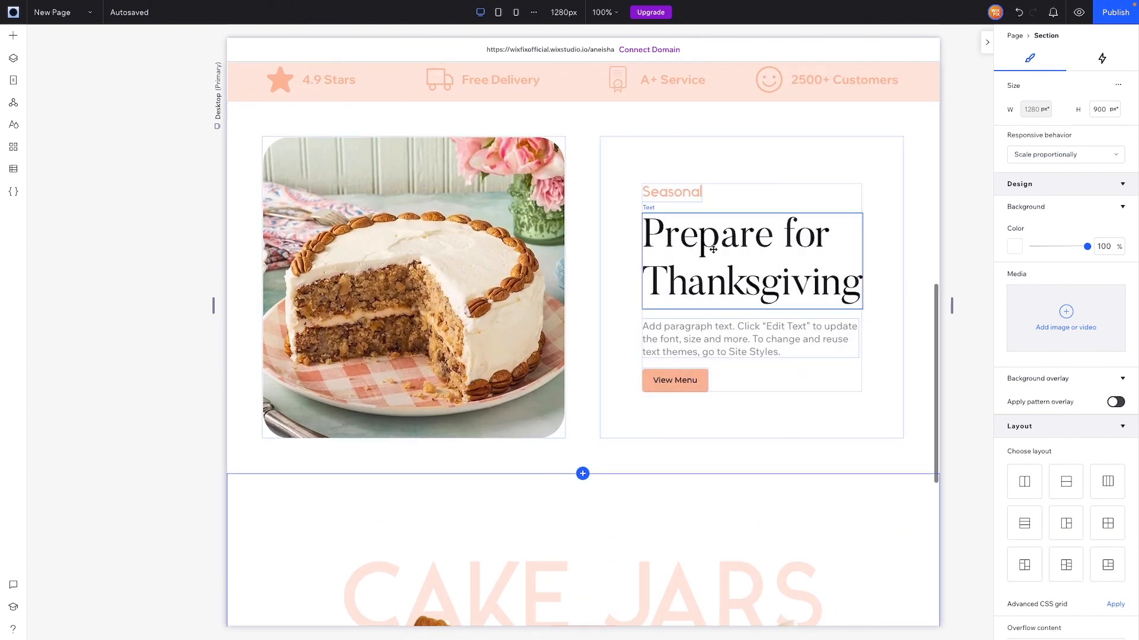
pyautogui.click(713, 249)
pyautogui.scroll(-5, 652, 296)
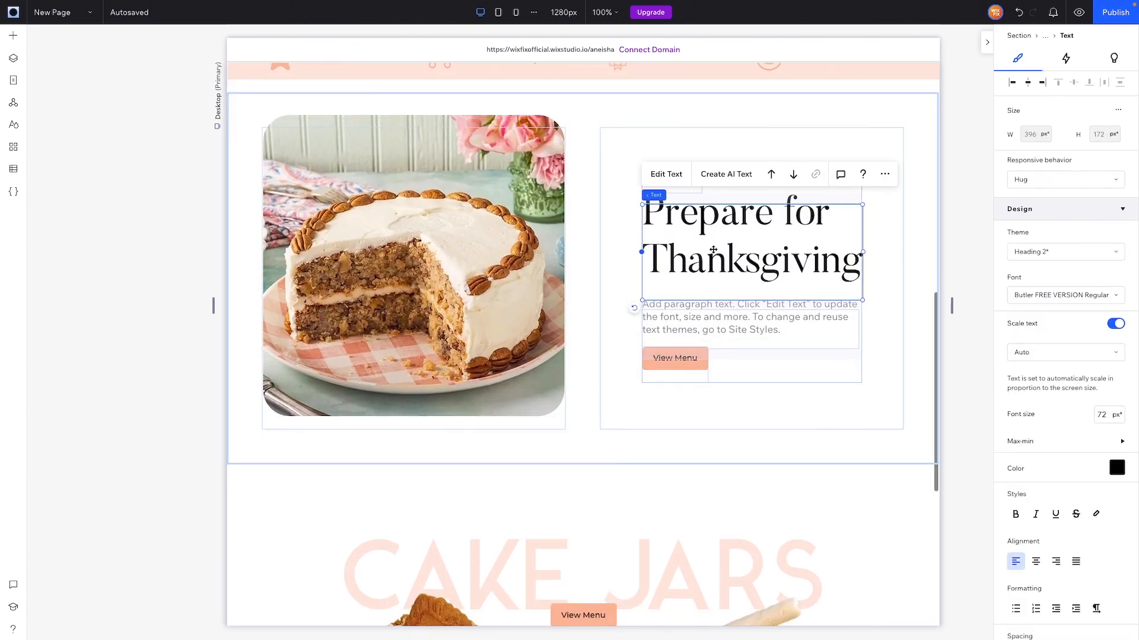
pyautogui.rightClick(527, 308)
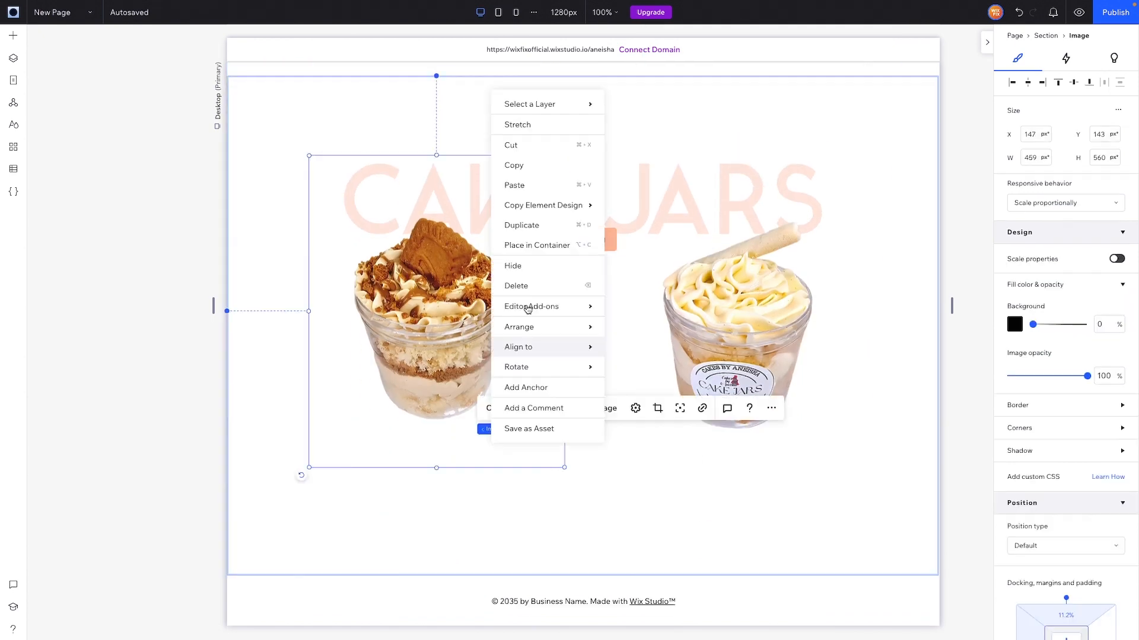
pyautogui.click(516, 185)
pyautogui.click(634, 500)
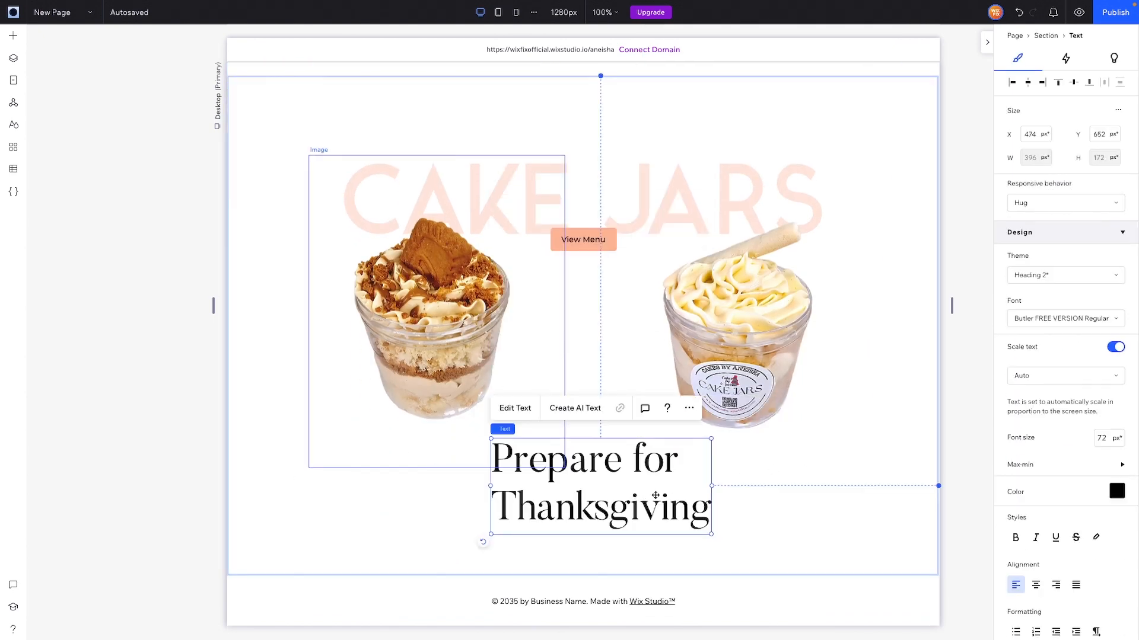
# Step: Set the pasted heading's font size to 28 px
pyautogui.click(1104, 439)
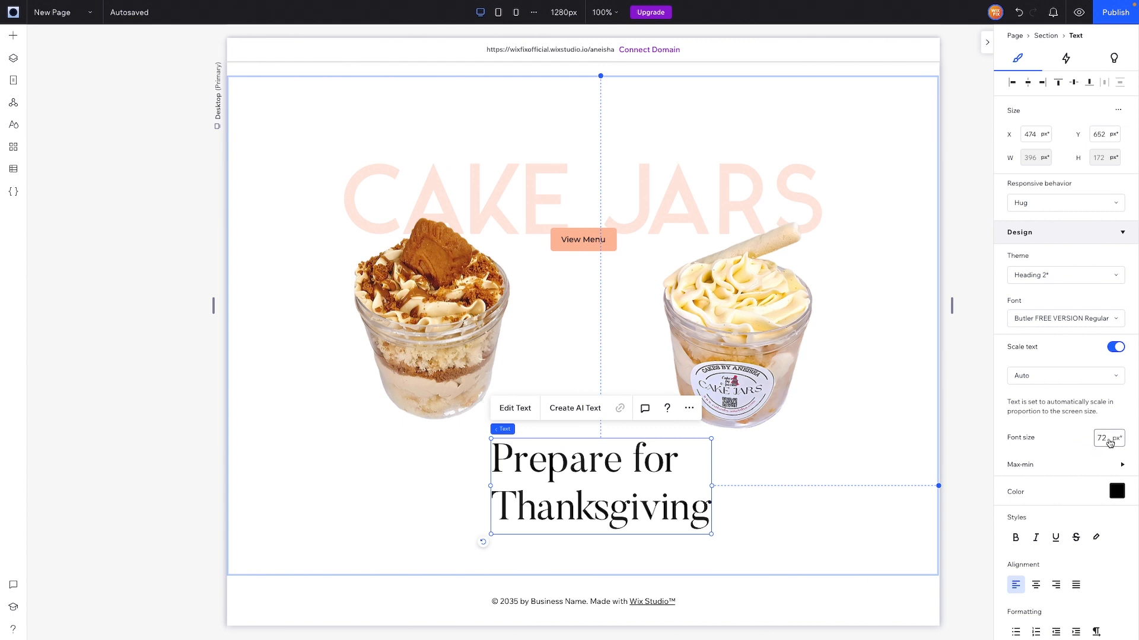
pyautogui.write('28')
pyautogui.press('Return')
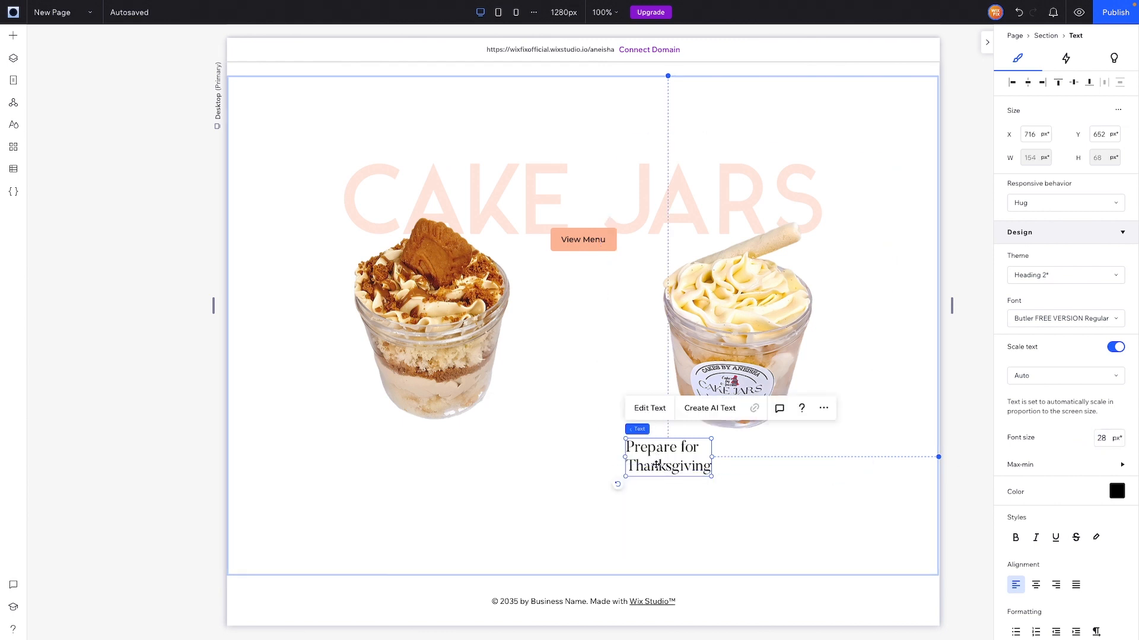
# Step: Change the pasted heading's text to "Cookie Butter" and move it just below and to the right of the biscuit jar
pyautogui.doubleClick(657, 465)
pyautogui.write('Cookie')
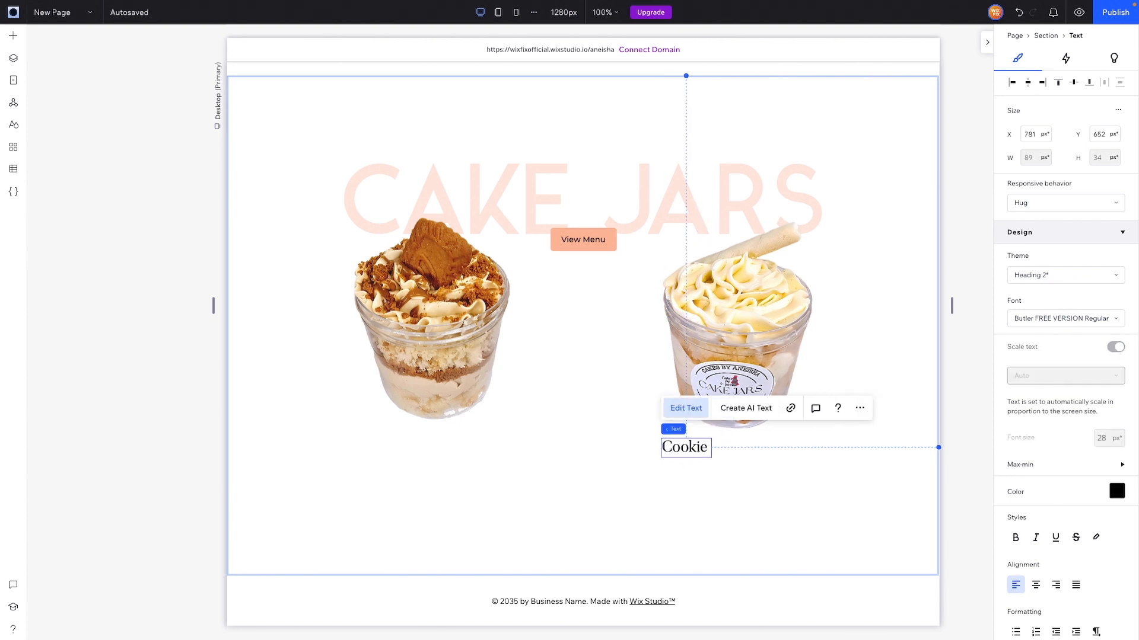
pyautogui.write(' Butter')
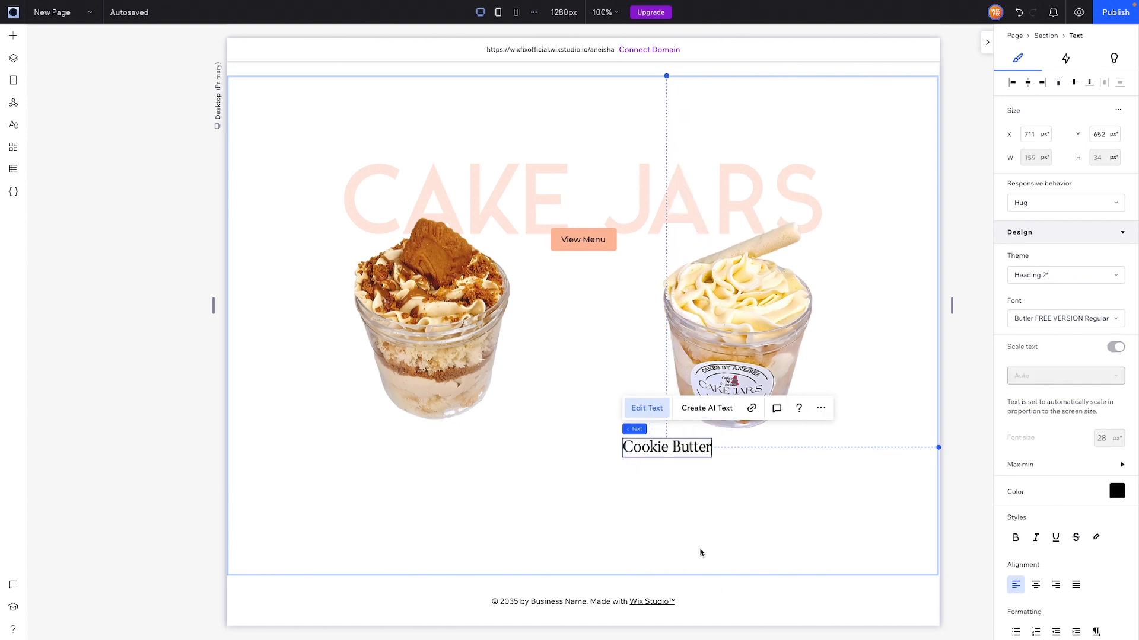
pyautogui.press('Escape')
pyautogui.moveTo(506, 454); pyautogui.dragTo(509, 453)
# Step: Duplicate the Cookie Butter label, move the copy to about X 628 px, Y 619 px, and change its text to "Vanilla Bean"
pyautogui.hotkey('ctrl', 'd')
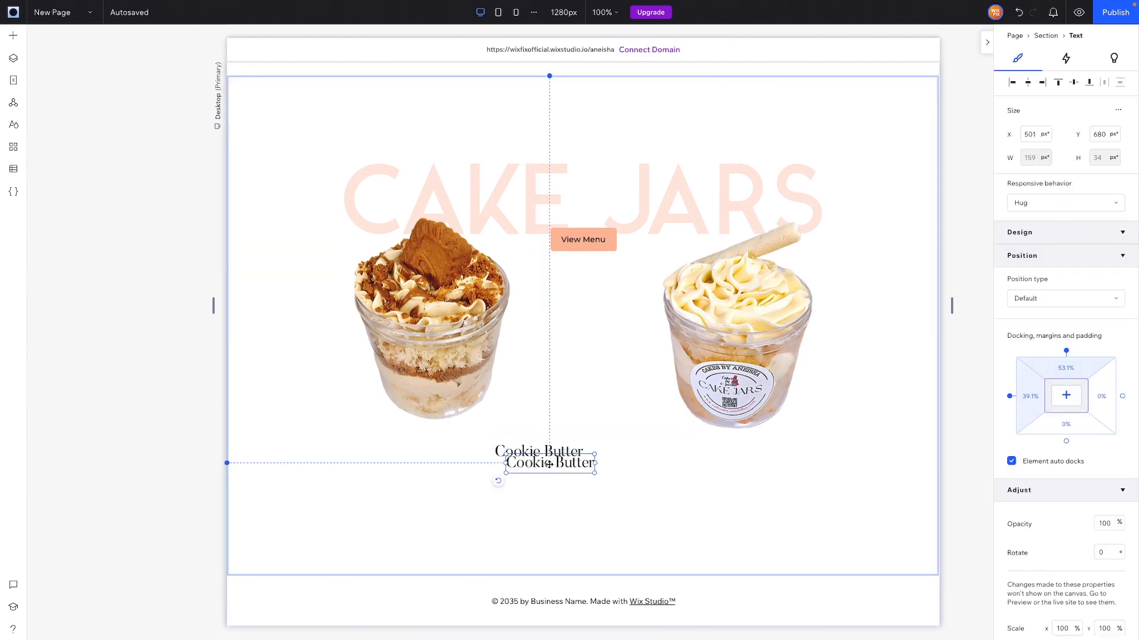
pyautogui.moveTo(612, 439); pyautogui.dragTo(620, 433)
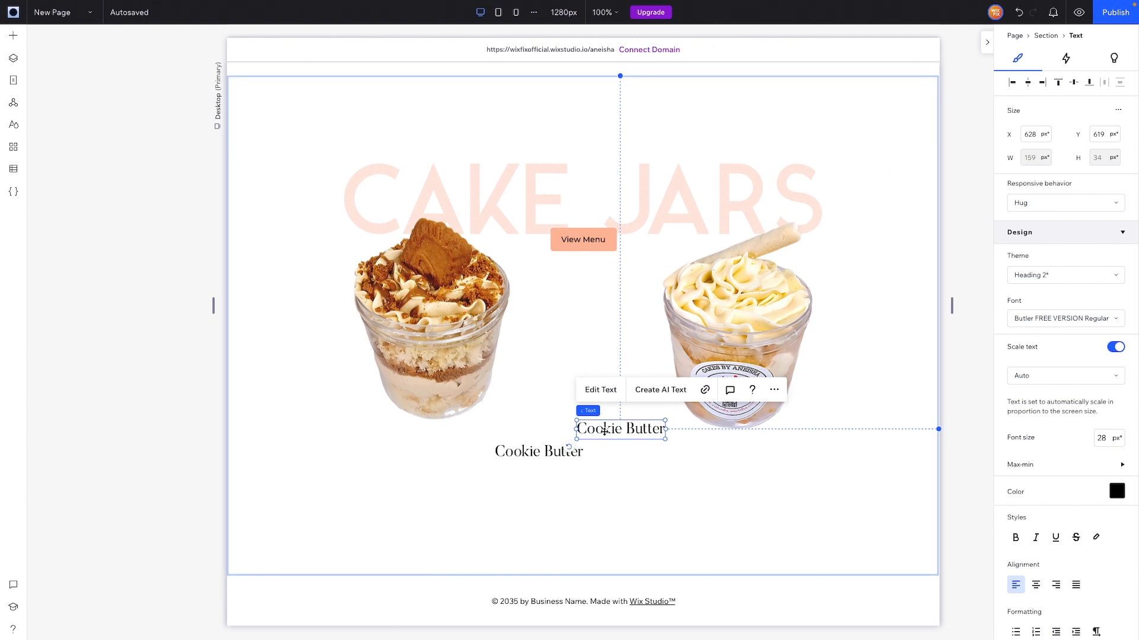
pyautogui.click(601, 396)
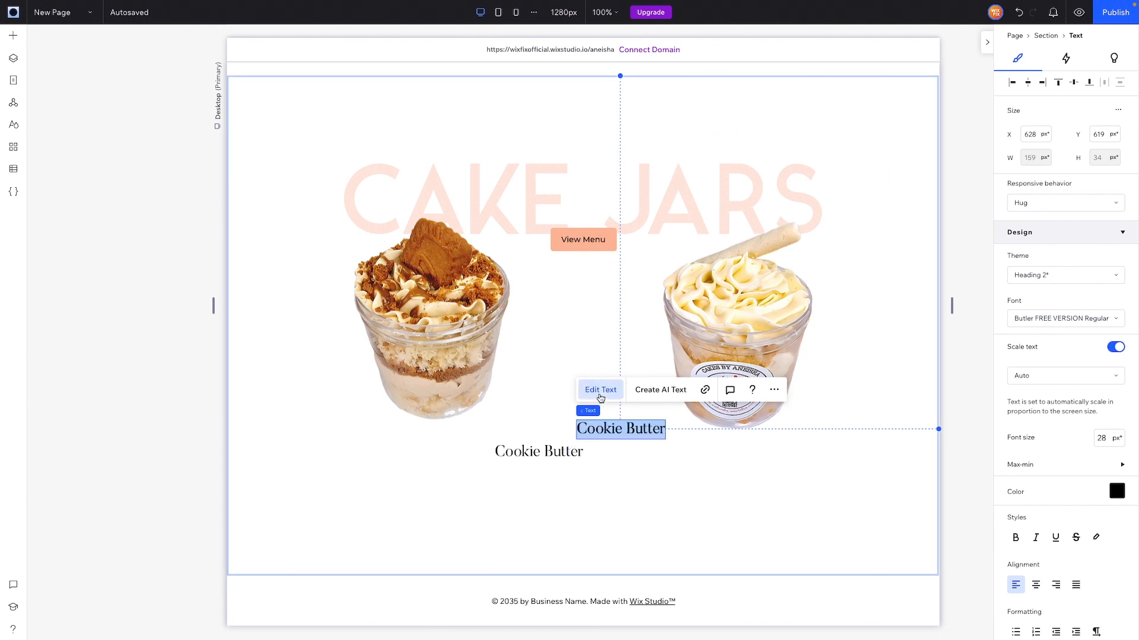
pyautogui.write('Vanilla Bean')
pyautogui.click(650, 459)
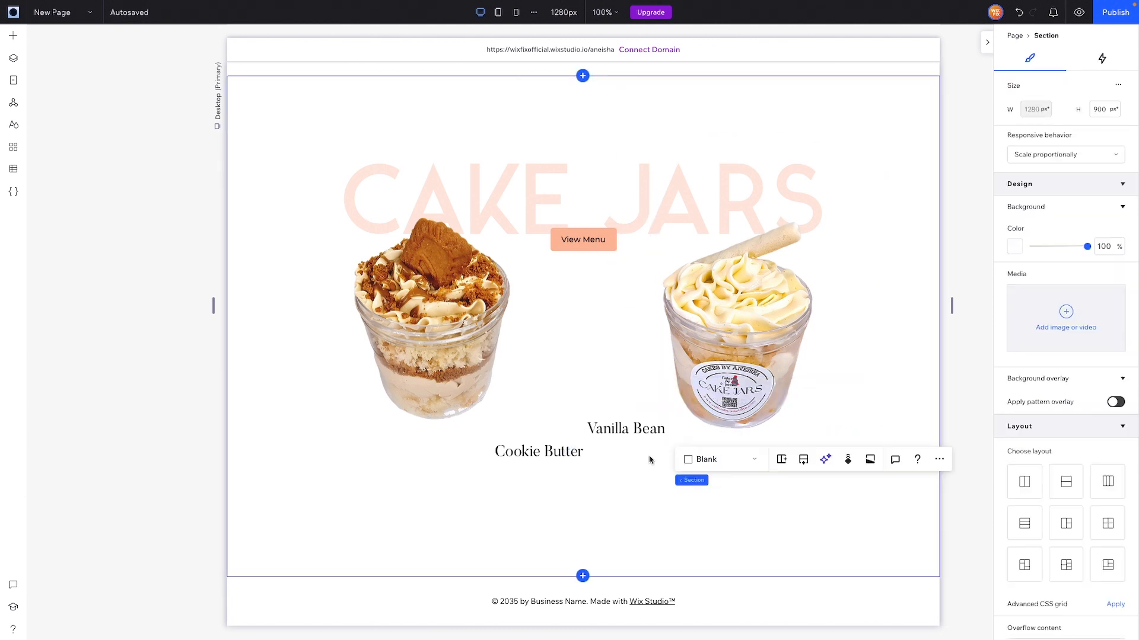
# Step: Add the left-curving Round Arrow vector shape from the arrows collection to the Cake Jars section
pyautogui.click(15, 38)
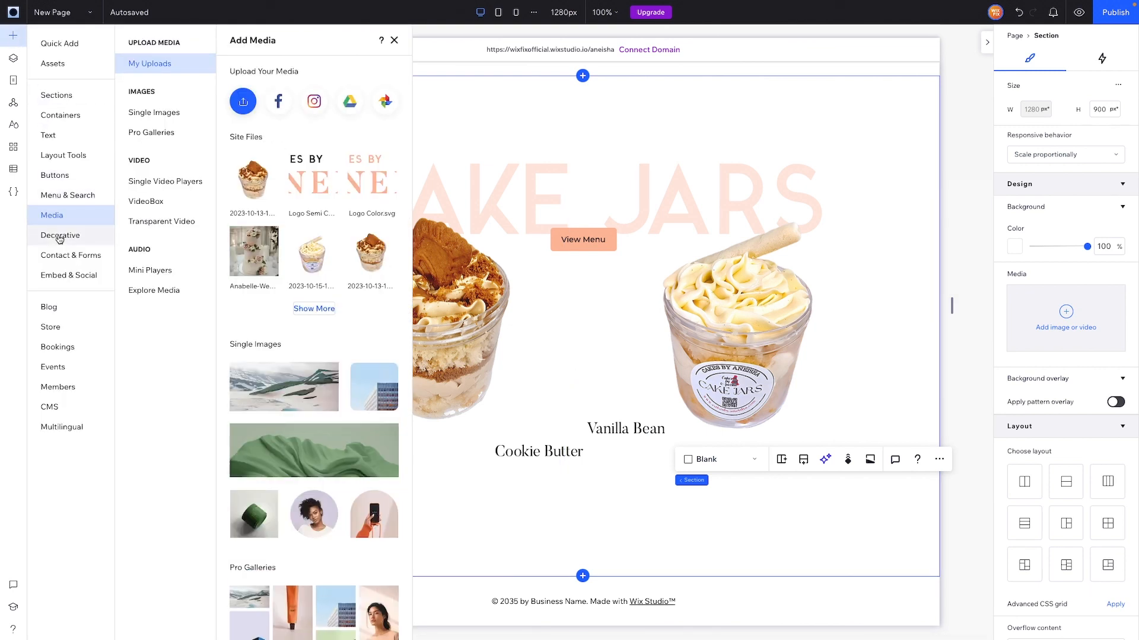
pyautogui.click(60, 236)
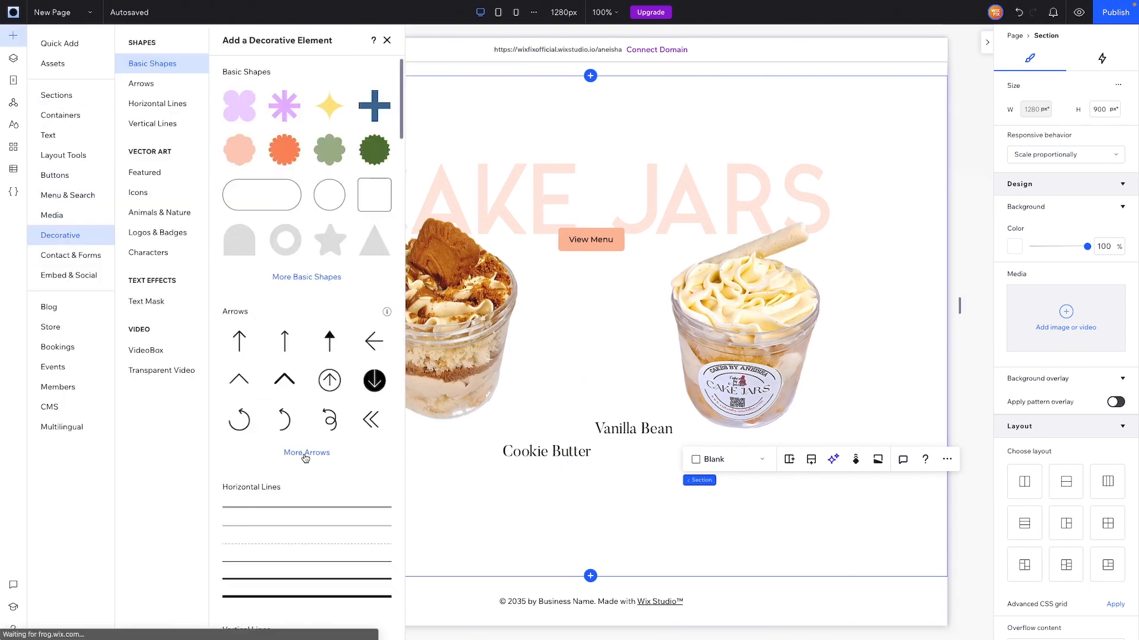
pyautogui.click(306, 454)
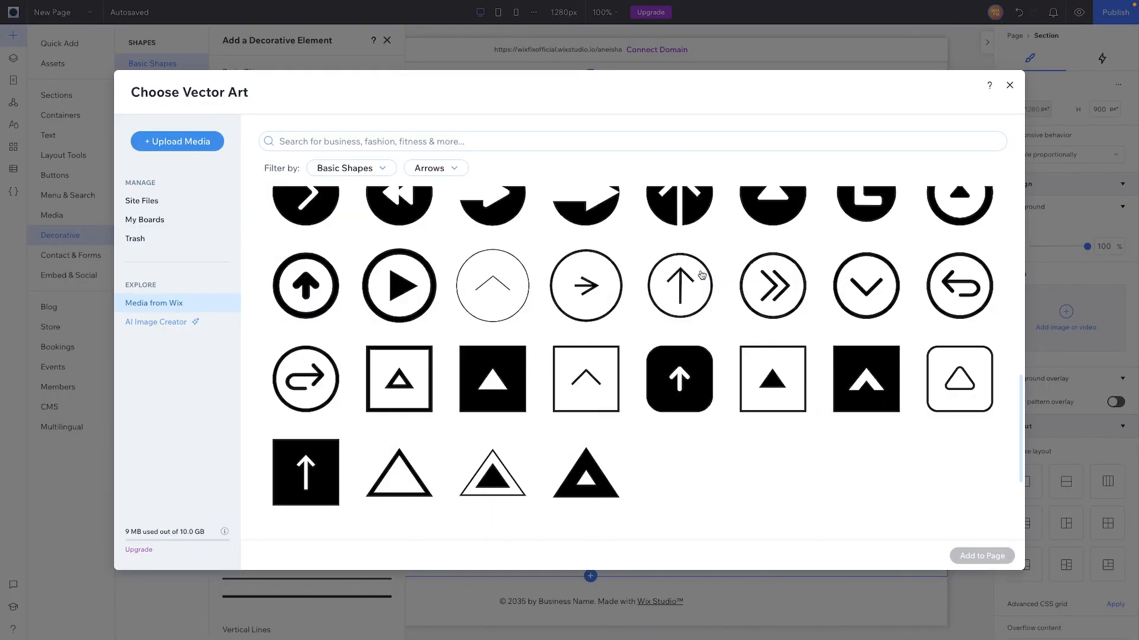
pyautogui.scroll(-5, 702, 275)
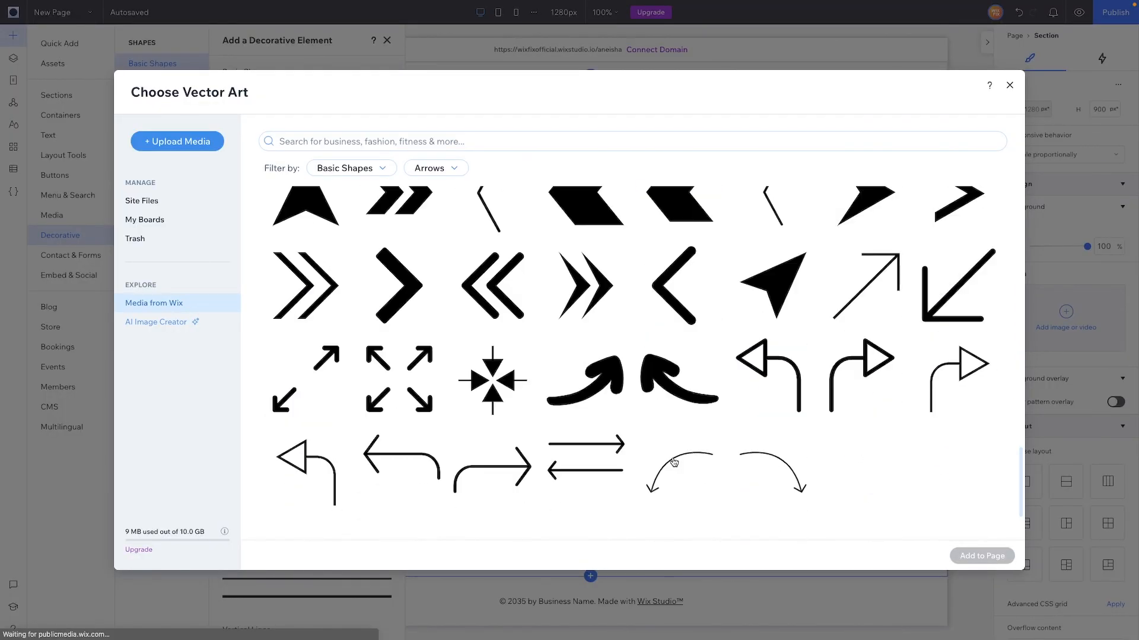
pyautogui.click(674, 464)
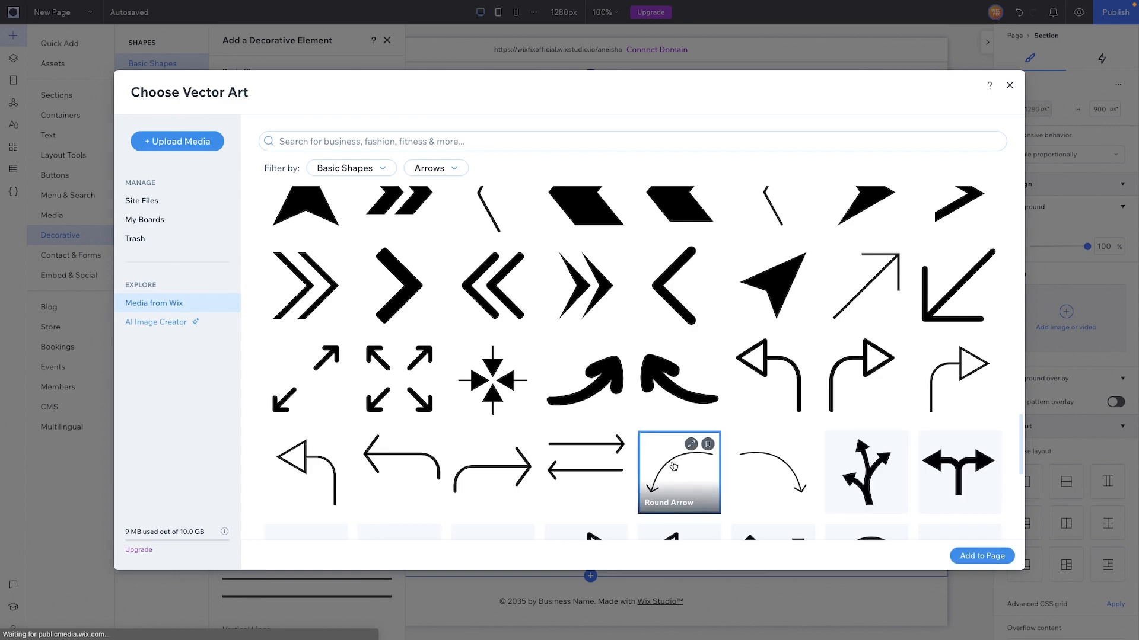
pyautogui.doubleClick(673, 463)
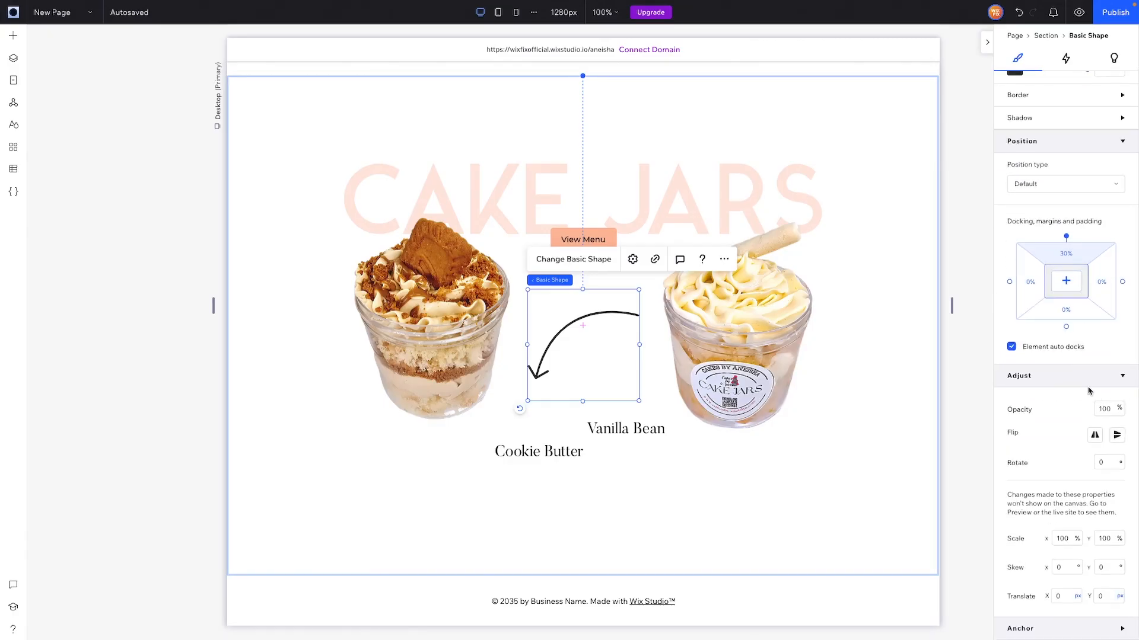
# Step: Flip the round arrow vertically, shrink it beside the Cookie Butter label so it points at the biscuit jar, and duplicate it
pyautogui.click(1117, 438)
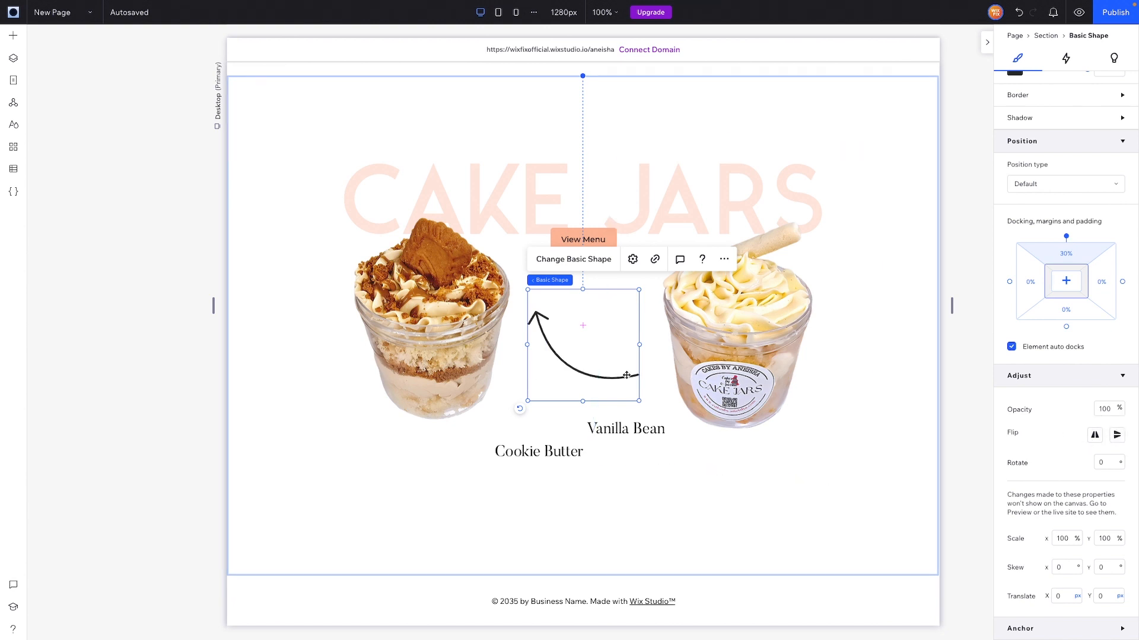
pyautogui.moveTo(639, 401); pyautogui.dragTo(472, 453)
pyautogui.press('Escape')
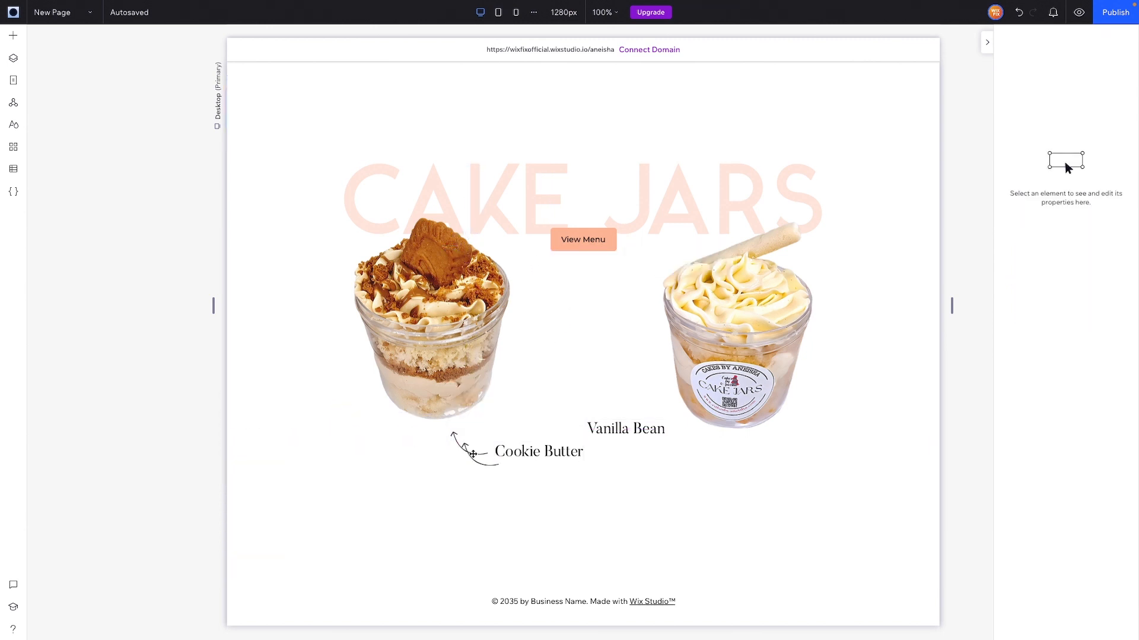
# Step: Flip the duplicate arrow horizontally and place it beside the Vanilla Bean label, pointing at the cream-topped jar, nudging the label to fit
pyautogui.click(473, 453)
pyautogui.scroll(-4, 1067, 386)
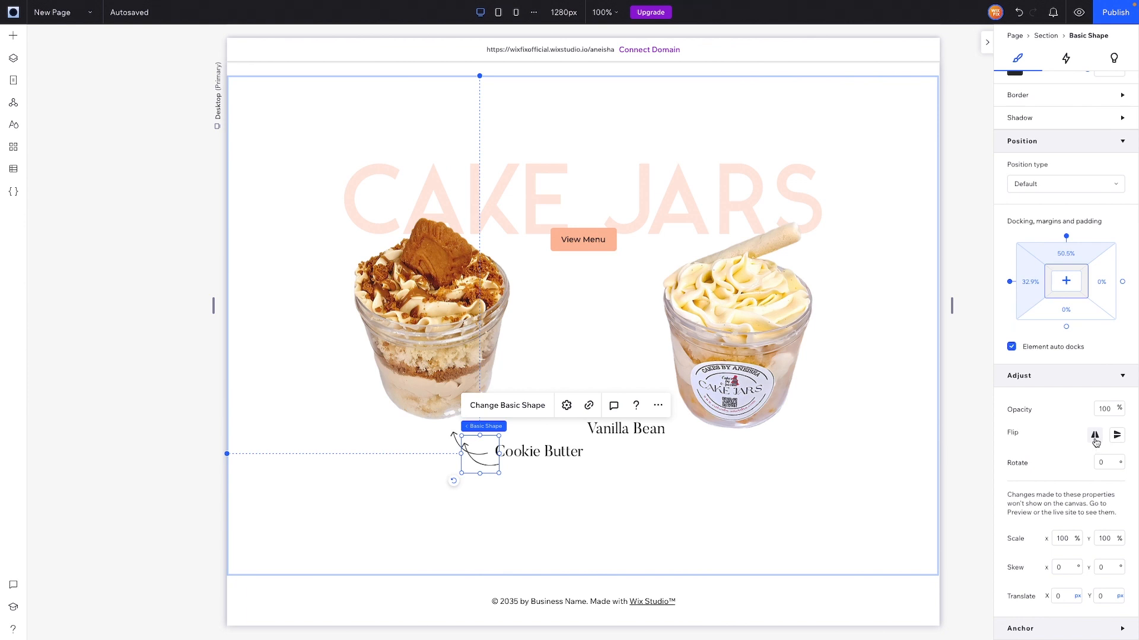
pyautogui.click(1095, 437)
pyautogui.moveTo(481, 465); pyautogui.dragTo(648, 435)
pyautogui.click(647, 430)
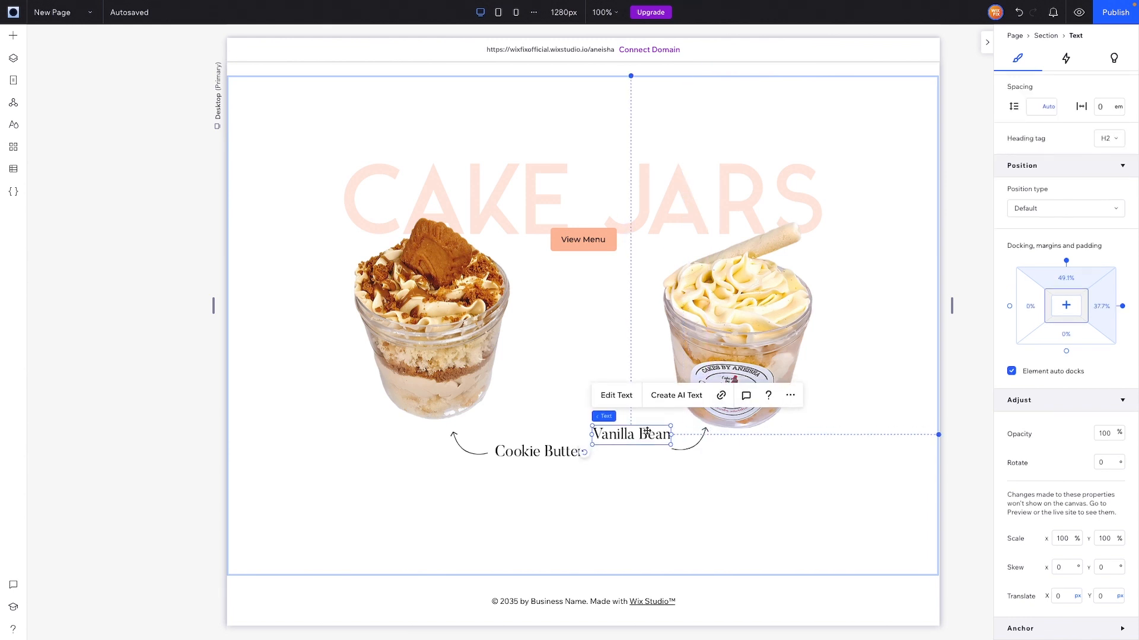
pyautogui.click(852, 488)
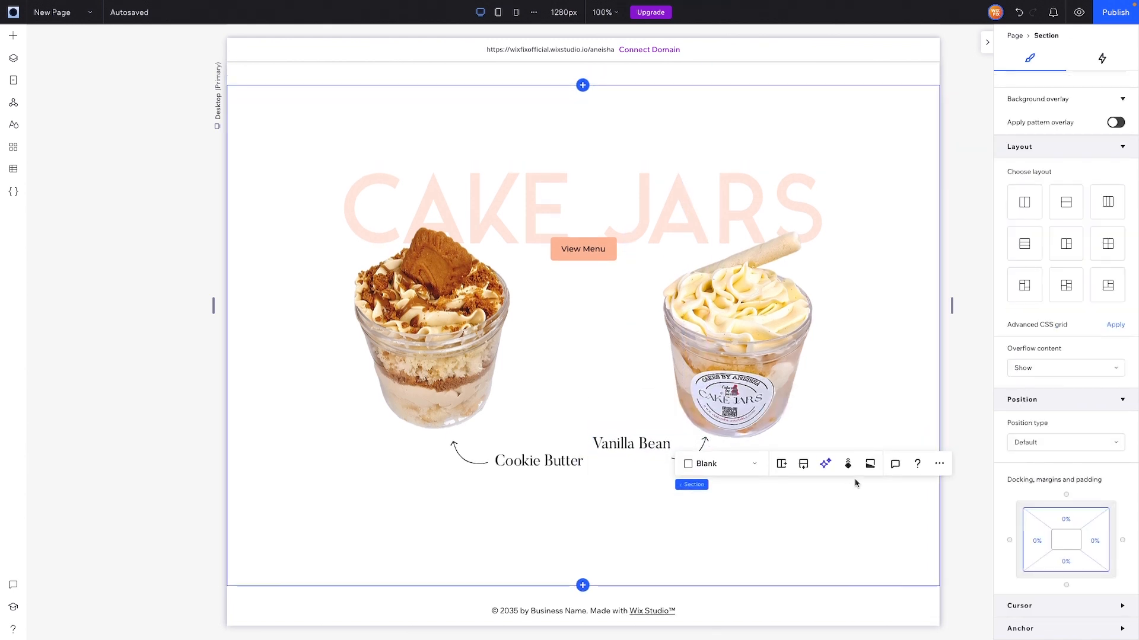
# Step: Add a Move scroll animation to the CAKE JARS text with the animation path From its design
pyautogui.scroll(1, 858, 474)
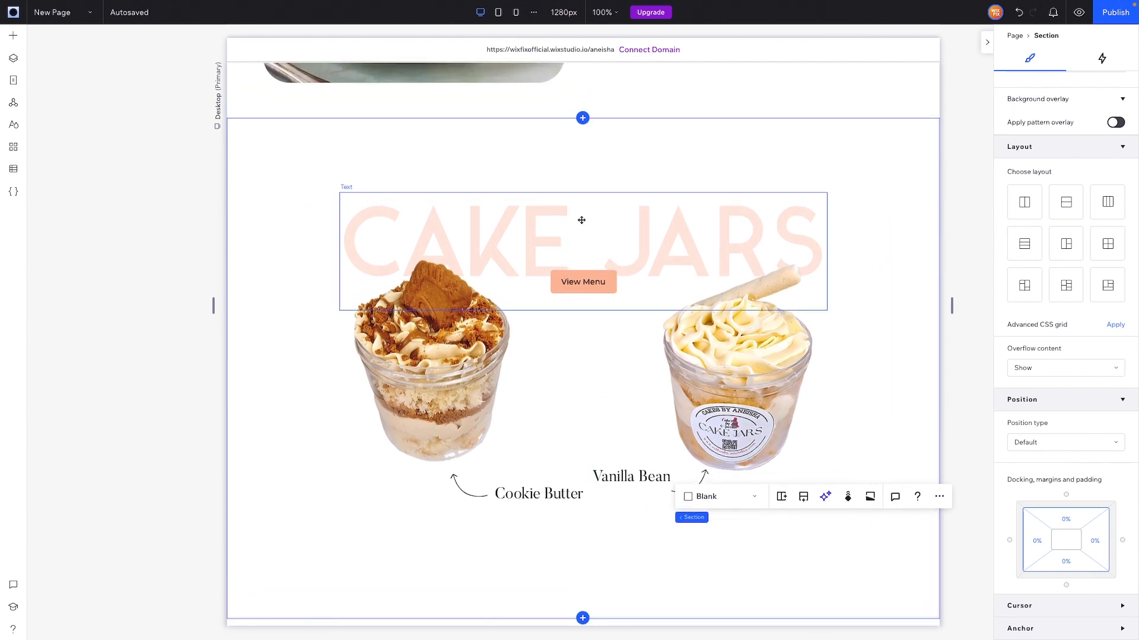
pyautogui.click(589, 219)
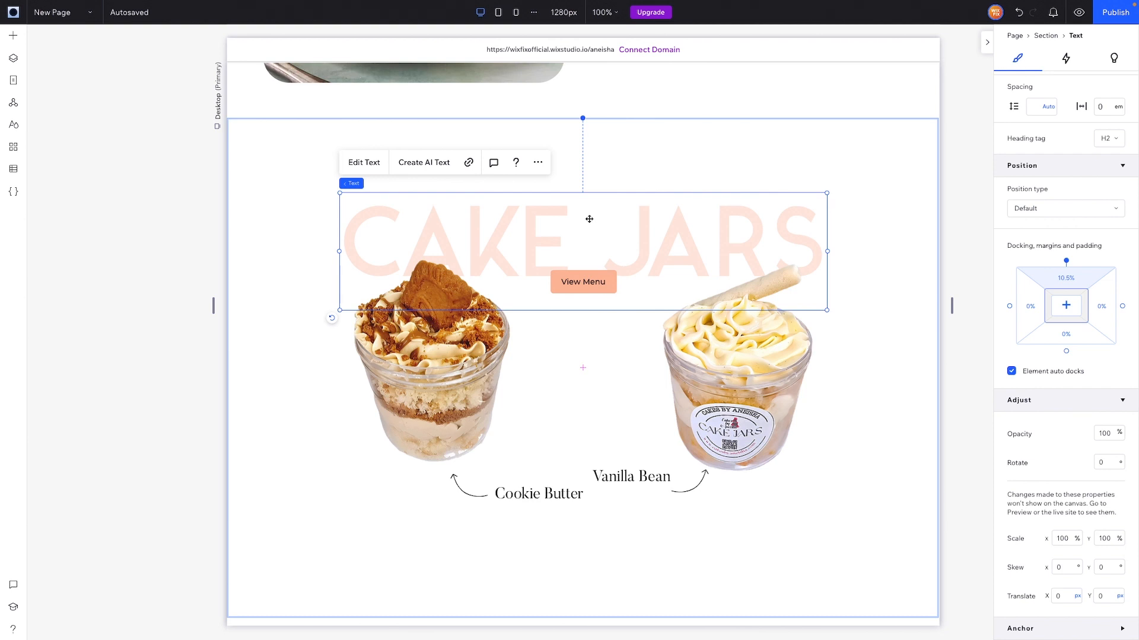
pyautogui.click(1065, 62)
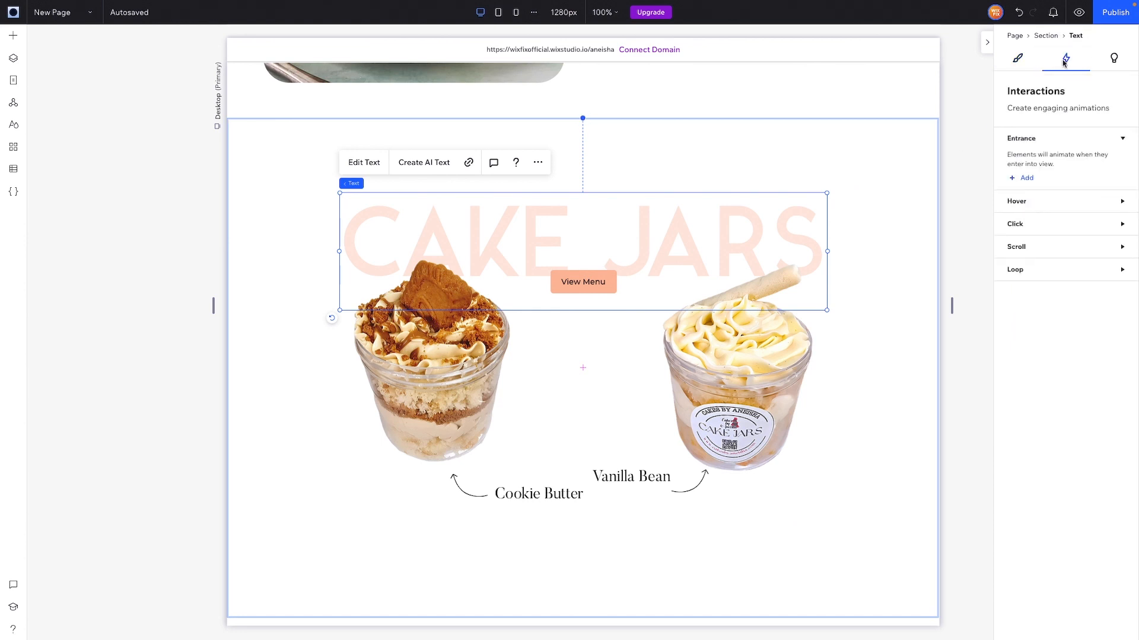
pyautogui.click(1027, 248)
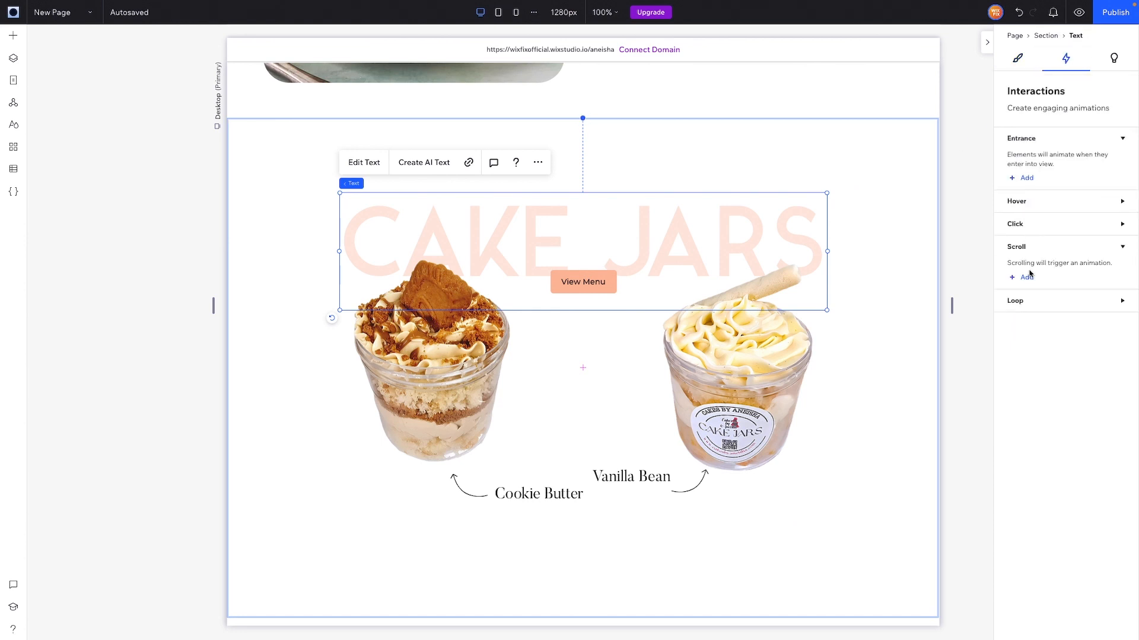
pyautogui.click(1029, 276)
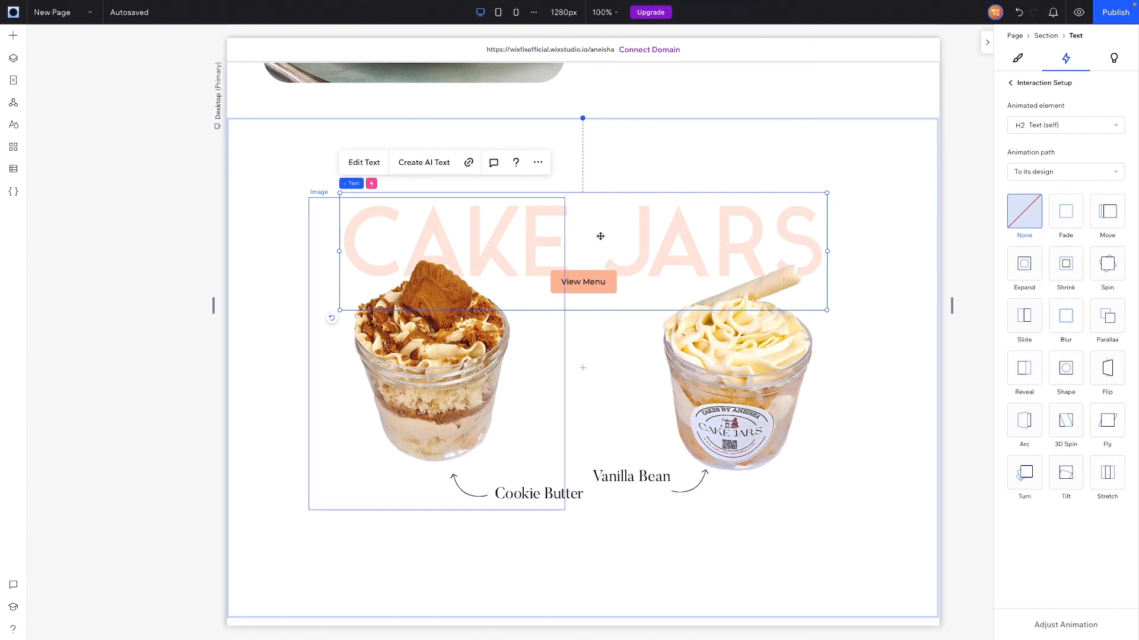
pyautogui.click(1039, 175)
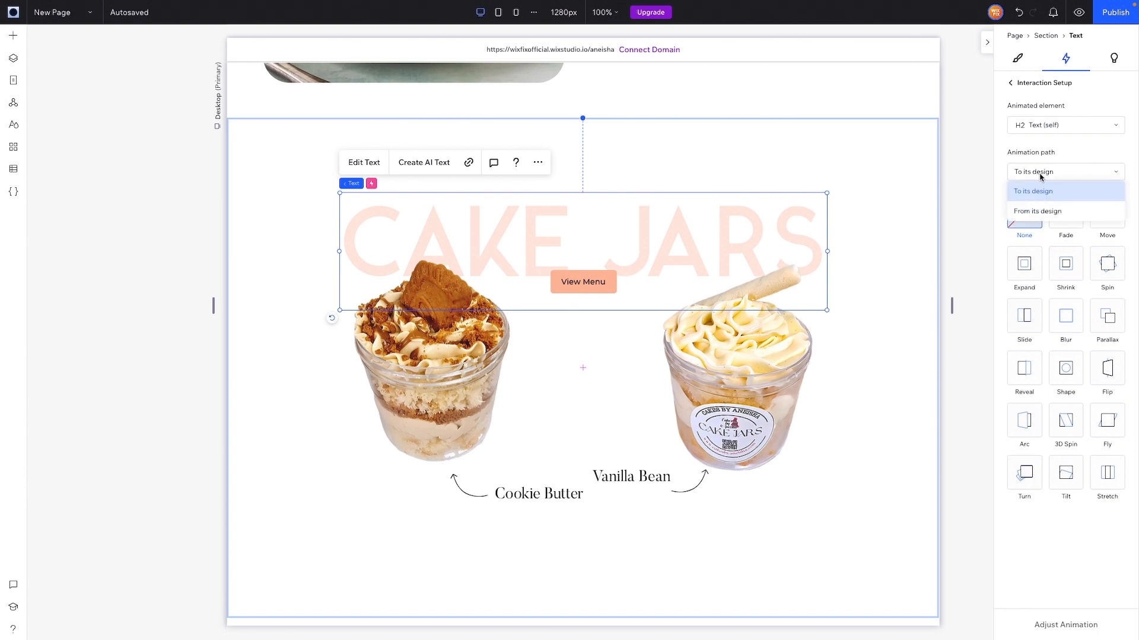
pyautogui.click(1048, 212)
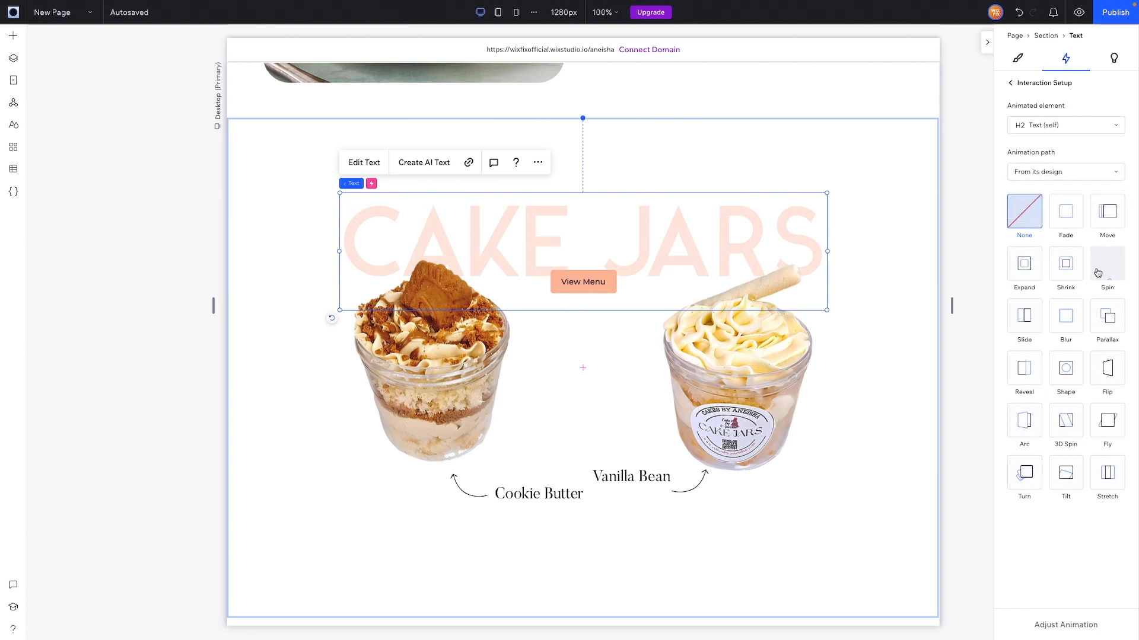
pyautogui.click(1107, 216)
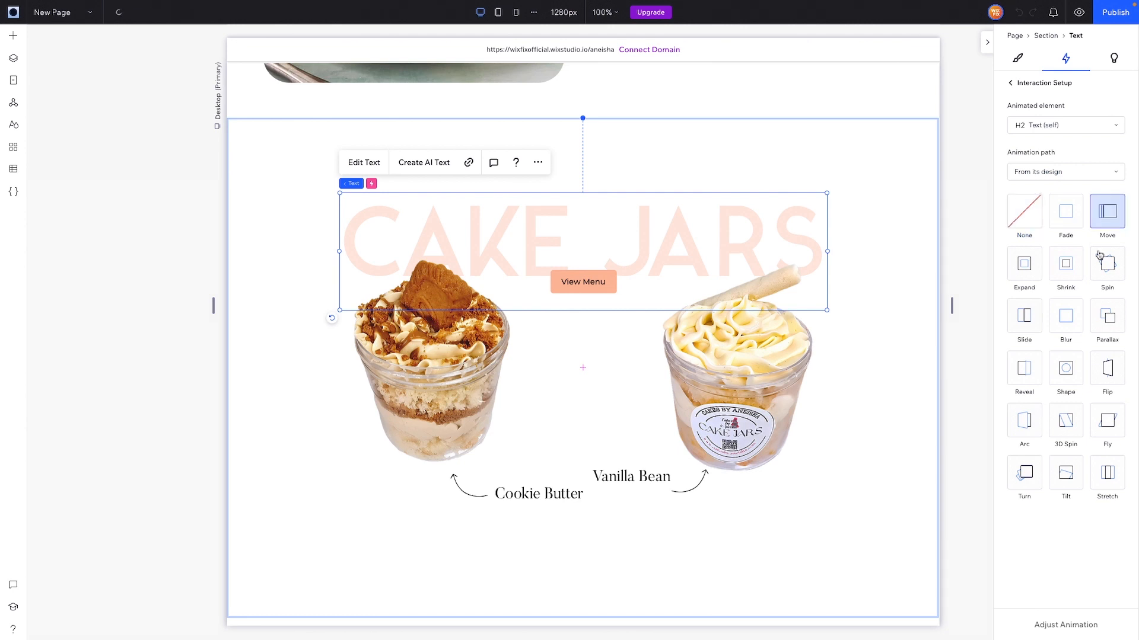
# Step: Adjust the Move animation to angle 0°, distance 100 px and animation area 0% to 100%, and preview it by scrolling
pyautogui.click(1058, 625)
pyautogui.click(1074, 137)
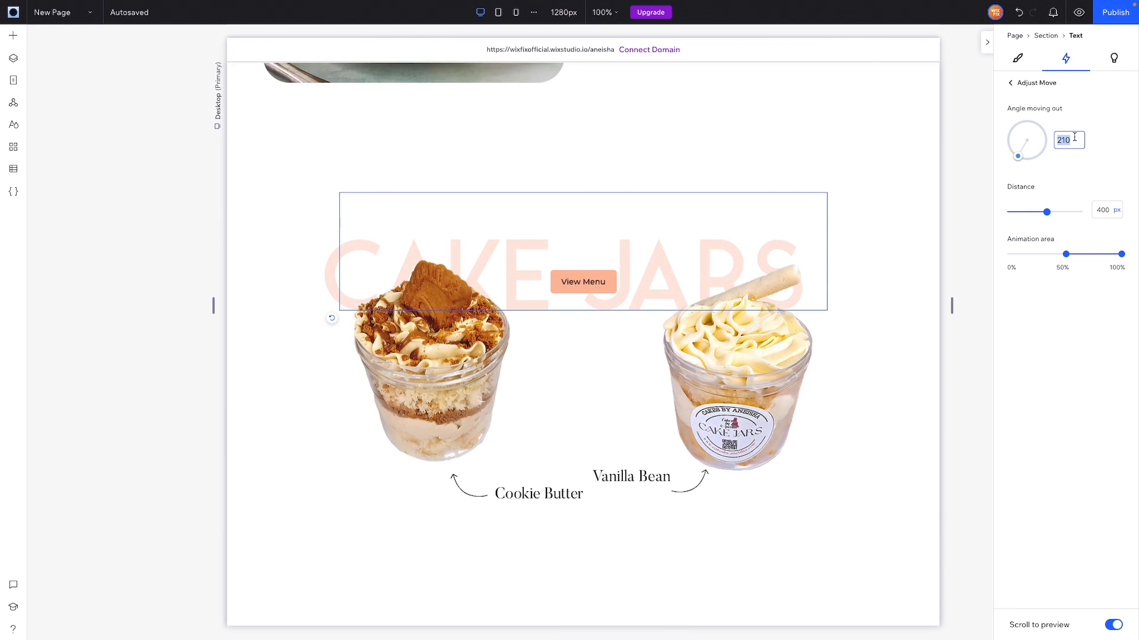
pyautogui.write('0')
pyautogui.press('Tab')
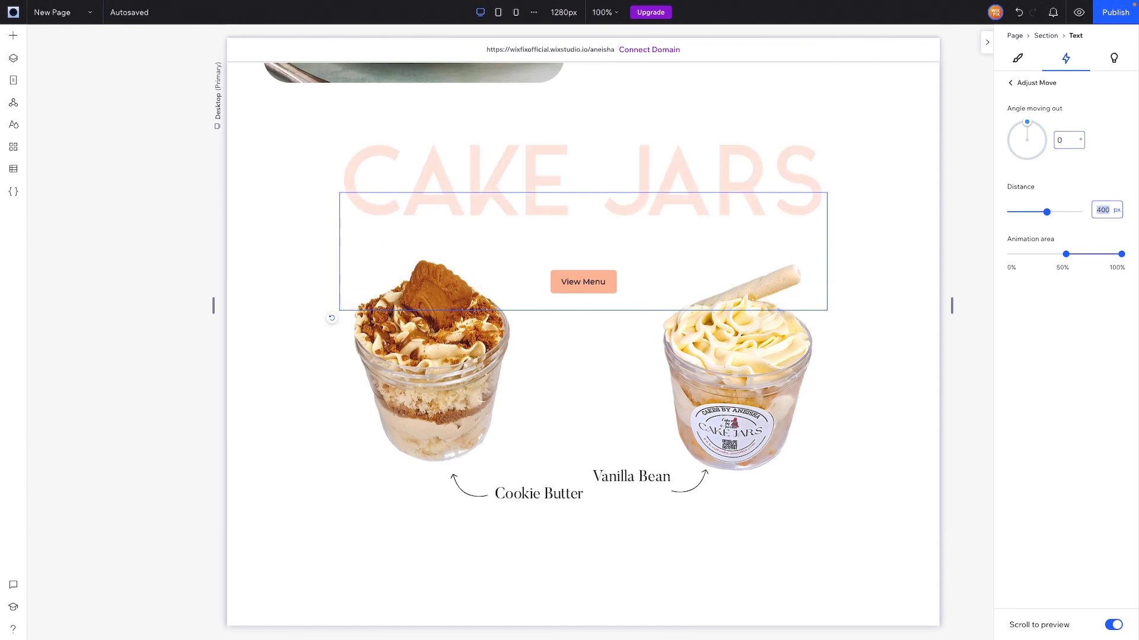
pyautogui.write('100')
pyautogui.moveTo(1065, 254); pyautogui.dragTo(980, 258)
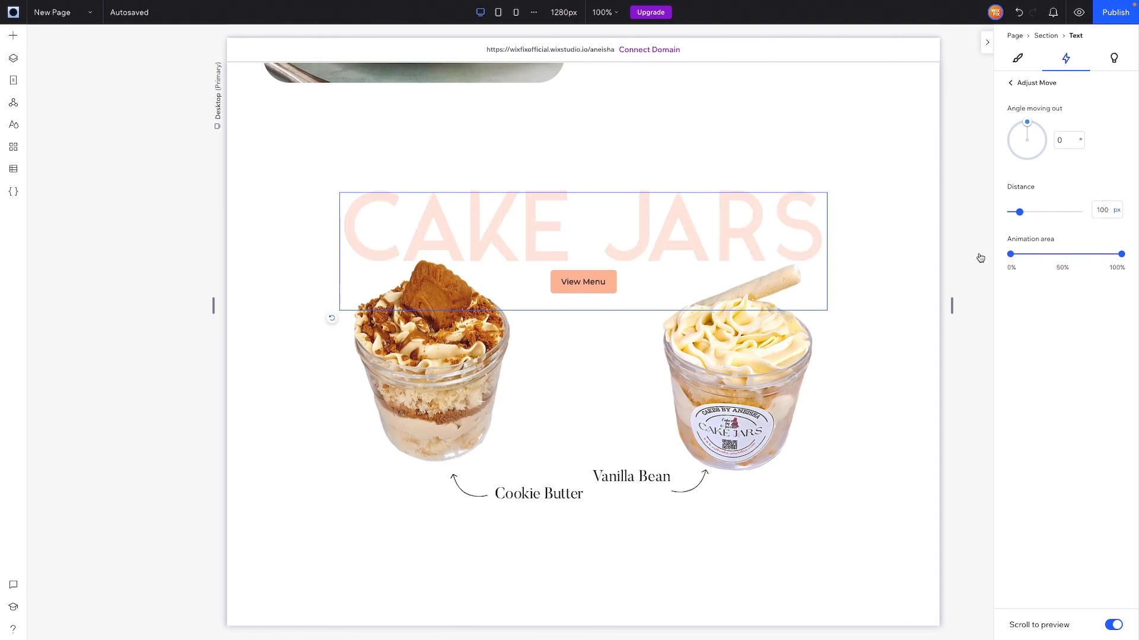
pyautogui.scroll(4, 871, 285)
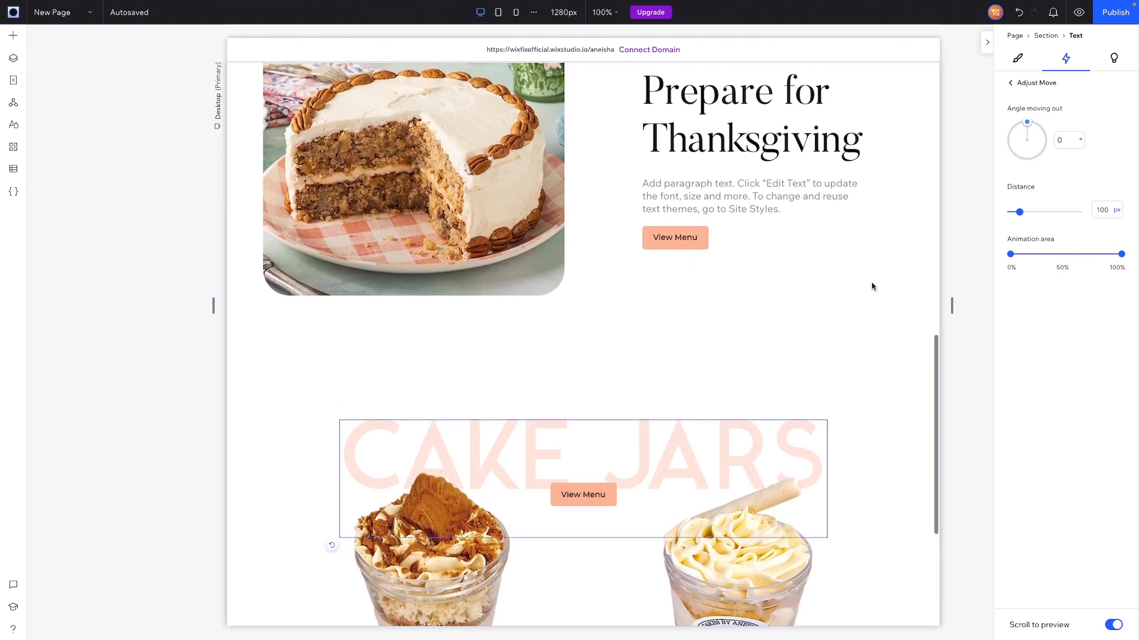
# Step: Preview the CAKE JARS text's Move scroll animation against the jars and the Thanksgiving section above
pyautogui.scroll(-5, 872, 286)
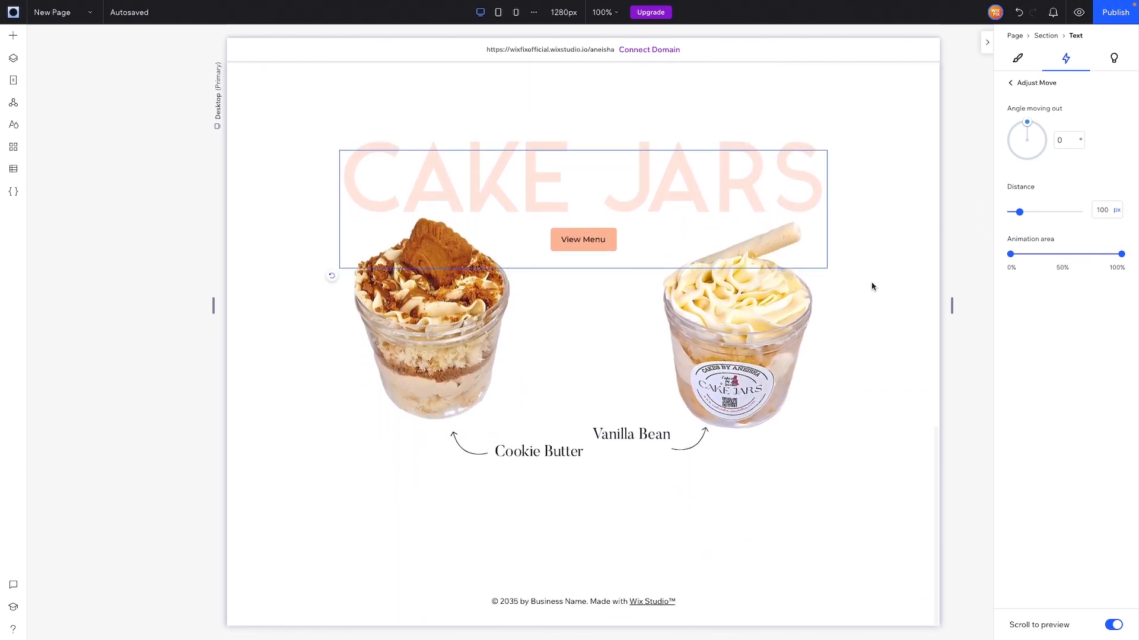
pyautogui.scroll(2, 871, 286)
pyautogui.scroll(-2, 872, 286)
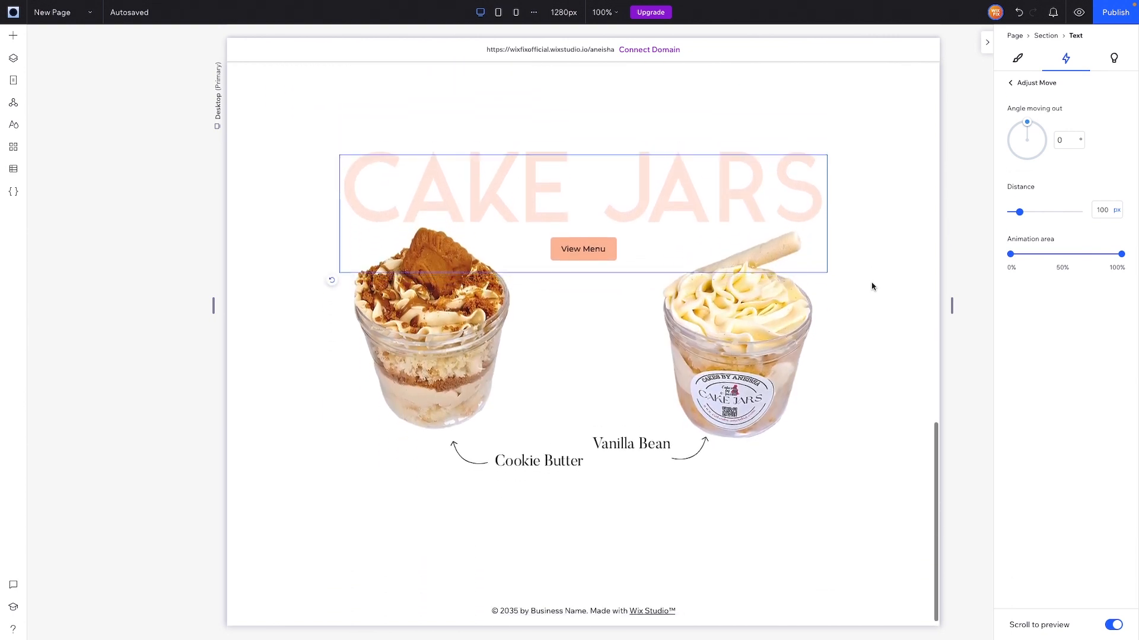
pyautogui.scroll(4, 872, 286)
pyautogui.scroll(-4, 871, 286)
pyautogui.scroll(5, 872, 286)
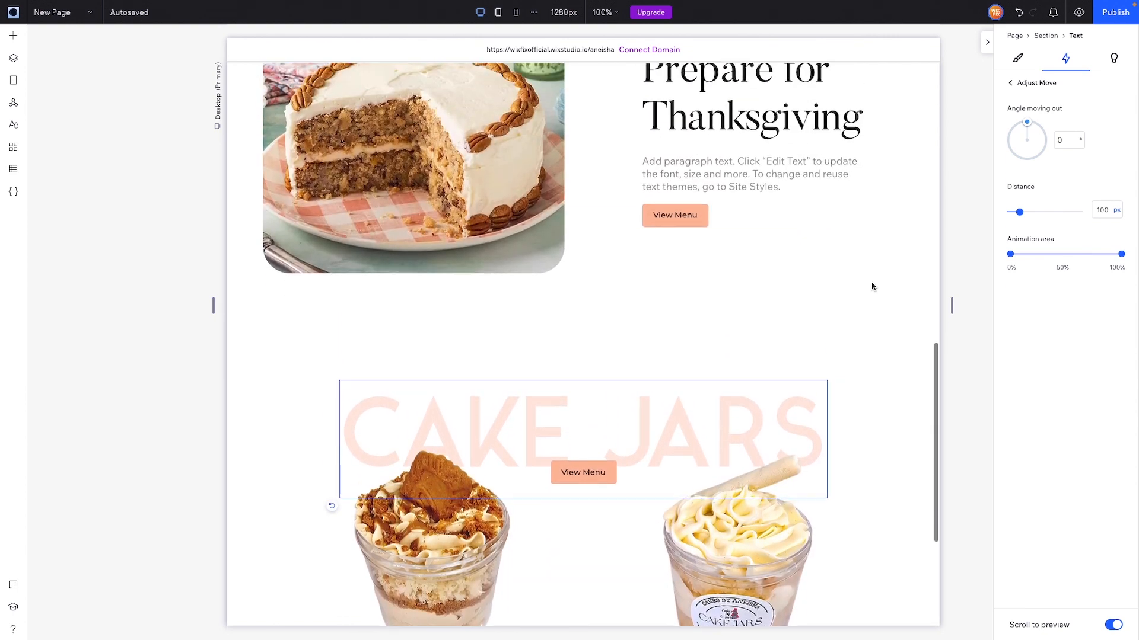
pyautogui.scroll(-3, 872, 286)
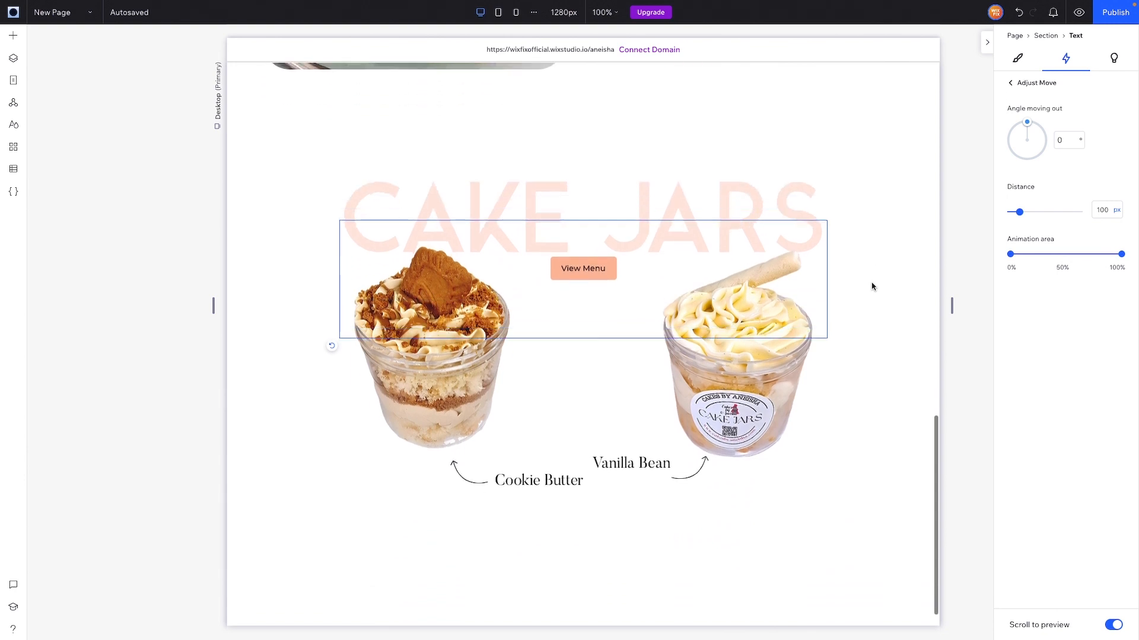
# Step: Shorten the Cake Jars section by raising its bottom edge closer to the jar labels
pyautogui.click(872, 286)
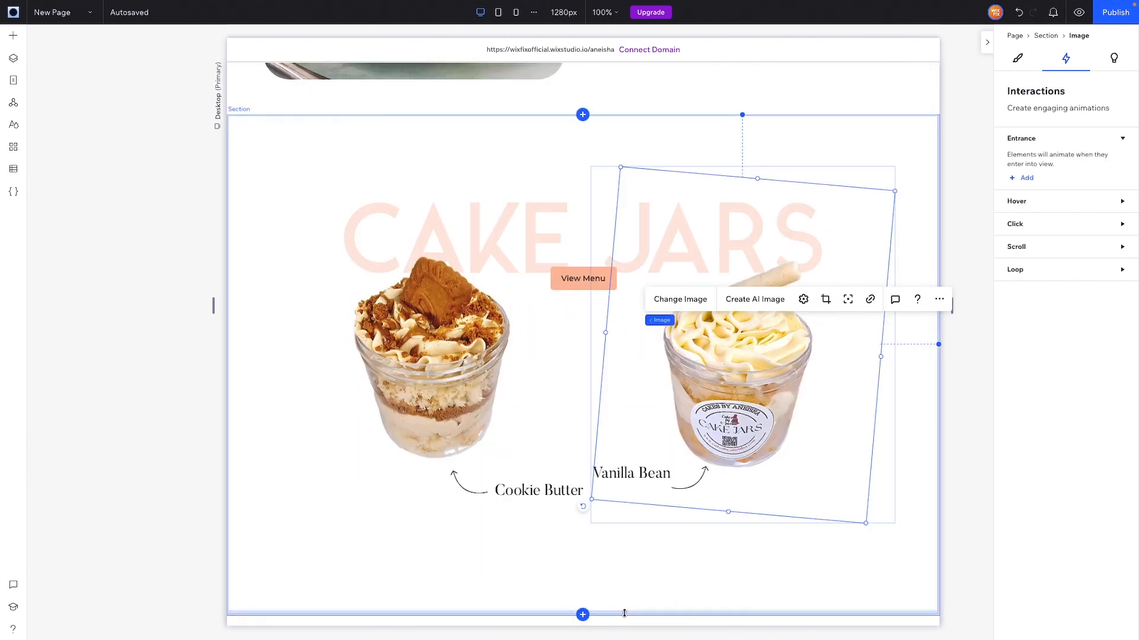
pyautogui.moveTo(624, 612); pyautogui.dragTo(619, 557)
pyautogui.hotkey('ctrl', 'z')
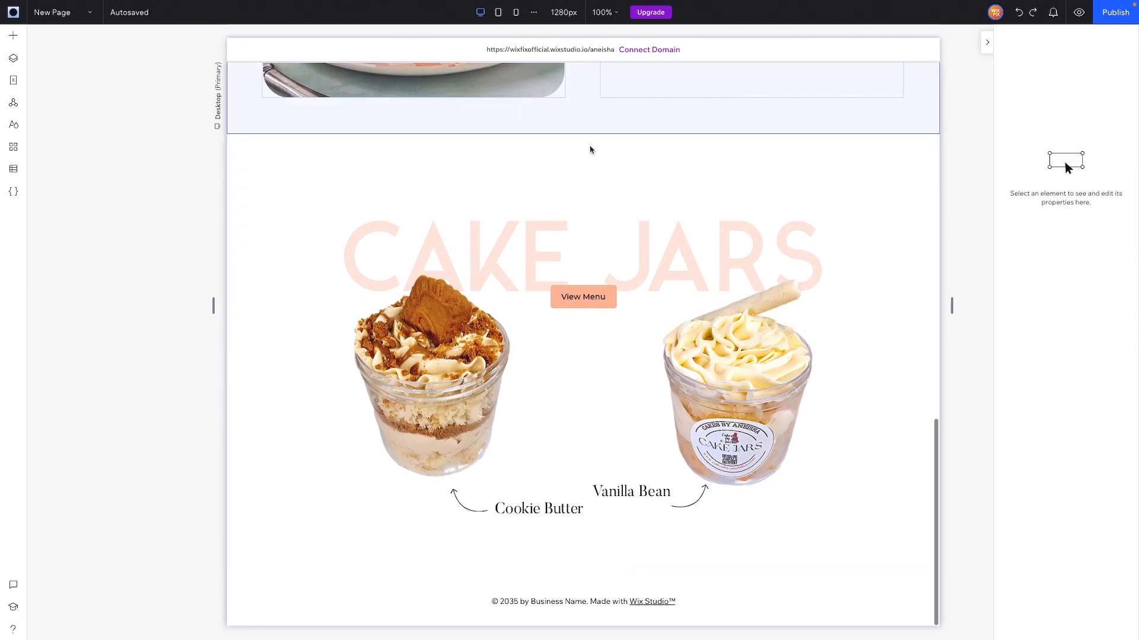
# Step: Duplicate the Prepare for Thanksgiving section
pyautogui.scroll(8, 592, 147)
pyautogui.click(581, 261)
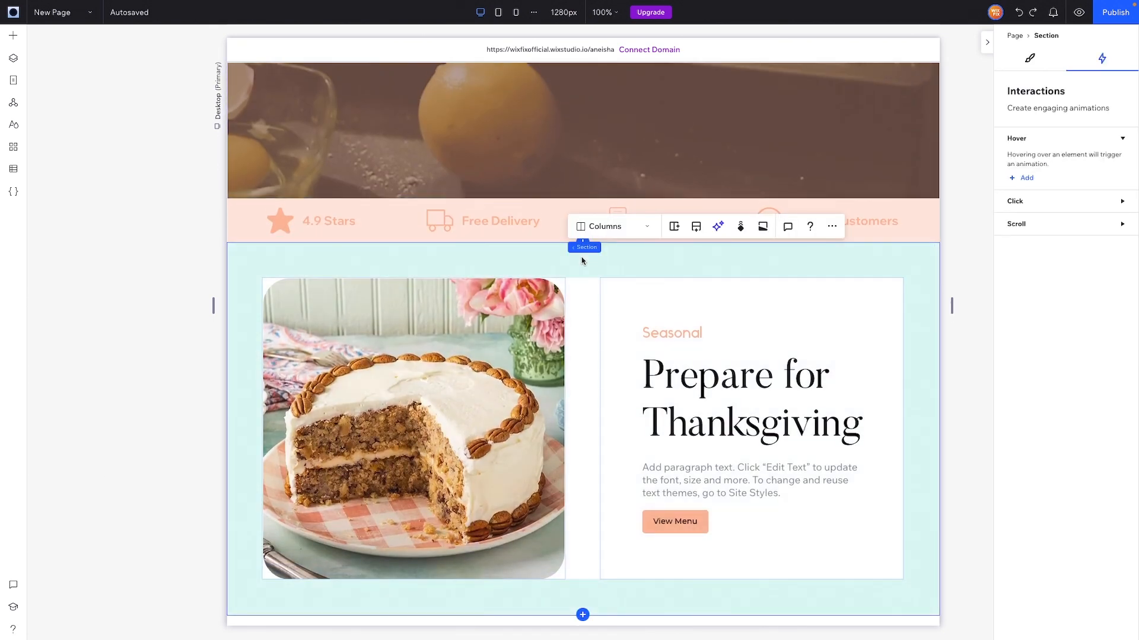
pyautogui.hotkey('ctrl', 'd')
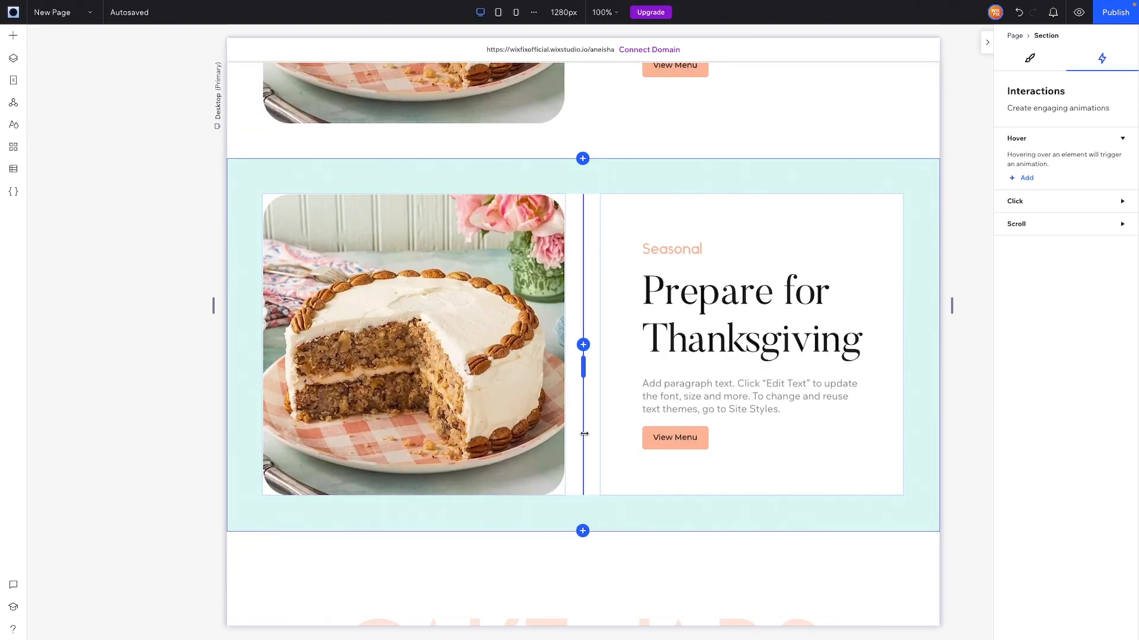
pyautogui.scroll(-6, 479, 523)
pyautogui.scroll(6, 444, 447)
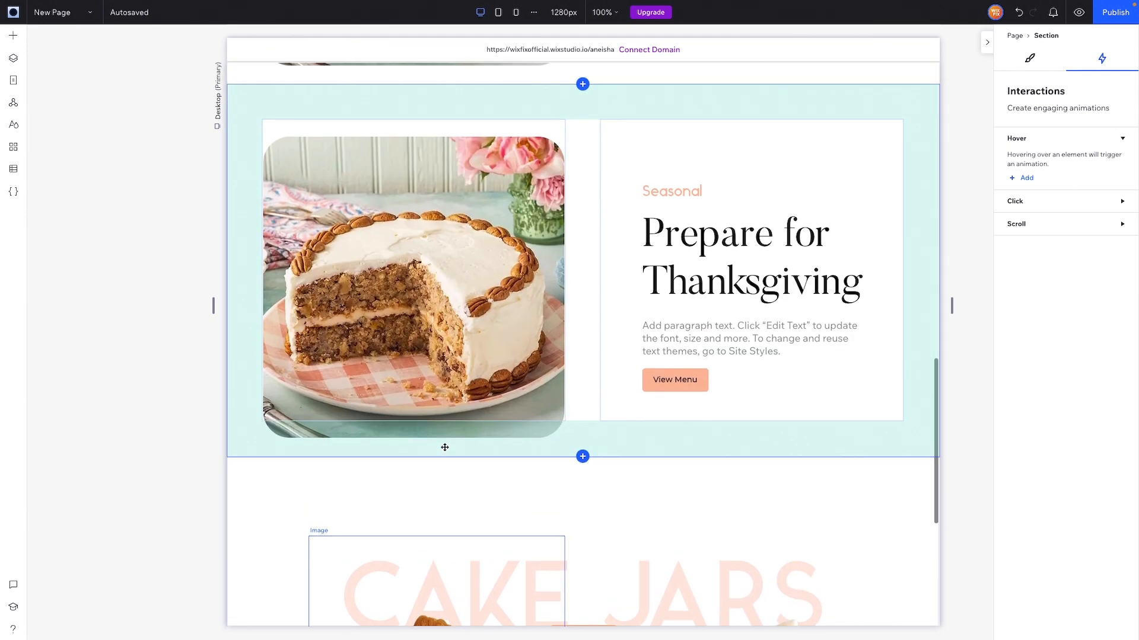
# Step: Reorder the page layers so the duplicated Thanksgiving section sits below the Cake Jars section, just above the footer
pyautogui.click(13, 58)
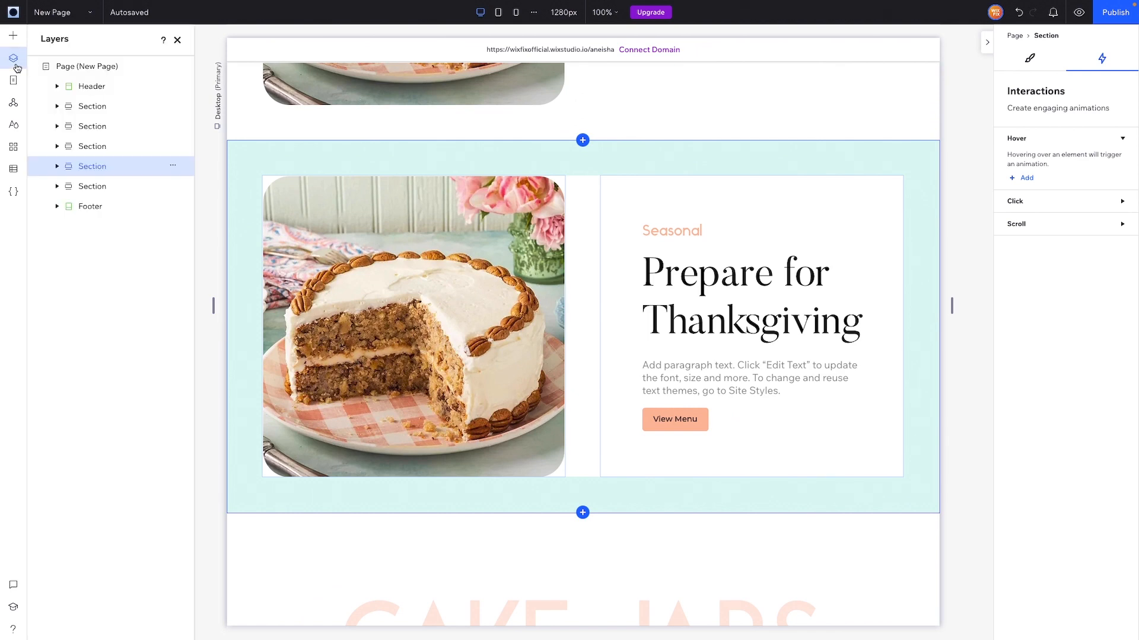
pyautogui.click(93, 189)
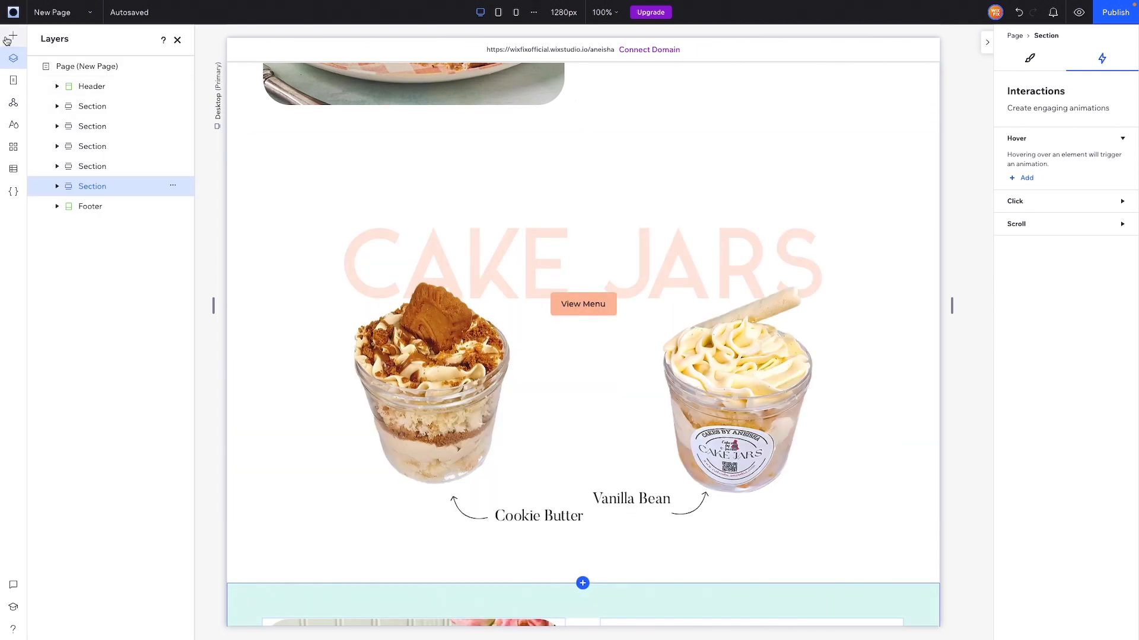
pyautogui.click(13, 58)
# Step: Swap the image cell and the text cell in the duplicated Thanksgiving section so the text comes first
pyautogui.scroll(-5, 610, 264)
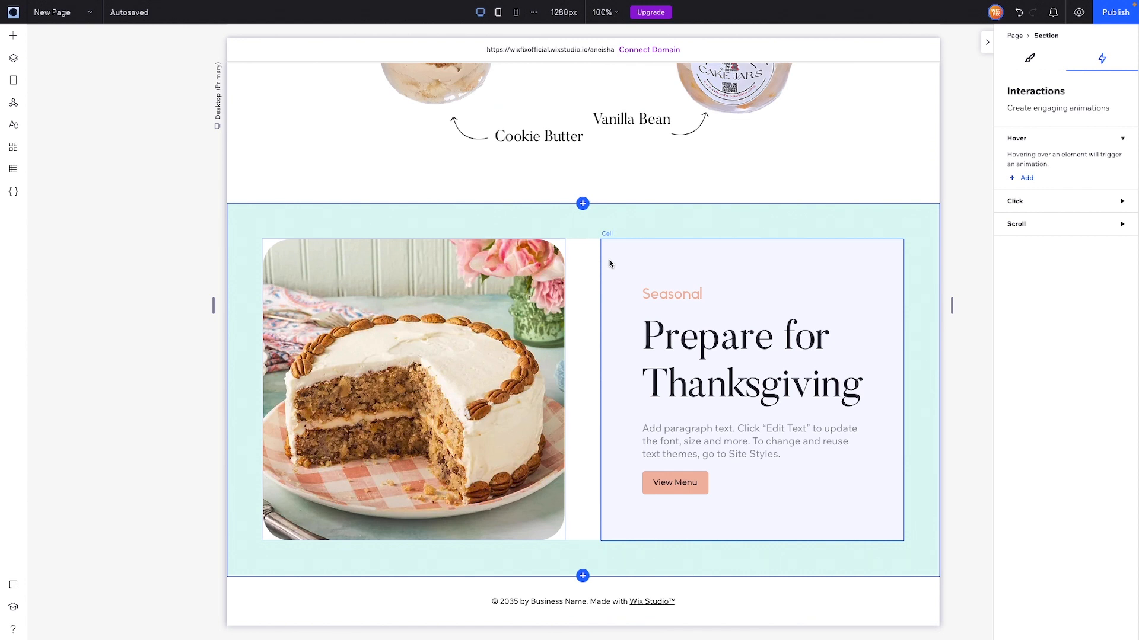
pyautogui.click(562, 256)
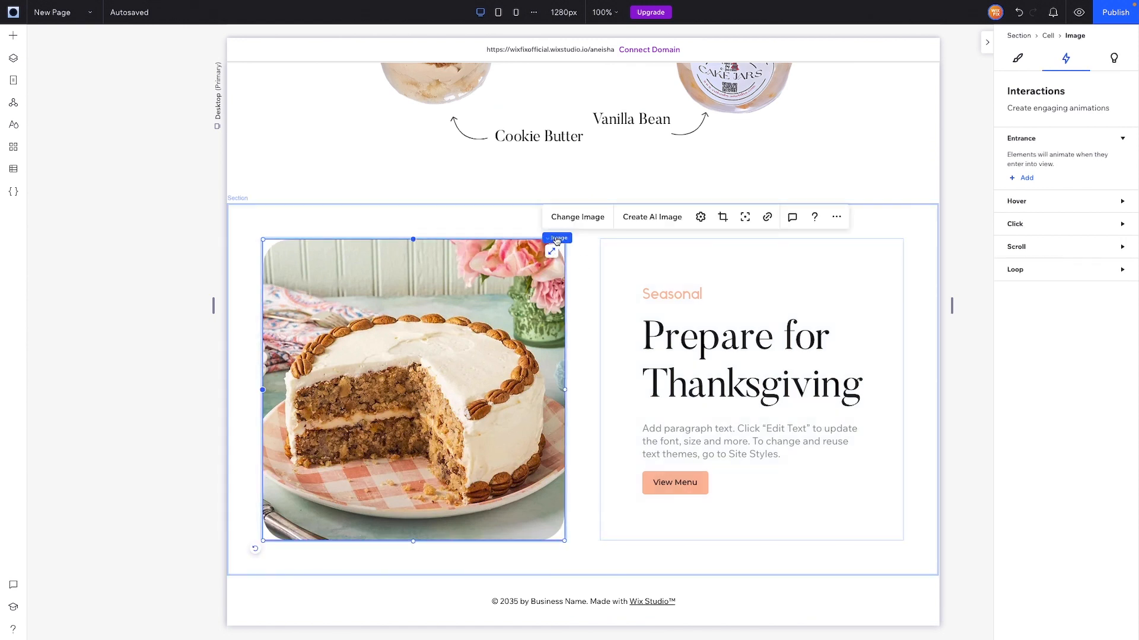
pyautogui.click(581, 238)
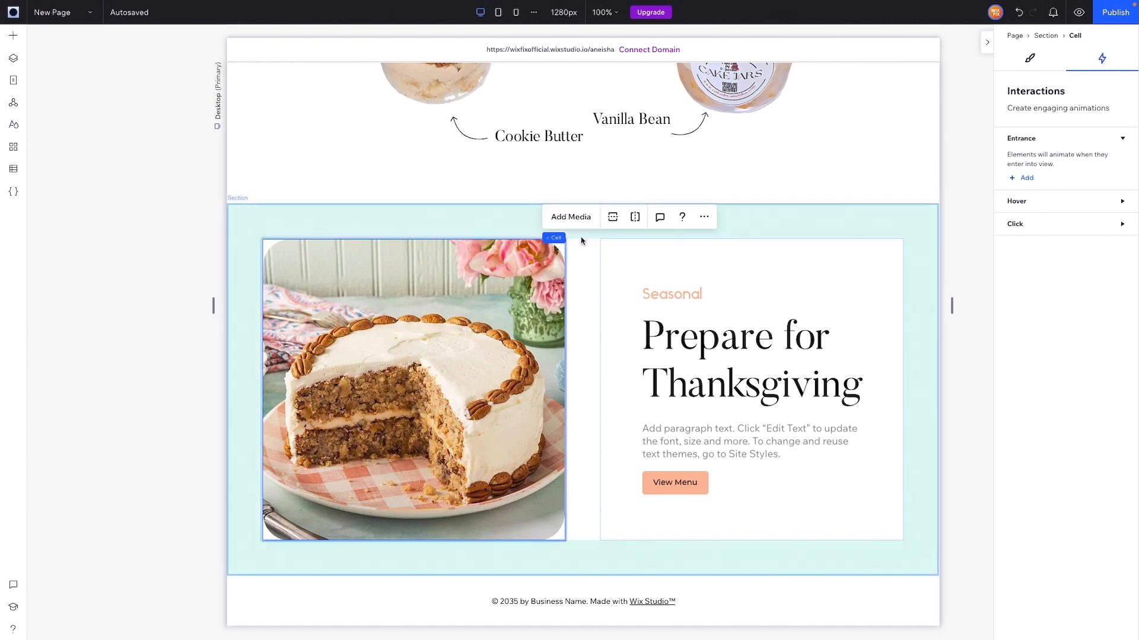
pyautogui.keyDown('shift'); pyautogui.click(626, 254); pyautogui.keyUp('shift')
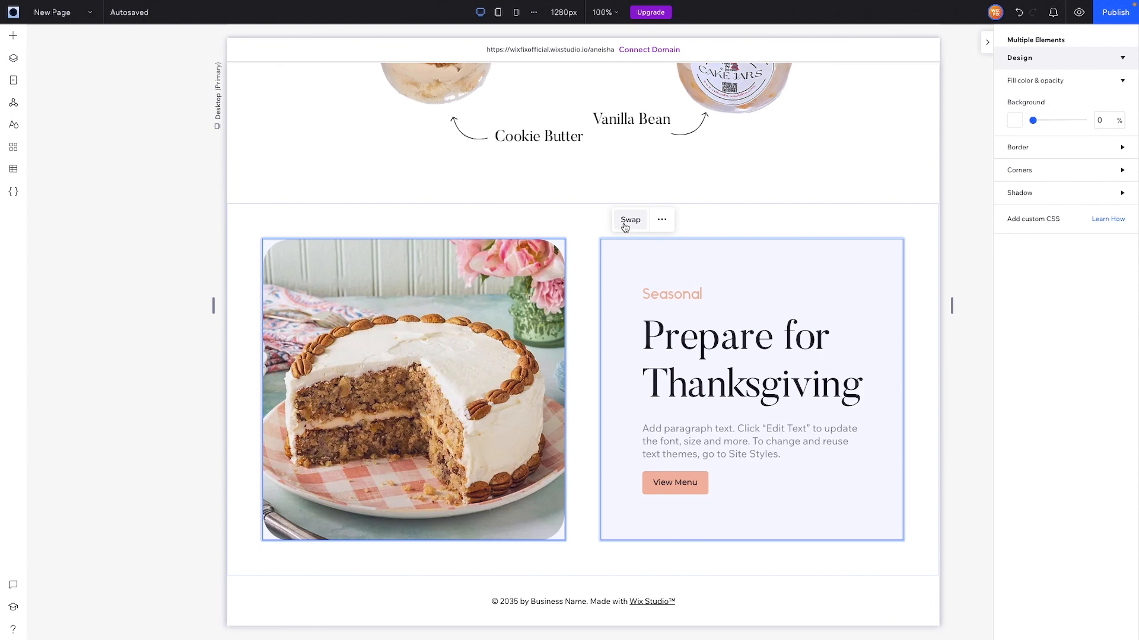
pyautogui.click(628, 222)
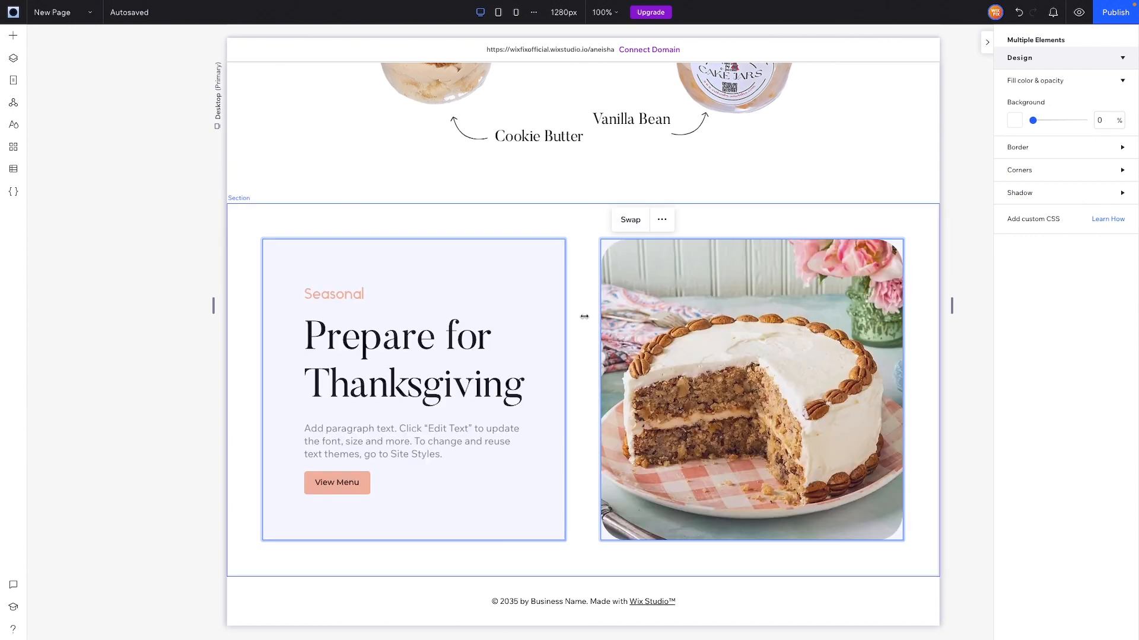
# Step: Set the height of the duplicated section to 800 px
pyautogui.click(570, 224)
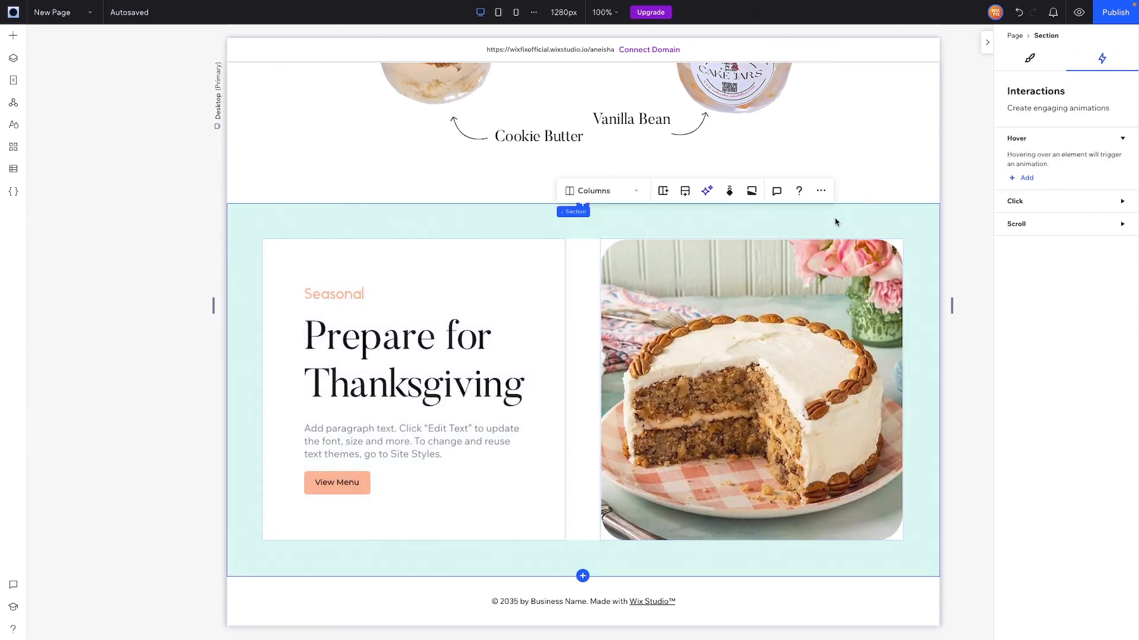
pyautogui.click(1030, 59)
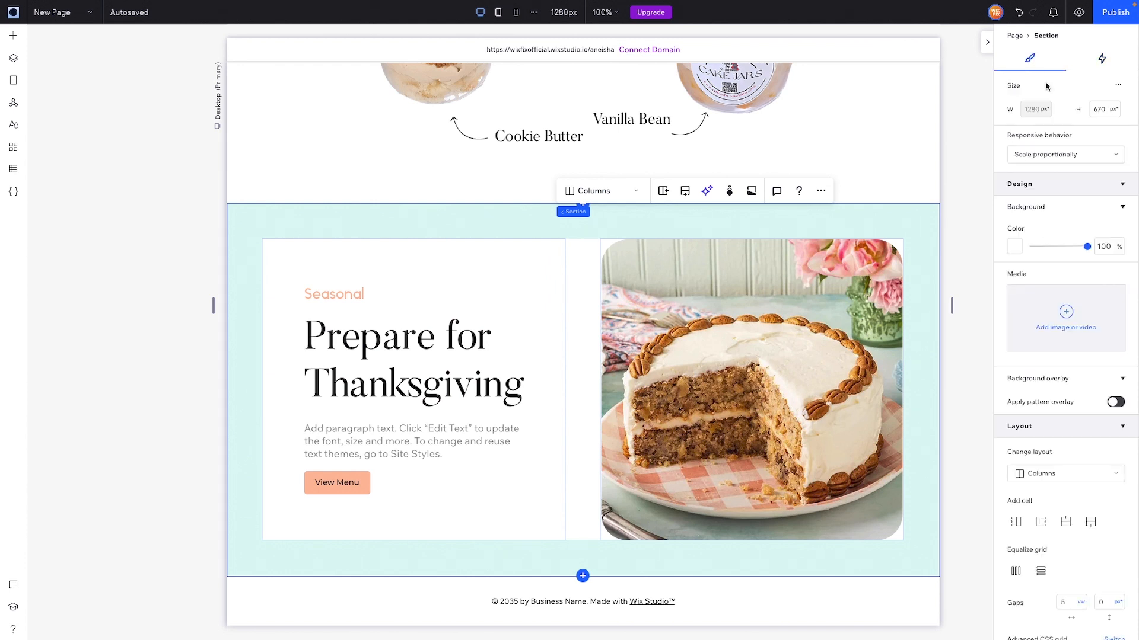
pyautogui.click(1100, 109)
pyautogui.doubleClick(1100, 109)
pyautogui.write('800')
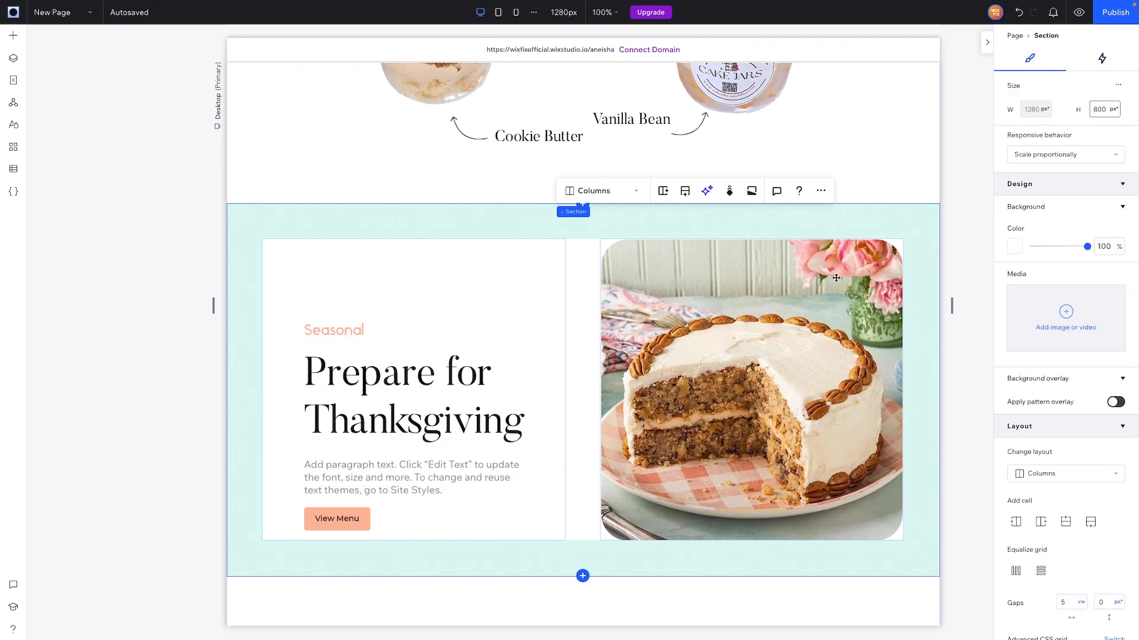
pyautogui.press('Return')
# Step: Replace the duplicated section's cake photo with the wedding cake photo from Site Files and stretch it to 672 px high
pyautogui.click(664, 324)
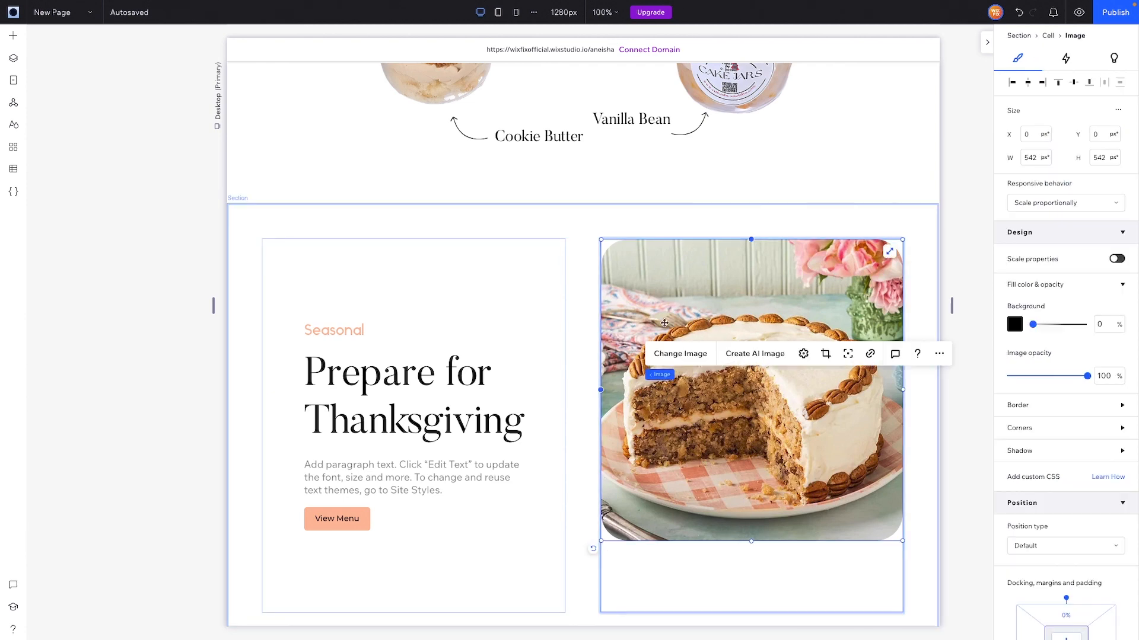
pyautogui.click(685, 355)
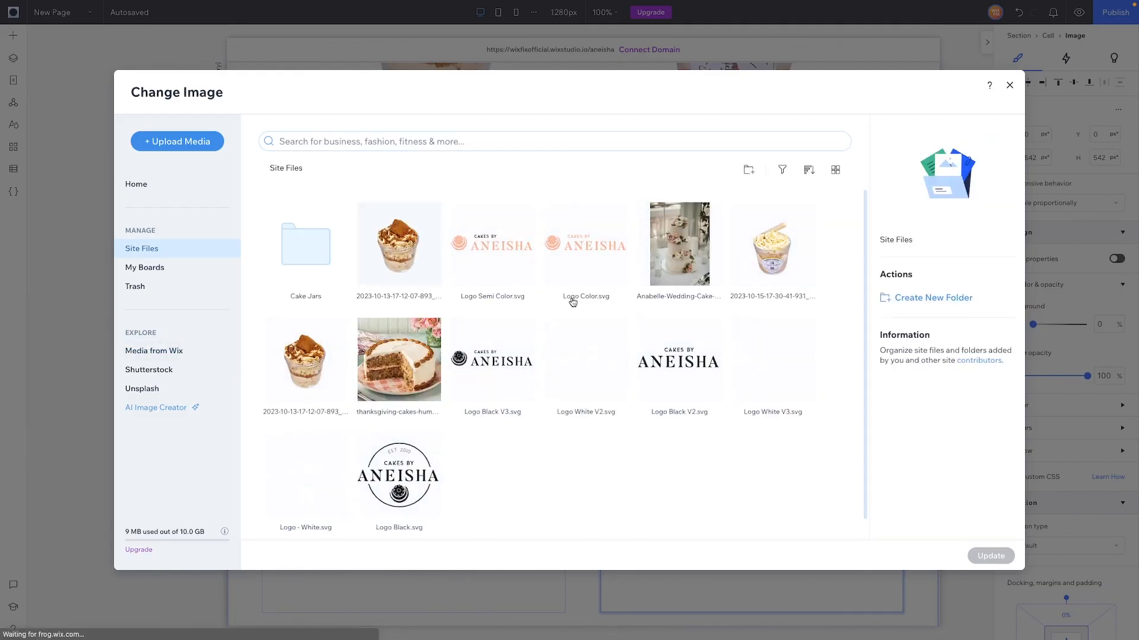
pyautogui.doubleClick(678, 255)
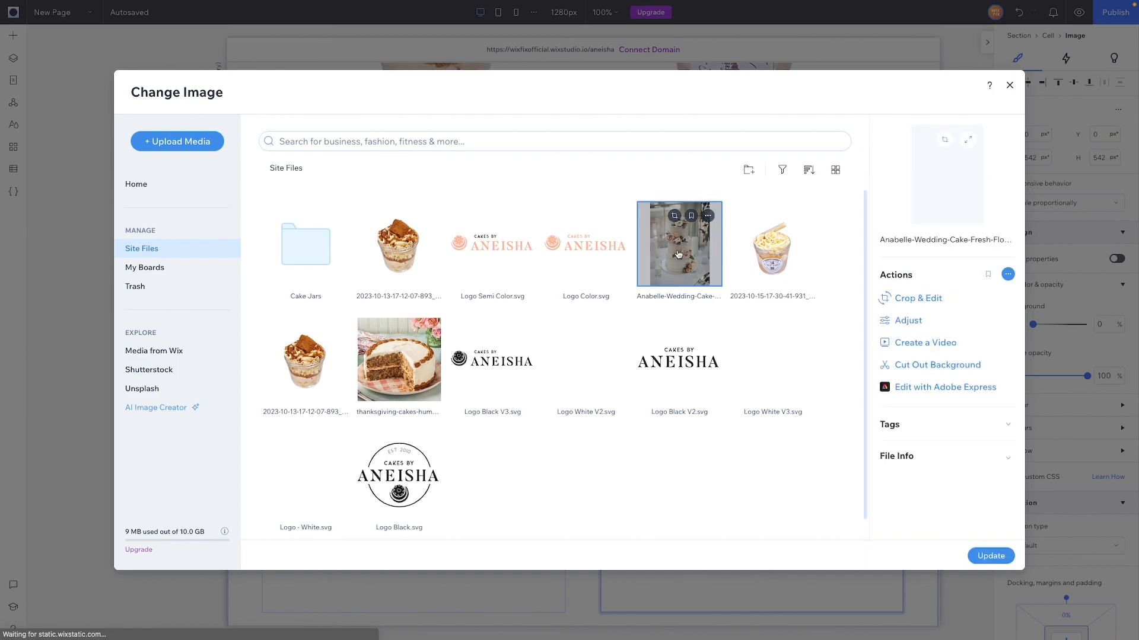
pyautogui.moveTo(751, 500); pyautogui.dragTo(750, 543)
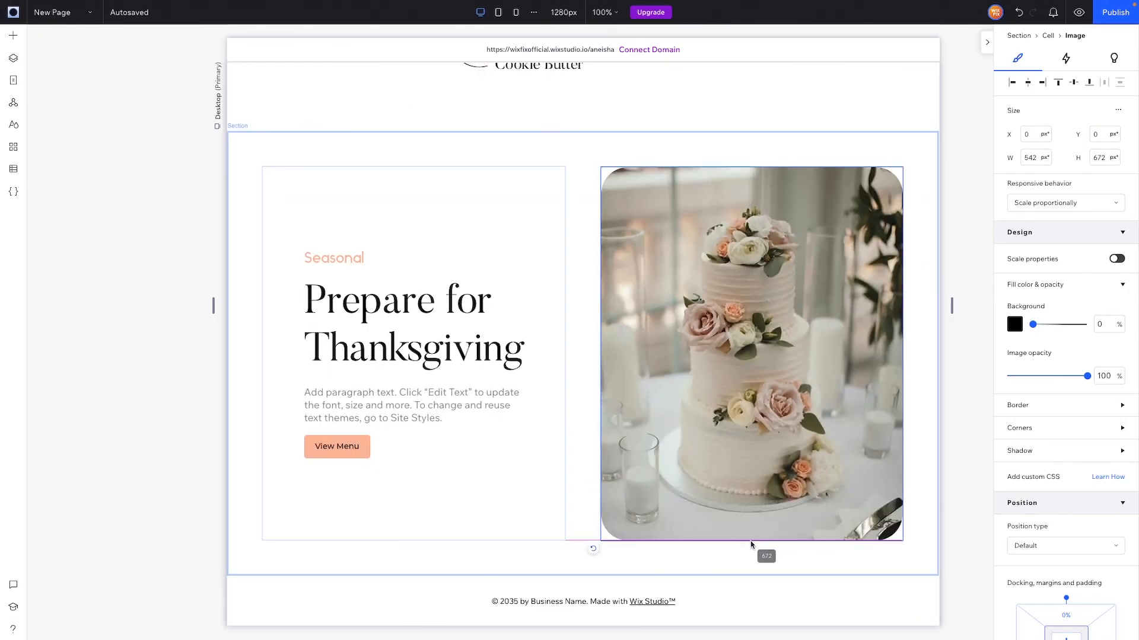
# Step: Change the small label to "Custom" and the heading to "Cakes for Any Occasion", and unstack the text group
pyautogui.doubleClick(334, 257)
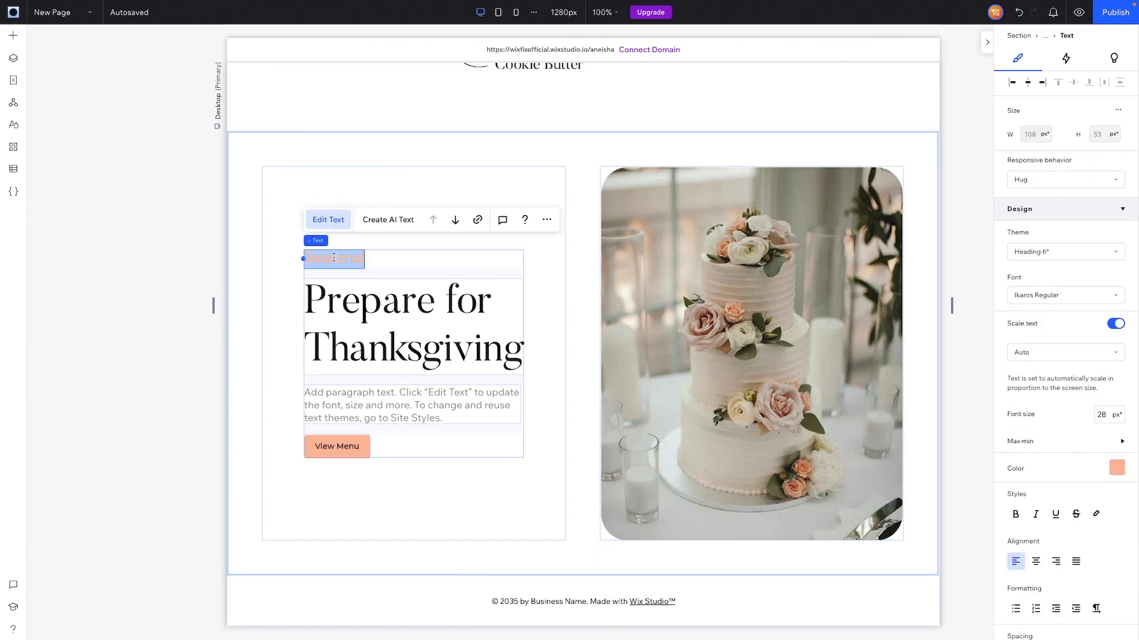
pyautogui.write('Custom')
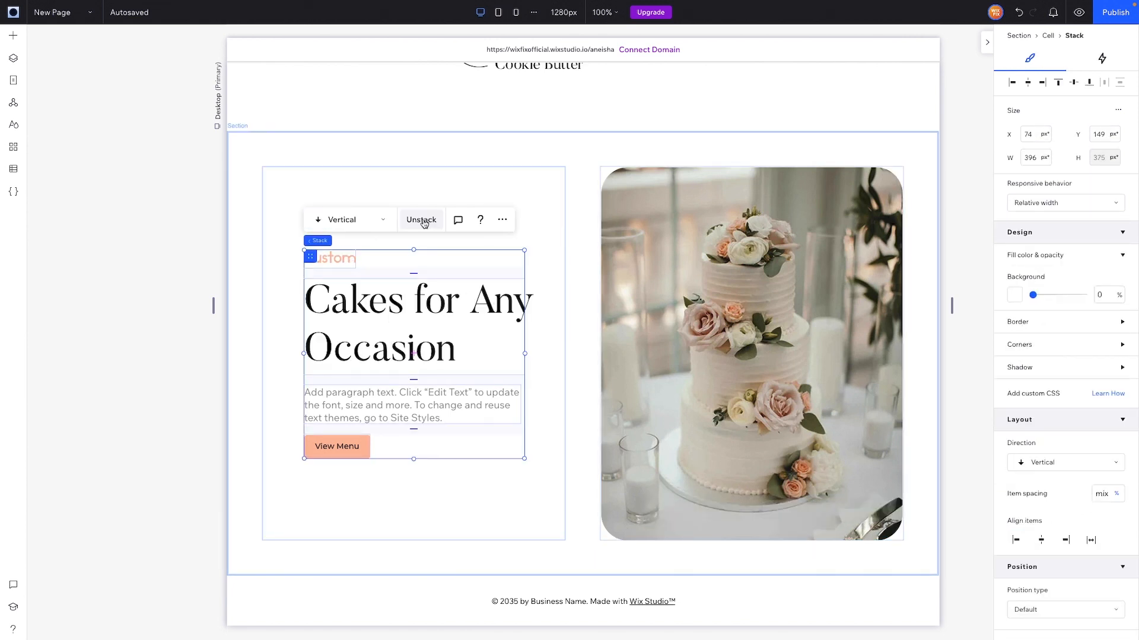
pyautogui.click(422, 220)
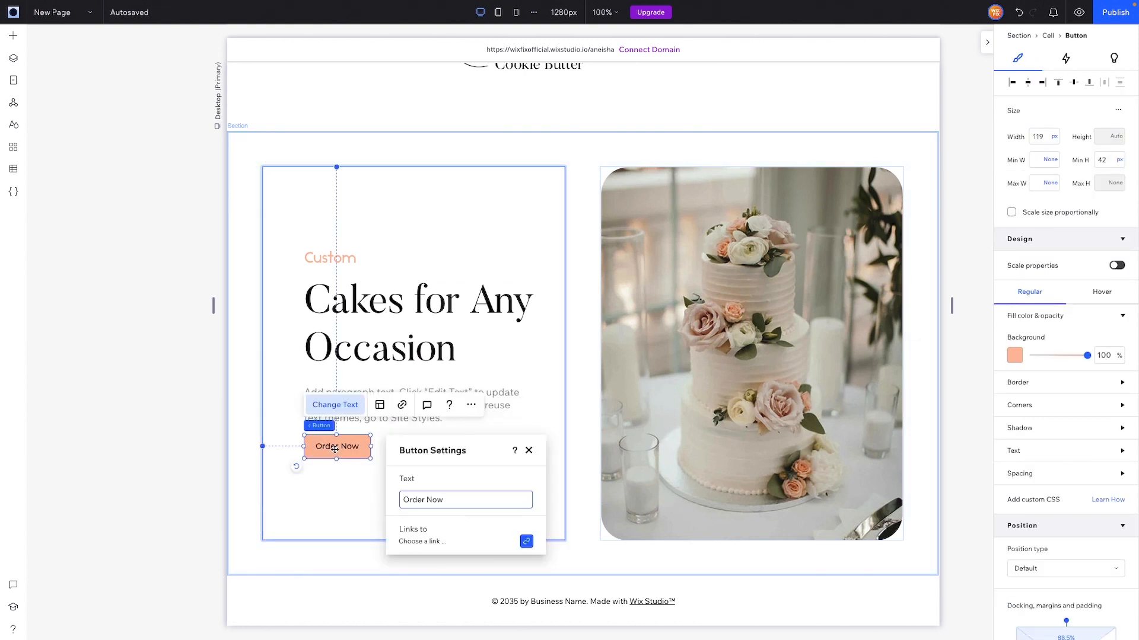
# Step: Relabel the button "Order Now" and place a duplicate beside it labelled "More Information", 161 px wide
pyautogui.click(336, 449)
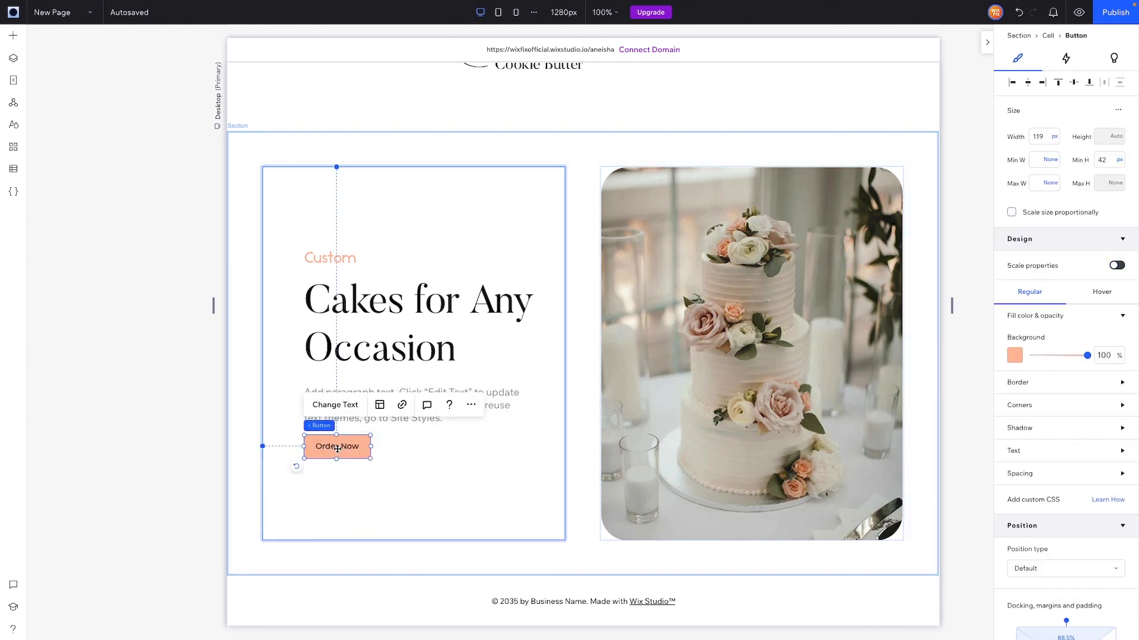
pyautogui.moveTo(336, 449); pyautogui.dragTo(490, 452)
pyautogui.click(403, 406)
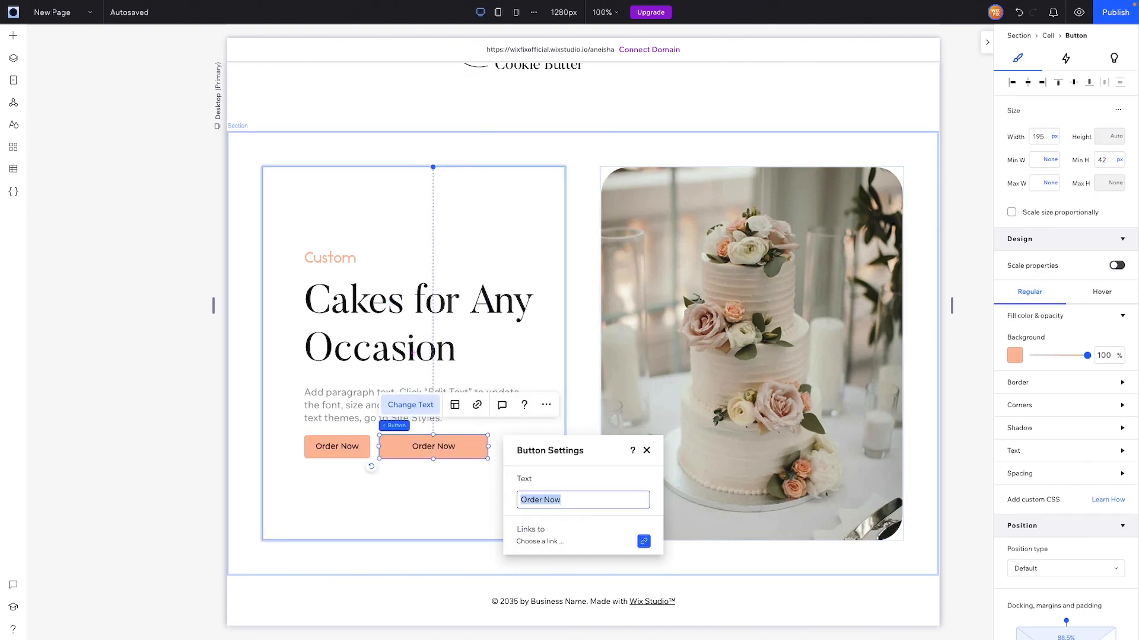
pyautogui.write('More Information')
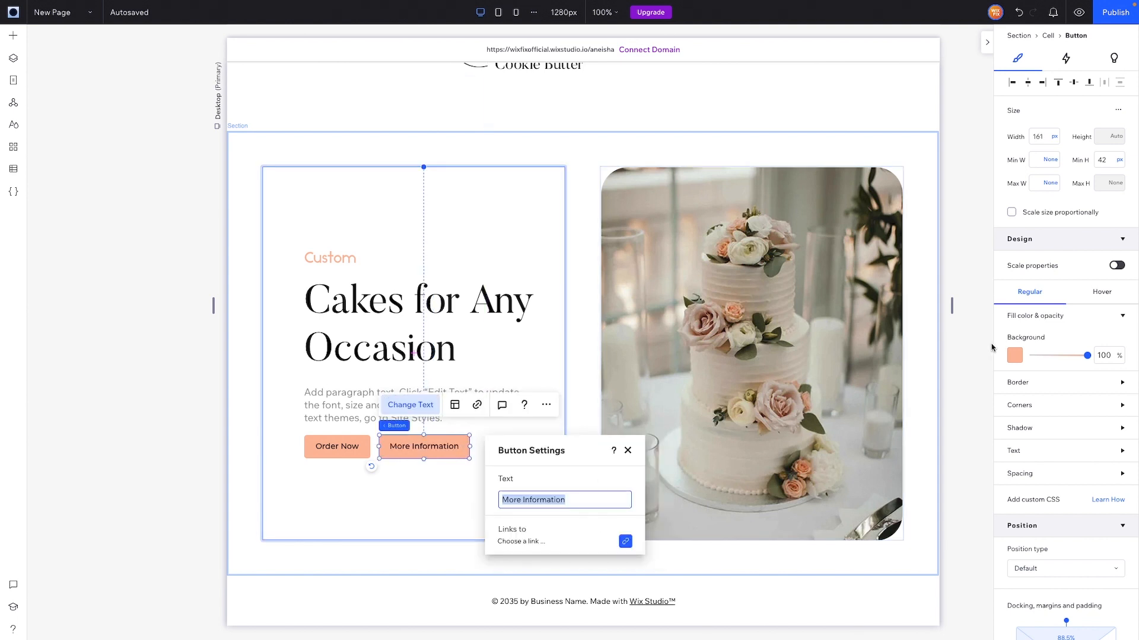
# Step: Give the More Information button a white (#FFFFFF) background and a 1 px border in peach #FFBFA1
pyautogui.click(1014, 355)
pyautogui.click(1027, 421)
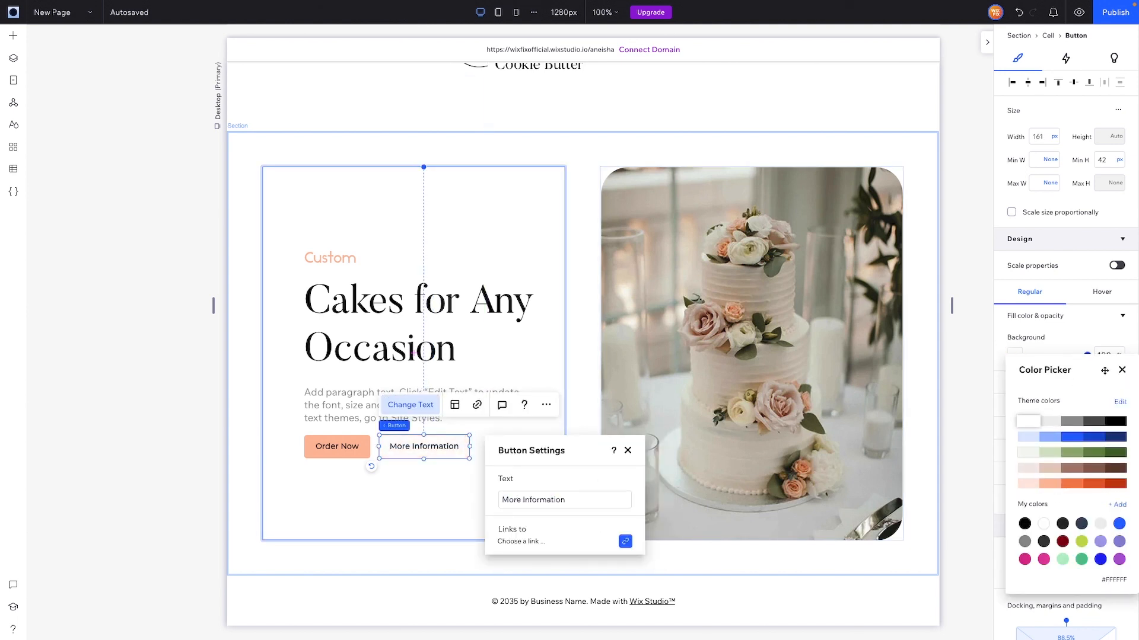
pyautogui.click(1121, 370)
pyautogui.click(1122, 382)
pyautogui.click(1013, 428)
pyautogui.click(1050, 529)
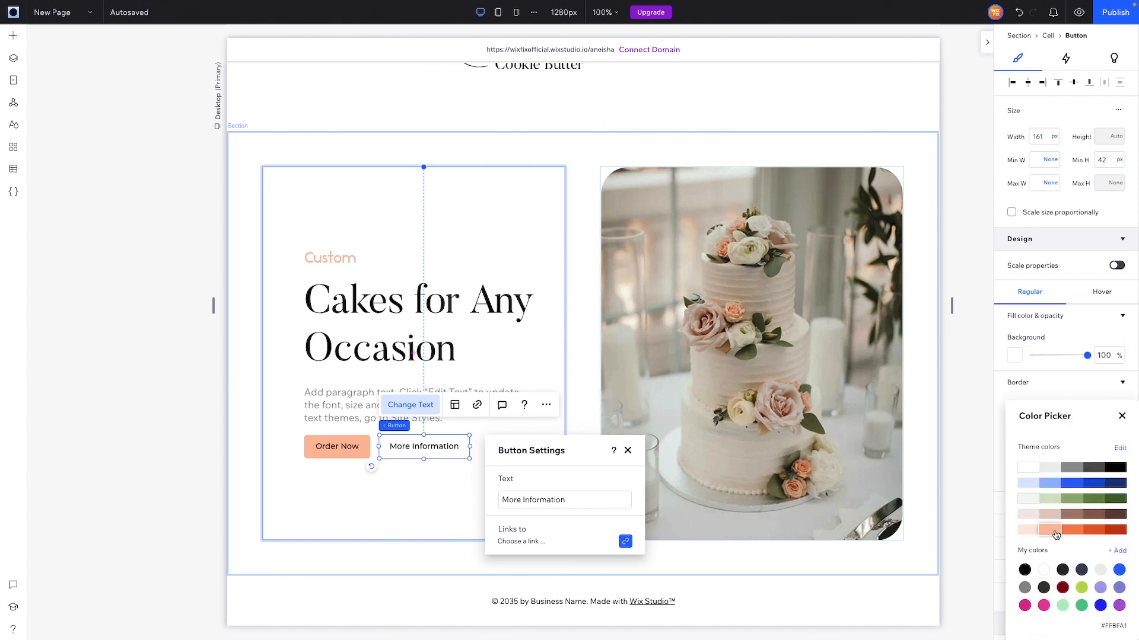
pyautogui.click(1121, 416)
pyautogui.click(1096, 473)
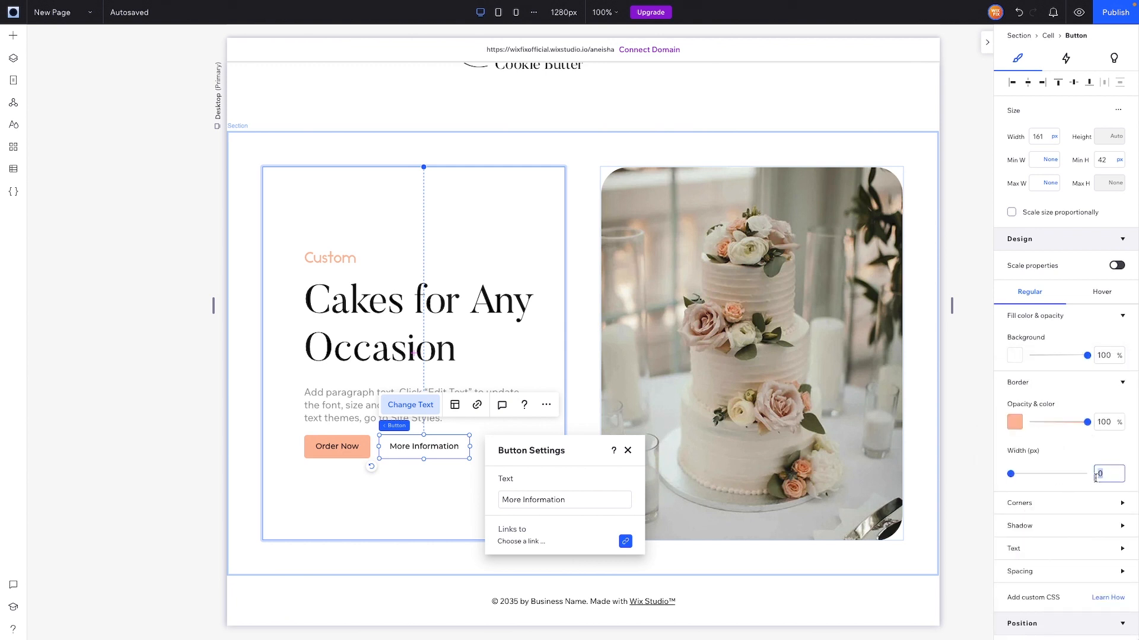
pyautogui.write('1')
# Step: Set the More Information button's text color to peach #FFBFA1 and deselect the button
pyautogui.click(1037, 551)
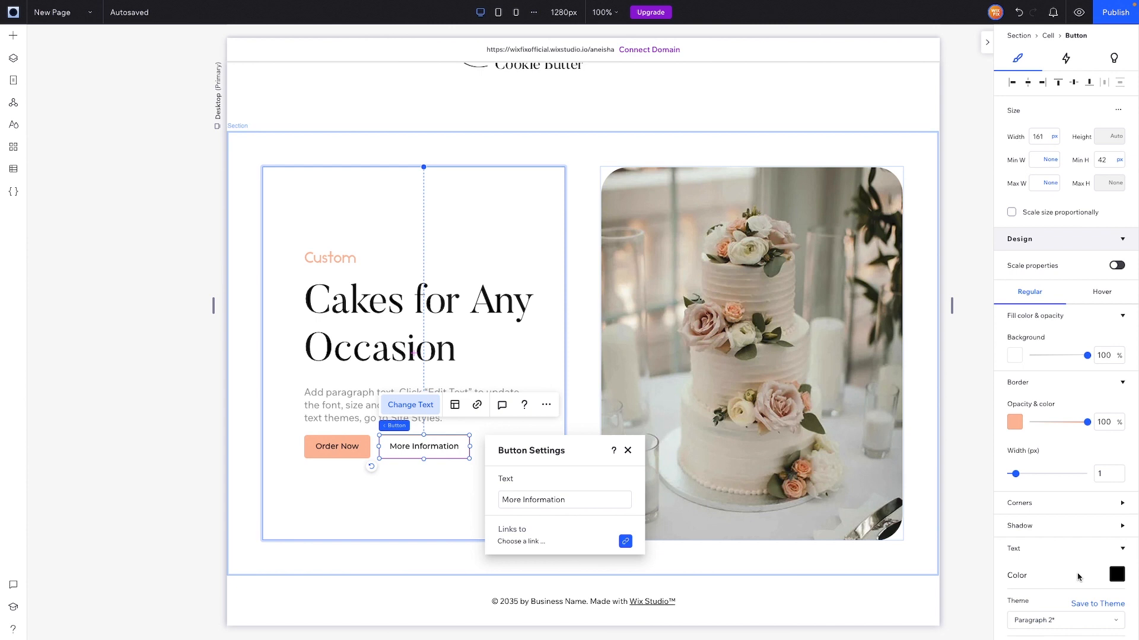
pyautogui.click(1115, 575)
pyautogui.click(1050, 530)
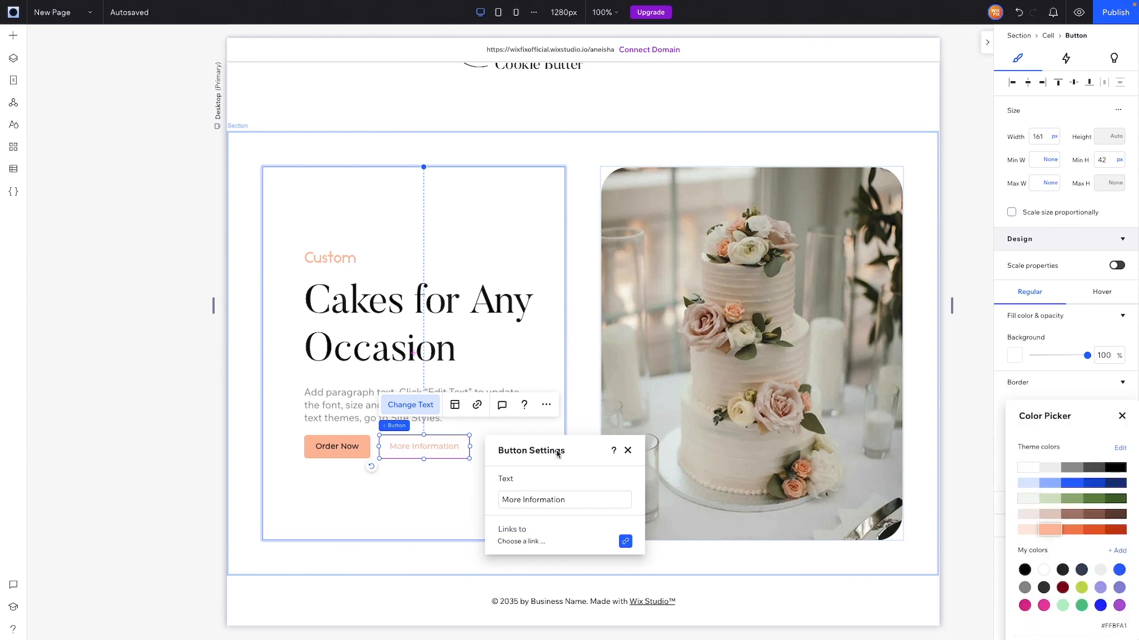
pyautogui.click(405, 504)
pyautogui.click(439, 511)
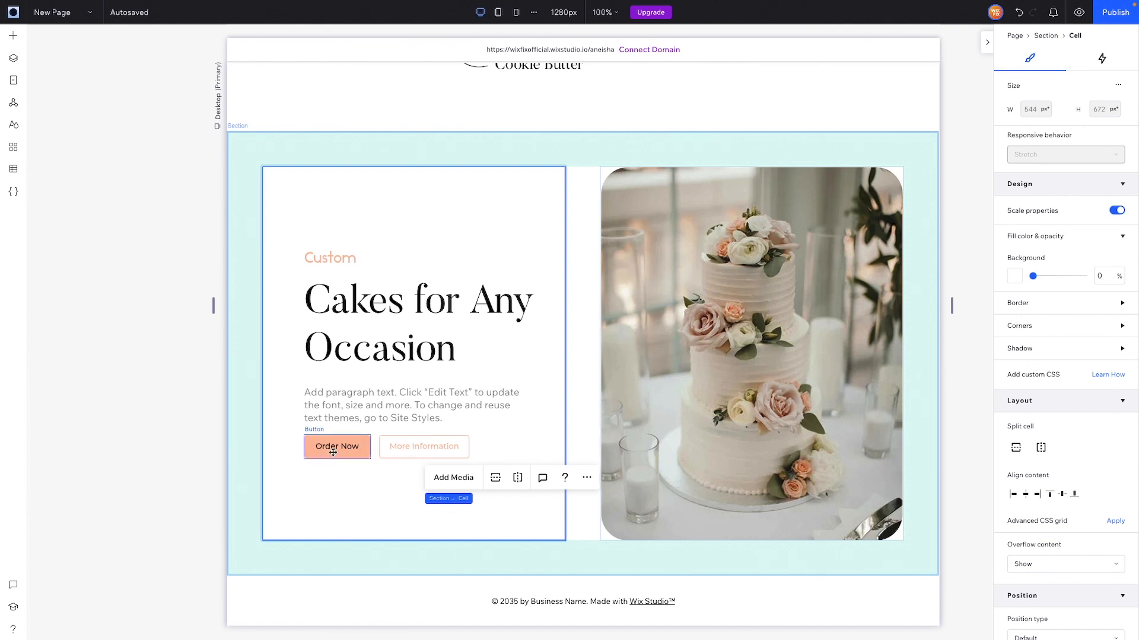
# Step: Stack the Order Now and More Information buttons together in a horizontal row
pyautogui.click(418, 449)
pyautogui.keyDown('shift'); pyautogui.click(344, 445); pyautogui.keyUp('shift')
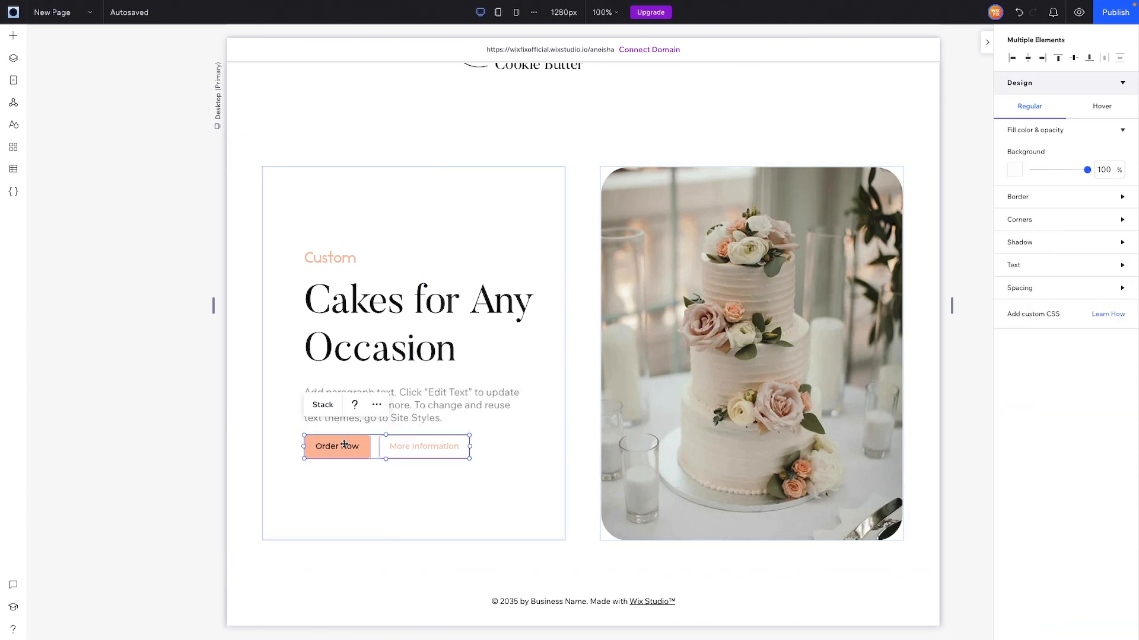
pyautogui.click(322, 404)
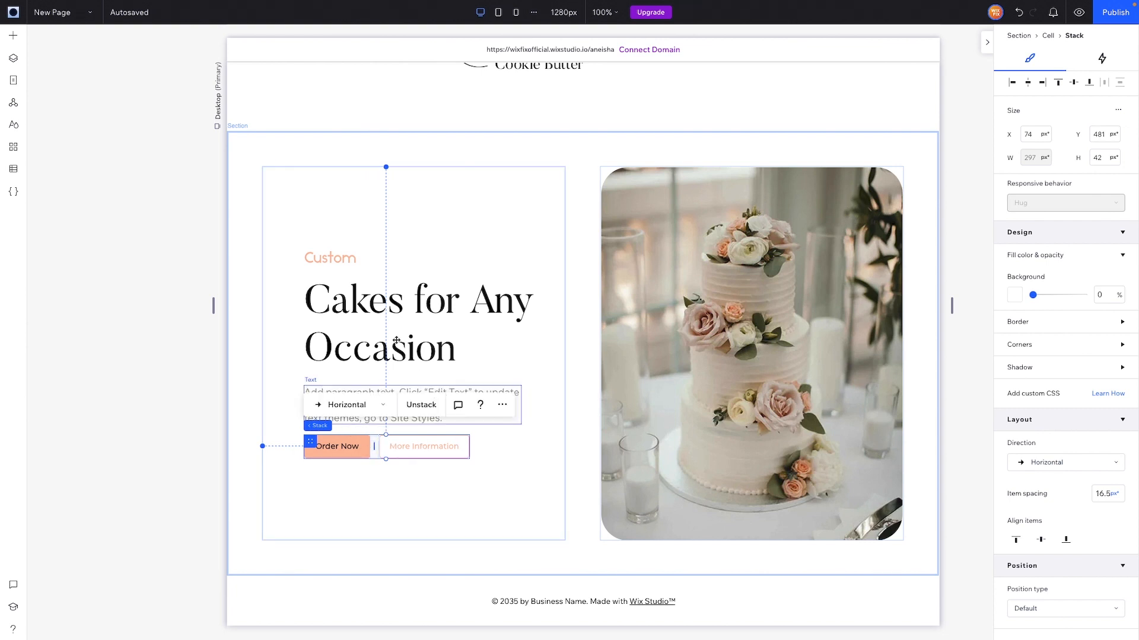
# Step: Stack the Custom label, heading, paragraph and button row vertically, and center the stack horizontally in its cell
pyautogui.keyDown('shift'); pyautogui.click(334, 258); pyautogui.keyUp('shift')
pyautogui.keyDown('shift'); pyautogui.click(379, 347); pyautogui.keyUp('shift')
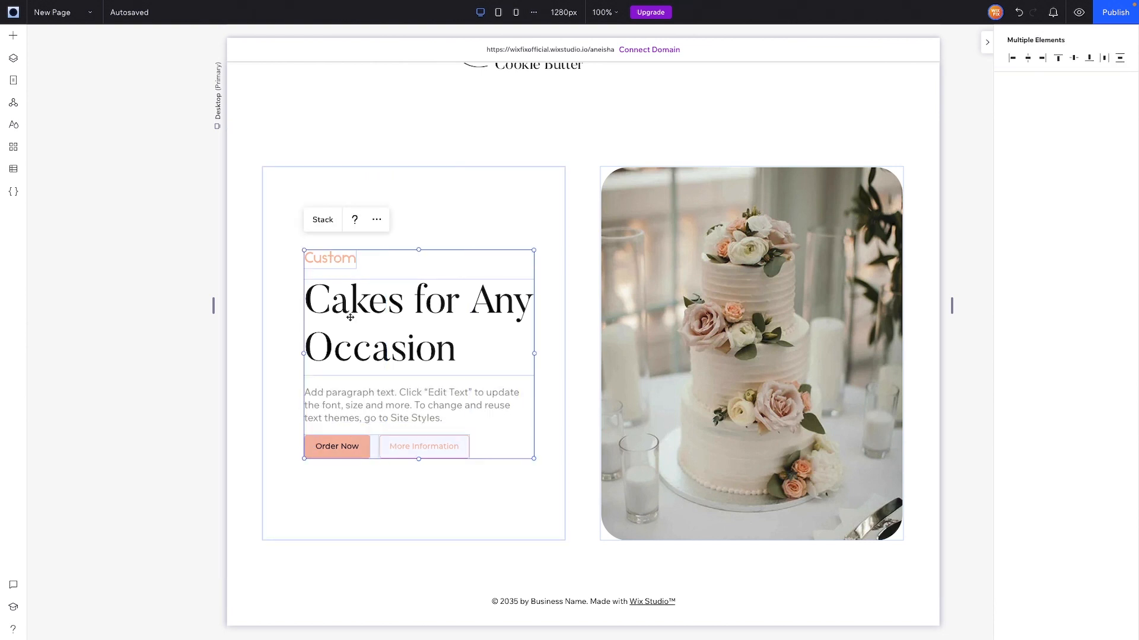
pyautogui.keyDown('shift'); pyautogui.click(351, 396); pyautogui.keyUp('shift')
pyautogui.click(318, 227)
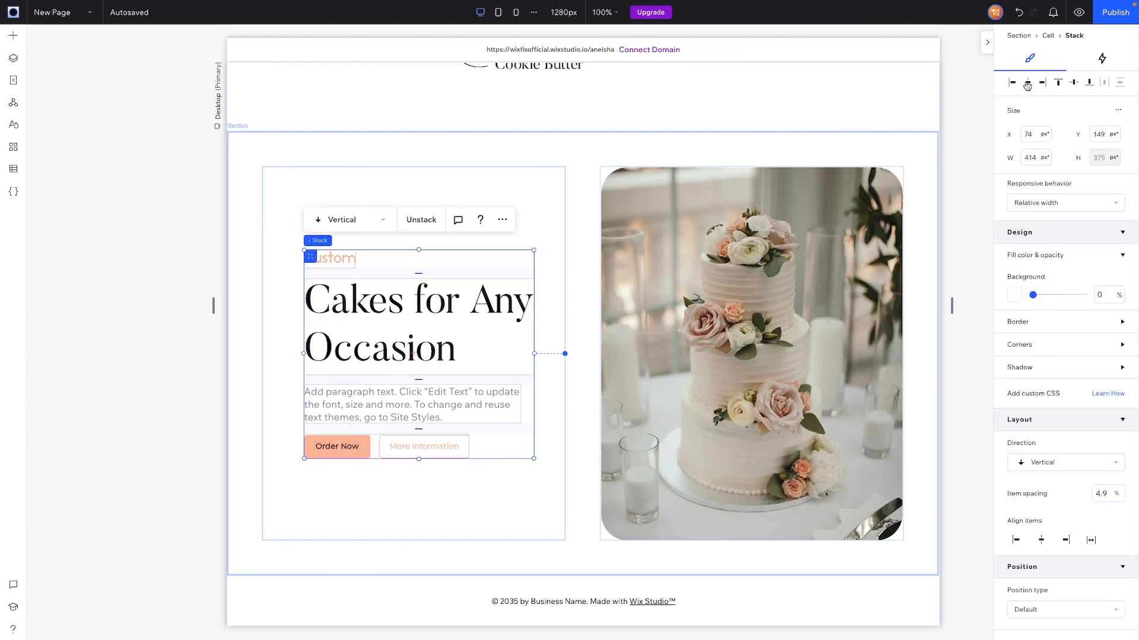
pyautogui.click(1027, 83)
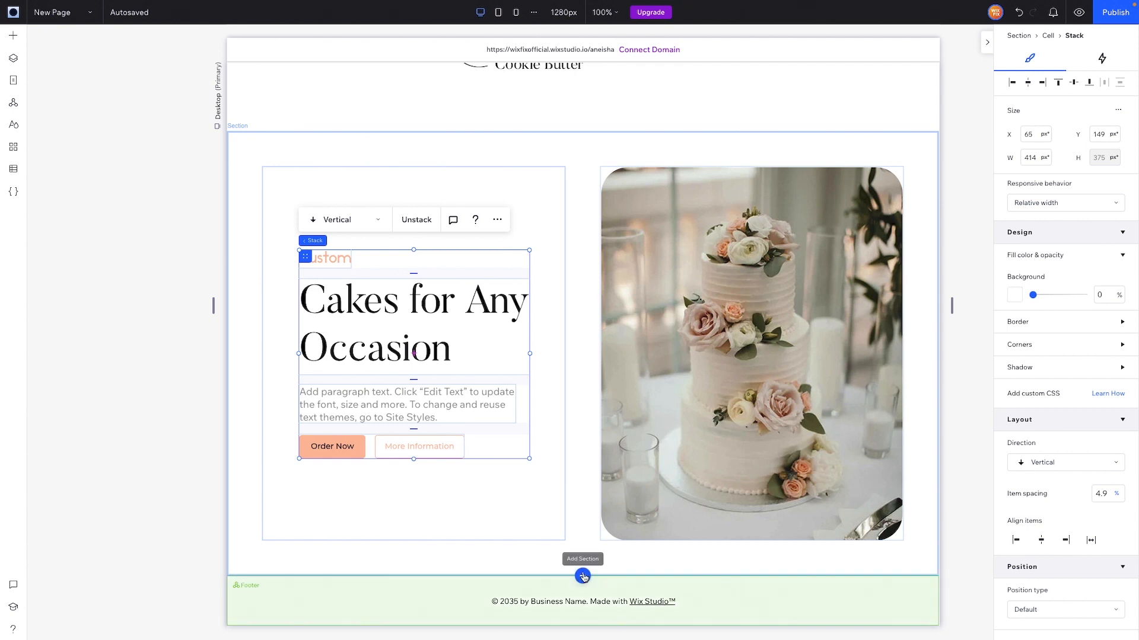
# Step: Add a blank 700 px high section above the footer and fill its background with the lightest peach theme color
pyautogui.click(583, 576)
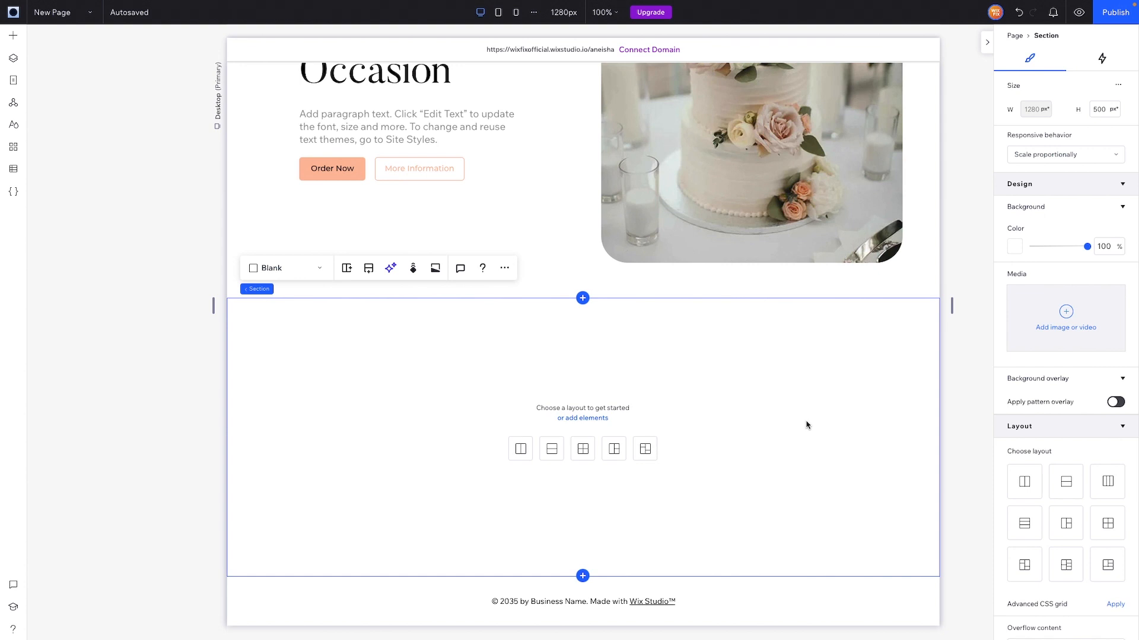
pyautogui.click(1106, 111)
pyautogui.write('700')
pyautogui.press('Return')
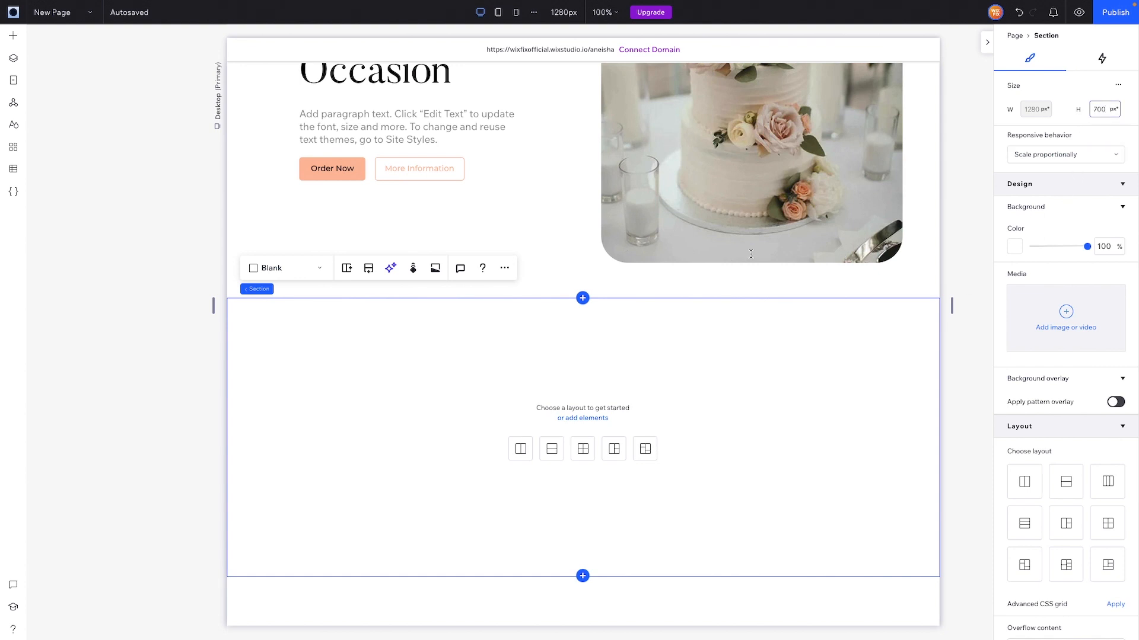
pyautogui.click(680, 394)
pyautogui.scroll(-2, 770, 367)
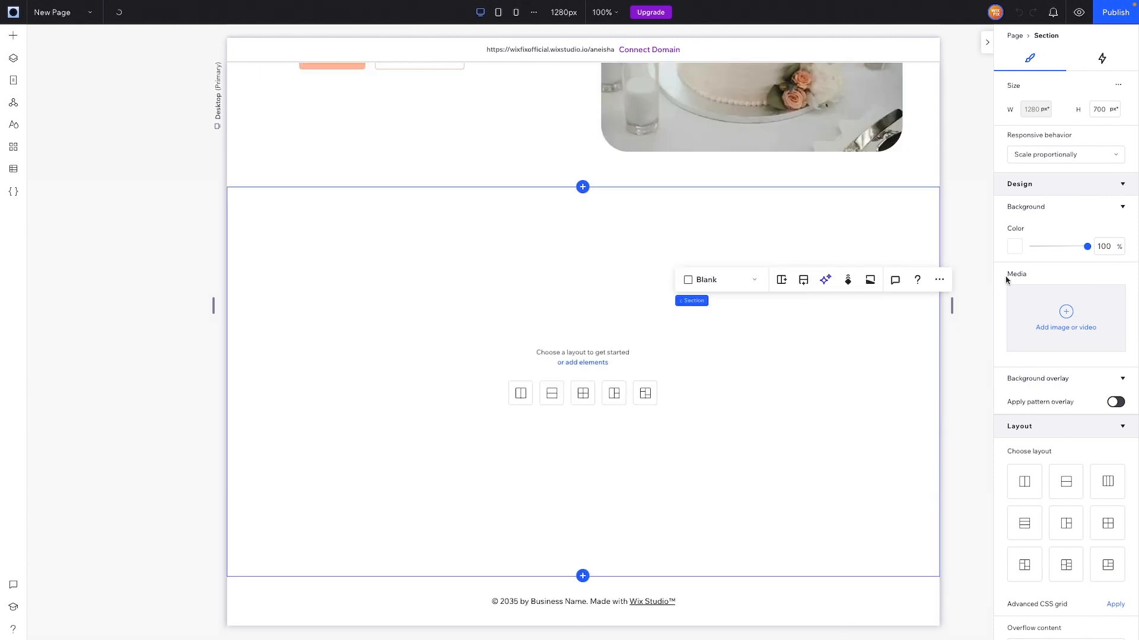
pyautogui.click(1013, 251)
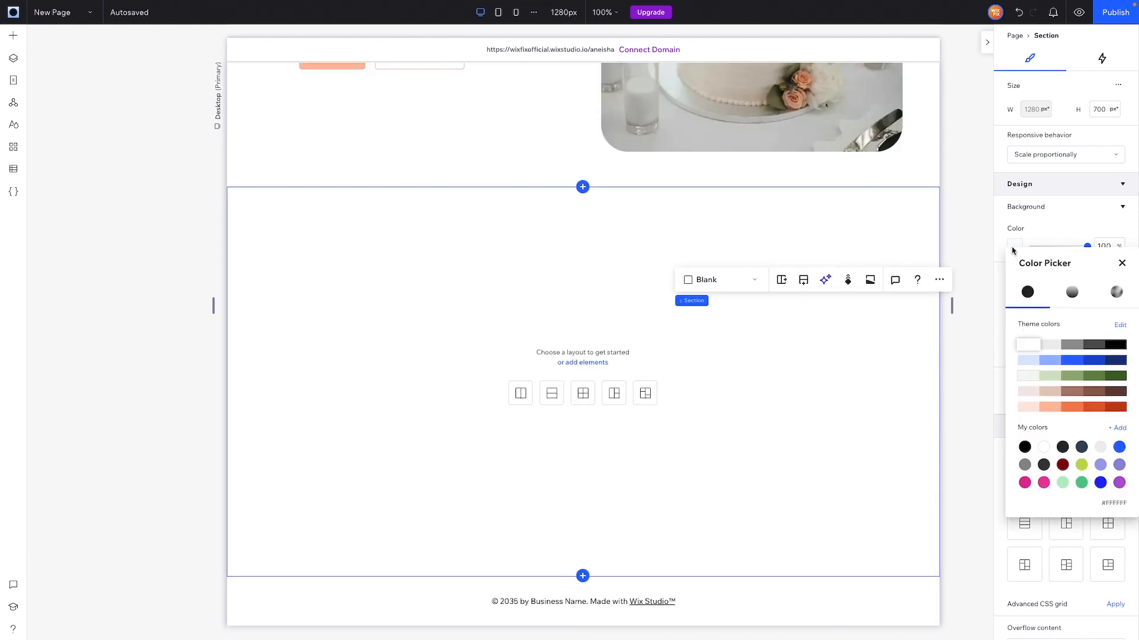
pyautogui.click(1028, 407)
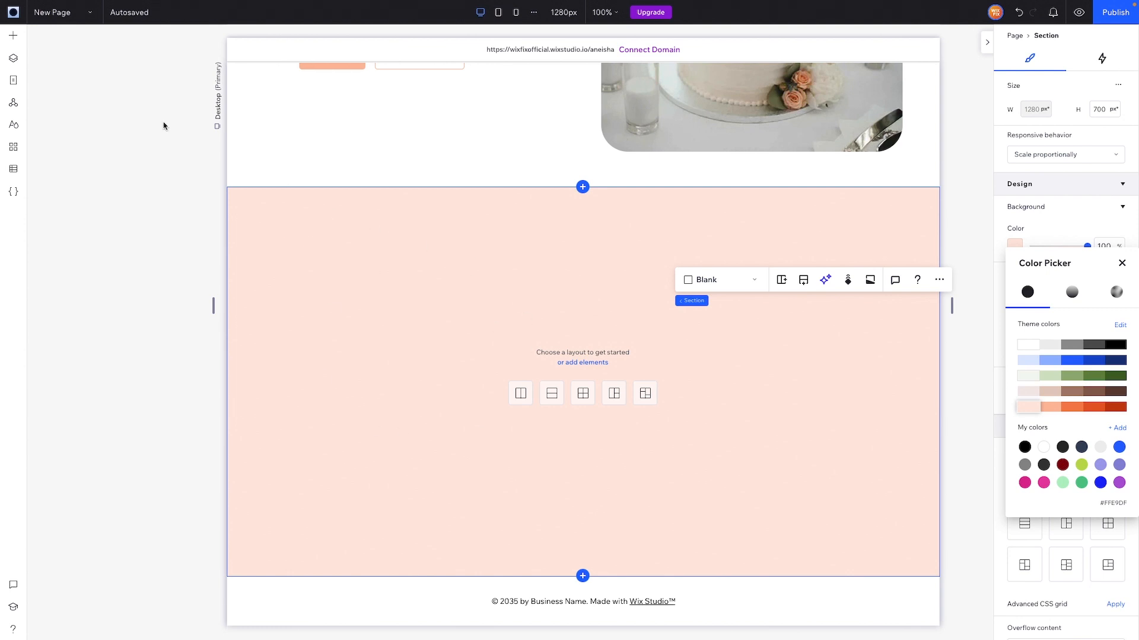
# Step: Place a new container in the middle of the peach section
pyautogui.click(14, 39)
pyautogui.click(14, 39)
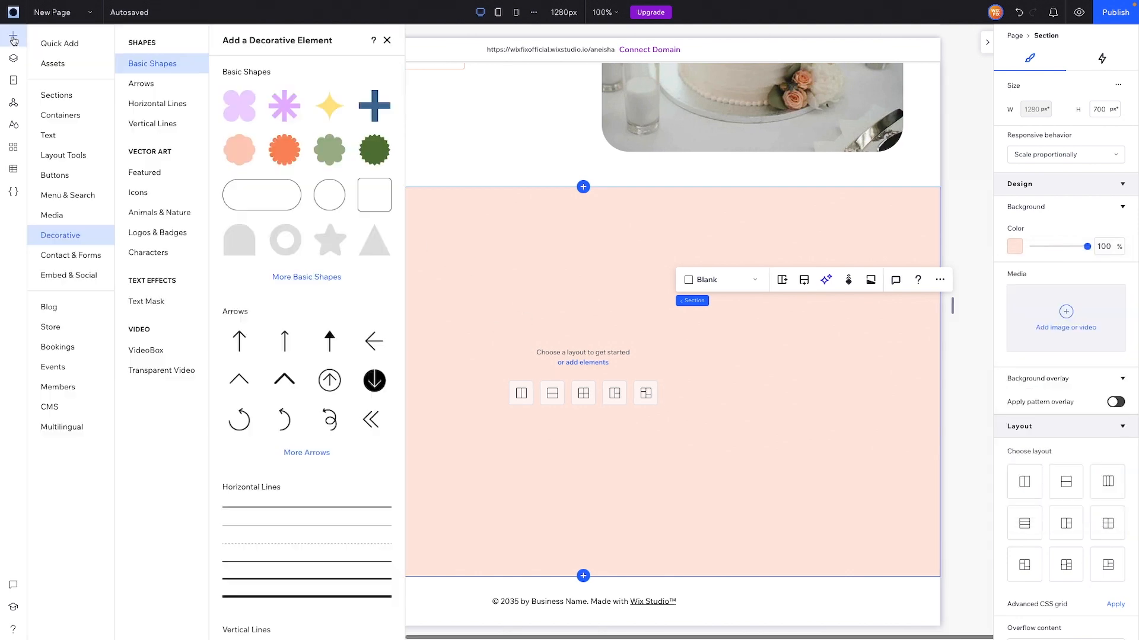
pyautogui.click(55, 41)
pyautogui.moveTo(213, 163); pyautogui.dragTo(595, 353)
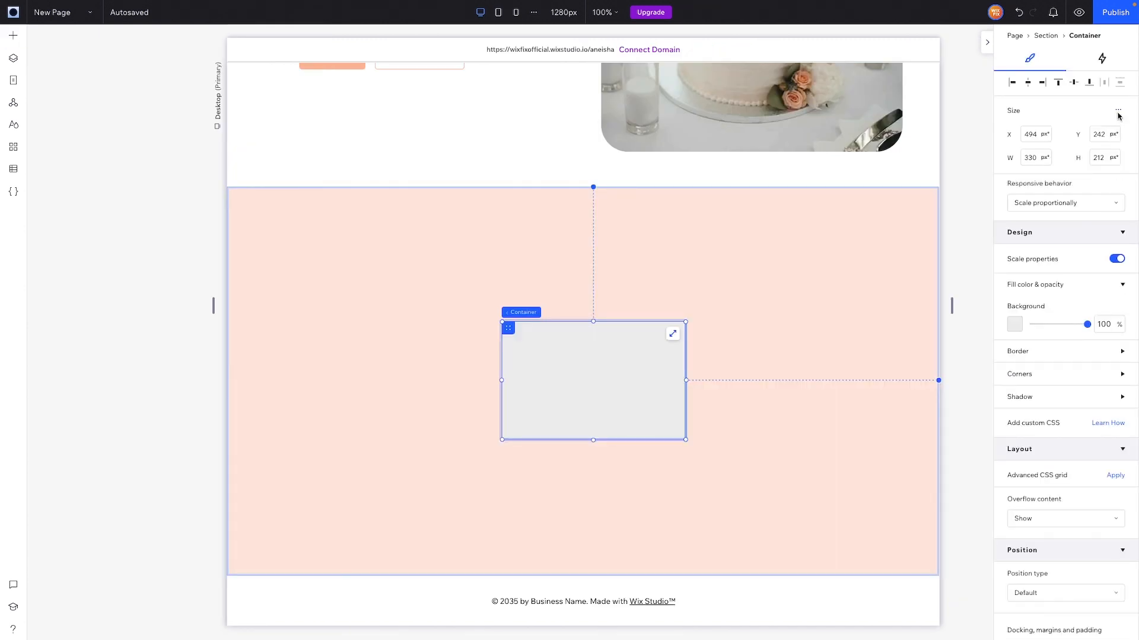
# Step: Enable advanced sizing for the container, set its width to 90%, and align it to the top of the section
pyautogui.click(1118, 112)
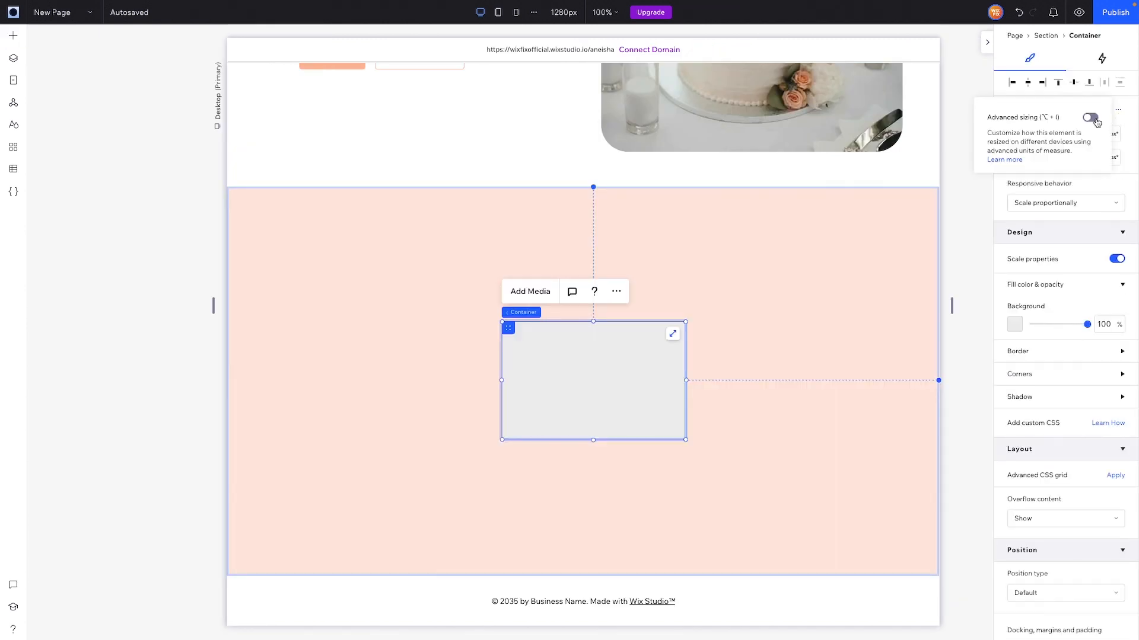
pyautogui.click(1090, 118)
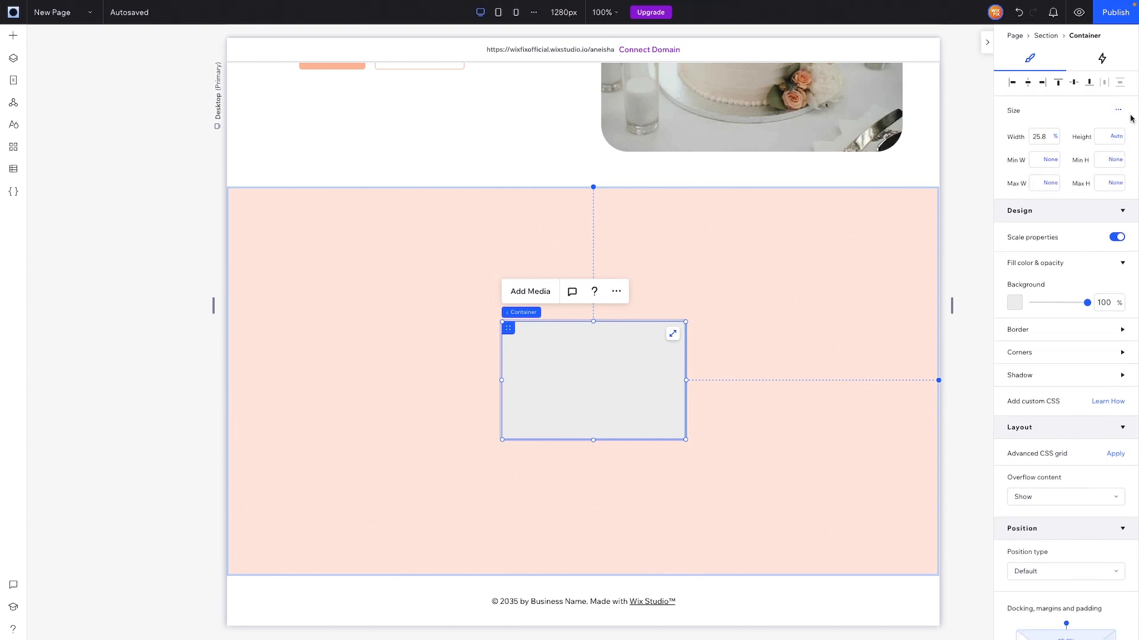
pyautogui.click(1050, 138)
pyautogui.write('90')
pyautogui.press('Return')
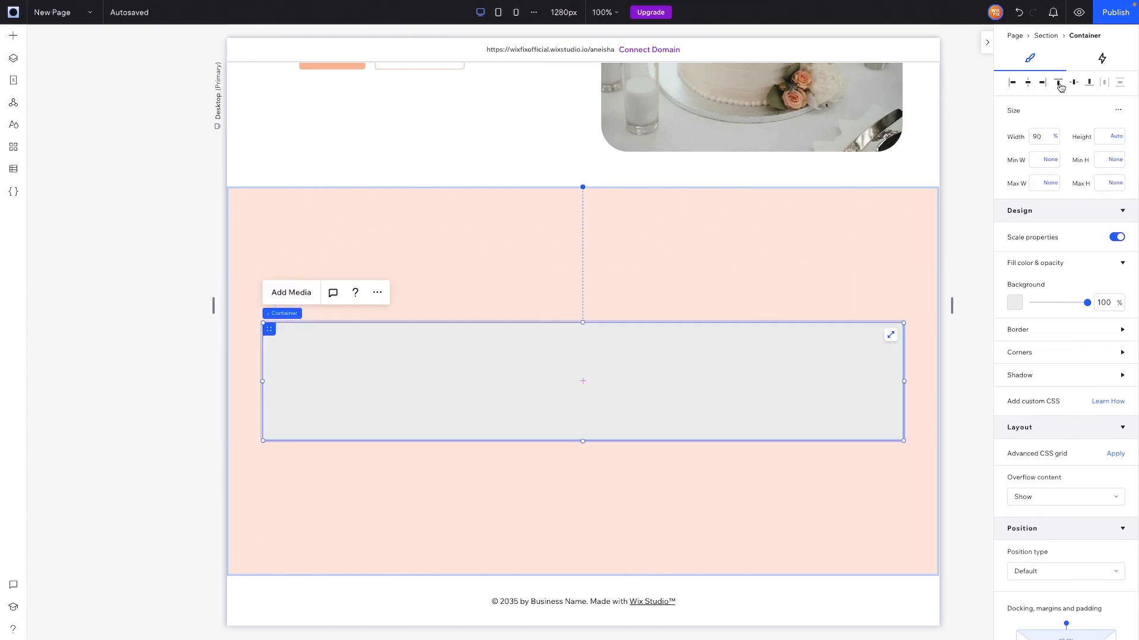
pyautogui.click(1060, 86)
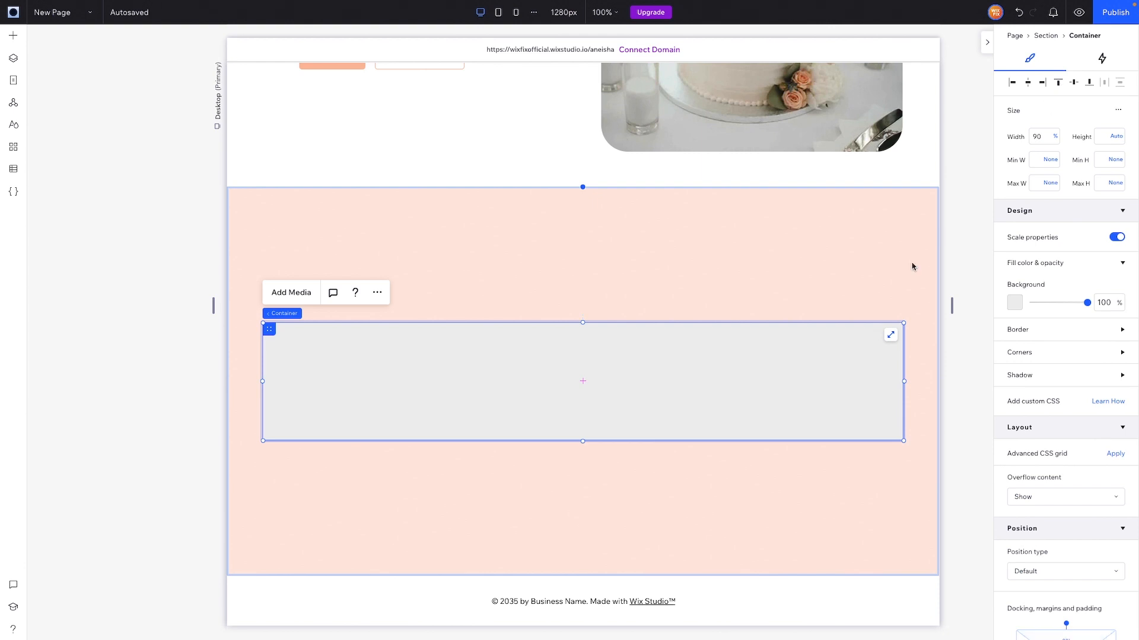
# Step: Give the container a white (#FFFFFF) background and extend its height to about 550 px
pyautogui.click(1016, 305)
pyautogui.click(1030, 369)
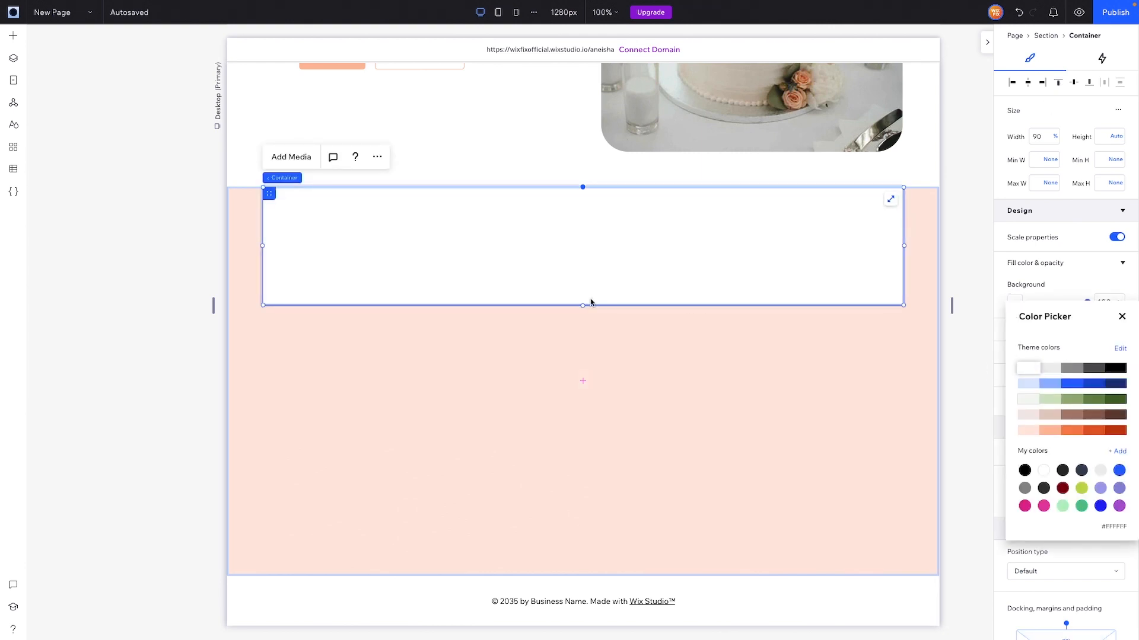
pyautogui.moveTo(590, 303); pyautogui.dragTo(578, 493)
# Step: Round all four corners of the white container with a 48 px radius
pyautogui.click(1019, 352)
pyautogui.click(1017, 389)
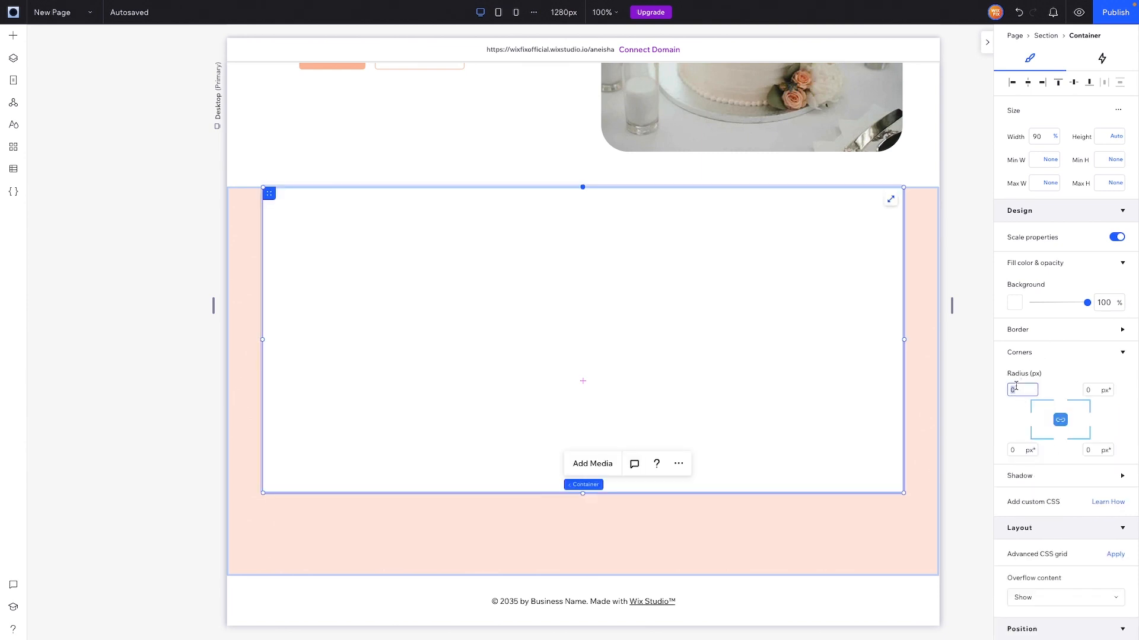
pyautogui.write('48')
pyautogui.press('Return')
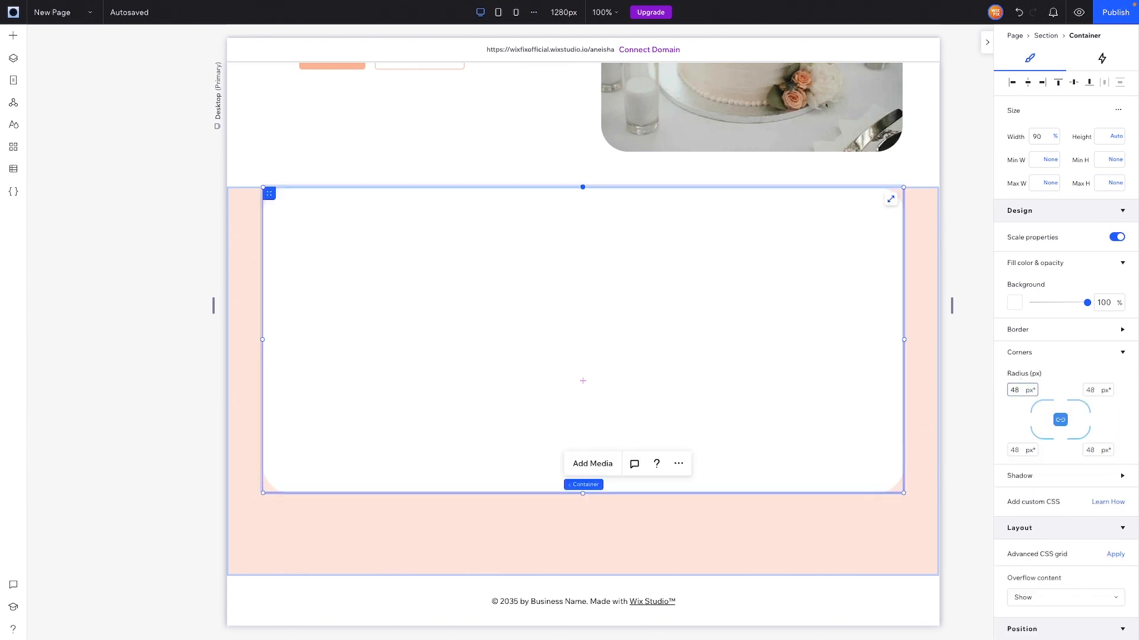
# Step: Apply an advanced CSS grid to the container with a 2x1 layout and a 5 vw gap between columns
pyautogui.click(1116, 554)
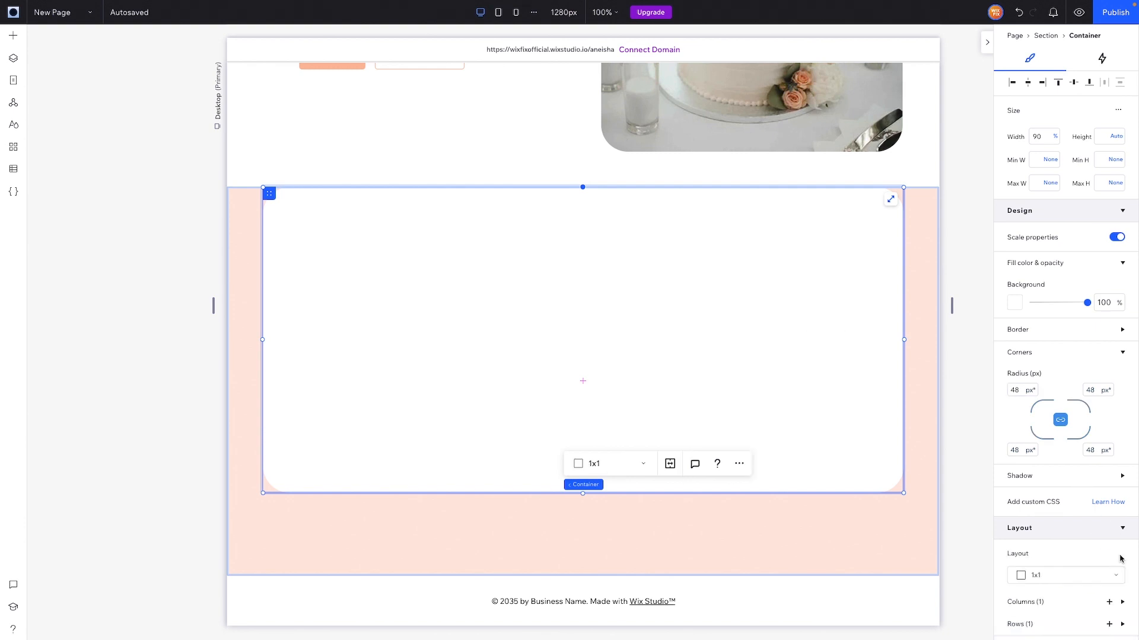
pyautogui.scroll(-3, 1075, 550)
pyautogui.click(1047, 409)
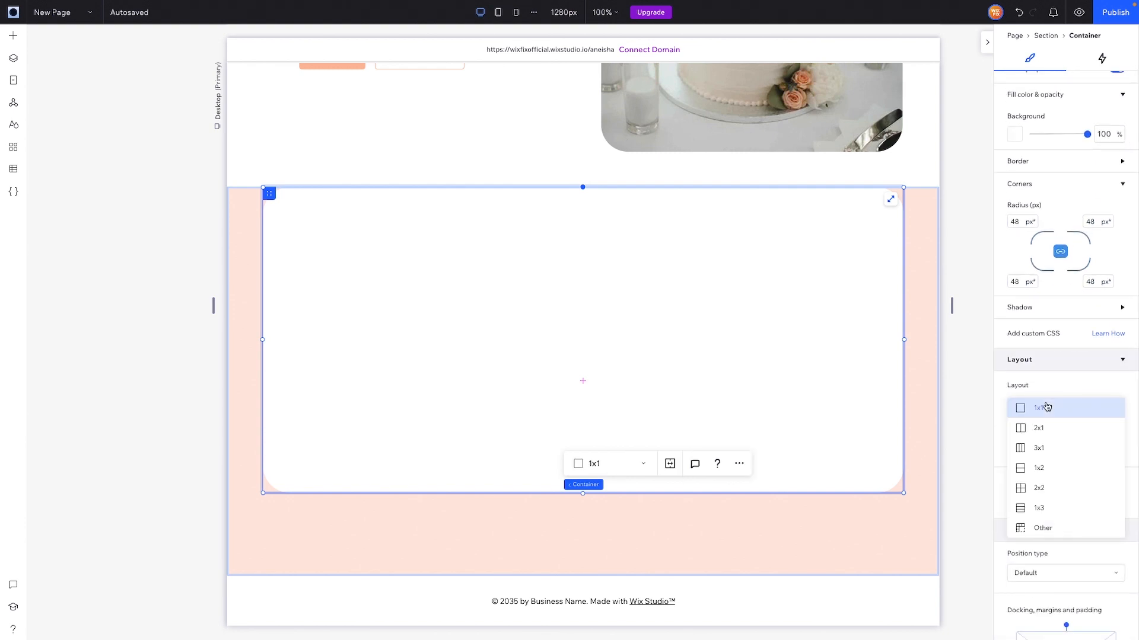
pyautogui.click(1035, 430)
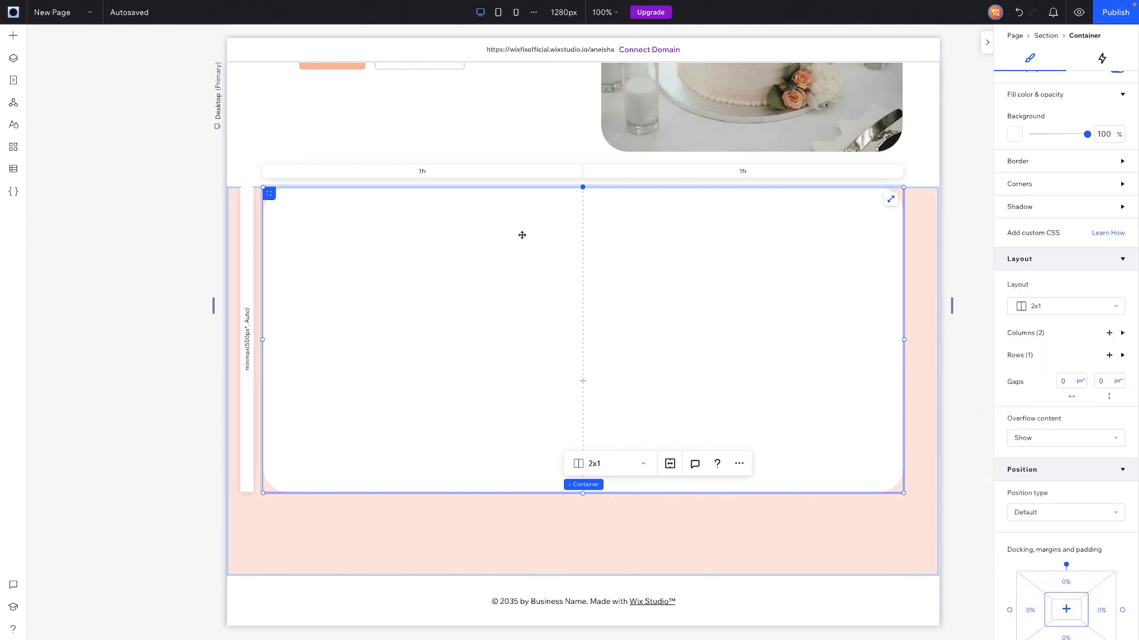
pyautogui.click(1064, 381)
pyautogui.press('Return')
# Step: Link the container's padding on all sides and set it to 5%
pyautogui.scroll(-2, 1074, 409)
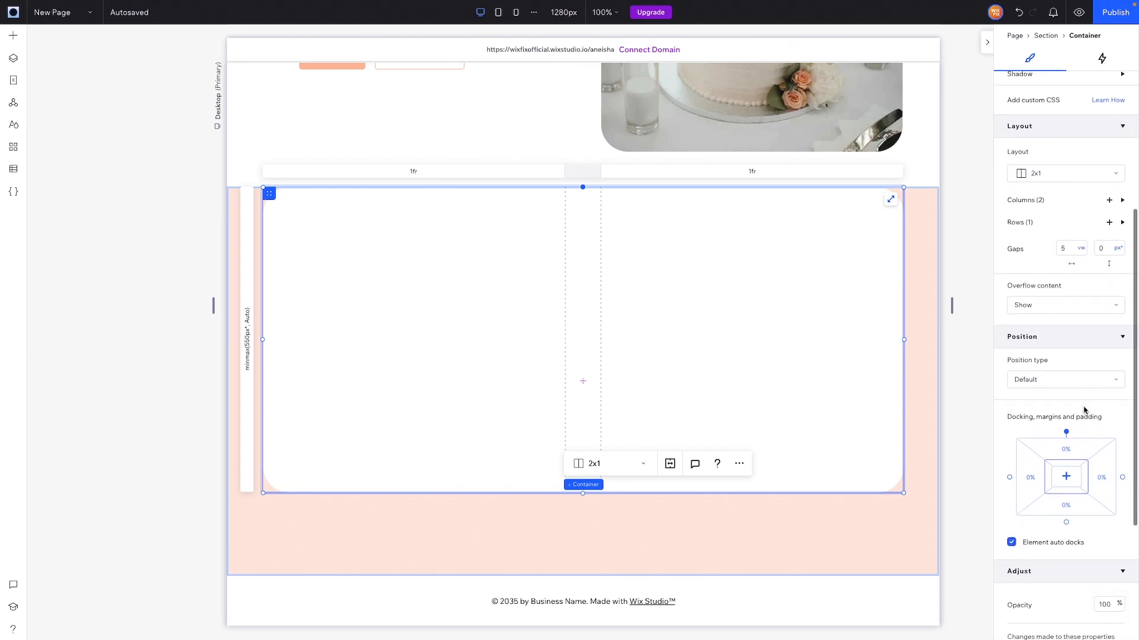
pyautogui.click(1070, 466)
pyautogui.write('7.5')
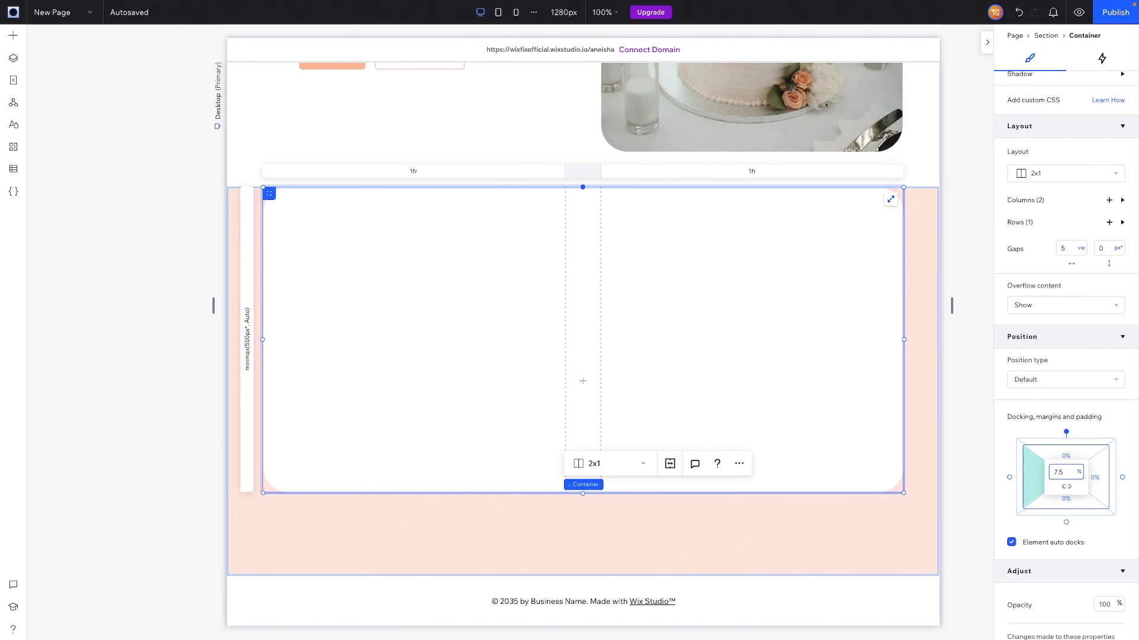
pyautogui.press('Return')
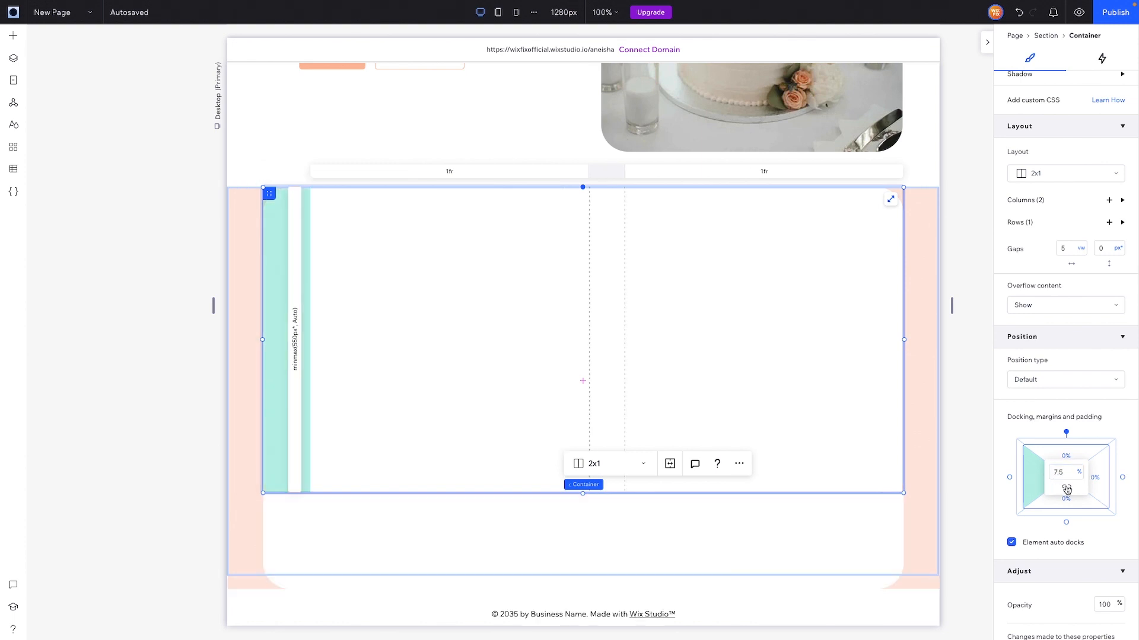
pyautogui.click(1066, 487)
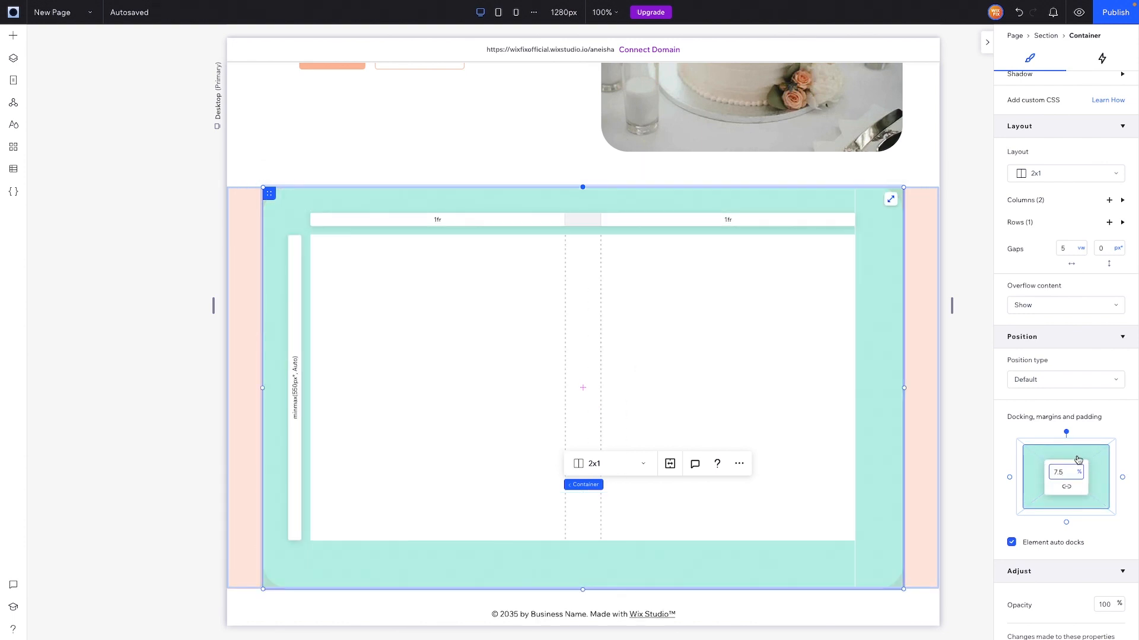
pyautogui.click(1068, 473)
pyautogui.write('5')
pyautogui.press('Return')
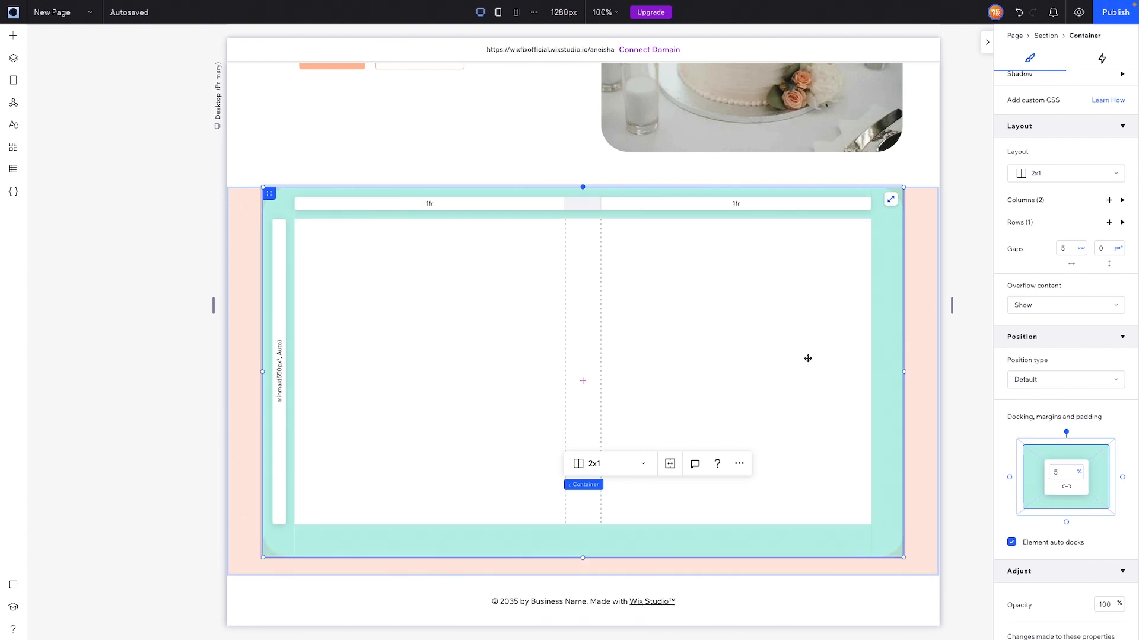
# Step: Add a container stretched to fill the grid's left cell and give it a white background
pyautogui.click(13, 35)
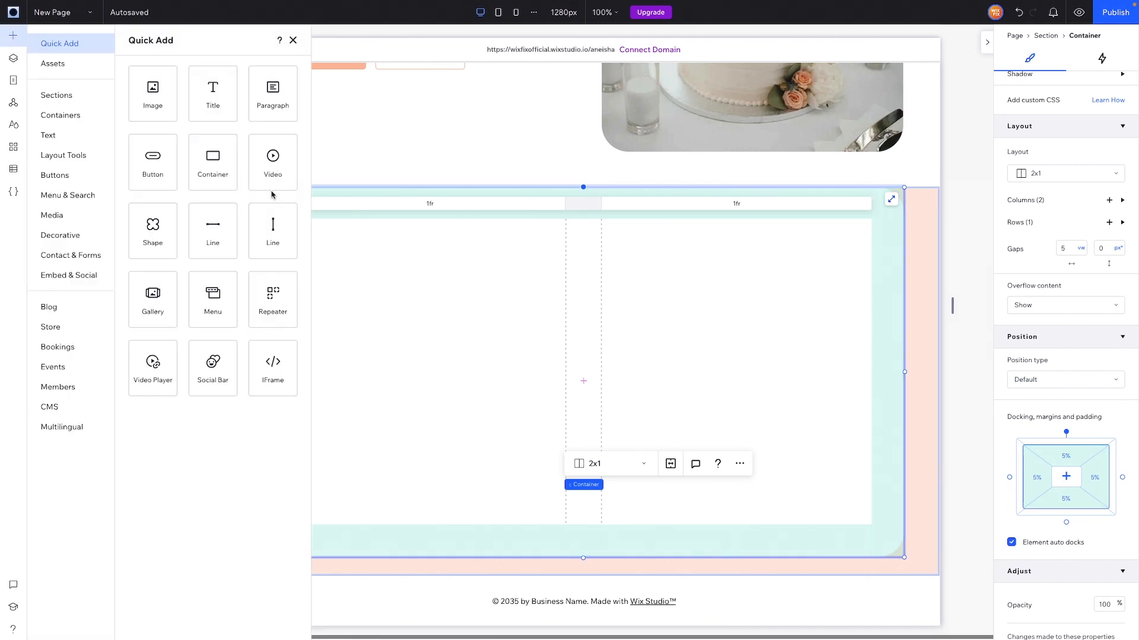
pyautogui.moveTo(214, 156); pyautogui.dragTo(417, 338)
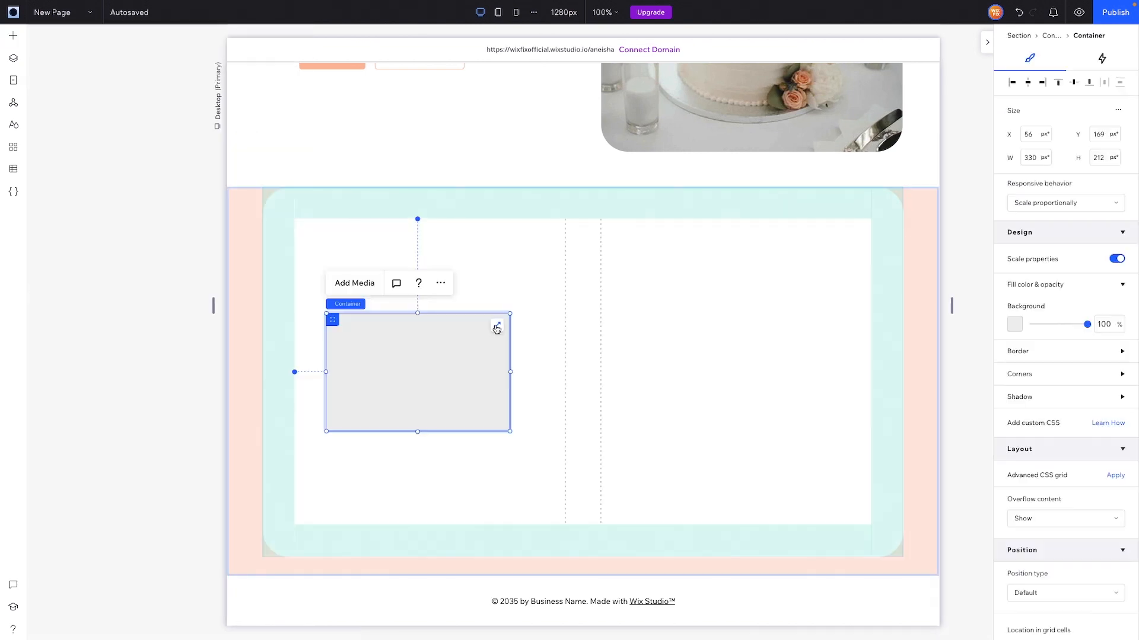
pyautogui.click(1015, 299)
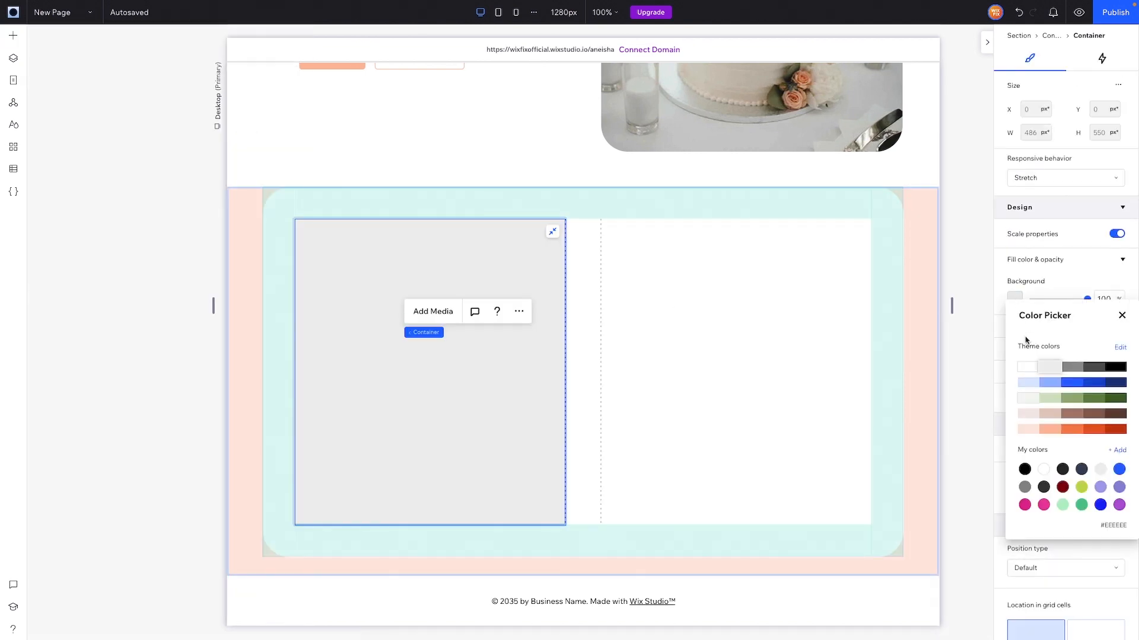
pyautogui.click(1029, 371)
pyautogui.click(1122, 317)
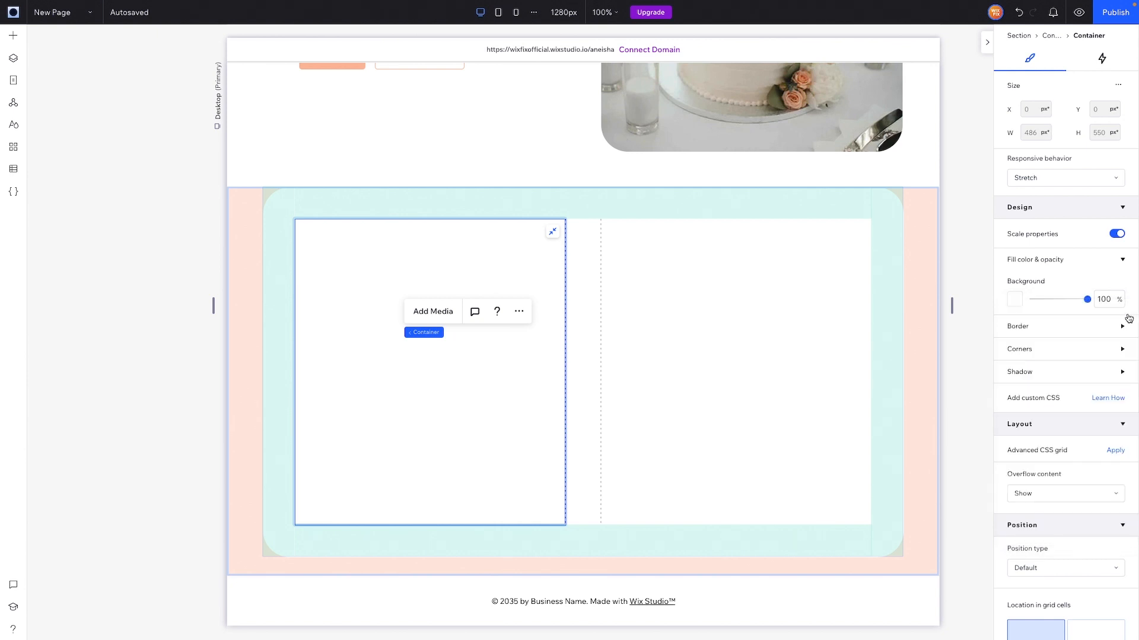
# Step: Give the inner container a 1 px border at 20% opacity
pyautogui.click(1035, 332)
pyautogui.click(1103, 418)
pyautogui.write('1')
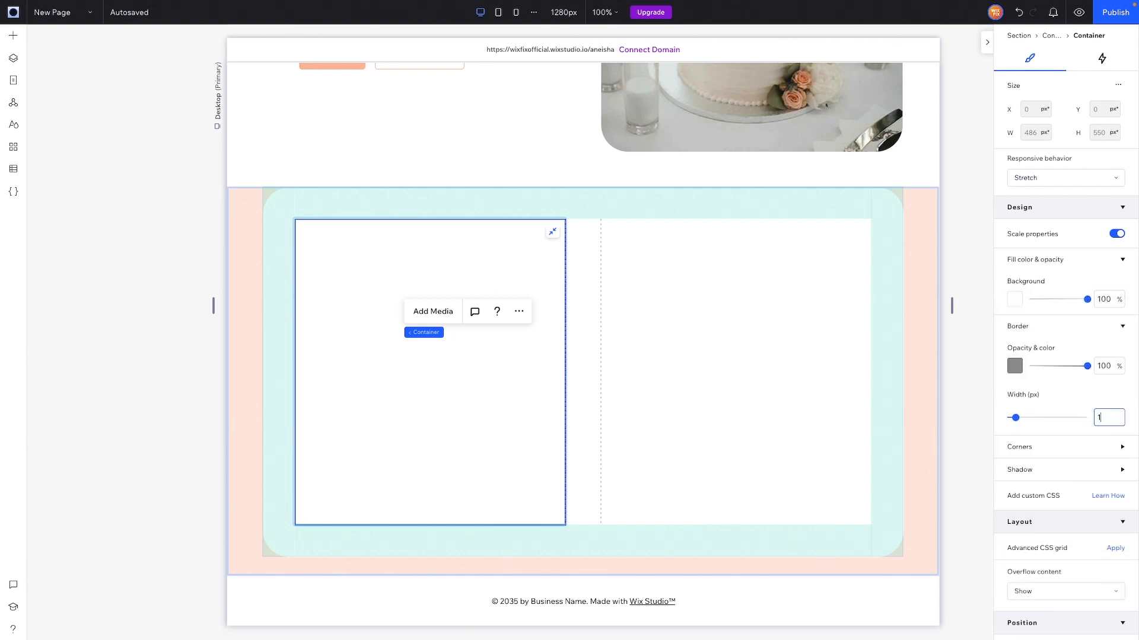
pyautogui.click(1111, 367)
pyautogui.write('20')
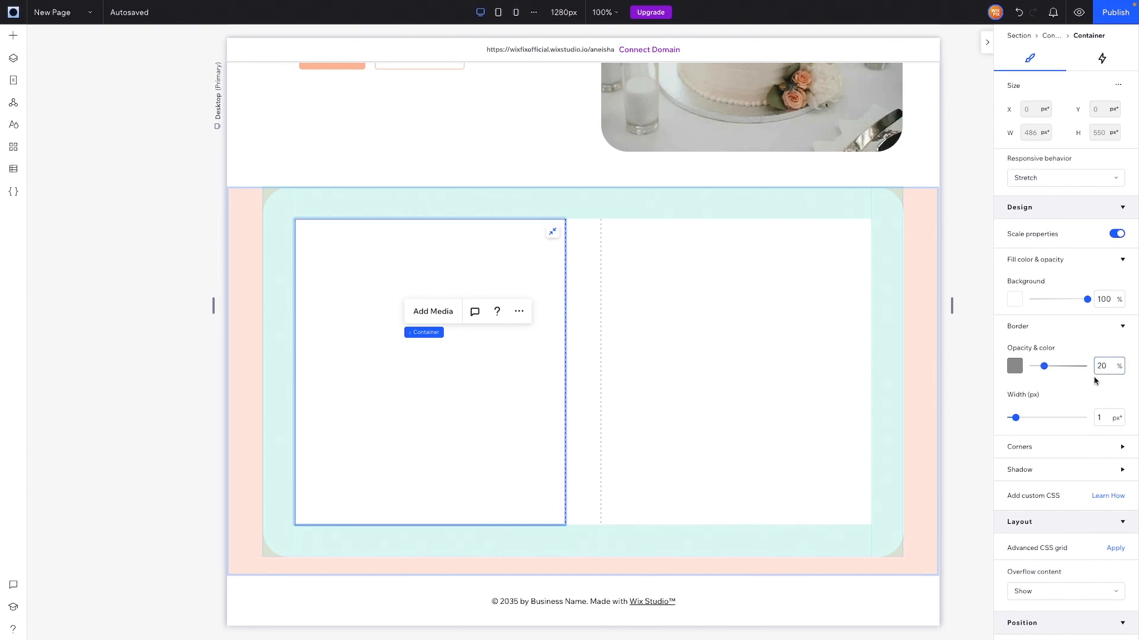
# Step: Round all four corners of the inner container with a 24 px radius
pyautogui.scroll(-1, 1095, 380)
pyautogui.click(1029, 372)
pyautogui.click(1020, 410)
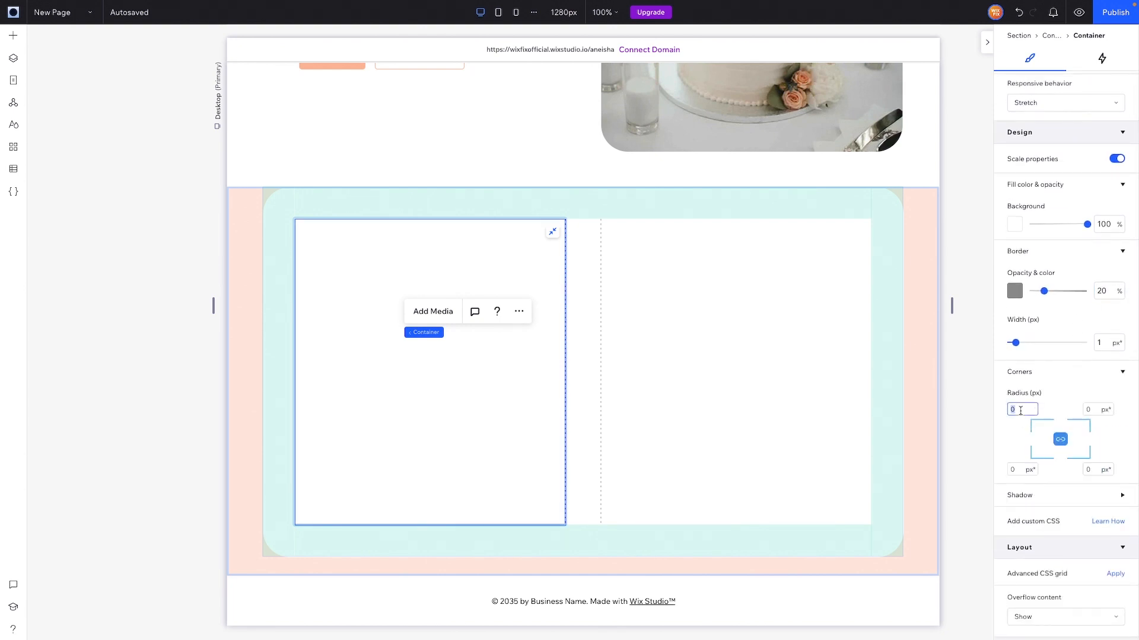
pyautogui.write('24')
pyautogui.press('Return')
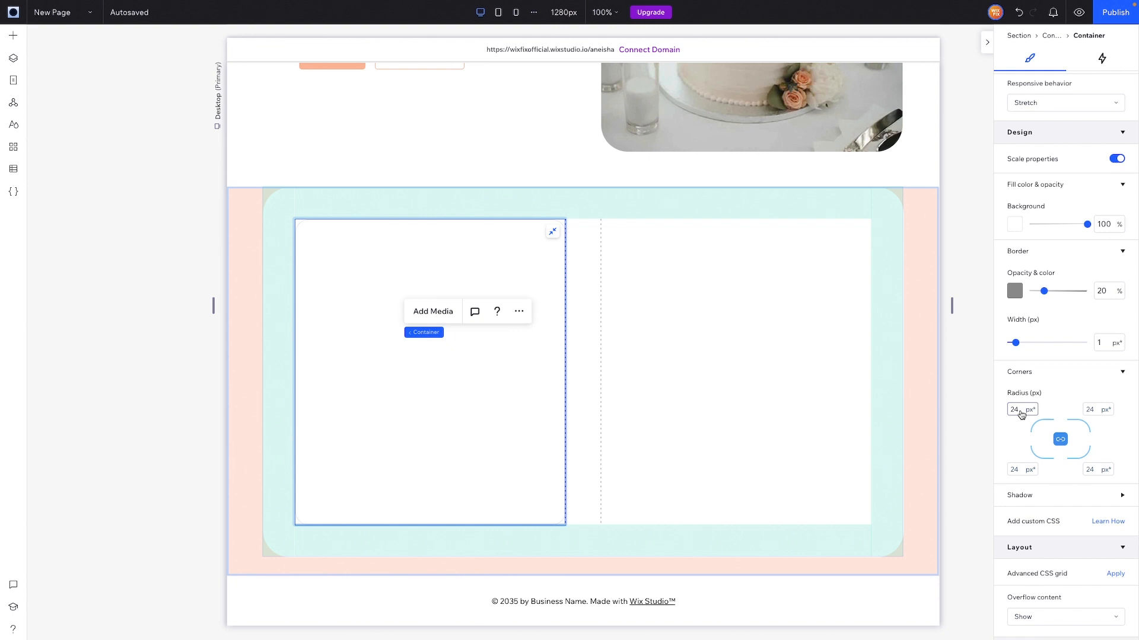
# Step: Try a 48 px corner radius on all four corners of the inner container
pyautogui.click(968, 261)
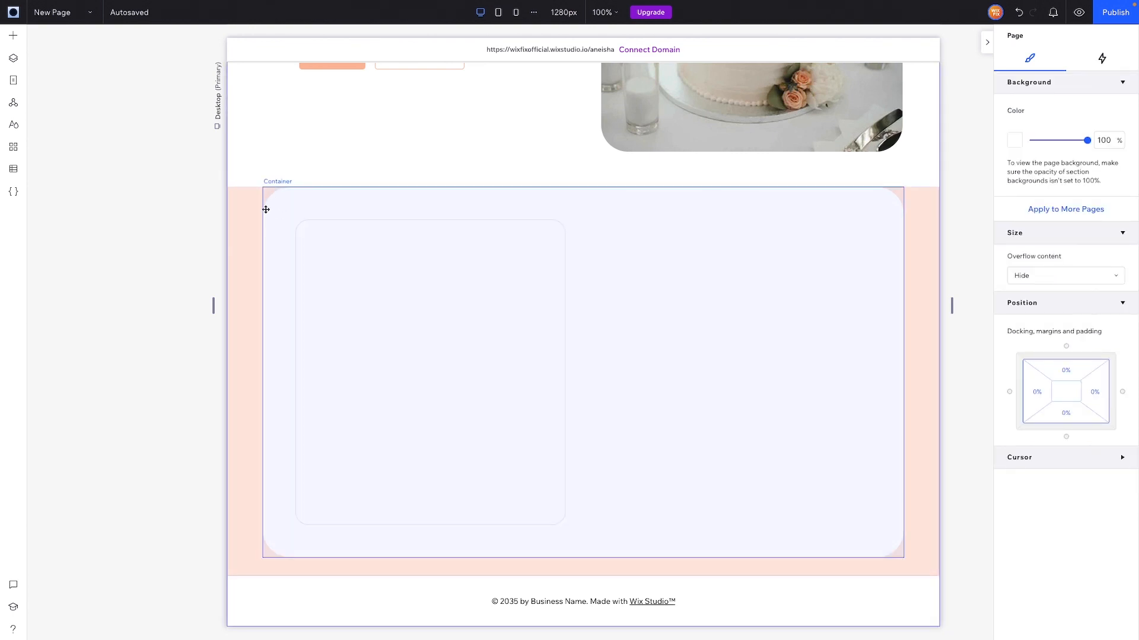
pyautogui.click(356, 265)
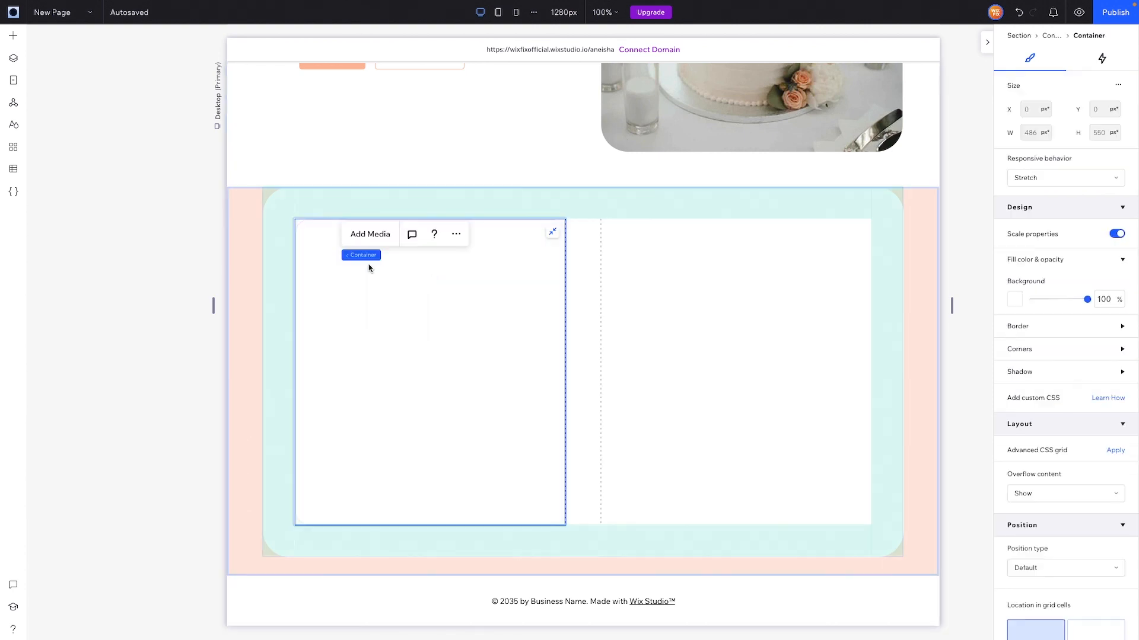
pyautogui.click(1032, 348)
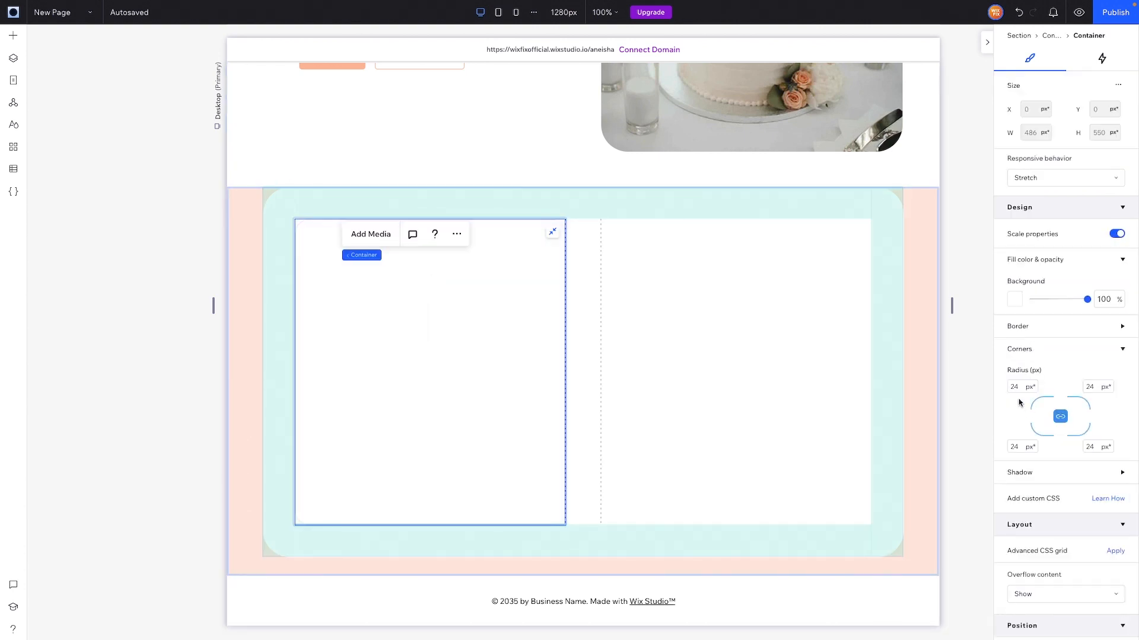
pyautogui.click(1021, 387)
pyautogui.write('0')
pyautogui.click(948, 254)
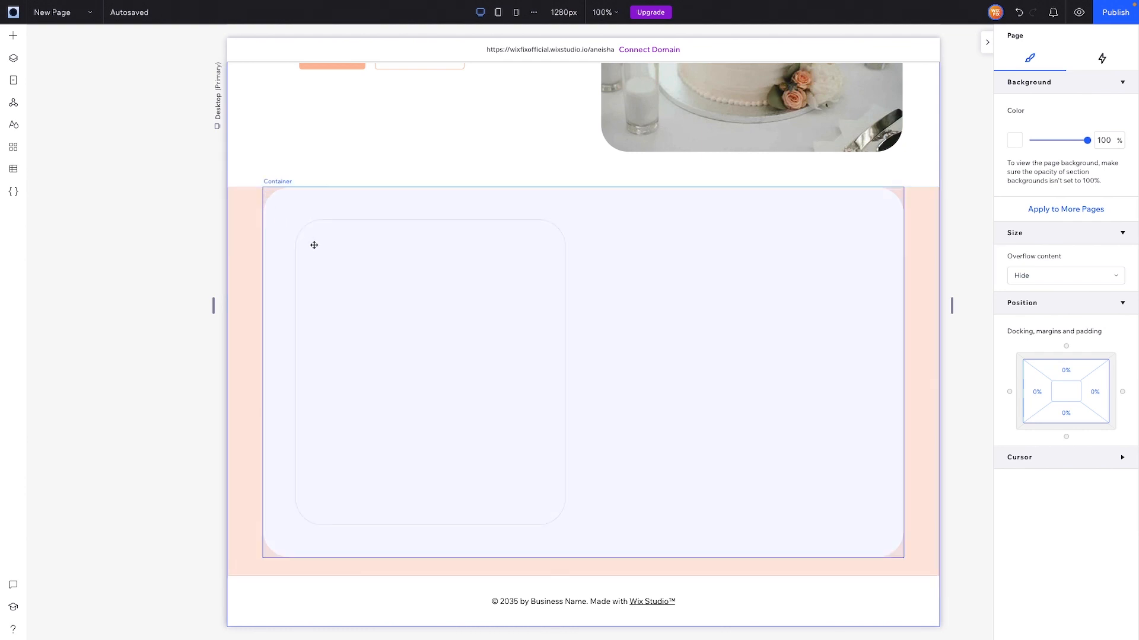
# Step: Set all four corners of the inner container to a 24 px radius
pyautogui.click(360, 268)
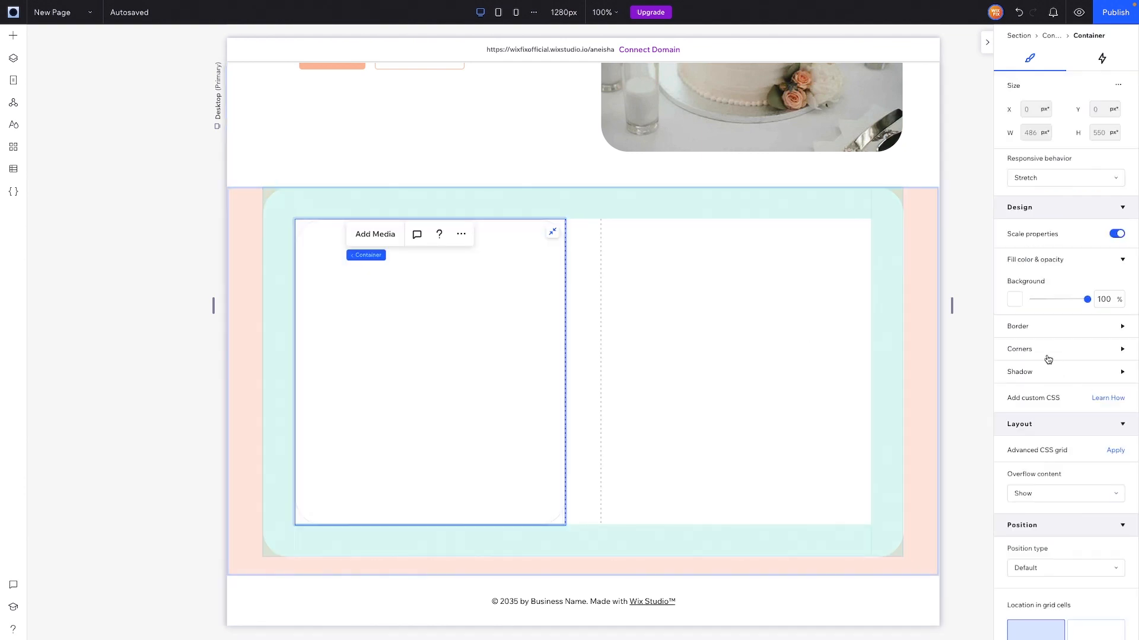
pyautogui.click(1044, 358)
pyautogui.click(1020, 386)
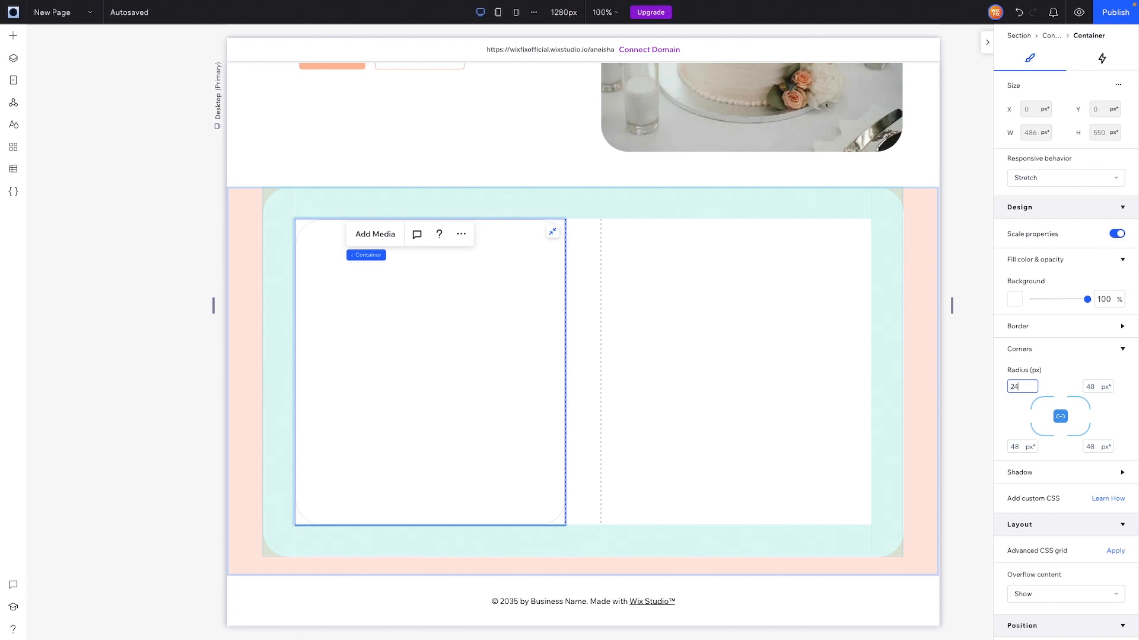
pyautogui.click(984, 284)
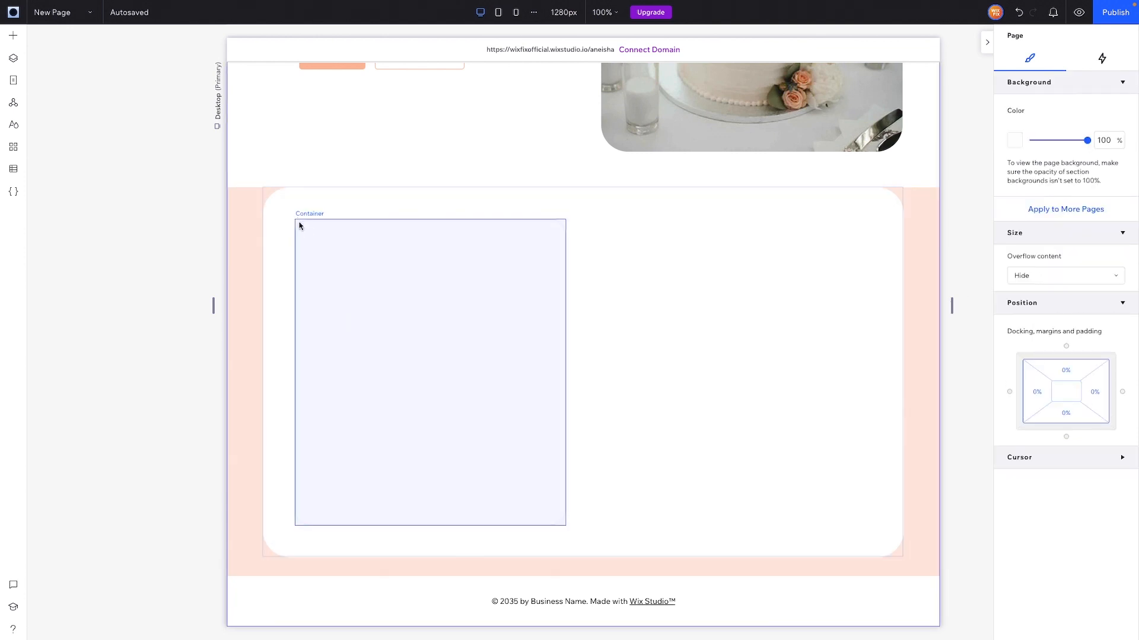
# Step: Apply an advanced CSS grid to the inner container and give it a 1x2 layout
pyautogui.click(389, 308)
pyautogui.scroll(-1, 1045, 401)
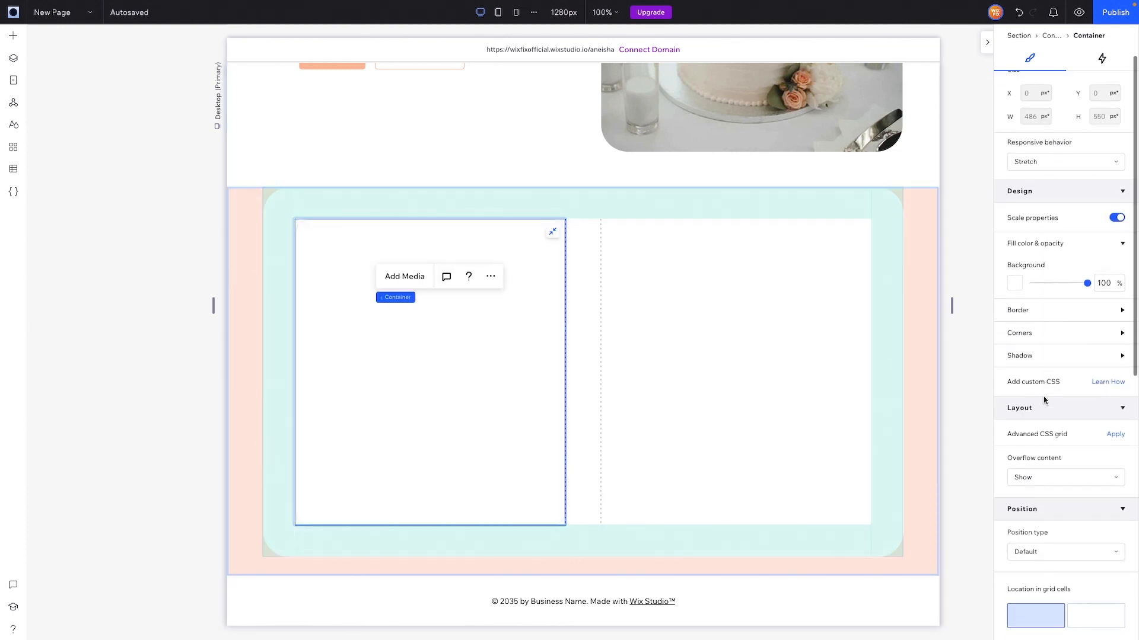
pyautogui.click(1115, 408)
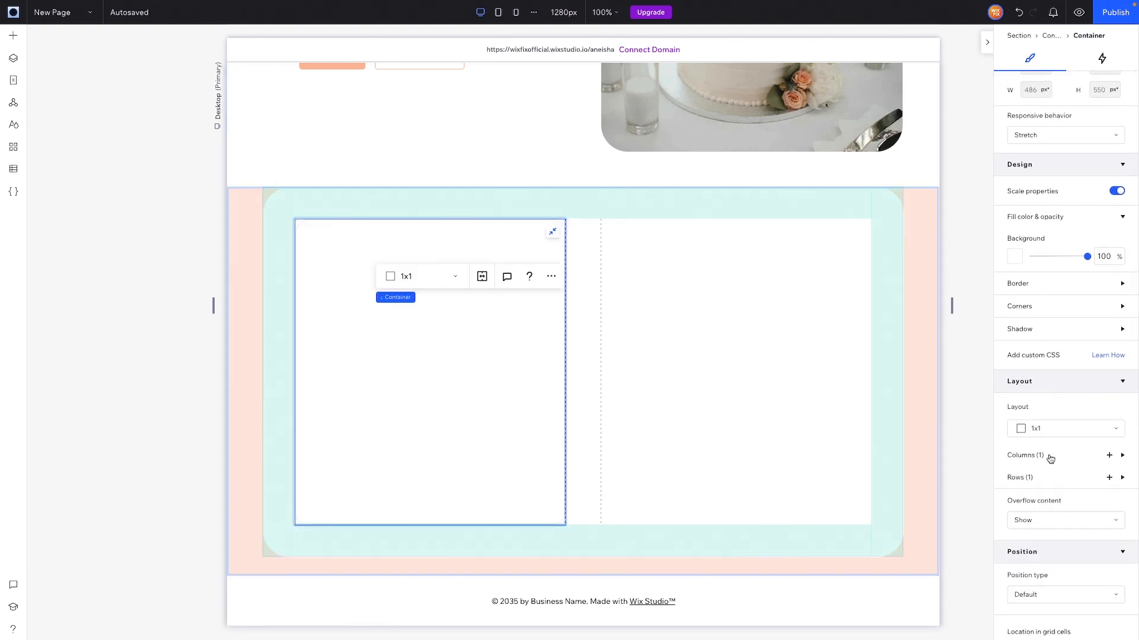
pyautogui.click(1042, 431)
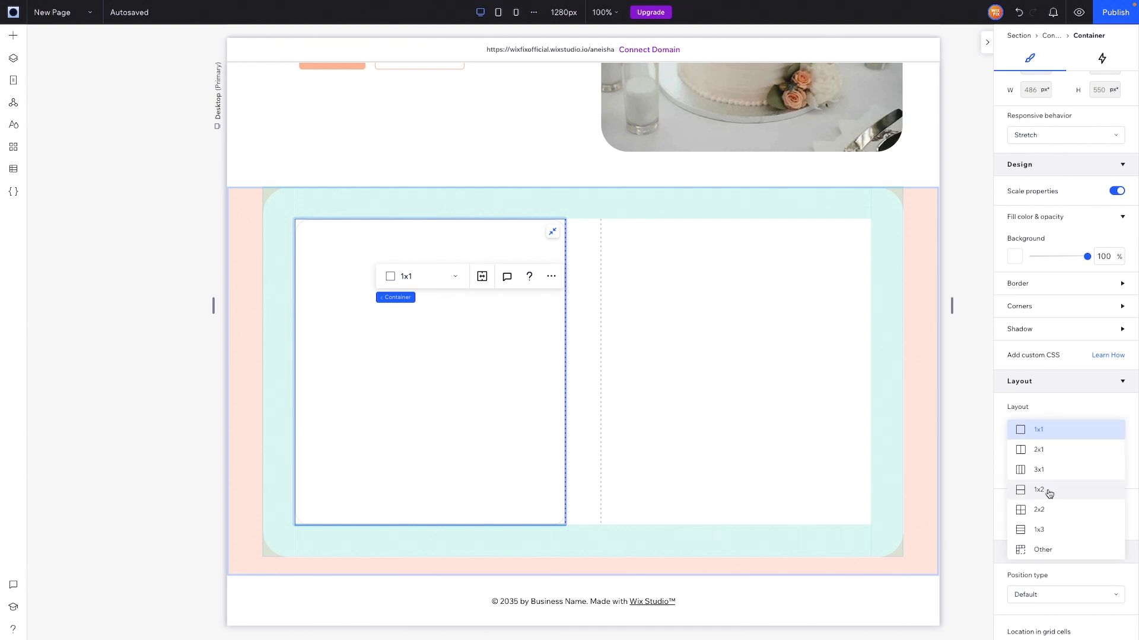
pyautogui.click(1049, 493)
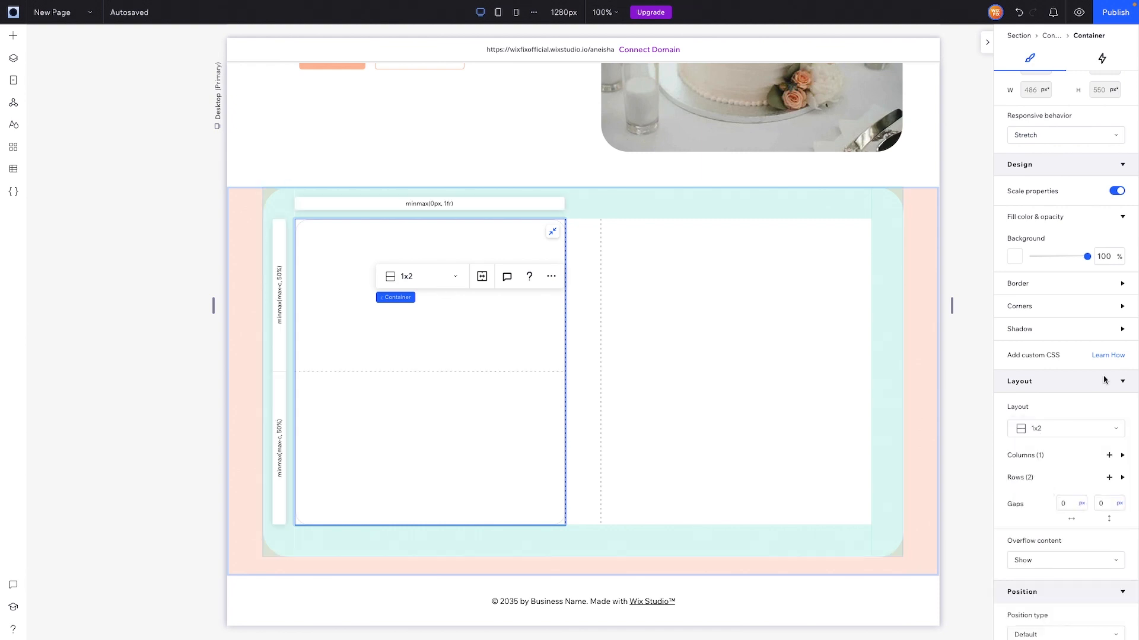
# Step: Set the inner container's padding to 7.5% on all linked sides and its vertical grid gap to 5 vw
pyautogui.scroll(-5, 1105, 380)
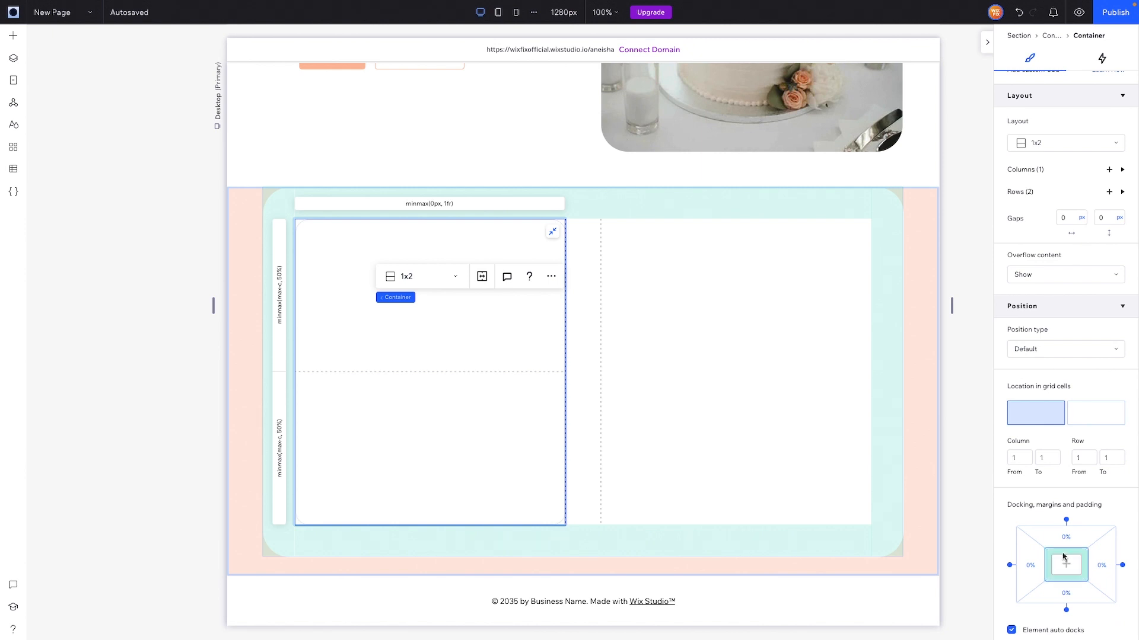
pyautogui.click(1068, 547)
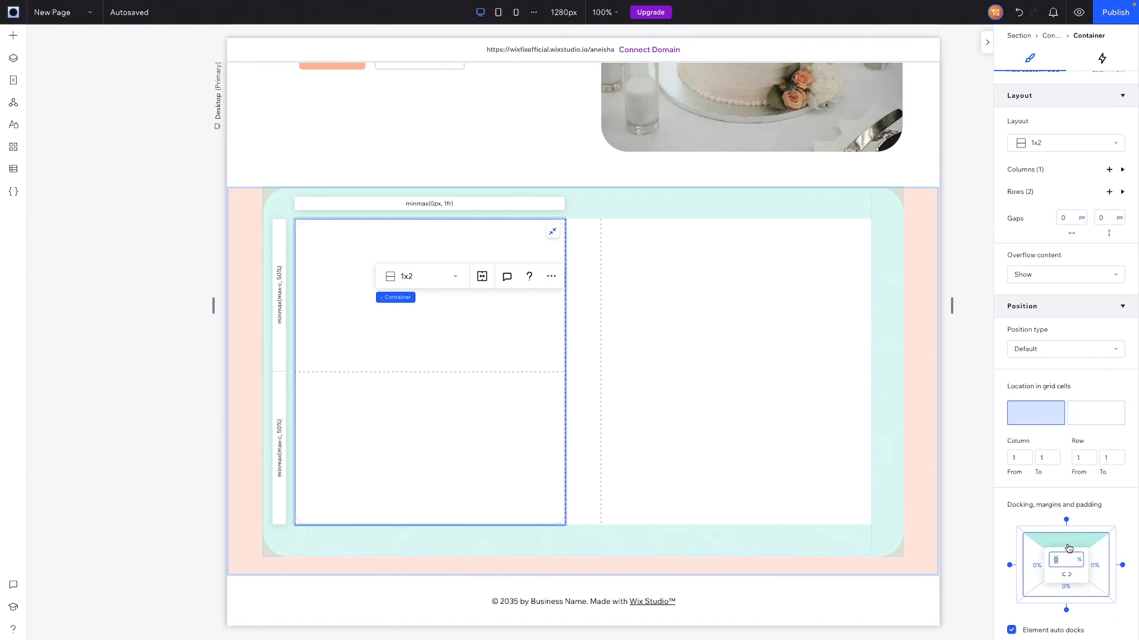
pyautogui.write('7.5')
pyautogui.press('Return')
pyautogui.click(1066, 577)
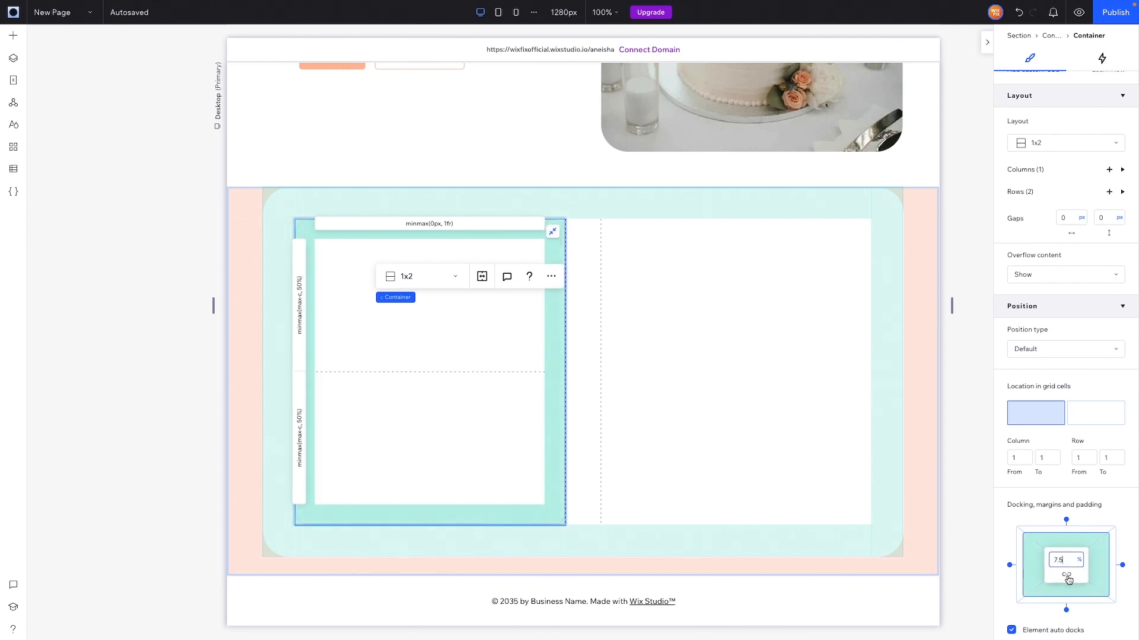
pyautogui.click(1101, 222)
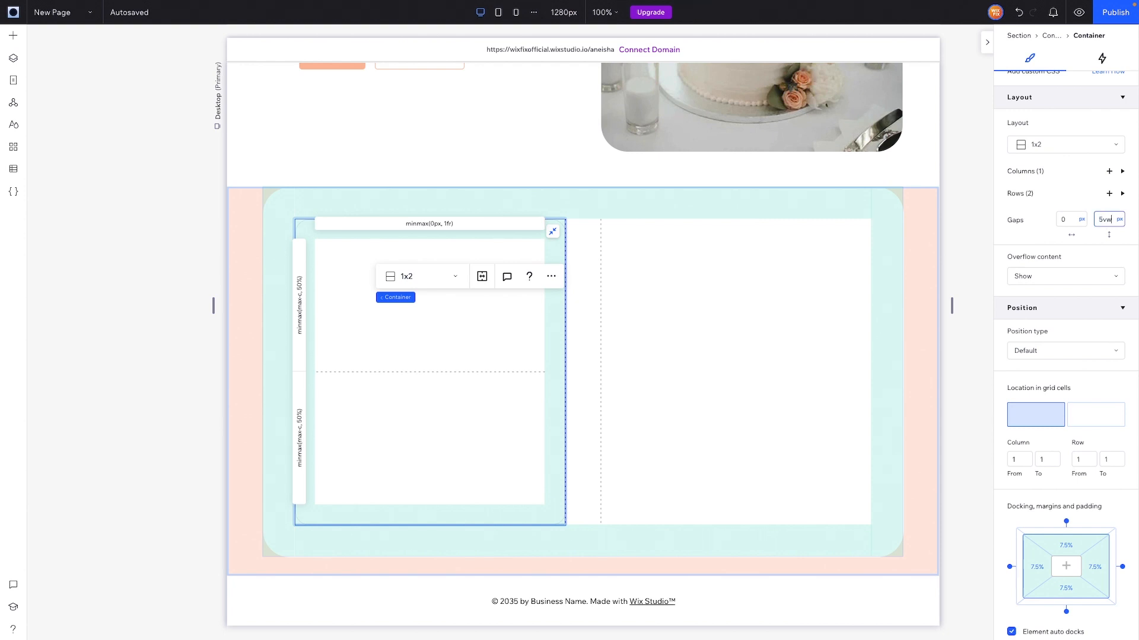
pyautogui.press('Return')
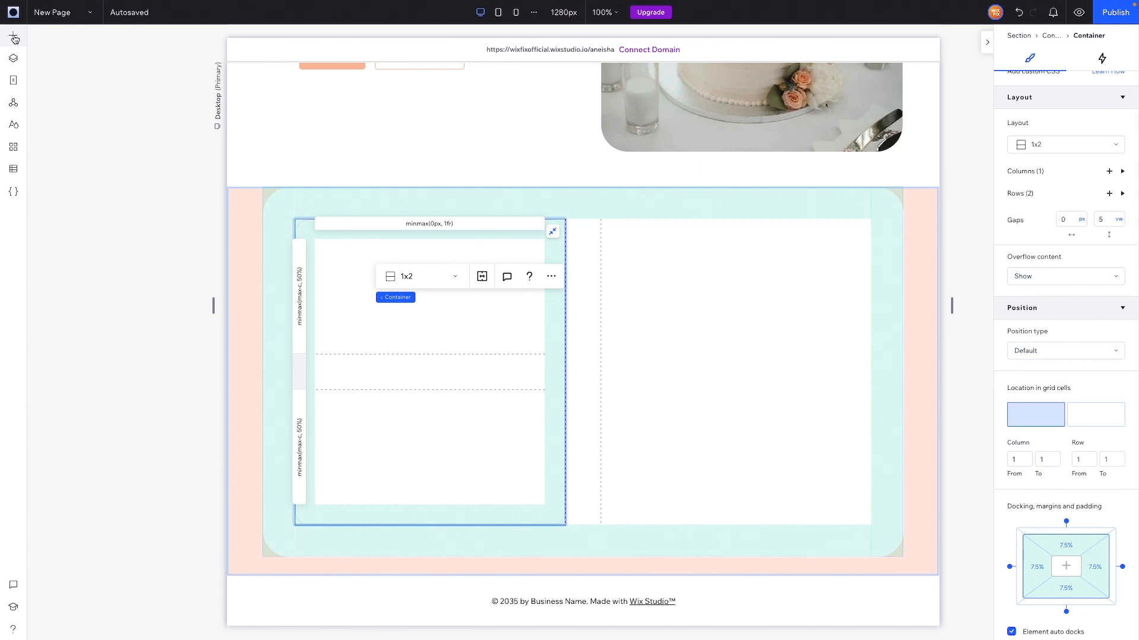
# Step: Add an image stretched to fill the inner container's upper cell and round its corners with a 12 px radius
pyautogui.moveTo(15, 39); pyautogui.dragTo(425, 294)
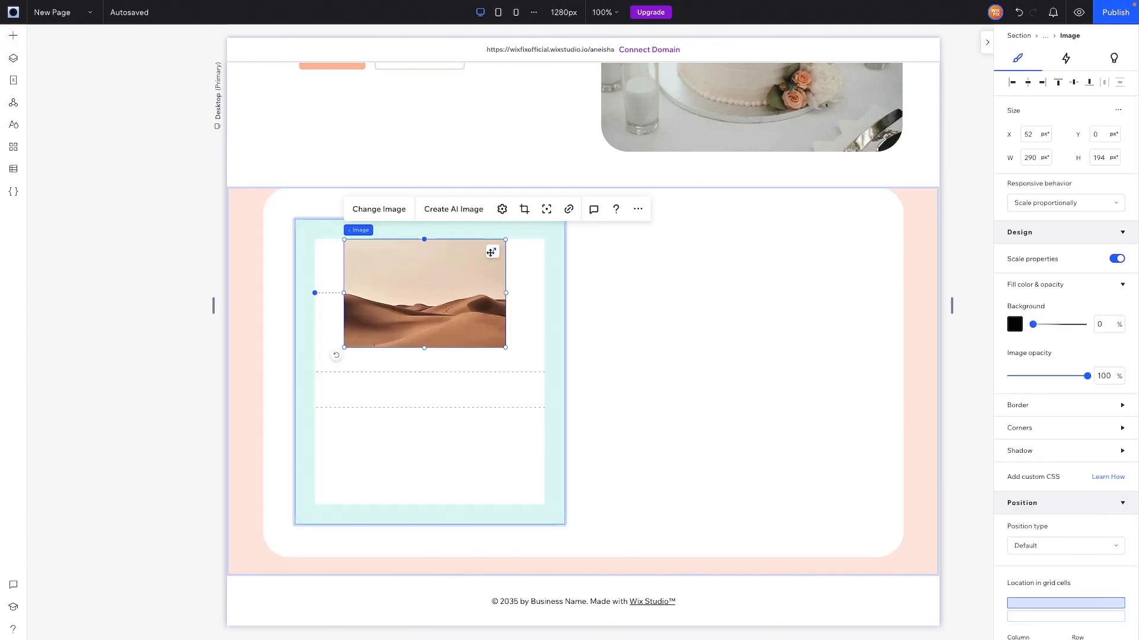
pyautogui.click(1033, 406)
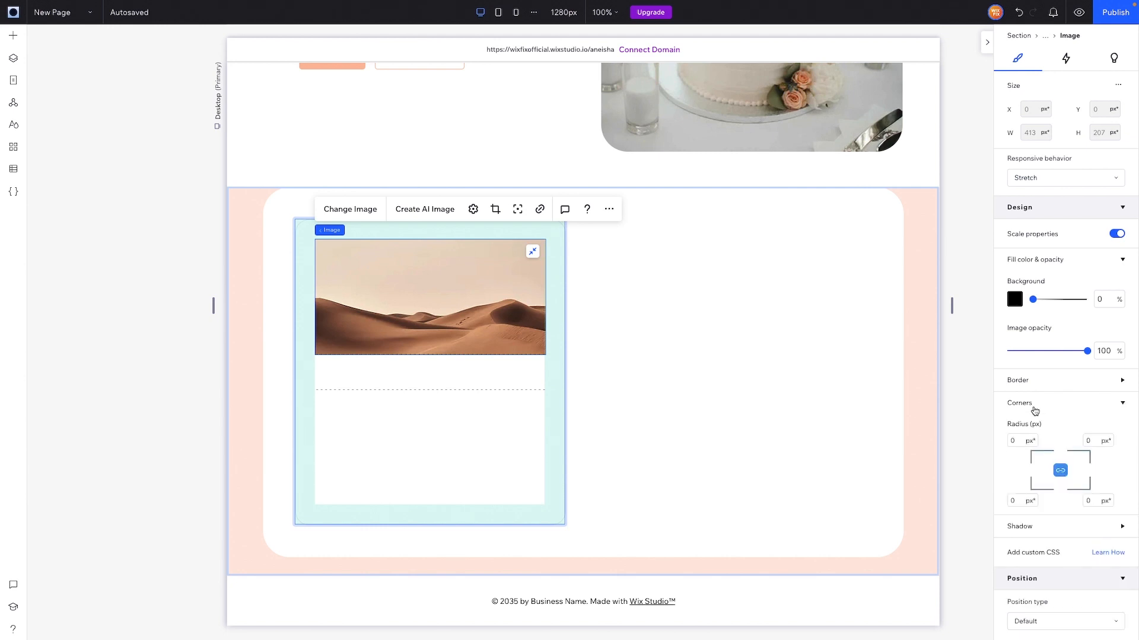
pyautogui.click(1019, 441)
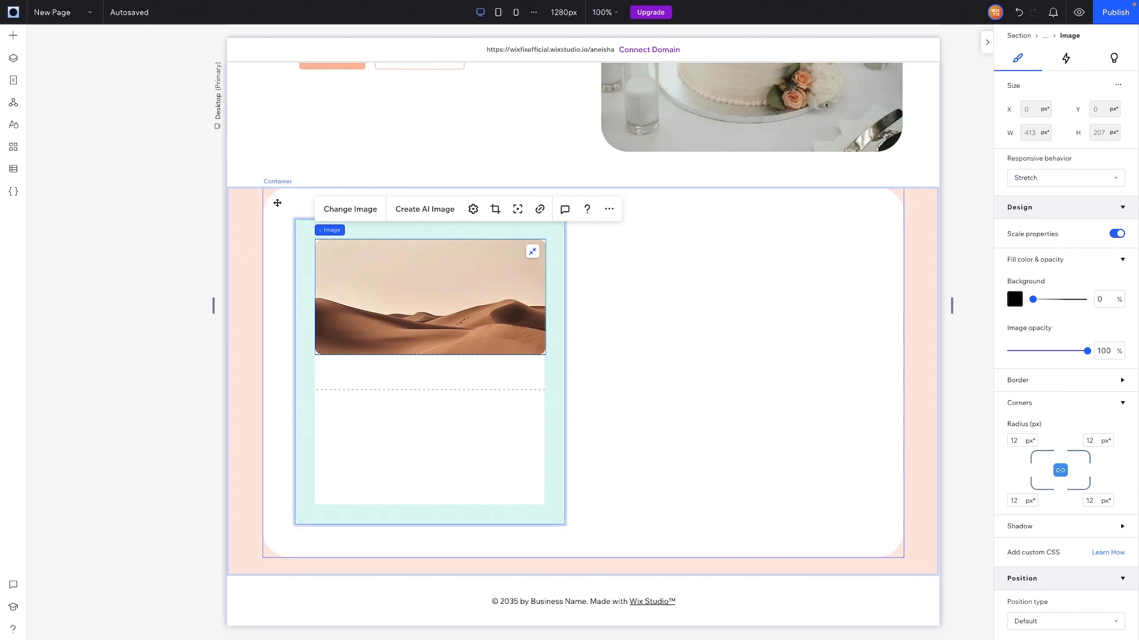
pyautogui.click(643, 280)
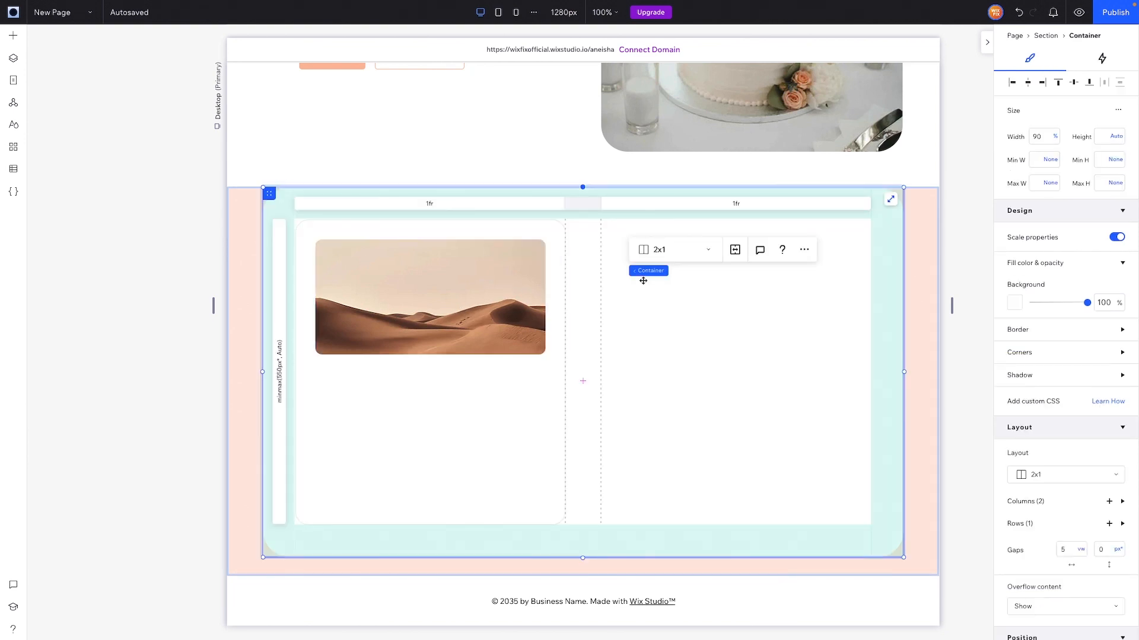
# Step: Add a Heading 6 text to the lower cell, set it to Hug, and place it against the cell's left edge
pyautogui.click(436, 329)
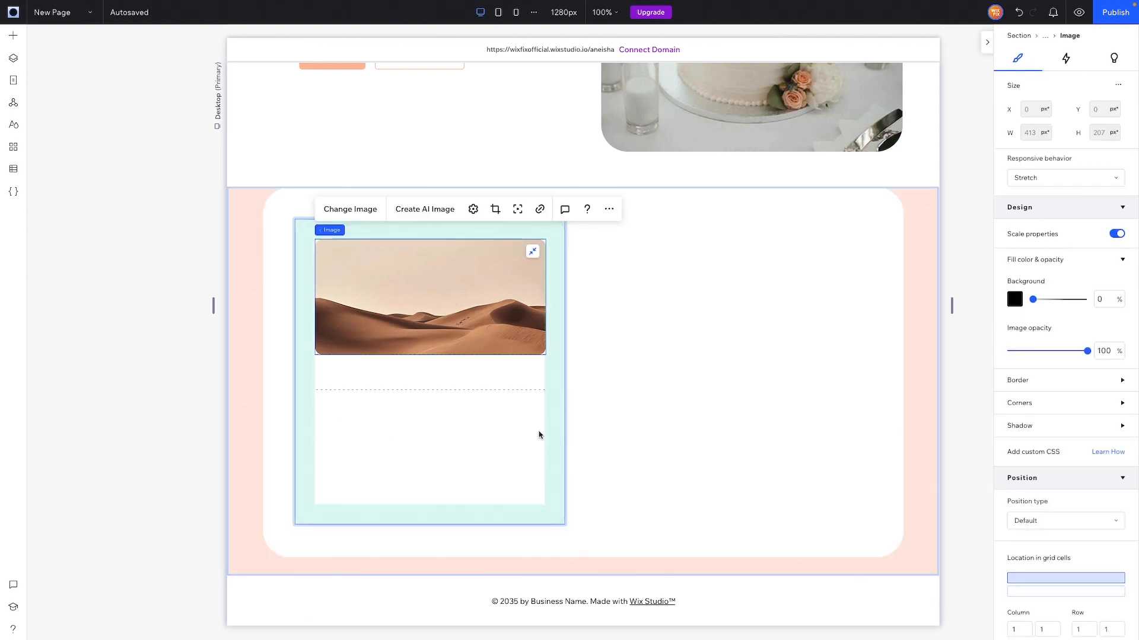
pyautogui.click(13, 36)
pyautogui.click(47, 132)
pyautogui.moveTo(232, 224); pyautogui.dragTo(487, 433)
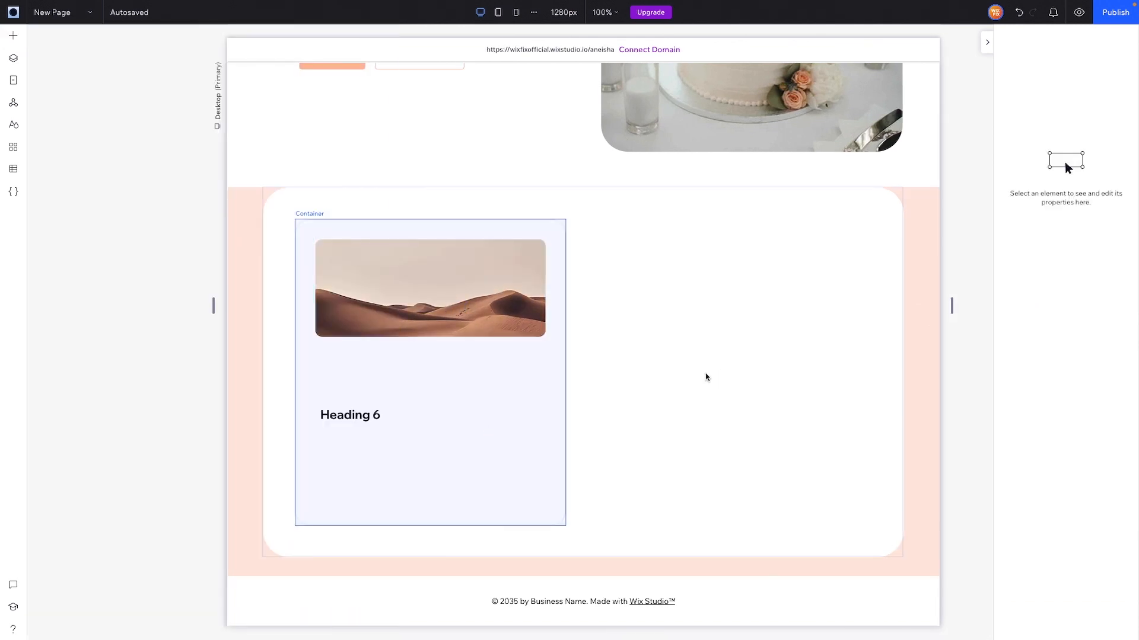
pyautogui.click(511, 415)
pyautogui.click(1065, 202)
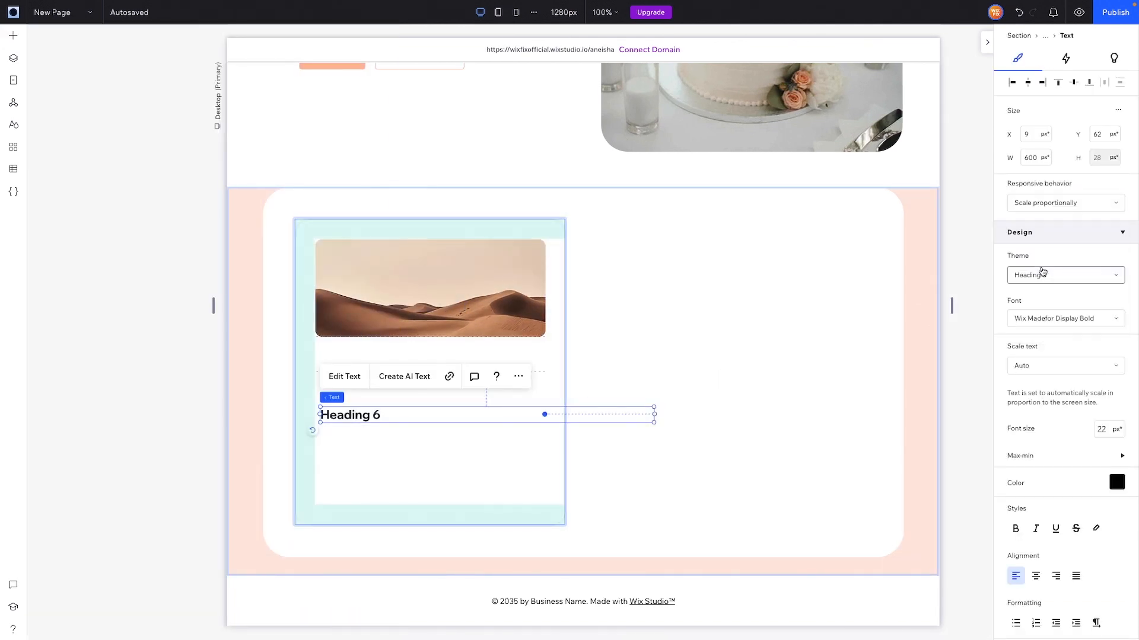
pyautogui.moveTo(639, 433); pyautogui.dragTo(350, 420)
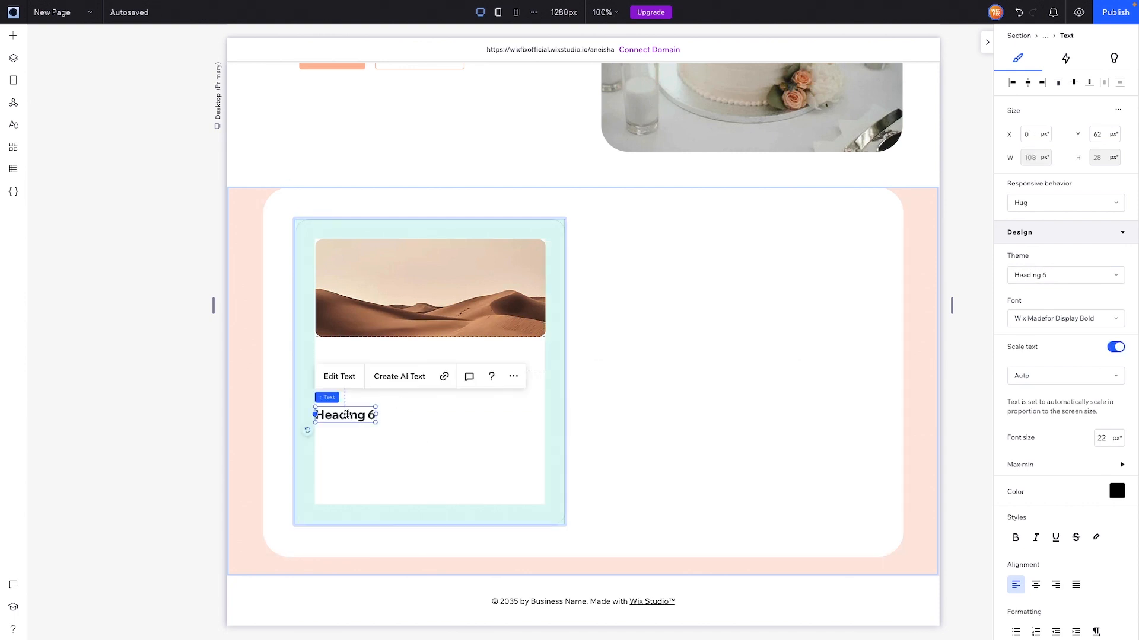
# Step: Change the heading to "Desserts & Treats" and set its font to Ikaros Regular
pyautogui.doubleClick(346, 415)
pyautogui.write('Desserts')
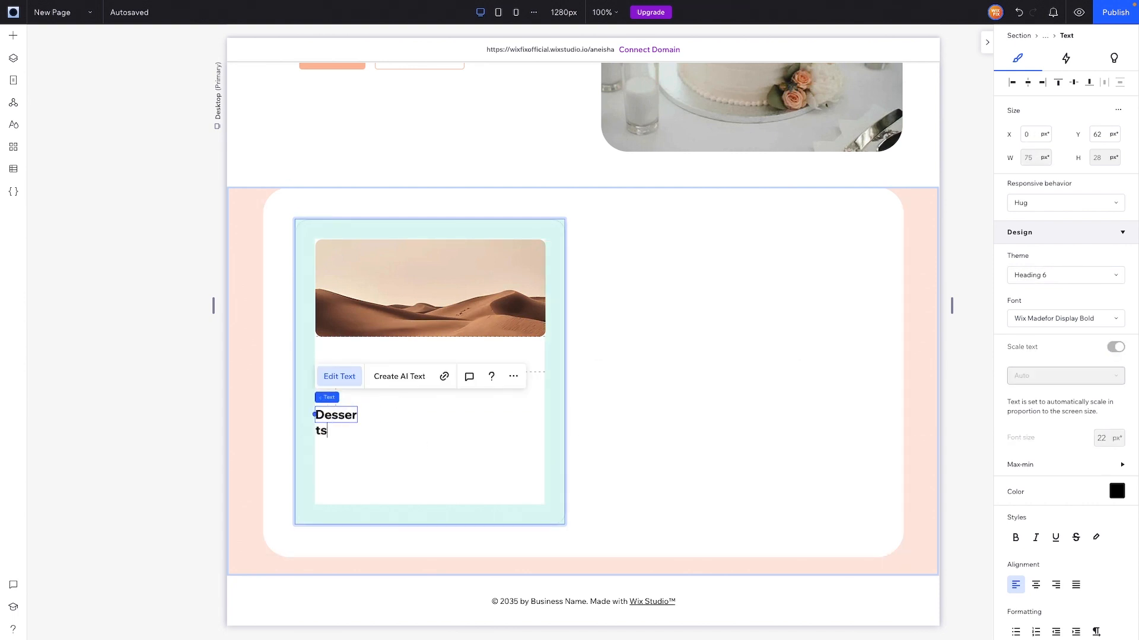
pyautogui.write(' & Treats')
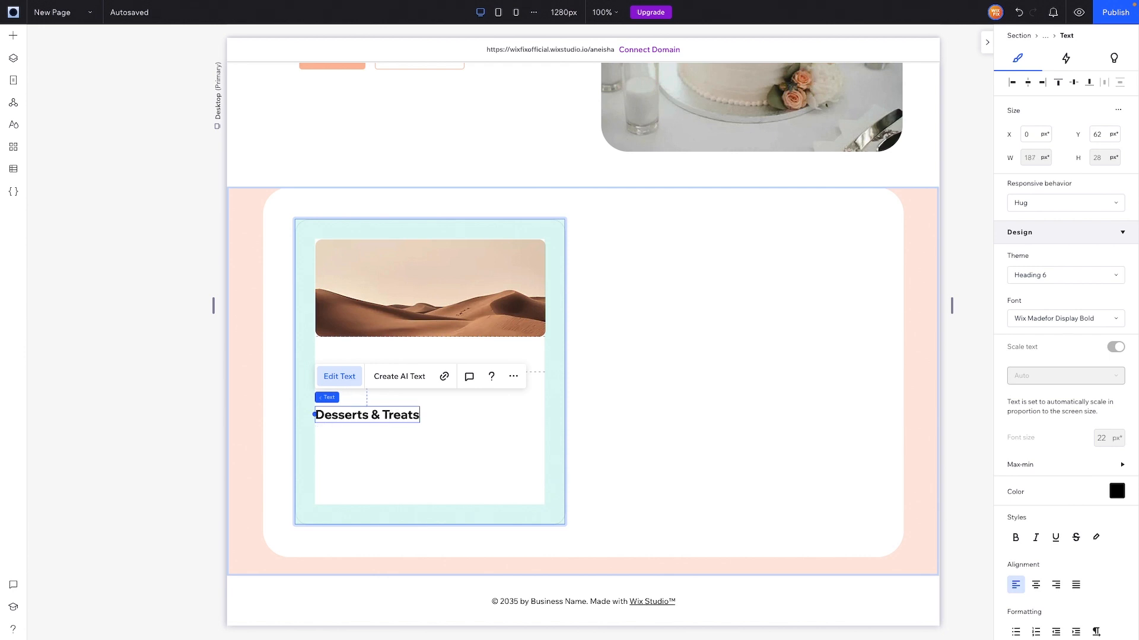
pyautogui.hotkey('ctrl', 'a')
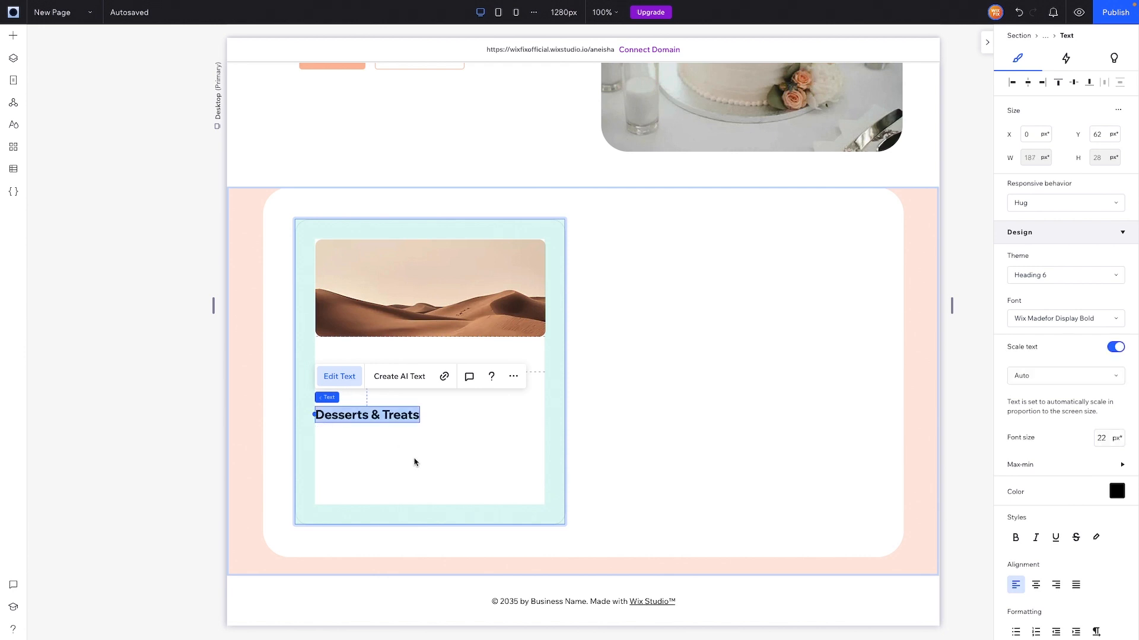
pyautogui.click(1066, 318)
pyautogui.press('Return')
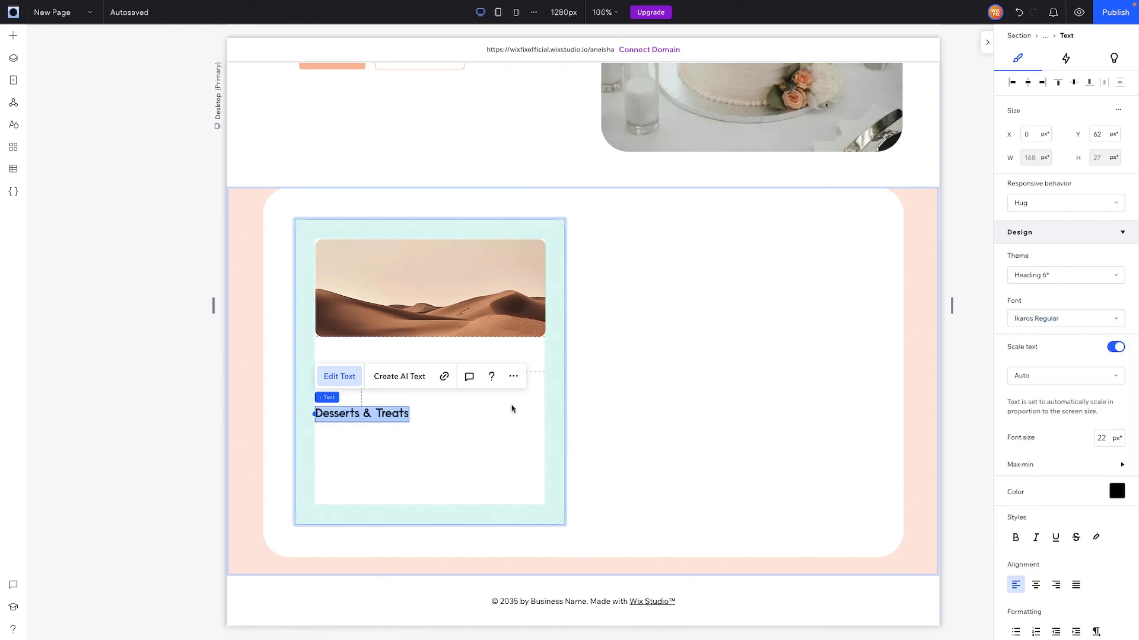
# Step: Copy the Order Now button from the custom cakes section and paste it into the inner container's lower cell
pyautogui.scroll(4, 438, 426)
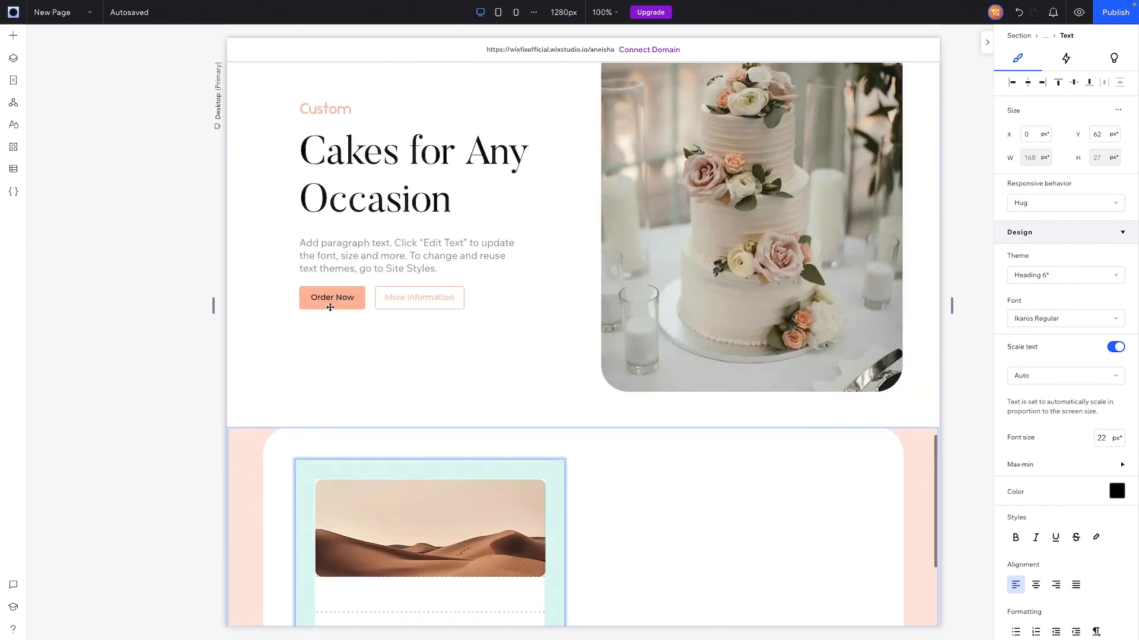
pyautogui.click(329, 298)
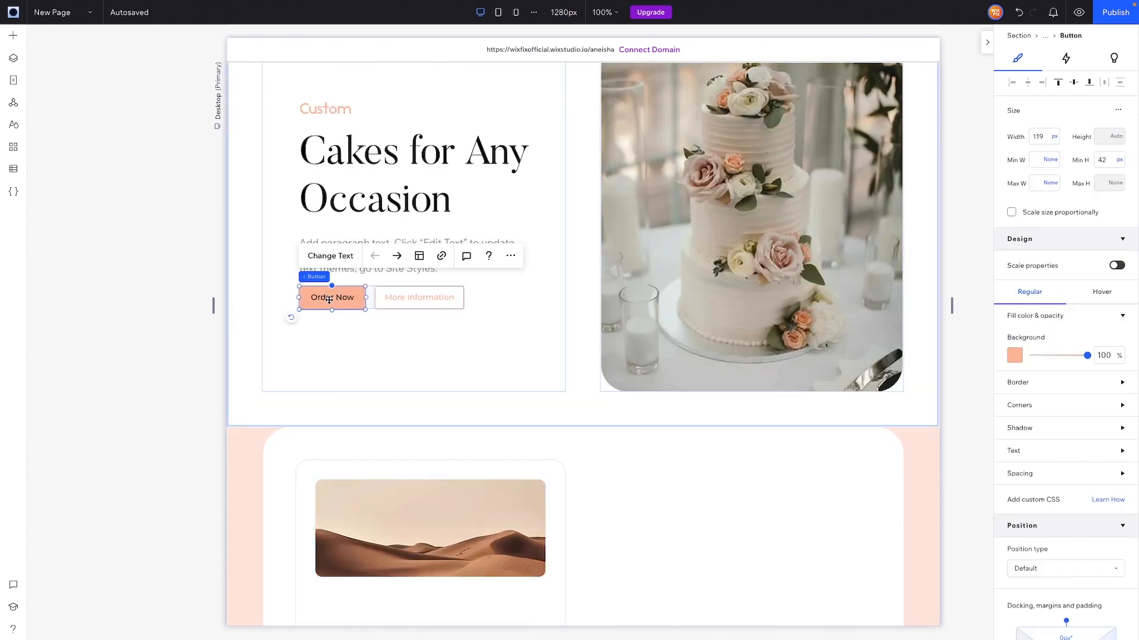
pyautogui.scroll(-4, 329, 299)
pyautogui.rightClick(460, 430)
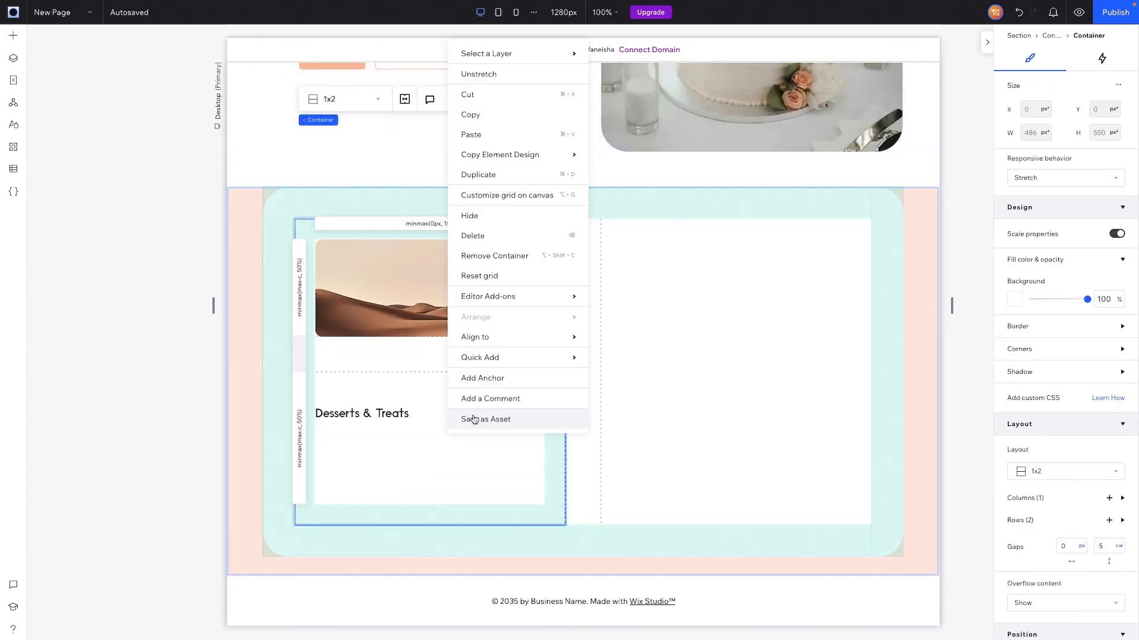
pyautogui.press('Escape')
pyautogui.click(480, 440)
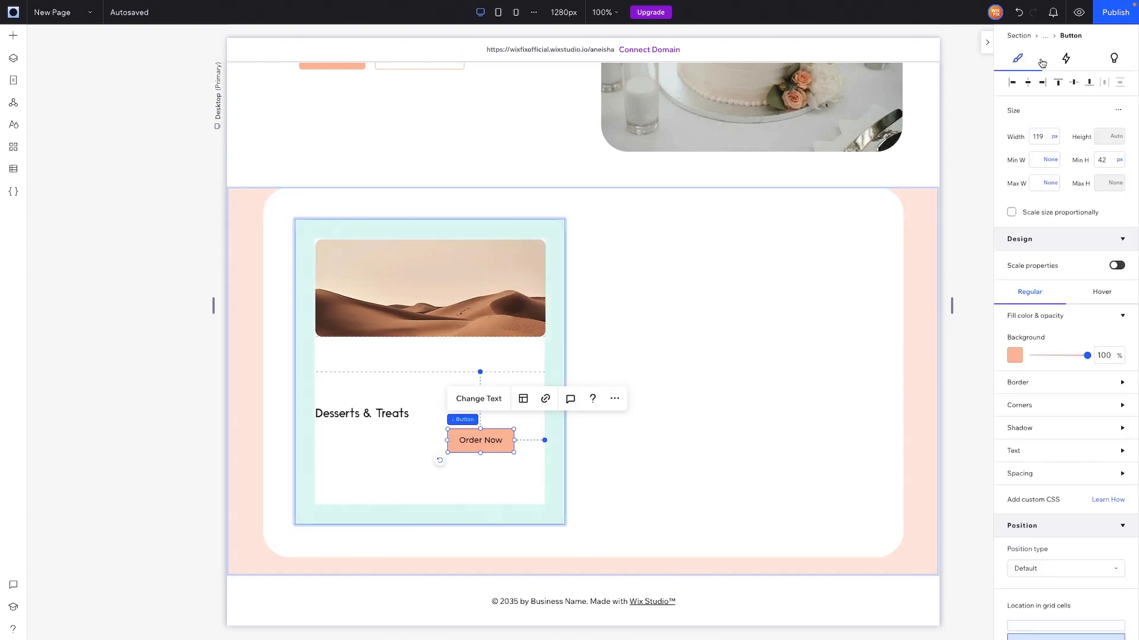
# Step: Place the pasted Order Now button in the lower cell's top-right corner and centre the "Desserts & Treats" heading vertically in the cell
pyautogui.click(1059, 85)
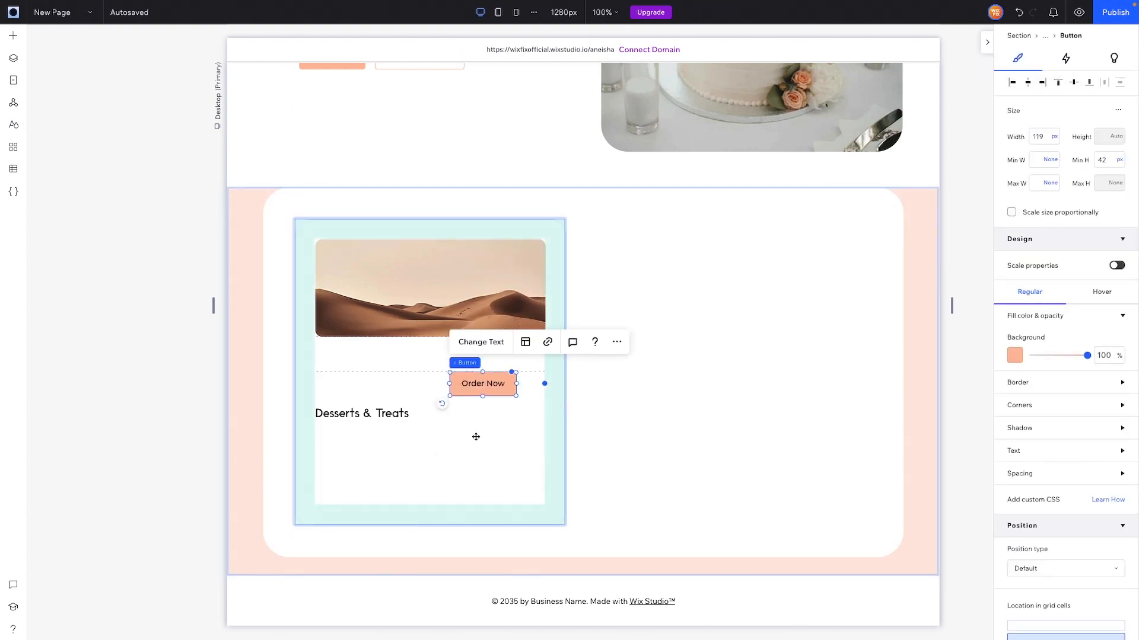
pyautogui.moveTo(476, 437); pyautogui.dragTo(513, 386)
pyautogui.click(362, 414)
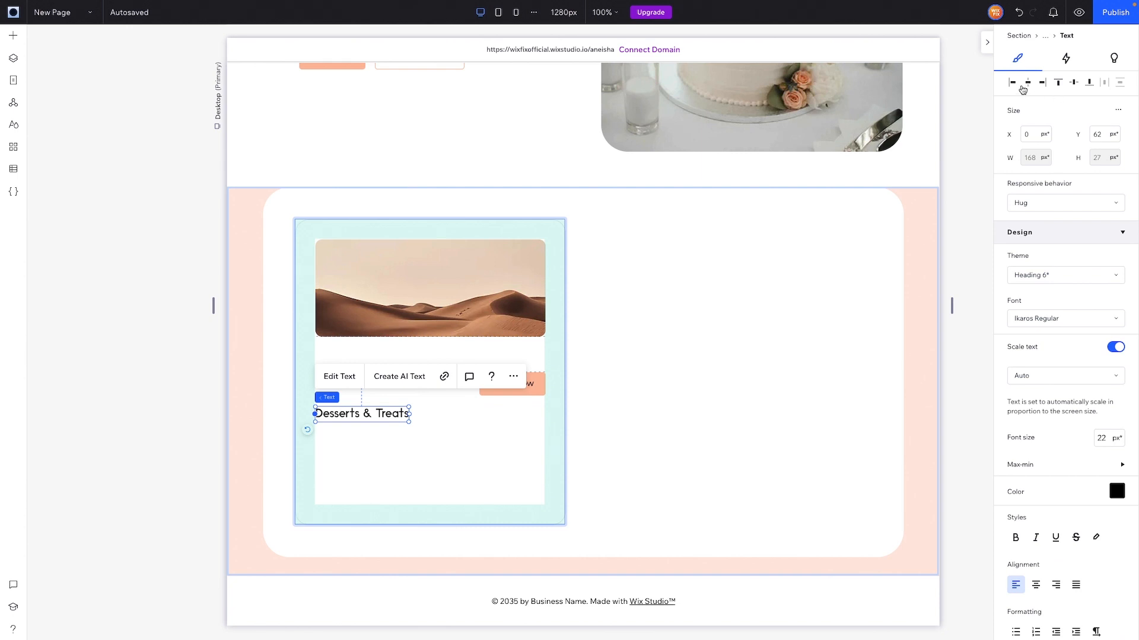
pyautogui.click(1074, 84)
pyautogui.click(404, 467)
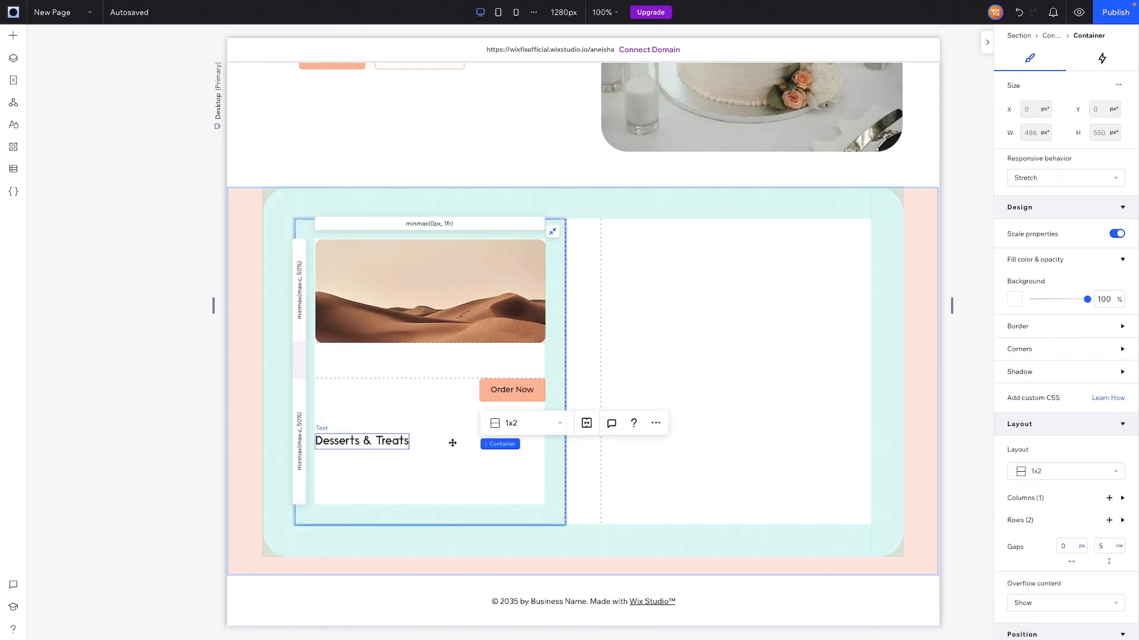
# Step: Set the Desserts & Treats card's lower row minimum to Min content and its upper row minimum to 15.6 vw
pyautogui.scroll(-2, 1055, 385)
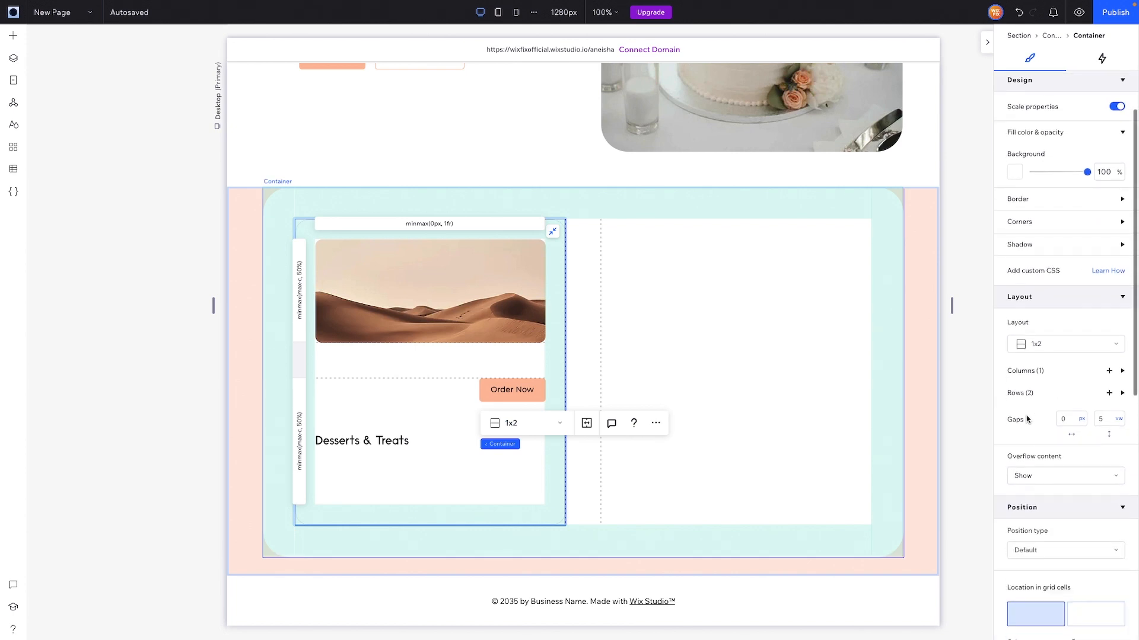
pyautogui.click(1025, 393)
pyautogui.click(1043, 449)
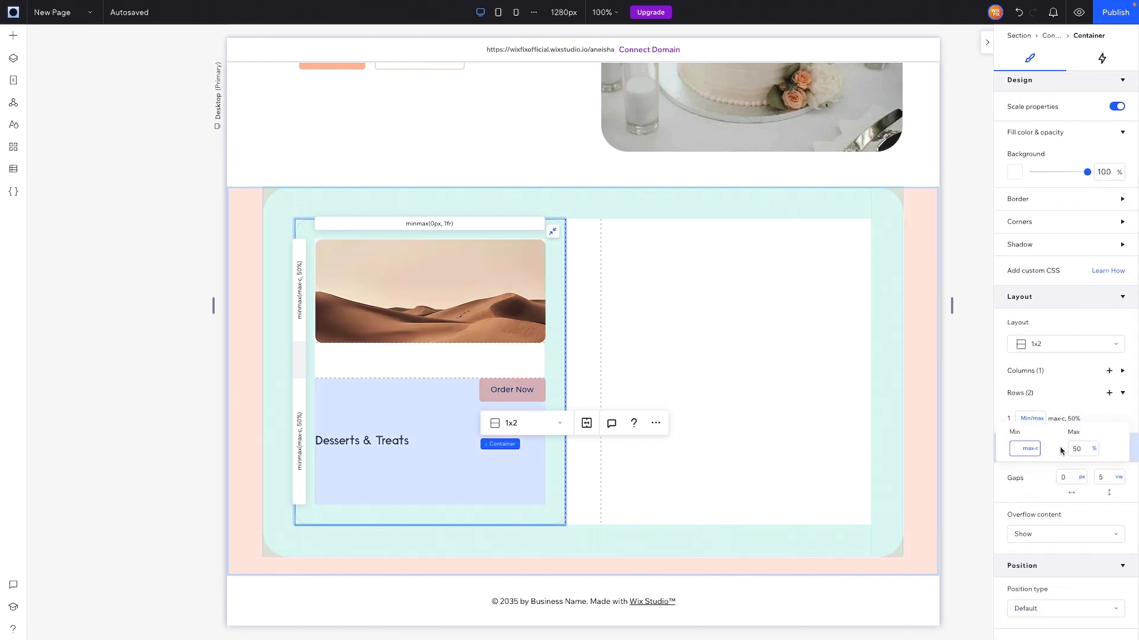
pyautogui.click(1030, 449)
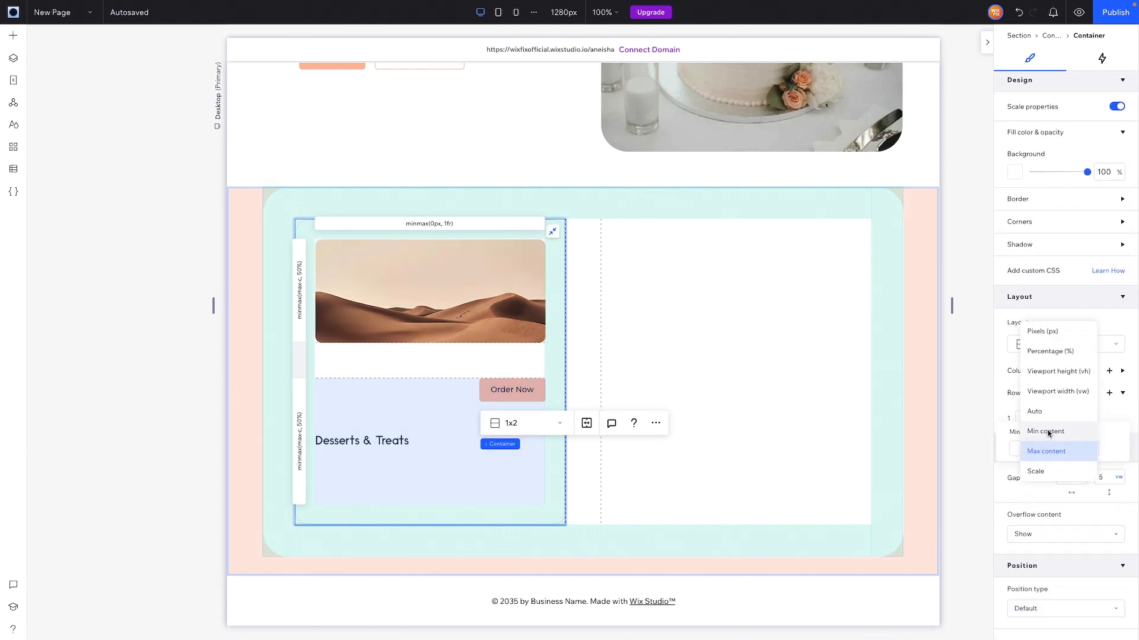
pyautogui.click(1048, 434)
pyautogui.click(1052, 419)
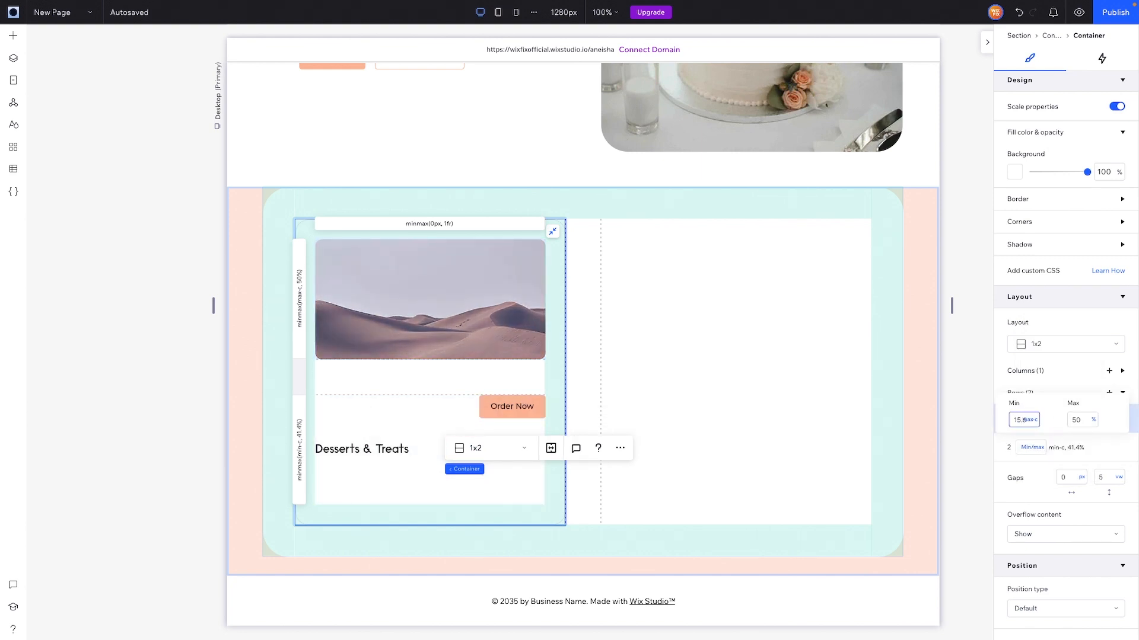
pyautogui.press('Return')
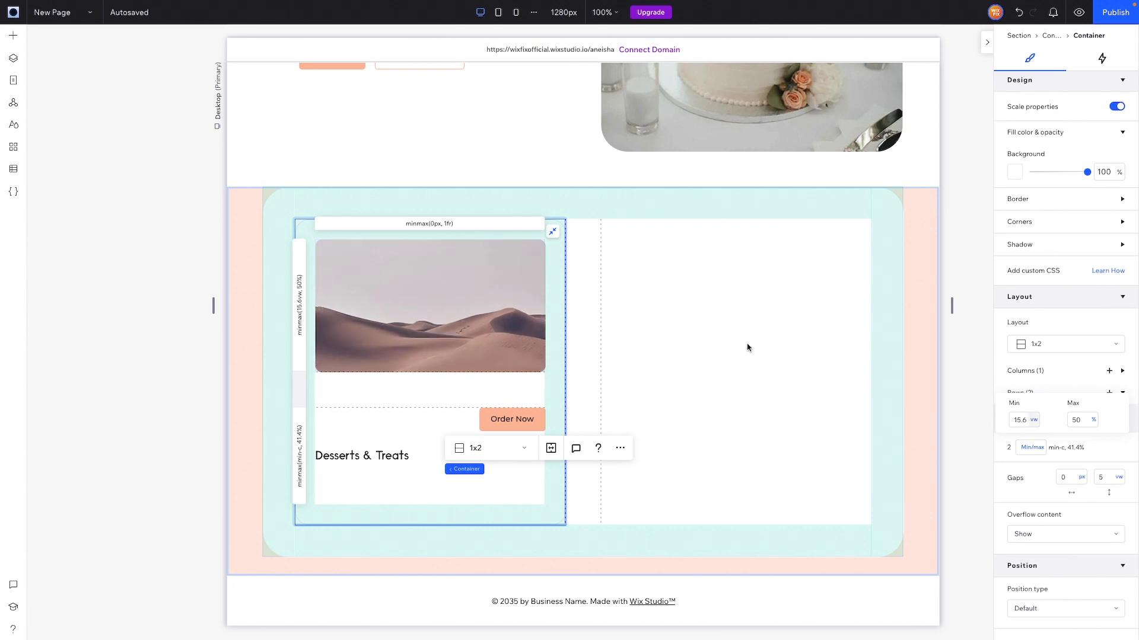
# Step: Set the minimum height of the outer two-column container's row to Min content
pyautogui.click(635, 367)
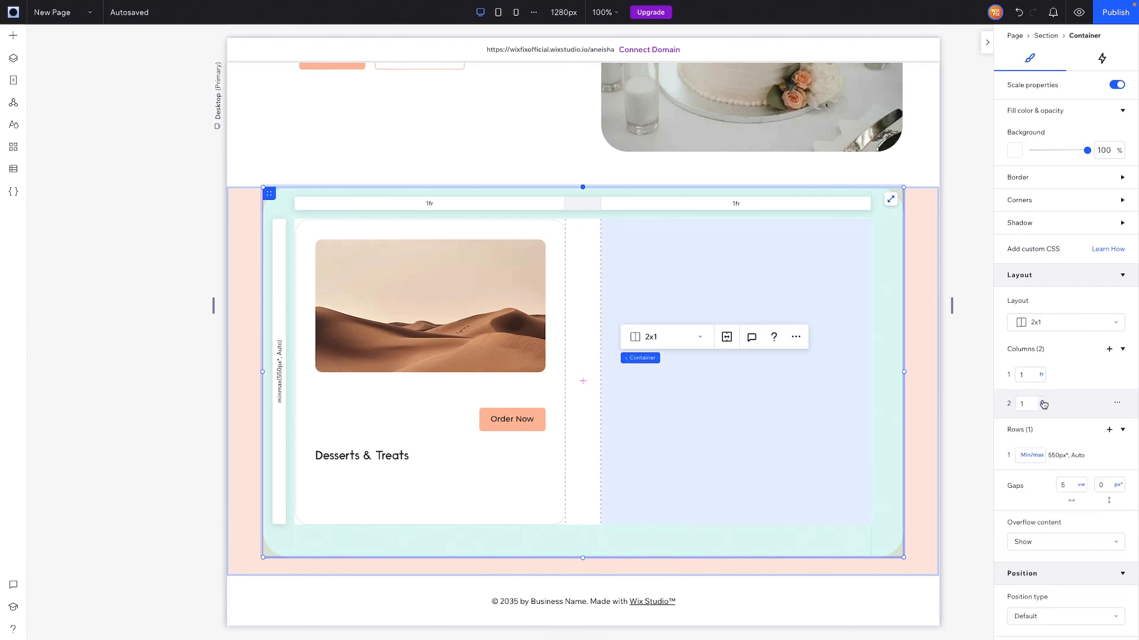
pyautogui.click(1040, 431)
pyautogui.click(1039, 431)
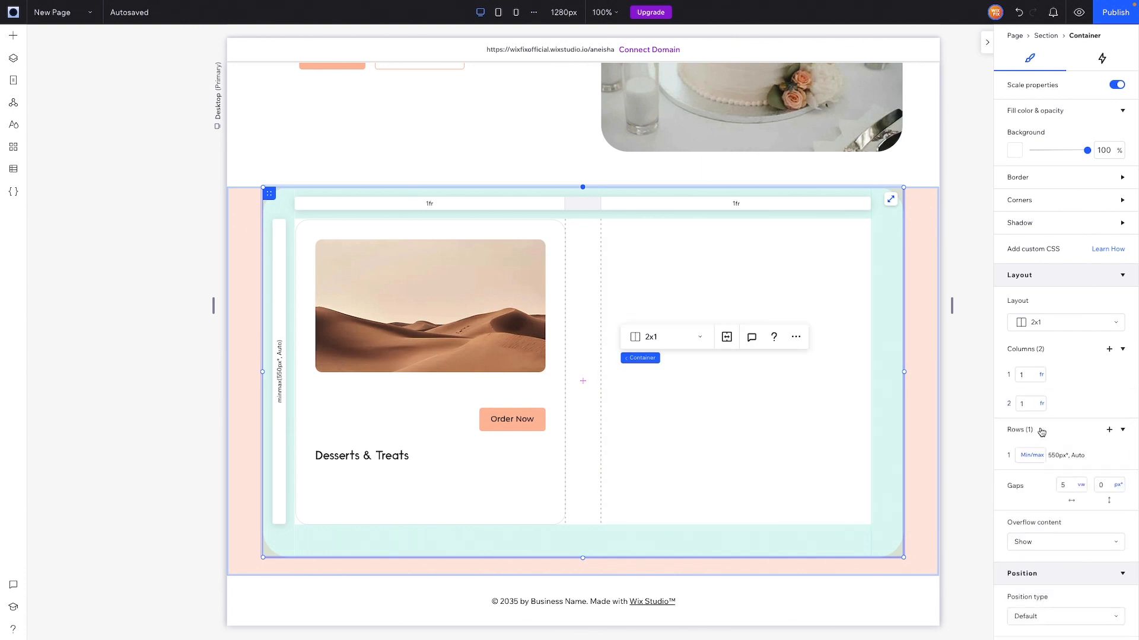
pyautogui.click(1035, 460)
pyautogui.click(1037, 458)
pyautogui.click(1049, 421)
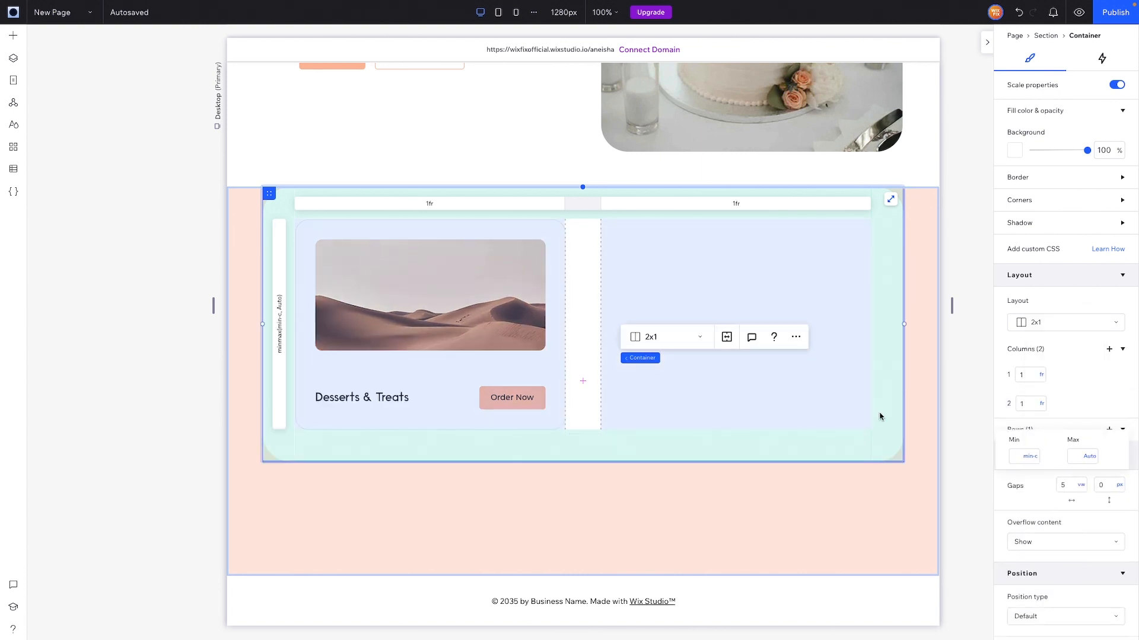
# Step: Set the vertical gap between the rows of the Desserts & Treats card to 2.5 vw
pyautogui.click(415, 373)
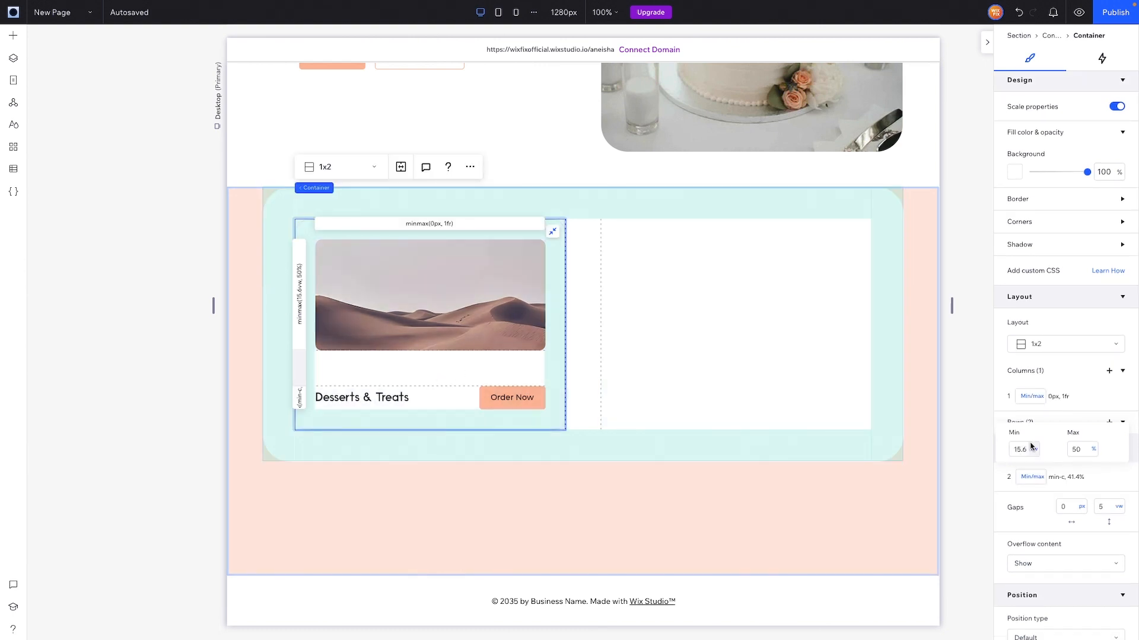
pyautogui.click(1106, 506)
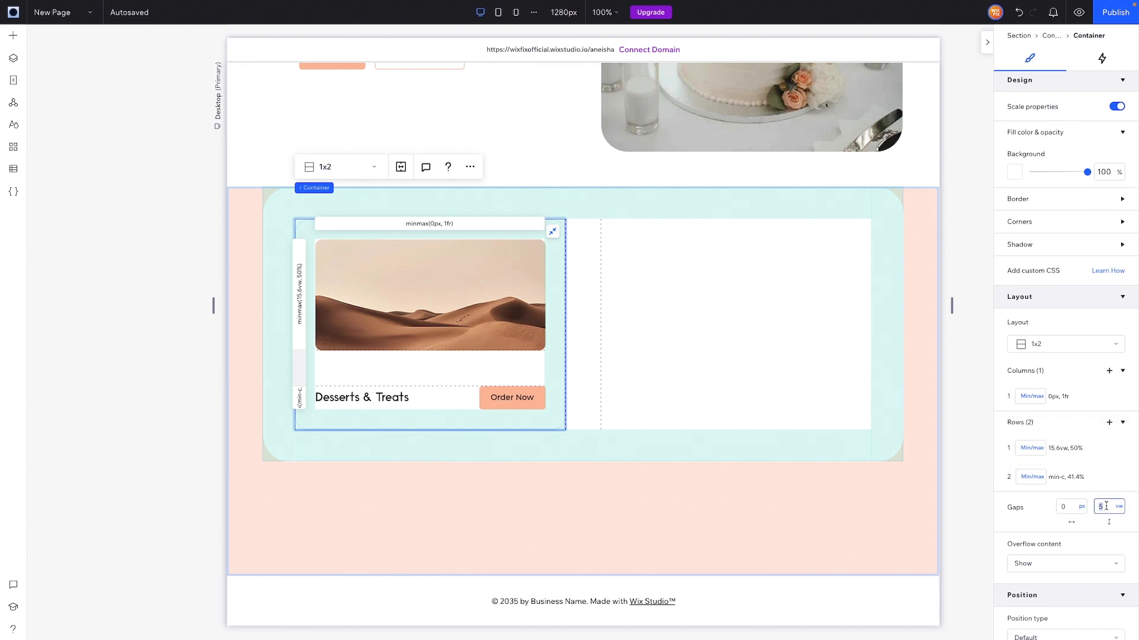
pyautogui.write('2.5')
pyautogui.press('Return')
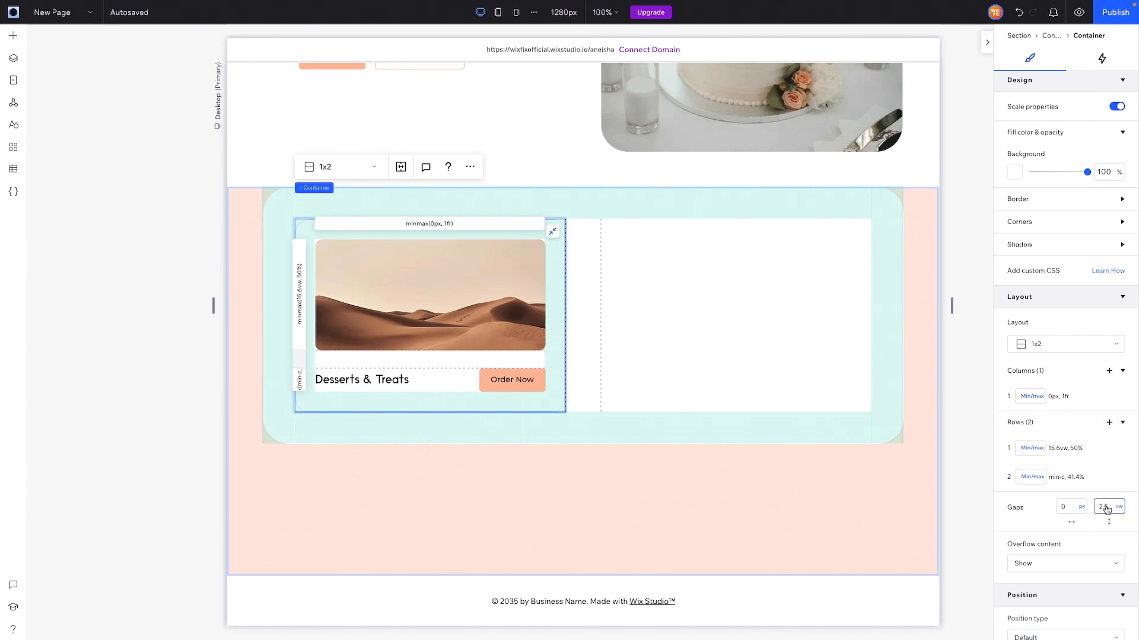
pyautogui.click(909, 505)
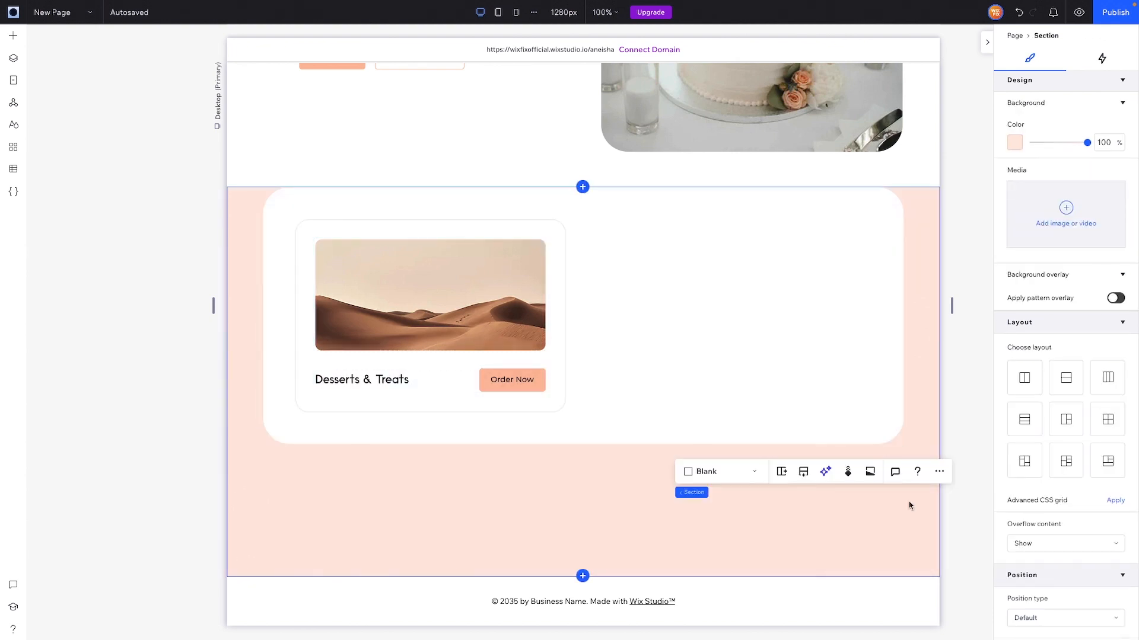
# Step: Replace the card's desert image with the cupcake photo and paste a copy of the card into the outer container's empty column
pyautogui.click(347, 337)
pyautogui.click(358, 215)
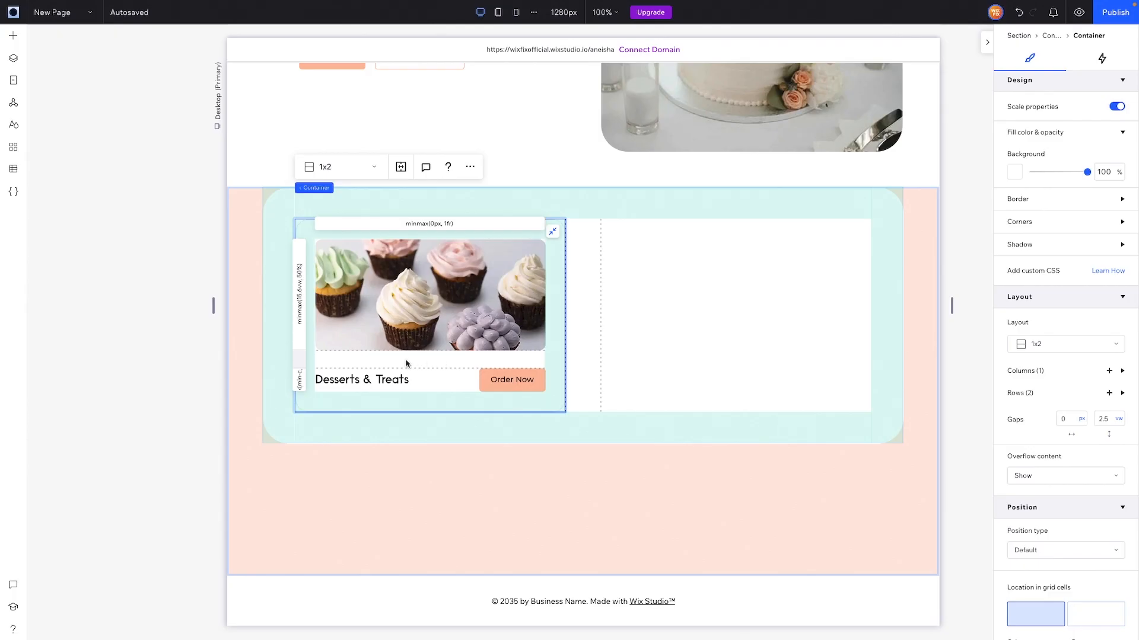
pyautogui.click(671, 350)
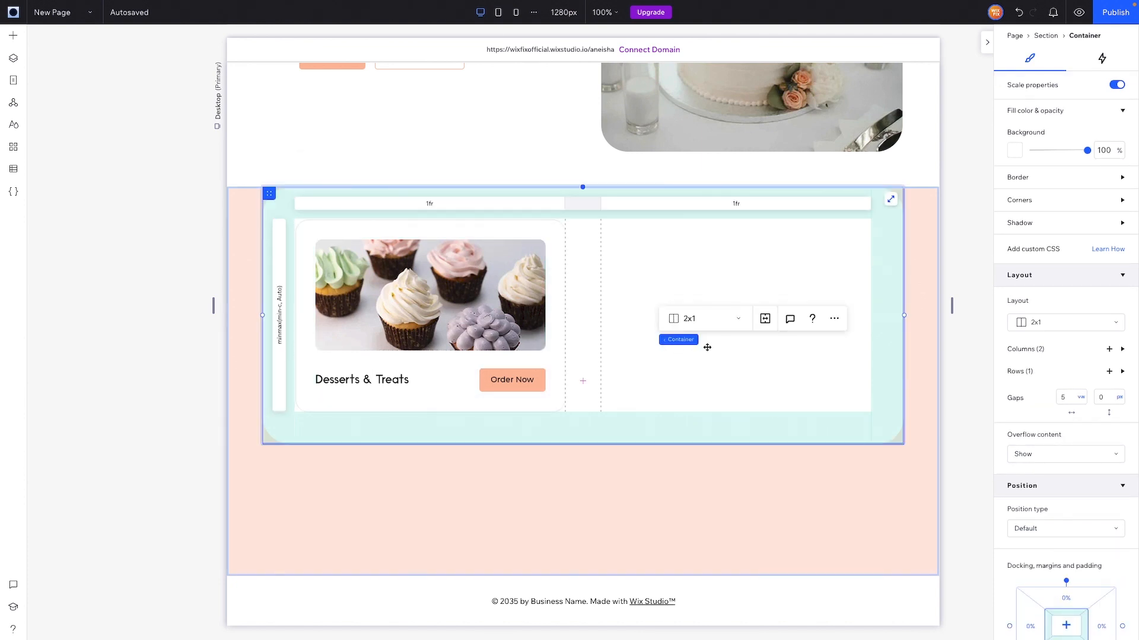
pyautogui.rightClick(741, 346)
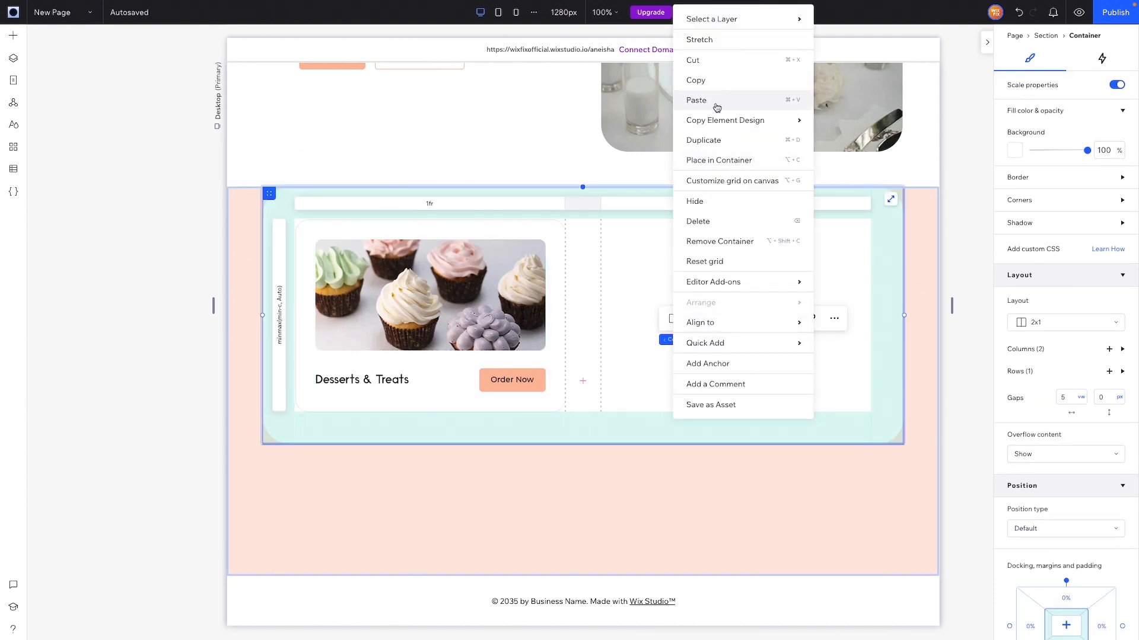
pyautogui.click(719, 107)
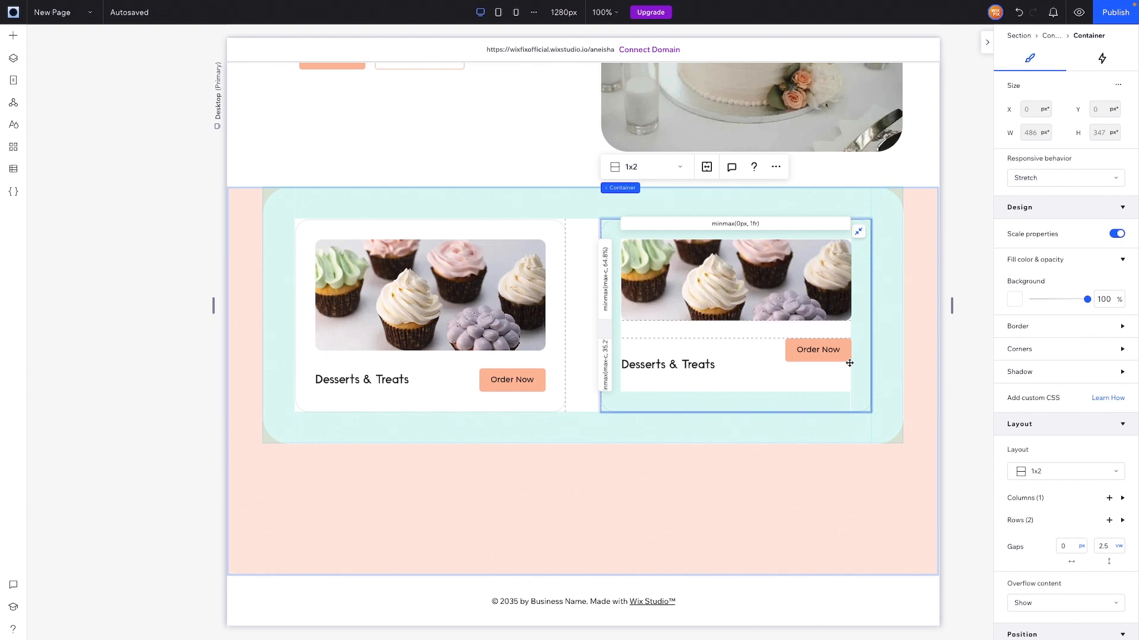
# Step: Change the copied card's heading to "Custom Orders" and replace its image with the tiered white cake photo
pyautogui.click(716, 290)
pyautogui.click(676, 364)
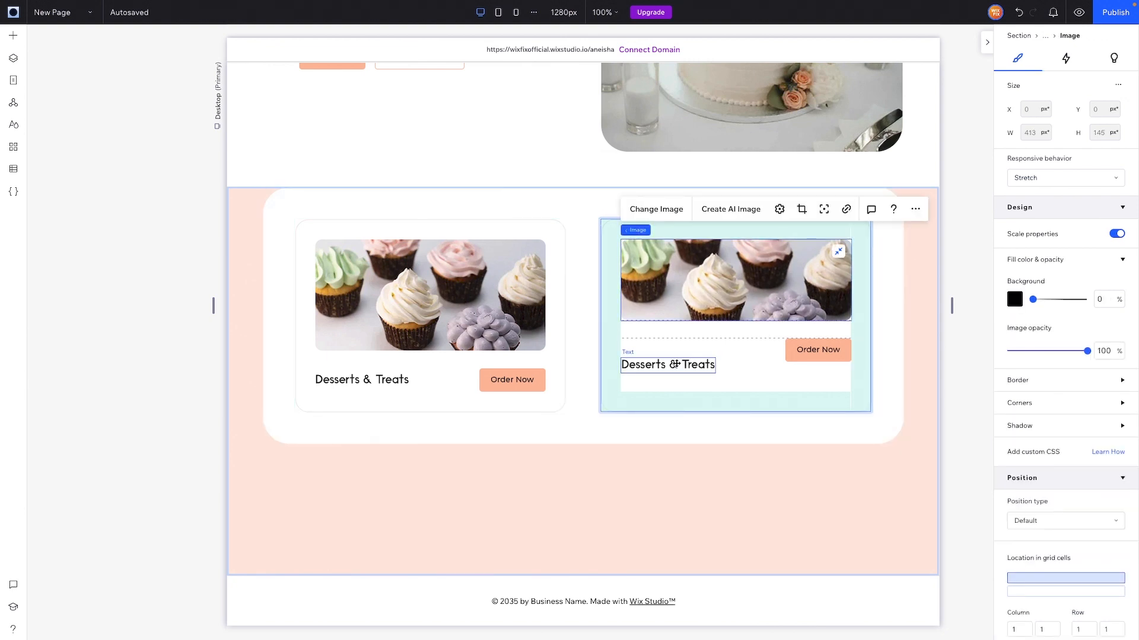
pyautogui.click(641, 331)
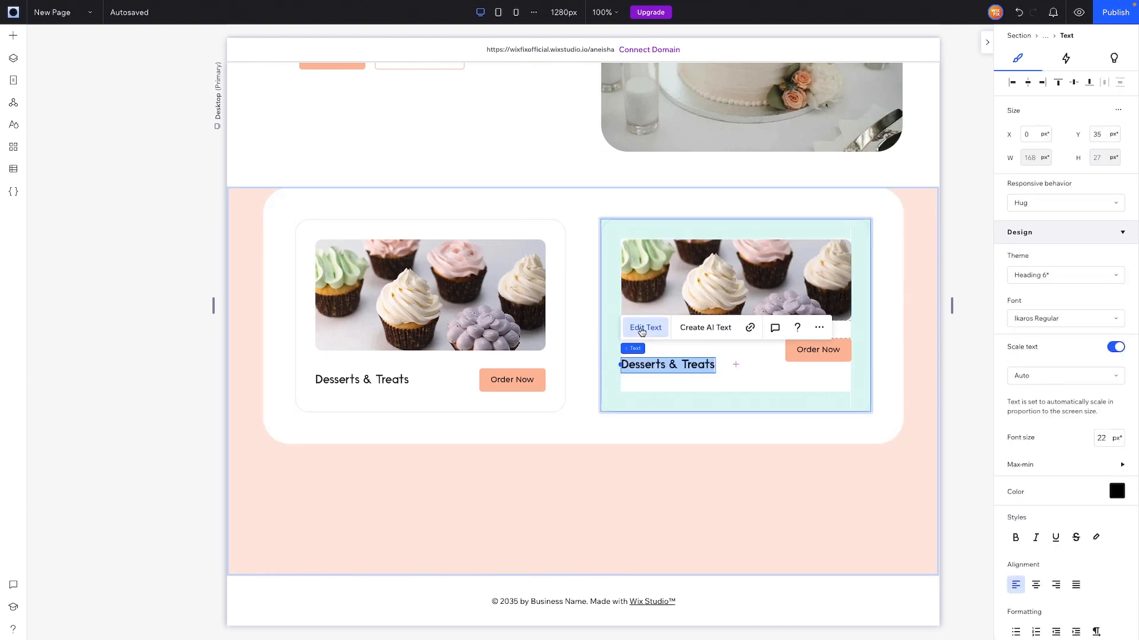
pyautogui.press('BackSpace')
pyautogui.write('Custom Orders')
pyautogui.click(659, 279)
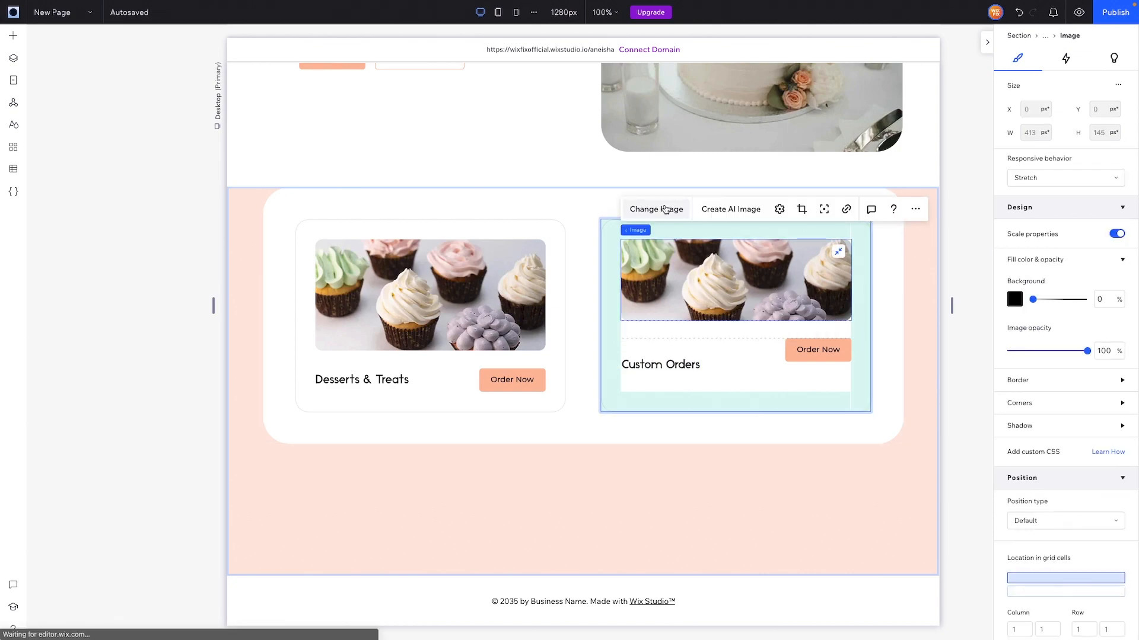
pyautogui.click(664, 209)
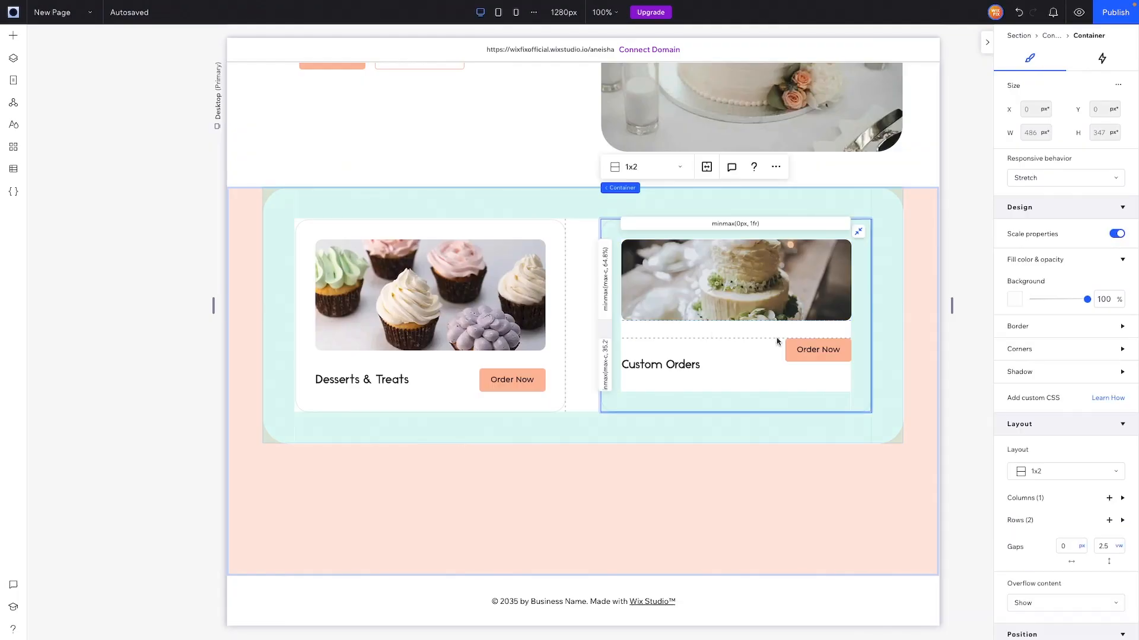
# Step: Set the minimum height of the Custom Orders card's upper row to 15.6 vw
pyautogui.click(1020, 520)
pyautogui.click(1030, 546)
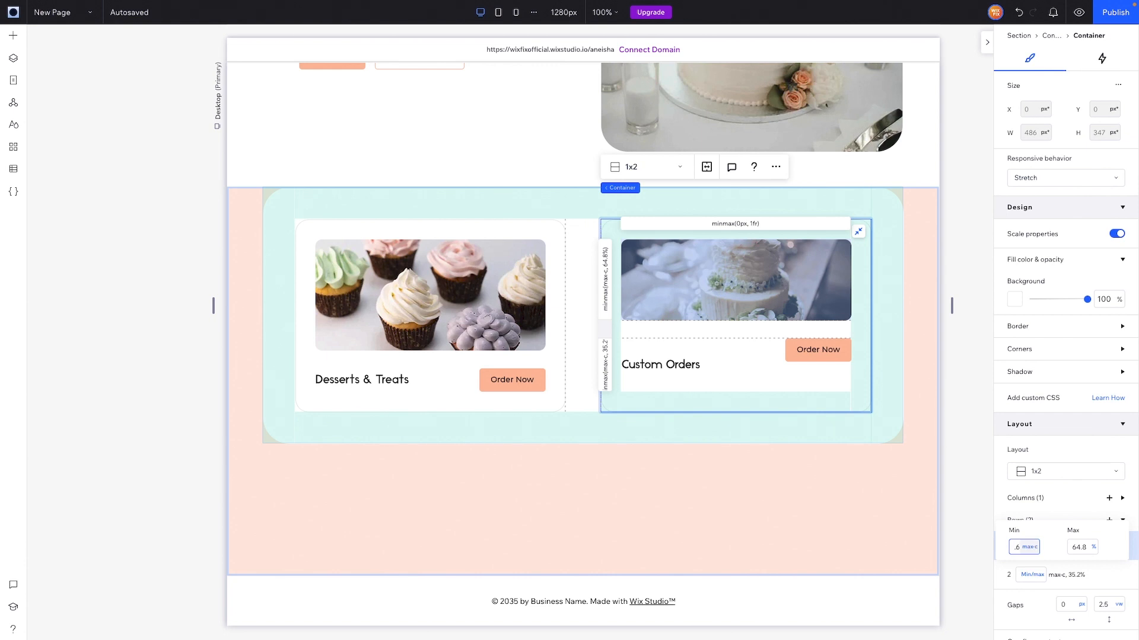
pyautogui.press('Return')
# Step: Give the outer two-column container a top margin and a bottom margin of 5% each
pyautogui.click(571, 211)
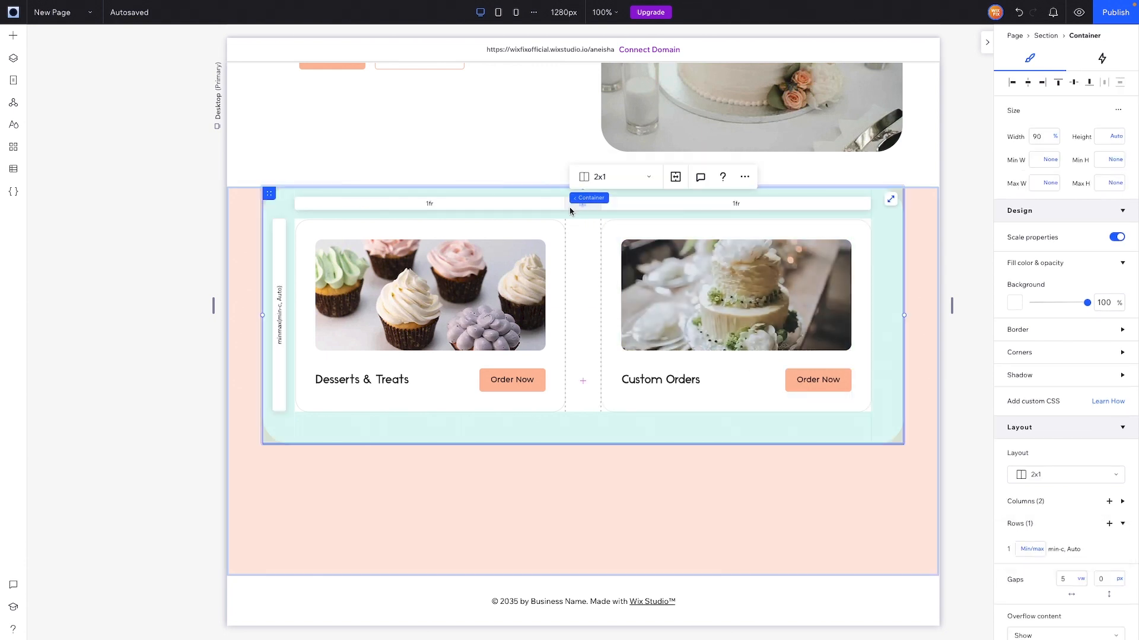
pyautogui.scroll(-6, 1068, 451)
pyautogui.click(1068, 427)
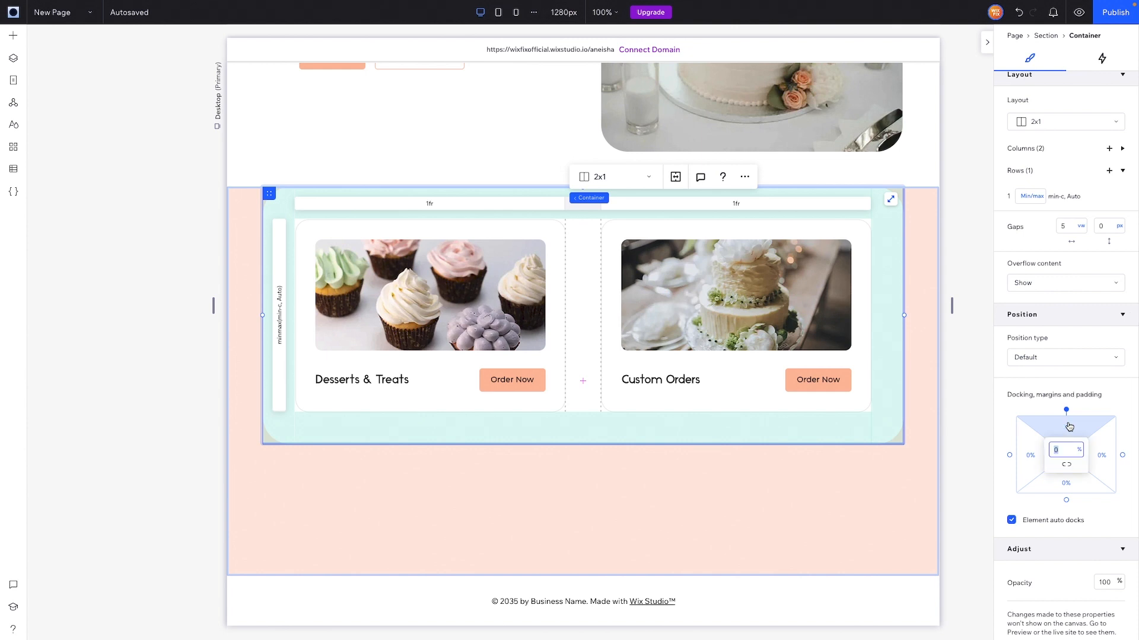
pyautogui.write('5')
pyautogui.press('Return')
pyautogui.click(1071, 485)
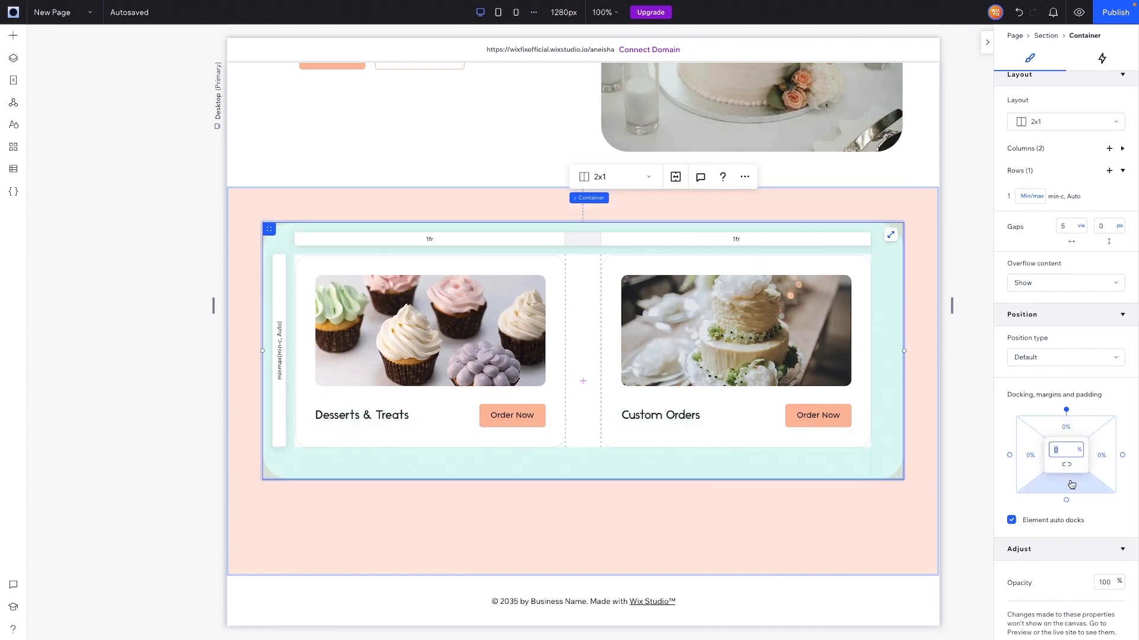
pyautogui.write('5')
pyautogui.press('Return')
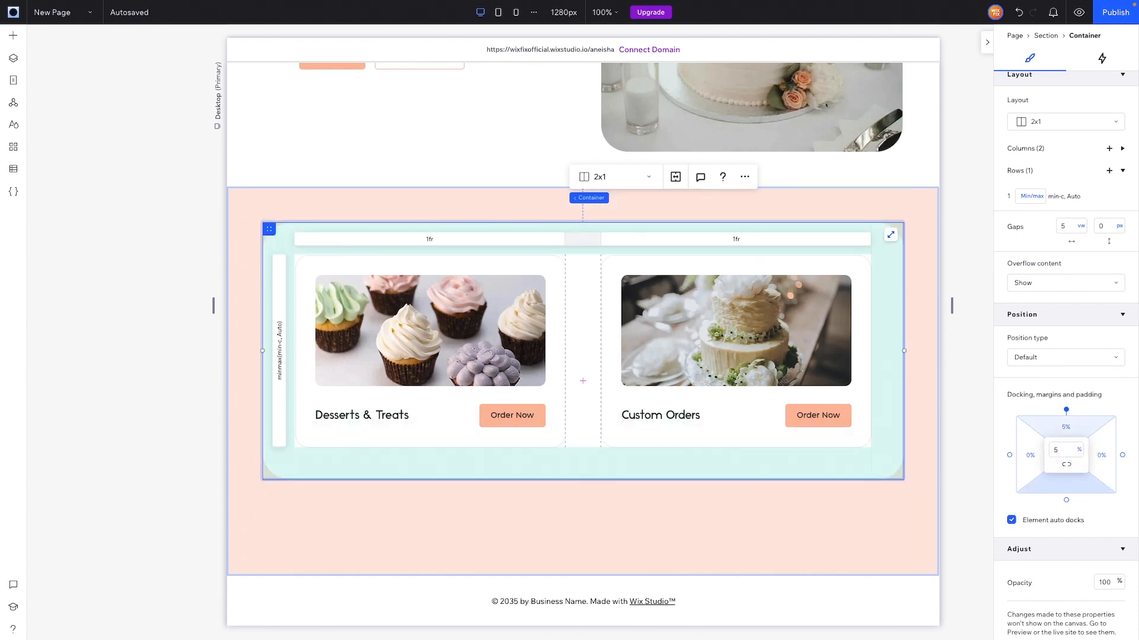
# Step: Set the peach section's height to 0 px so it shrinks to fit its content
pyautogui.click(907, 517)
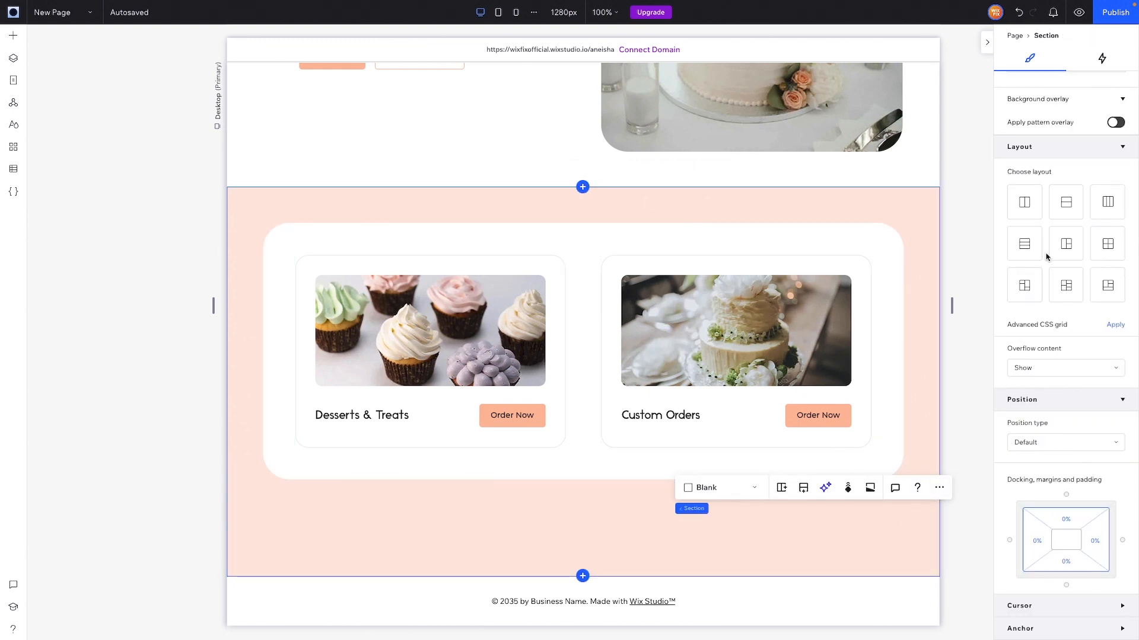
pyautogui.scroll(5, 1046, 257)
pyautogui.click(1107, 110)
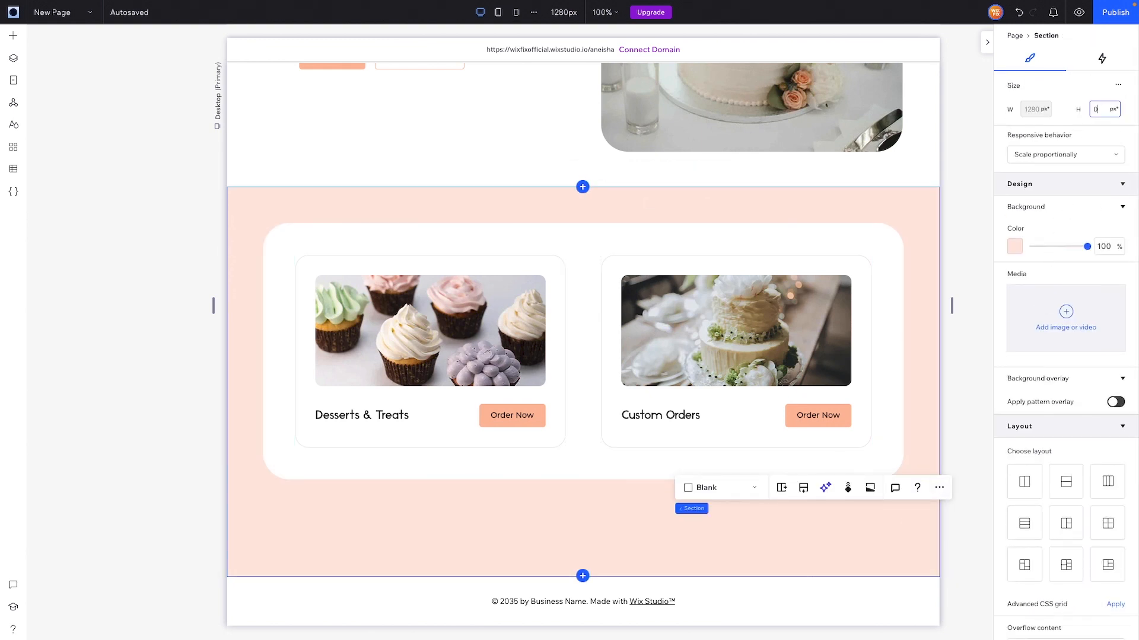
pyautogui.press('Return')
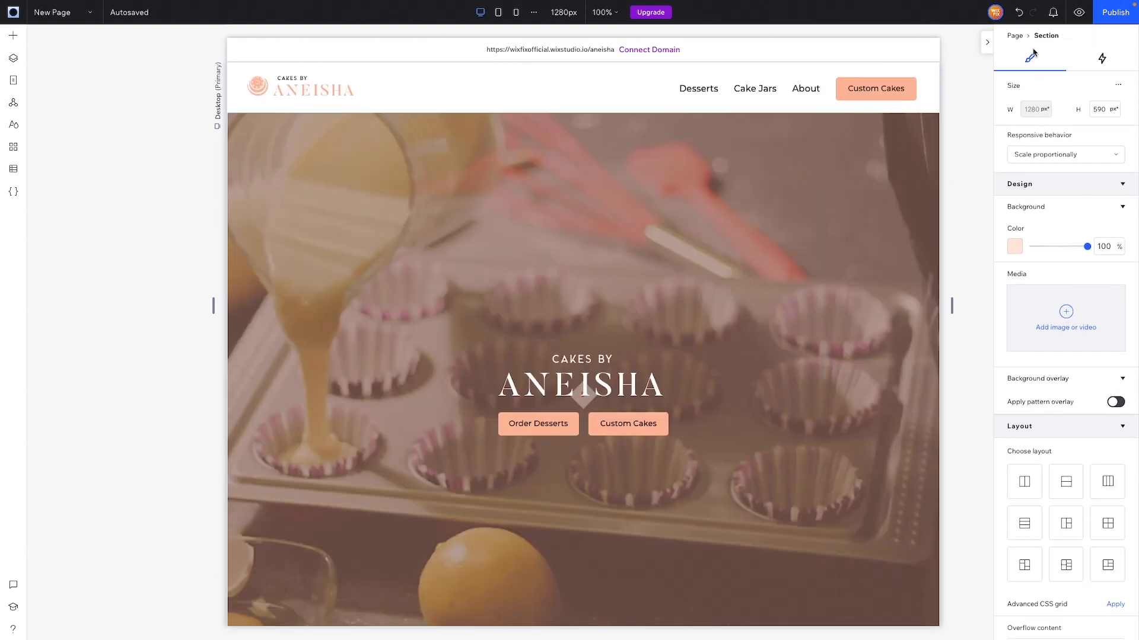
# Step: Preview the site and look through the homepage from the video hero down to the peach cards section
pyautogui.click(1079, 13)
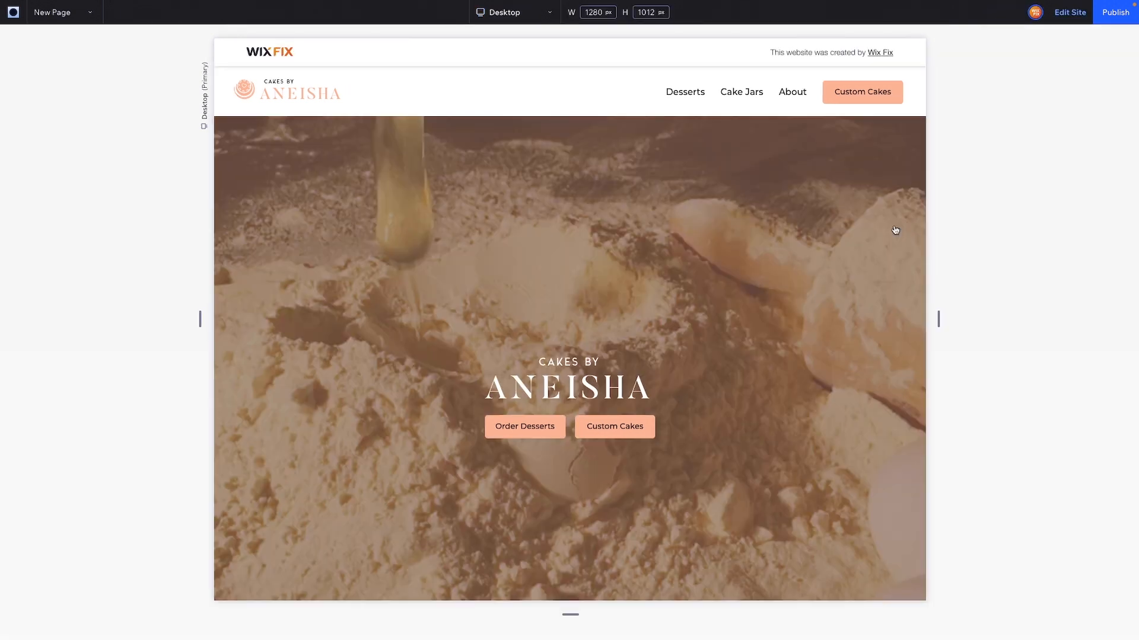
pyautogui.scroll(-3, 824, 220)
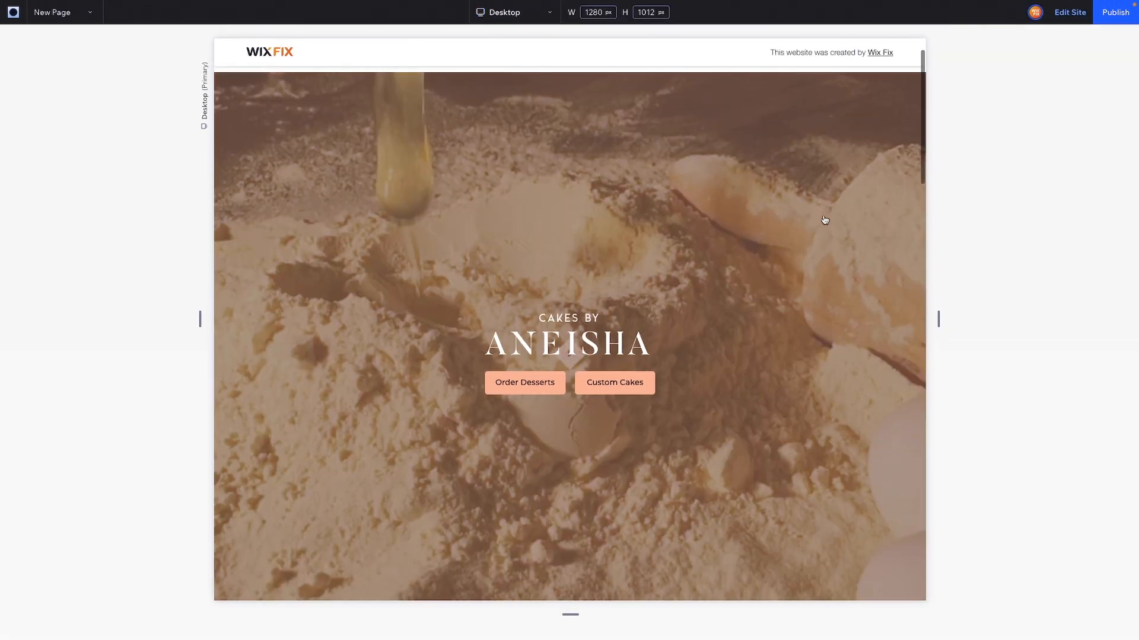
pyautogui.scroll(-6, 824, 220)
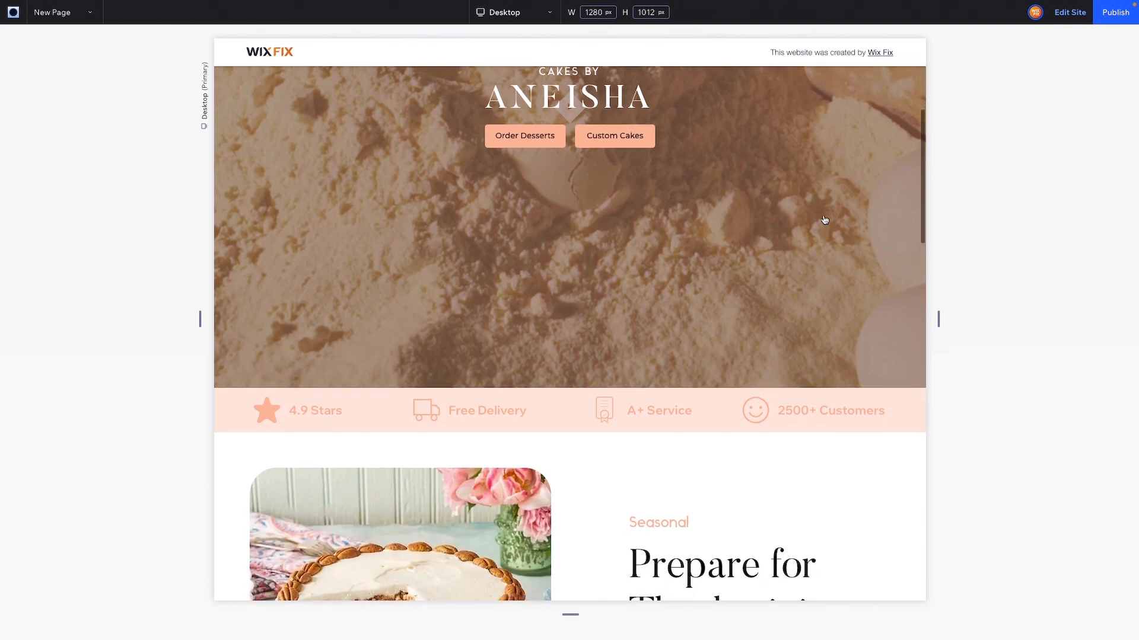
pyautogui.scroll(-7, 824, 220)
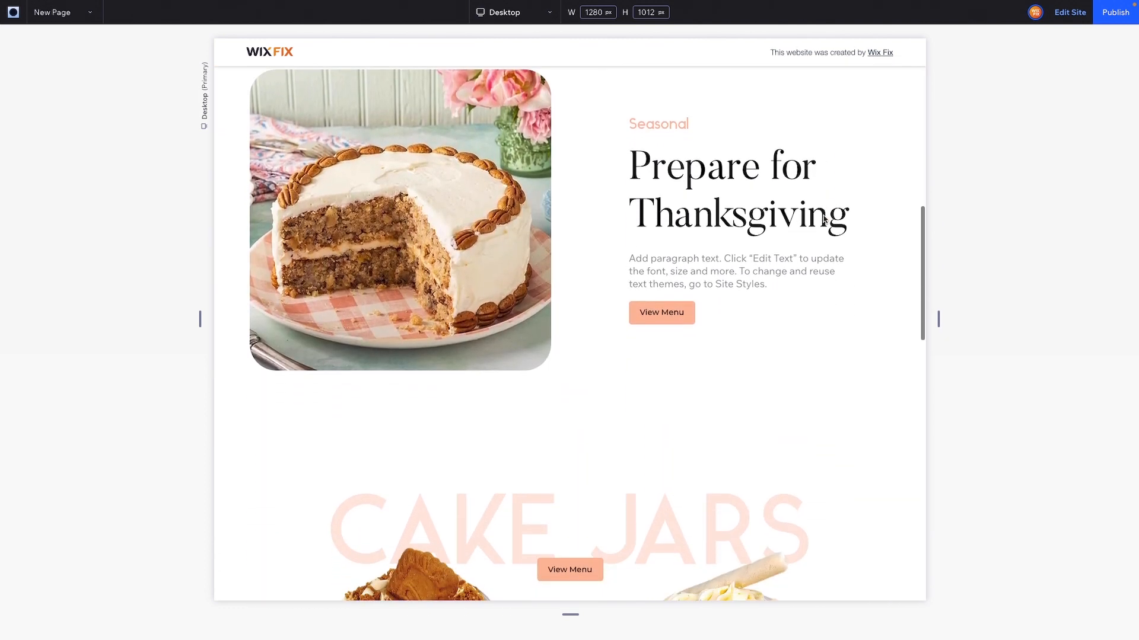
pyautogui.scroll(-7, 824, 220)
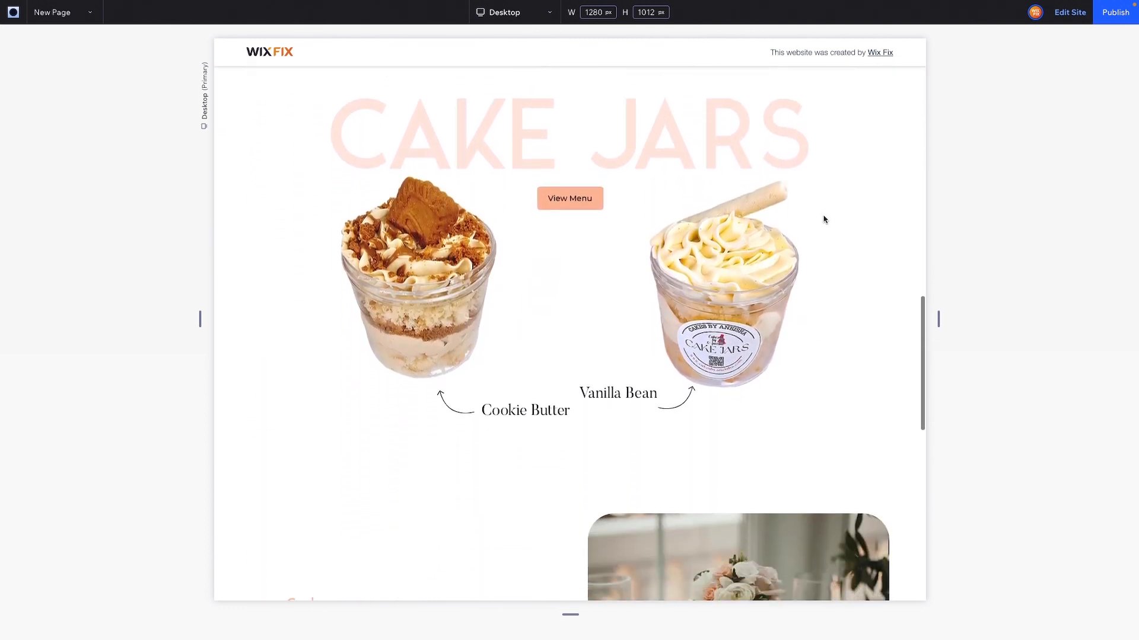
pyautogui.scroll(-9, 824, 220)
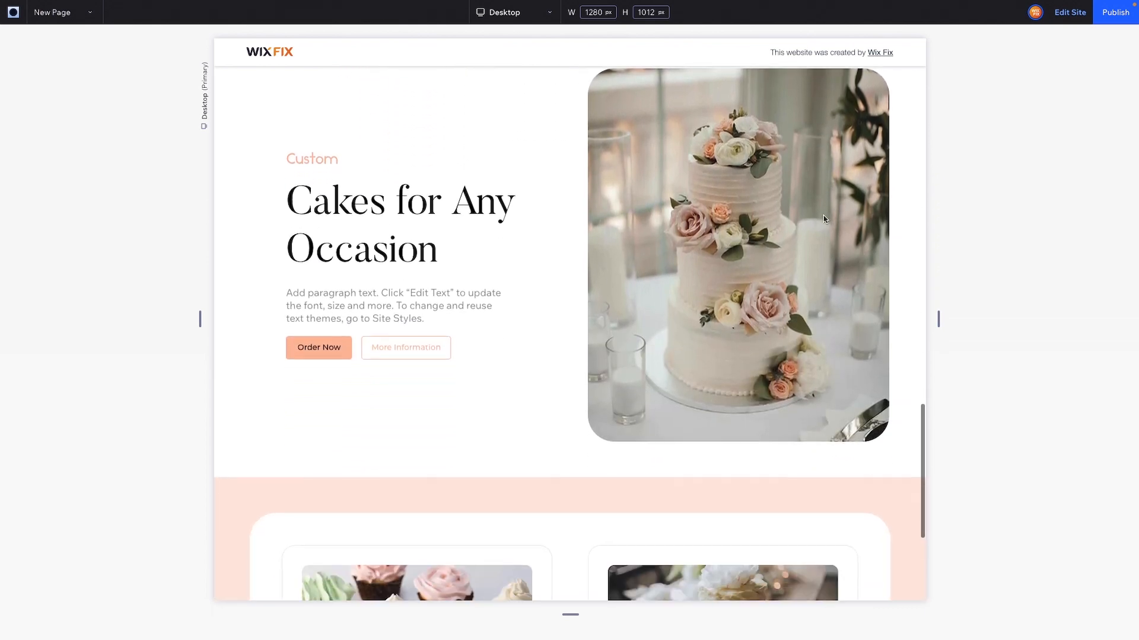